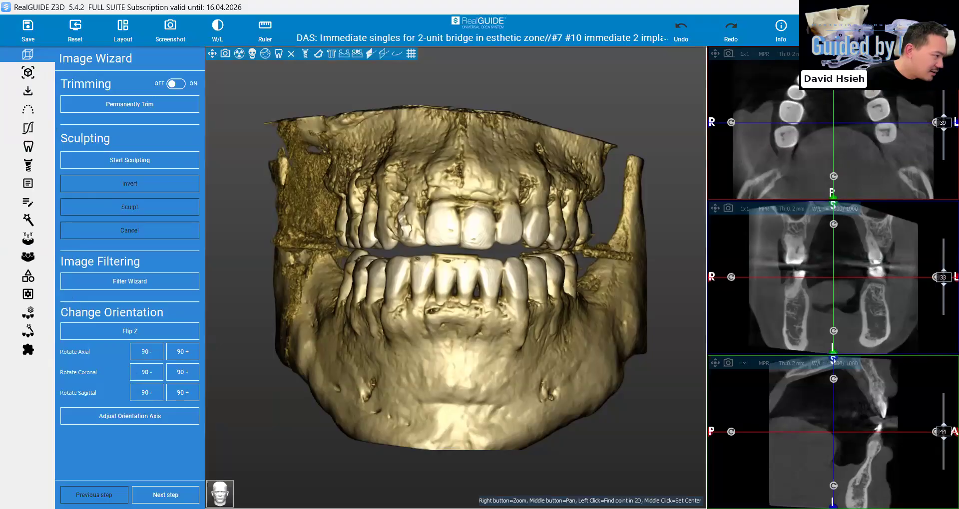
Start adjusting the volume's orientation axes and align the horizontal plane with the occlusal plane in the sagittal view
left_click_drag(499, 279, 549, 280)
left_click_drag(262, 453, 269, 452)
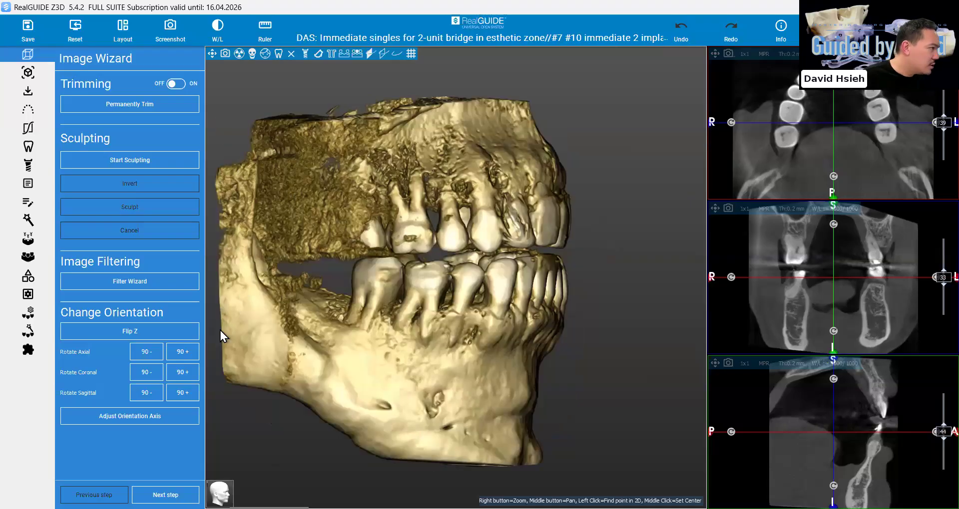
left_click(118, 418)
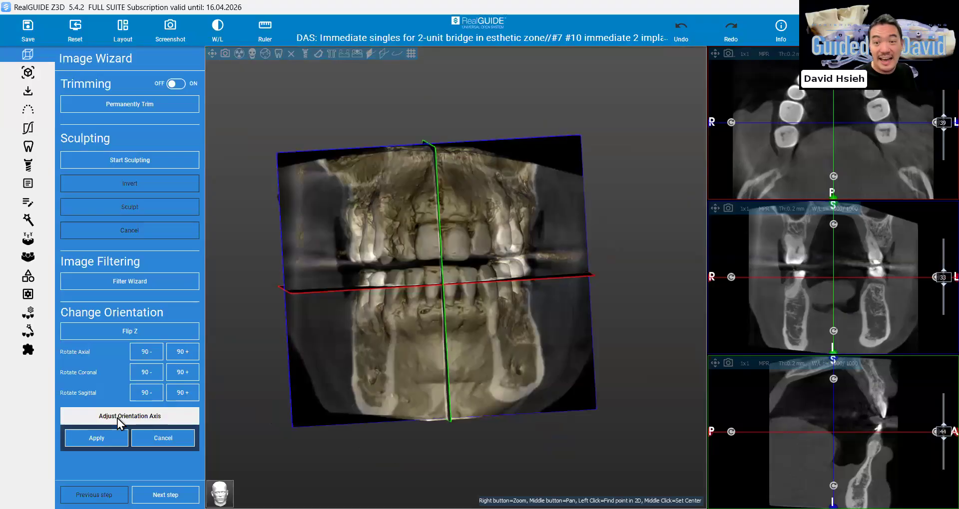
left_click_drag(475, 349, 471, 368)
scroll(471, 372, "up", 1)
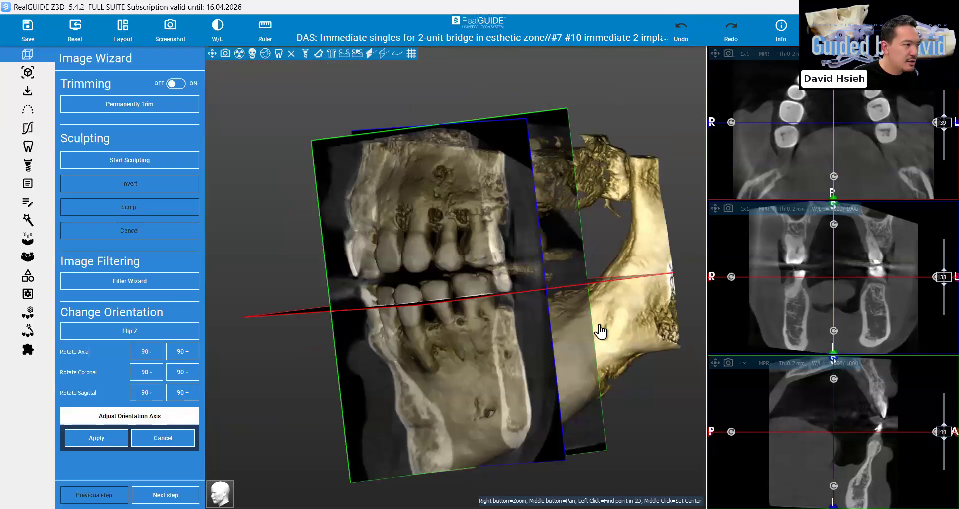
left_click_drag(601, 330, 648, 271)
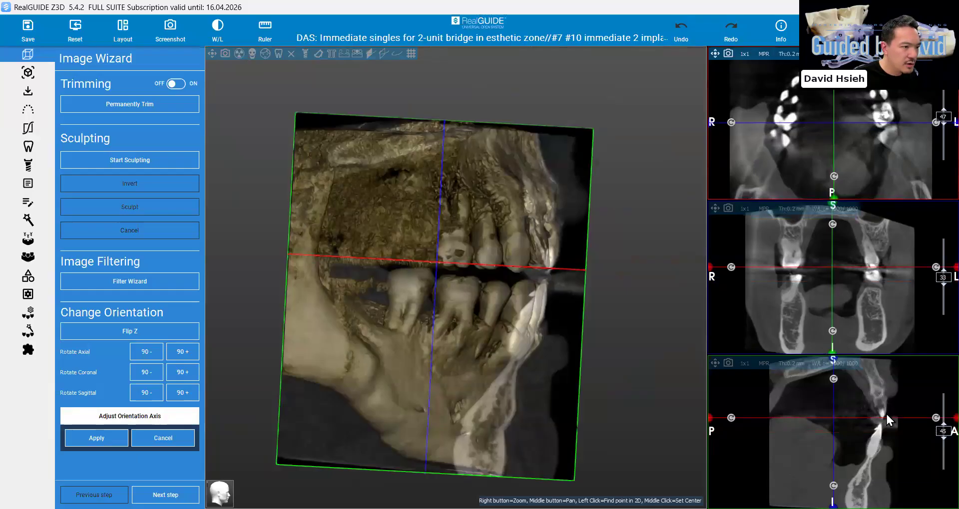
left_click_drag(933, 418, 936, 412)
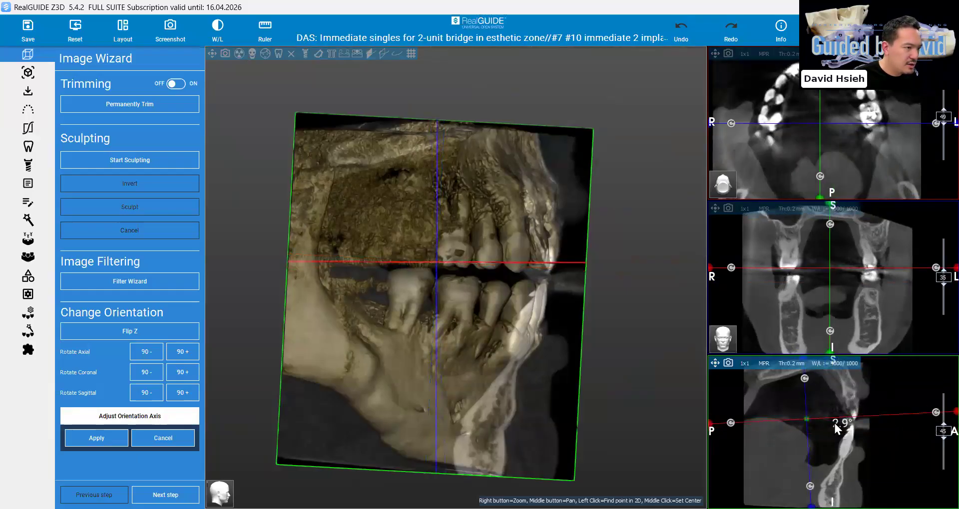
left_click(833, 423)
left_click_drag(531, 355, 644, 351)
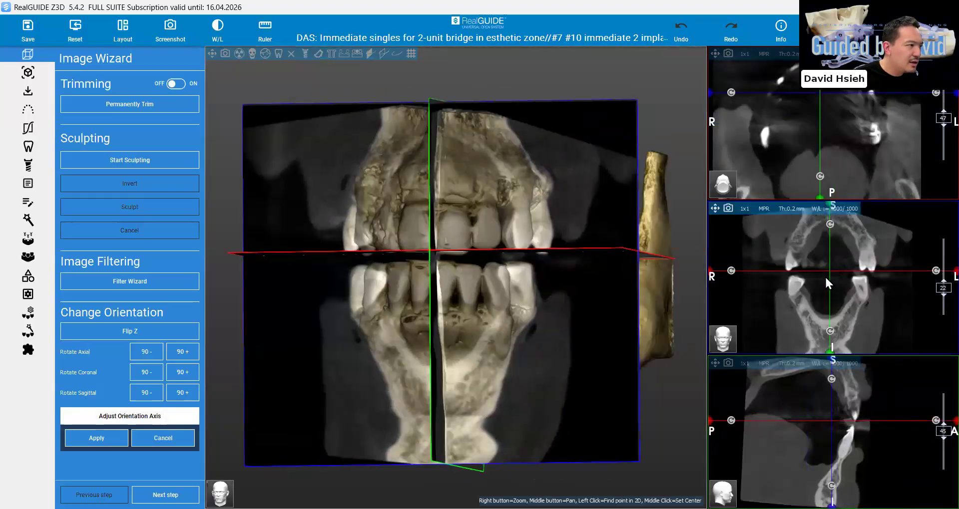
Centre and level the axes between the dental arches in the coronal and sagittal views, and apply the new orientation
left_click(828, 273)
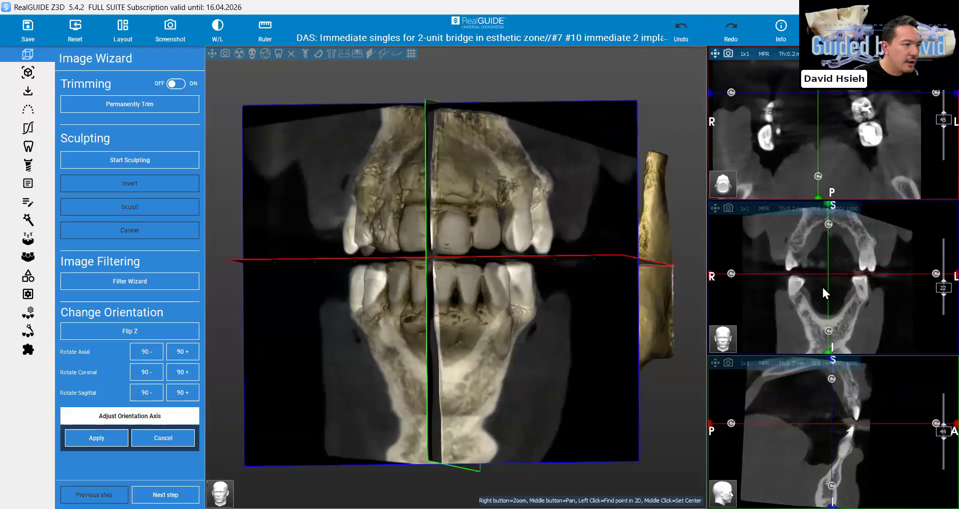
left_click_drag(824, 267, 827, 314)
left_click_drag(830, 231, 827, 281)
left_click_drag(516, 297, 822, 444)
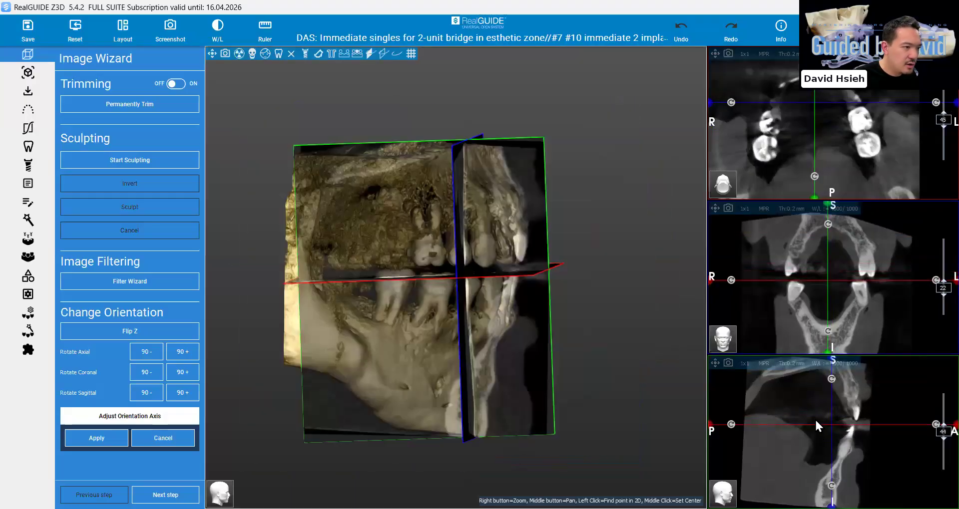
left_click(815, 424)
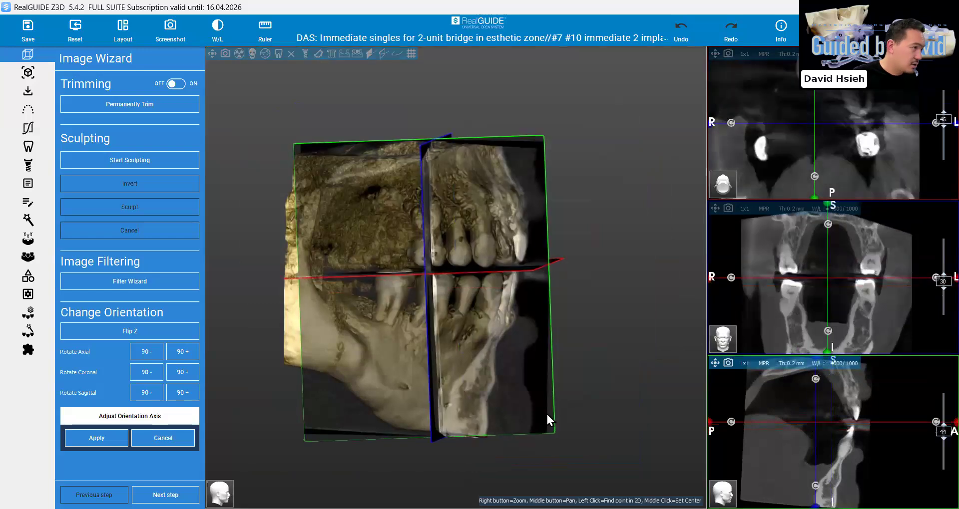
left_click_drag(547, 414, 136, 465)
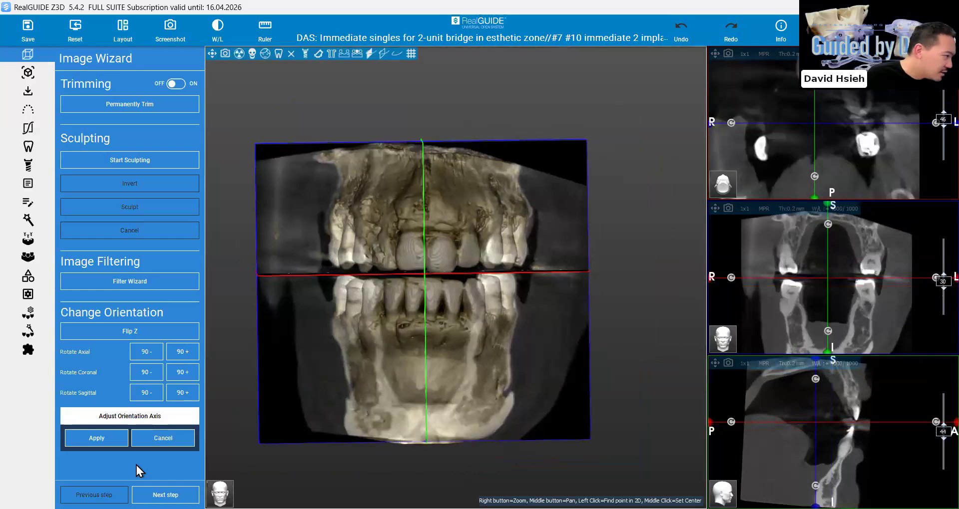
left_click(84, 439)
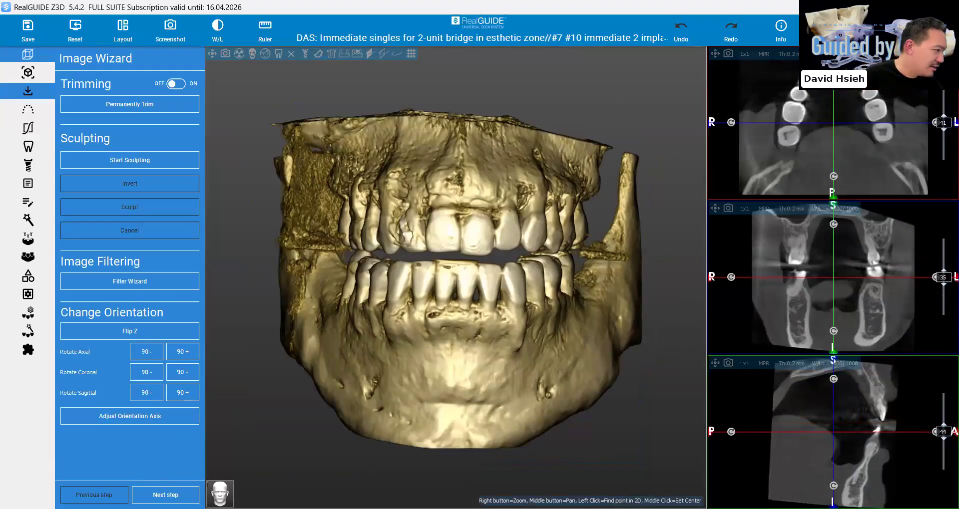
Adjust the bone rendering in the 3D settings, setting its lower threshold to 725 and upper threshold to 2010
left_click(29, 73)
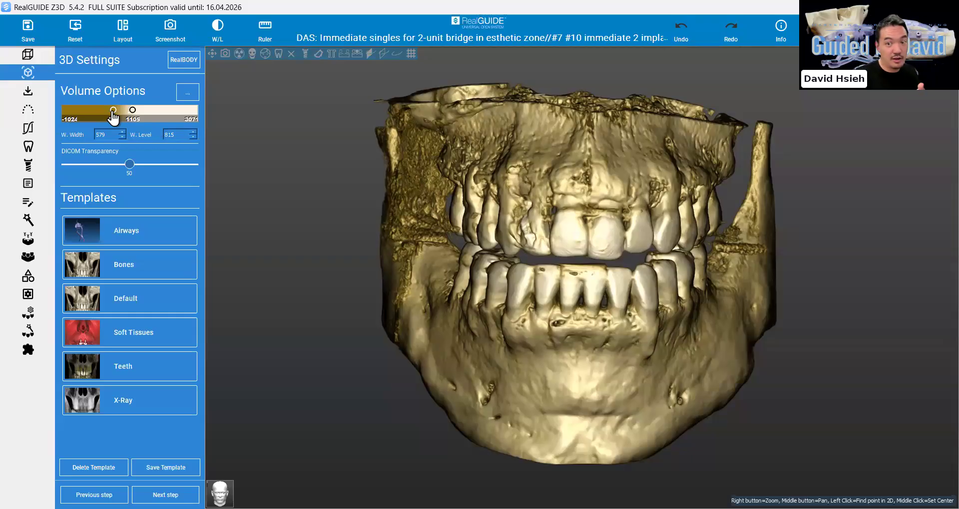
left_click_drag(113, 112, 91, 114)
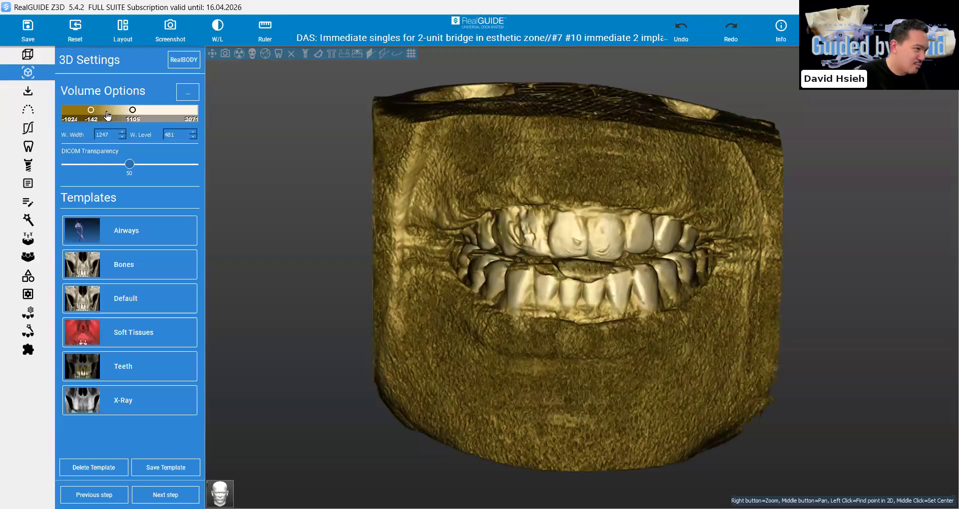
left_click(107, 115)
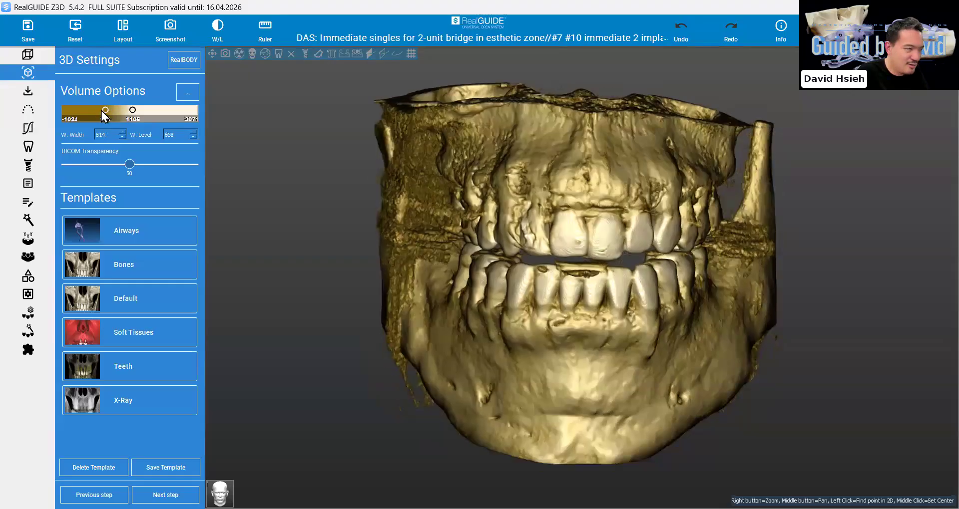
left_click_drag(103, 113, 155, 114)
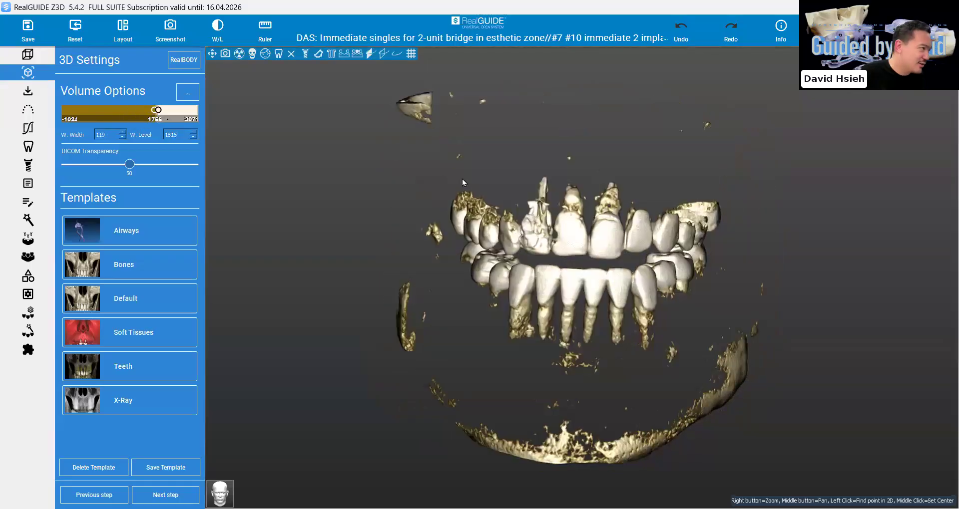
mouse_move(155, 109)
left_mouse_down()
mouse_move(125, 110)
mouse_move(163, 109)
left_mouse_up()
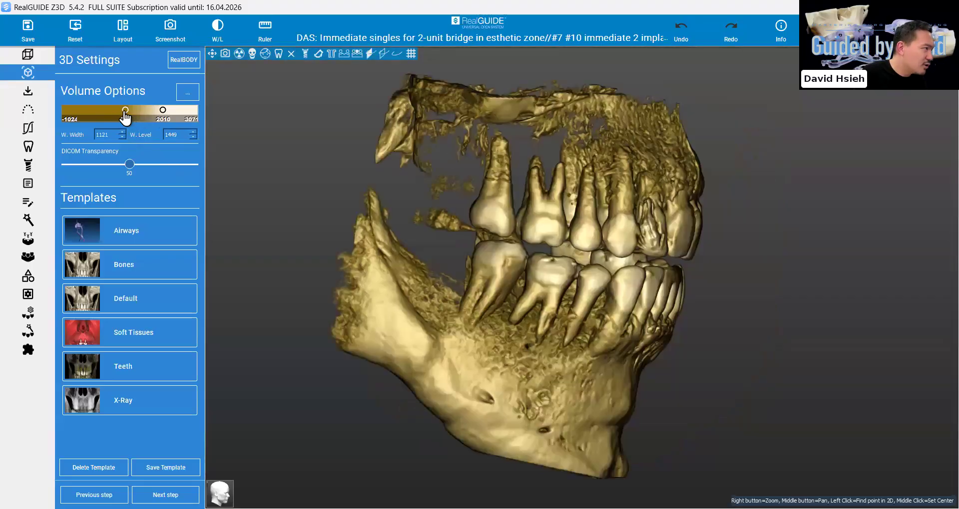
left_click_drag(124, 111, 109, 111)
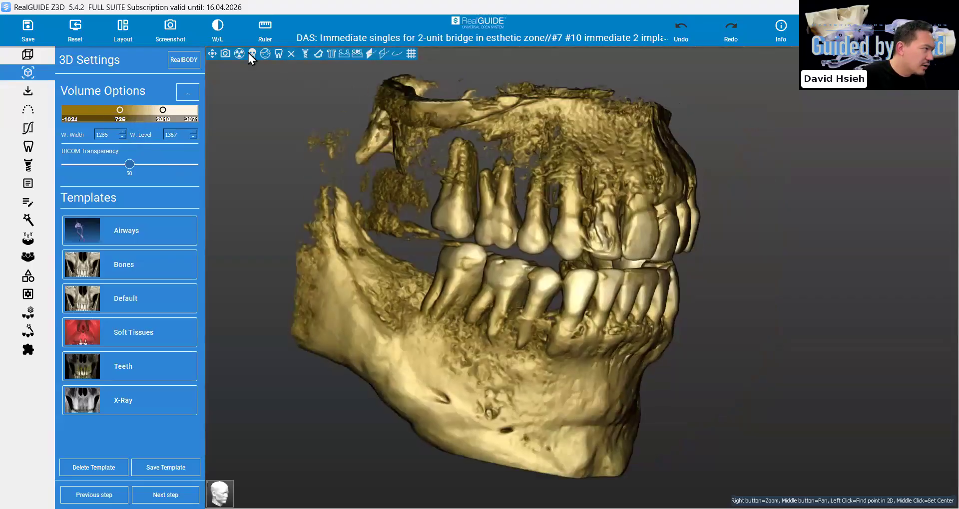
Preview the volume in bone and soft-tissue rendering
left_click(251, 53)
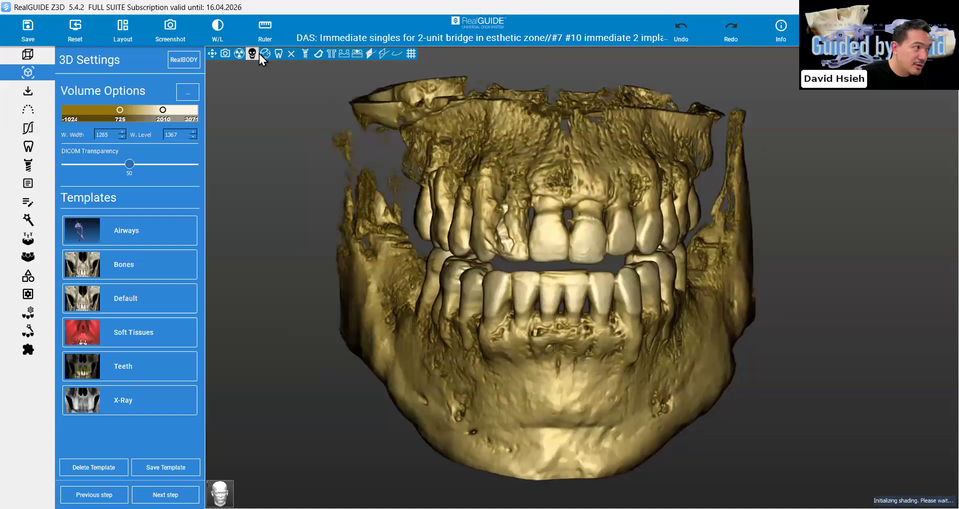
left_click(265, 54)
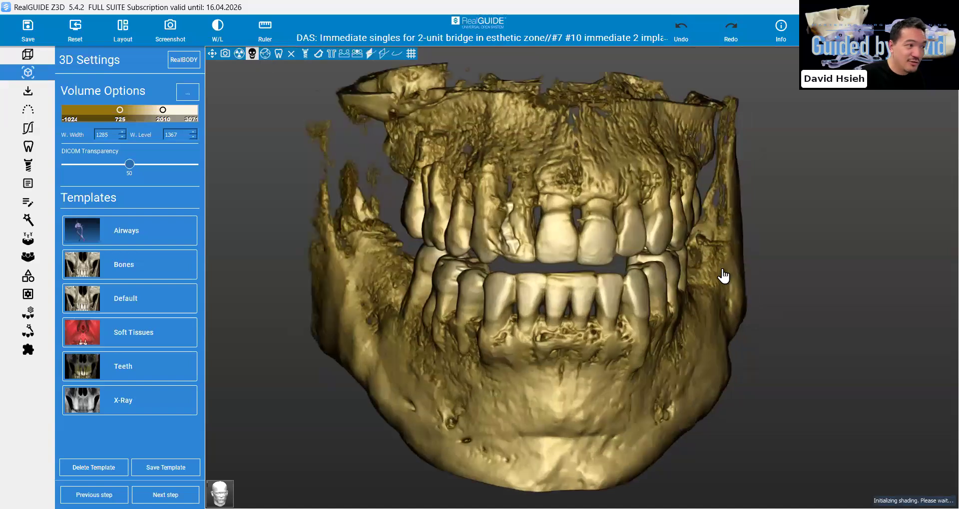
left_click_drag(722, 270, 729, 274)
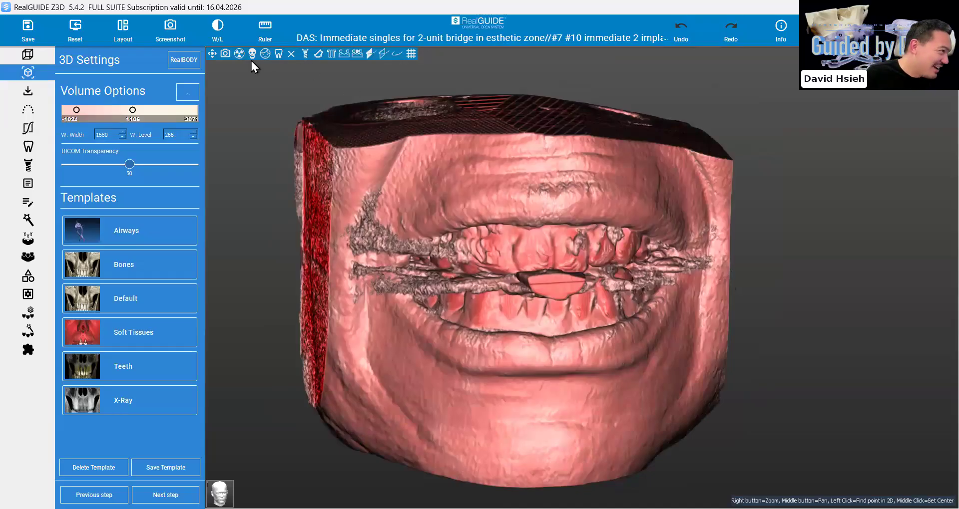
Switch the volume to teeth rendering and set its thresholds to 1053 and 2406
left_click(277, 56)
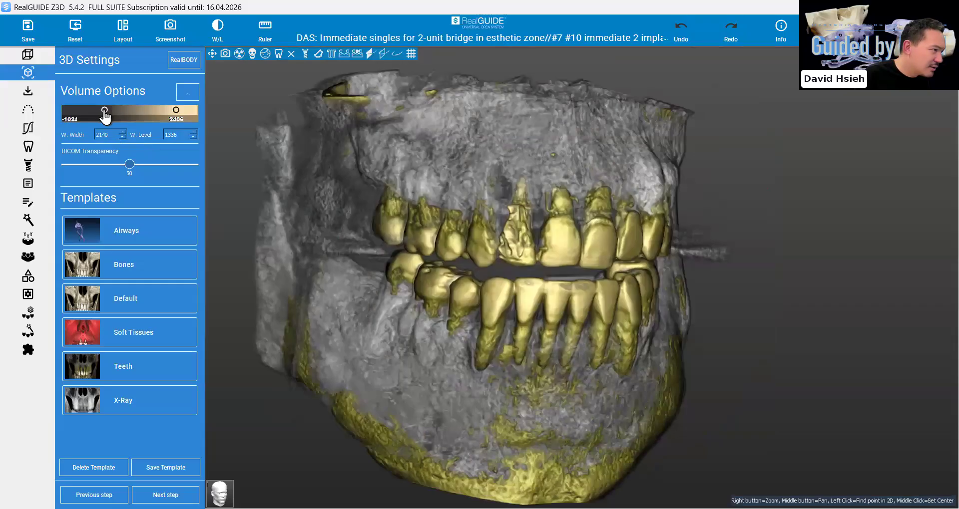
left_click_drag(104, 114, 127, 111)
left_click_drag(711, 277, 293, 197)
left_click_drag(128, 111, 132, 115)
left_click_drag(623, 273, 622, 271)
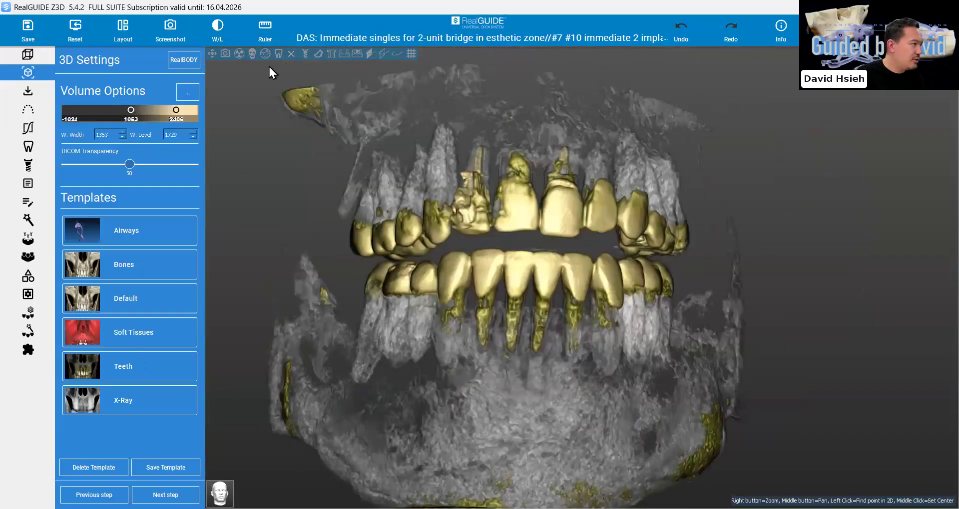
Return the volume to bone rendering
left_click(252, 53)
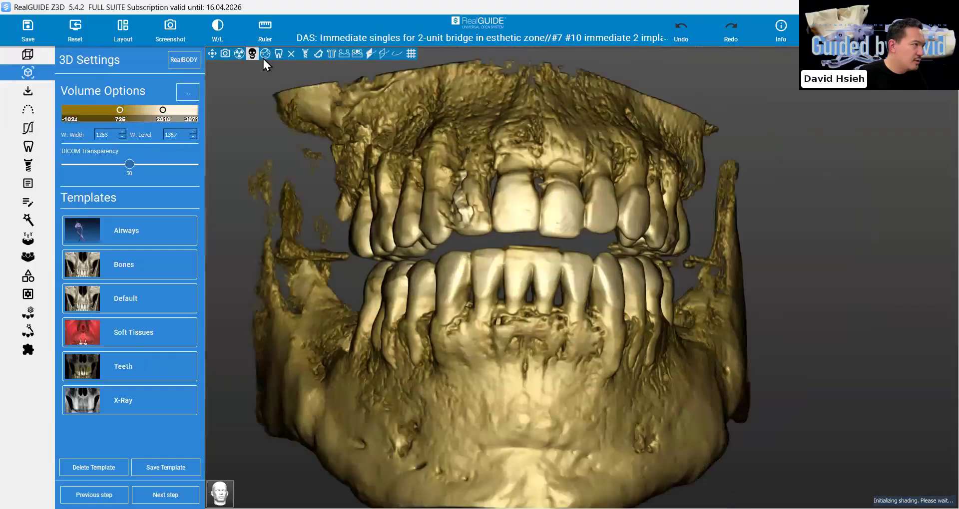
left_click(269, 55)
left_click(254, 55)
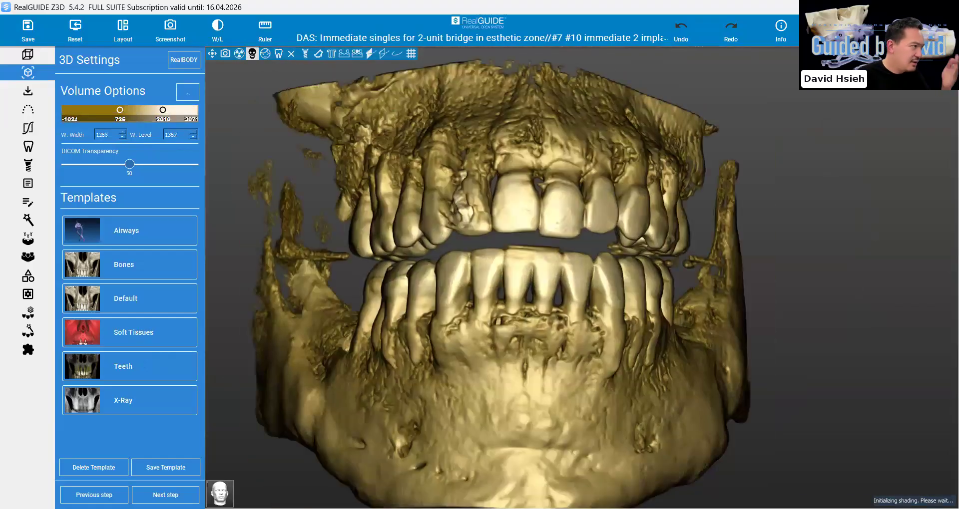
Import Upper.stl from the IOS folder as an Anatomy object, keeping its original position
left_click(166, 495)
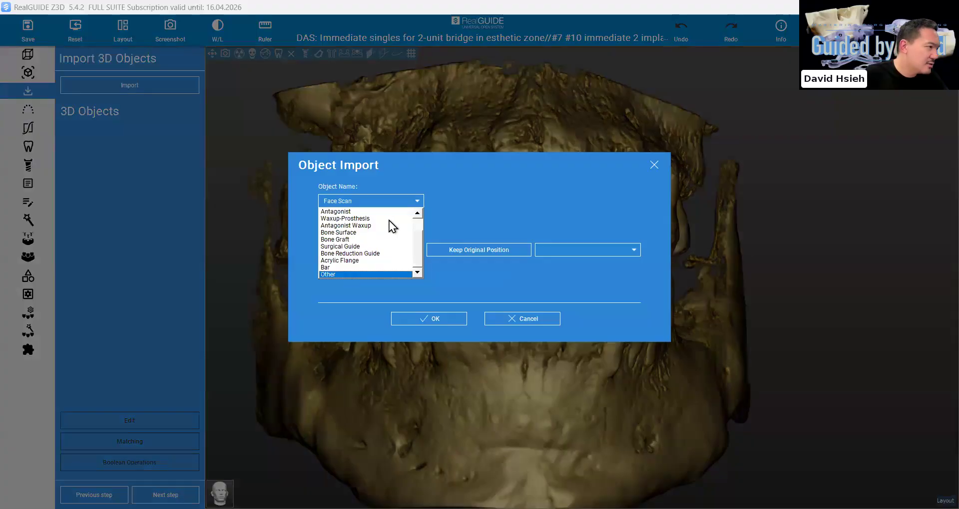
scroll(364, 233, "up", 1)
left_click(361, 227)
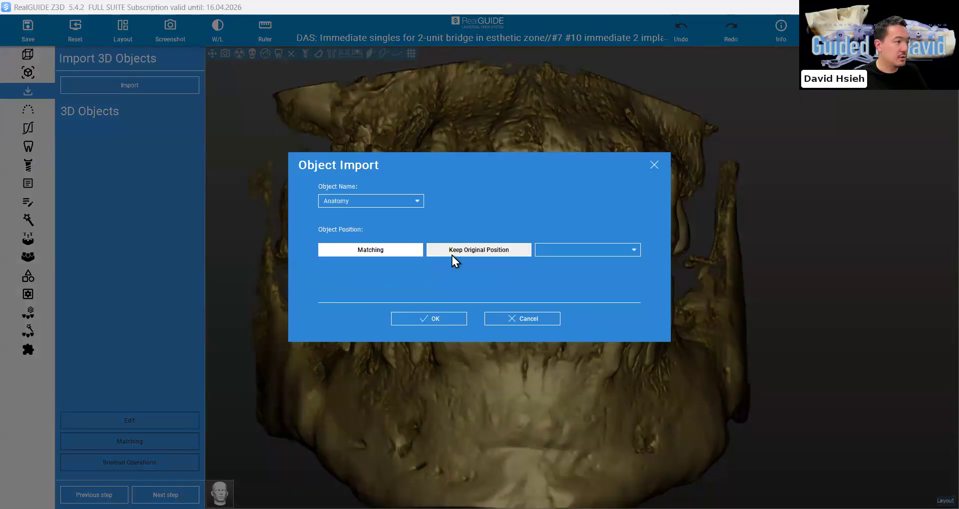
left_click(455, 252)
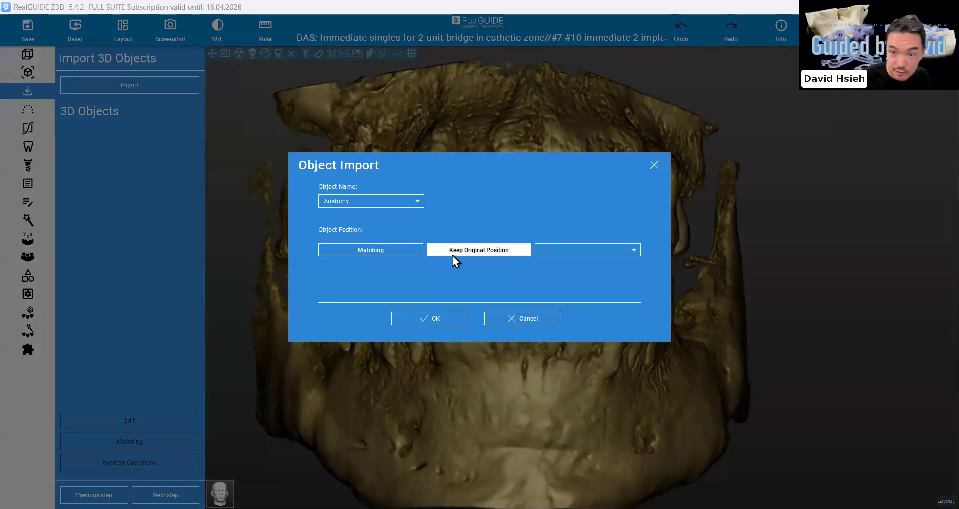
left_click(433, 319)
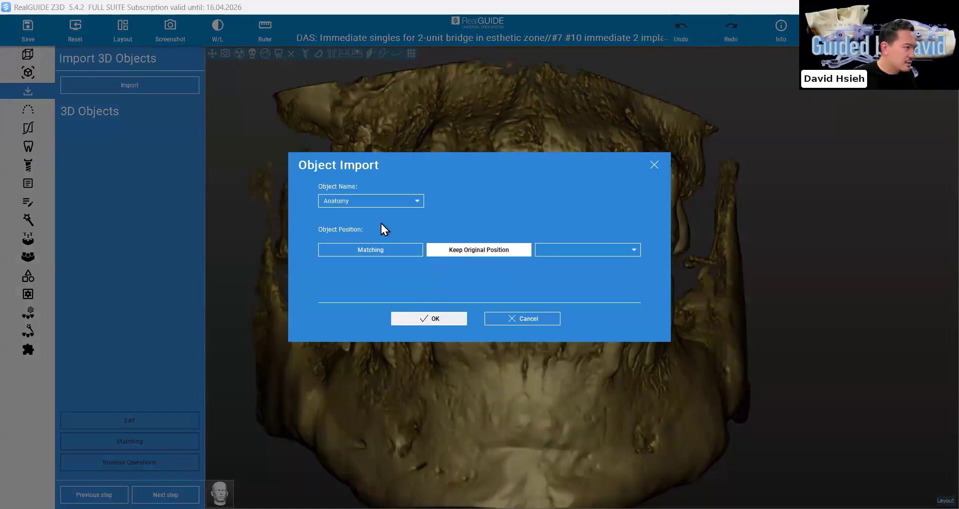
left_click(322, 207)
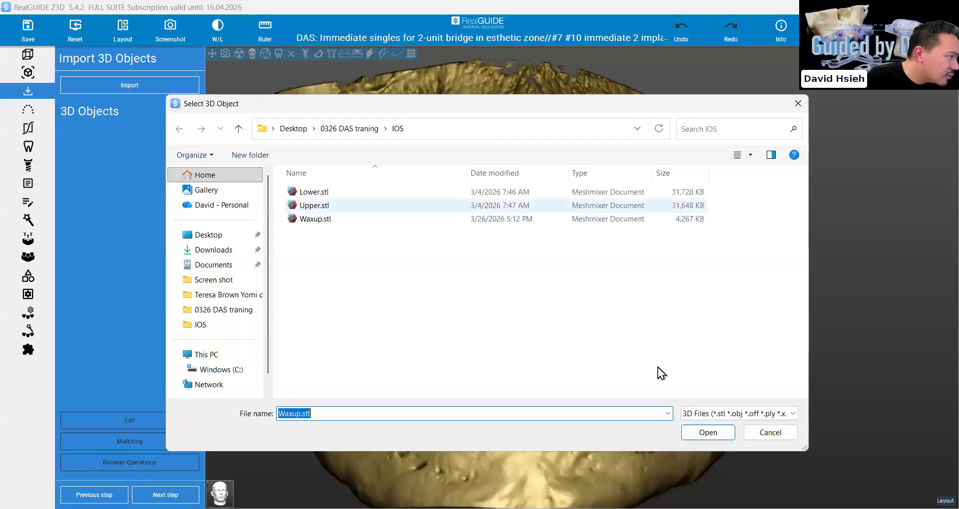
left_click(680, 435)
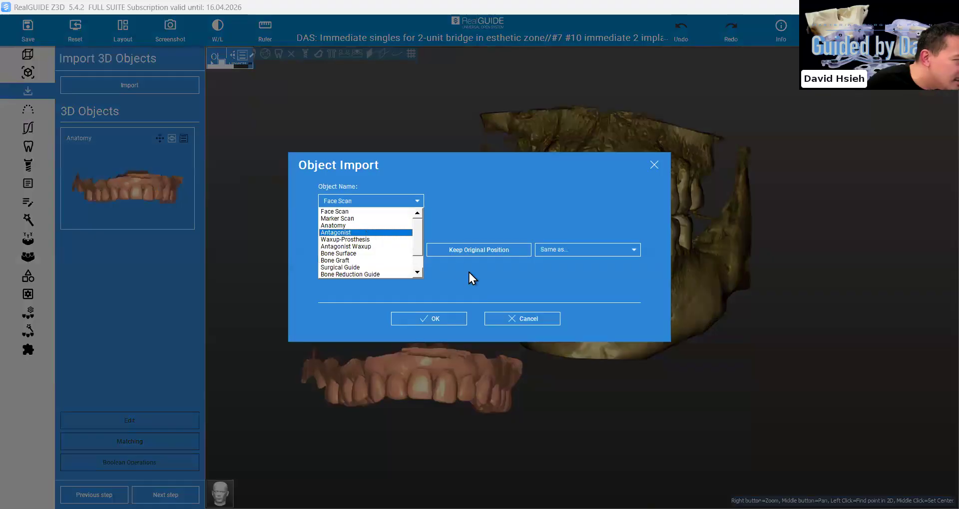
Import Lower.stl from the IOS folder as the Antagonist object
key("Return")
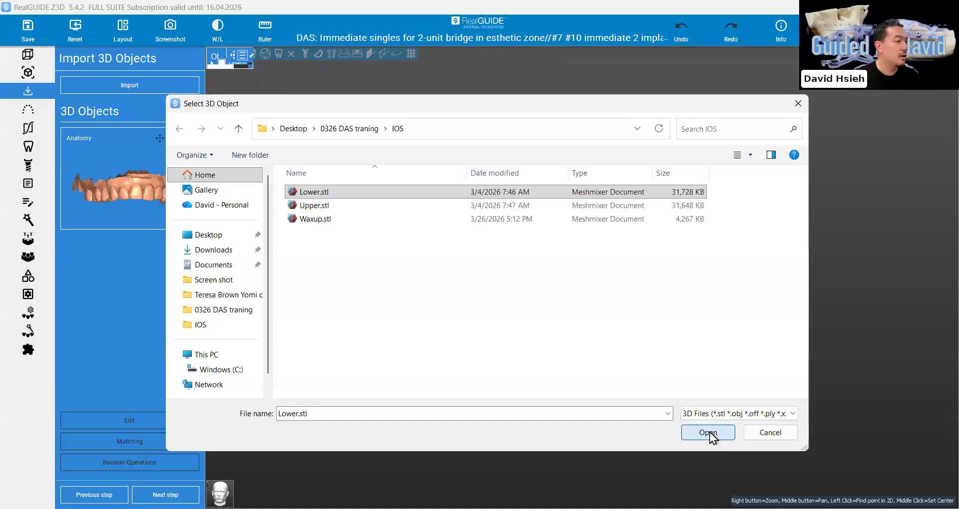
left_click(708, 433)
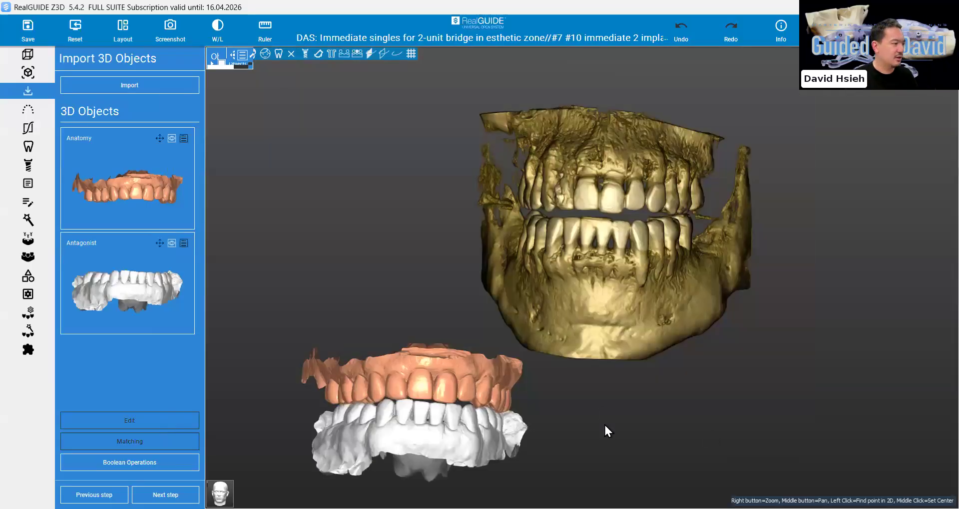
left_click_drag(604, 423, 627, 441)
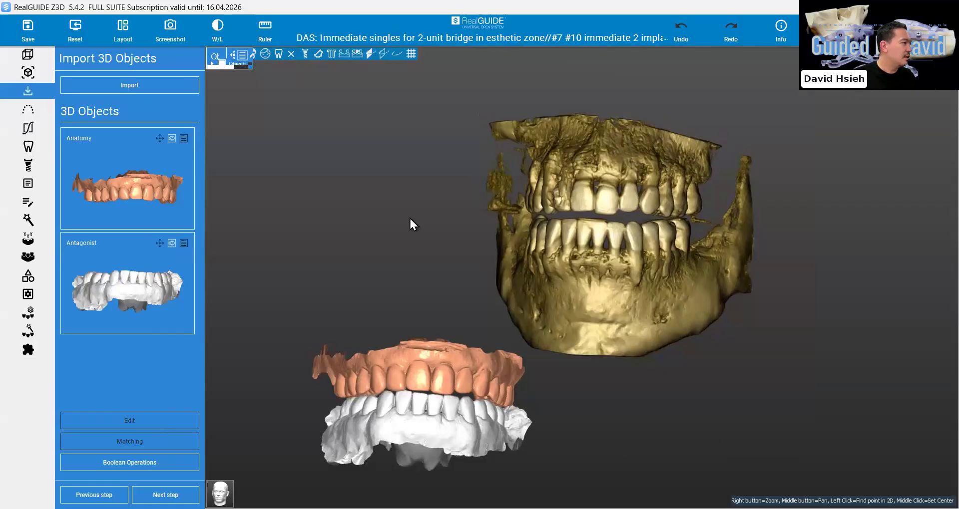
Import Waxup.stl from the IOS folder as the Antagonist Waxup object, keeping its original position
left_click(132, 89)
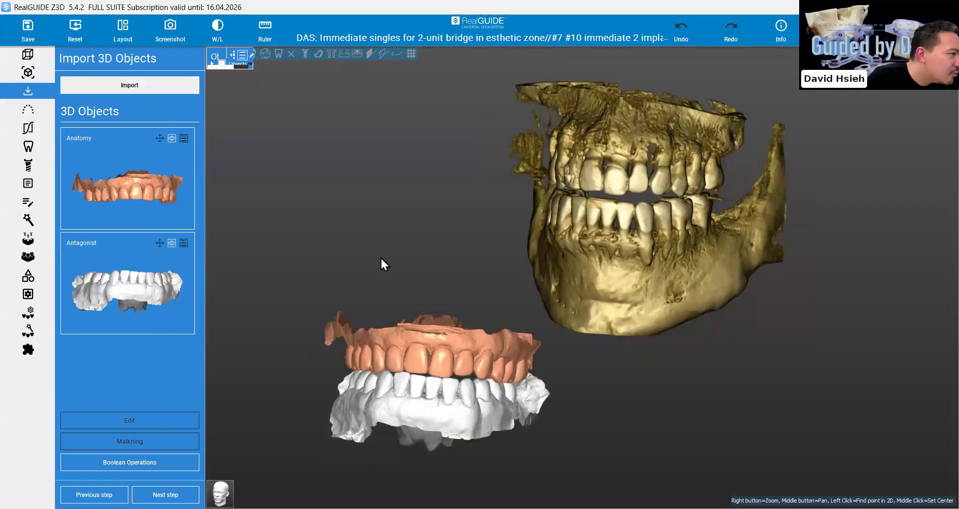
left_click(366, 201)
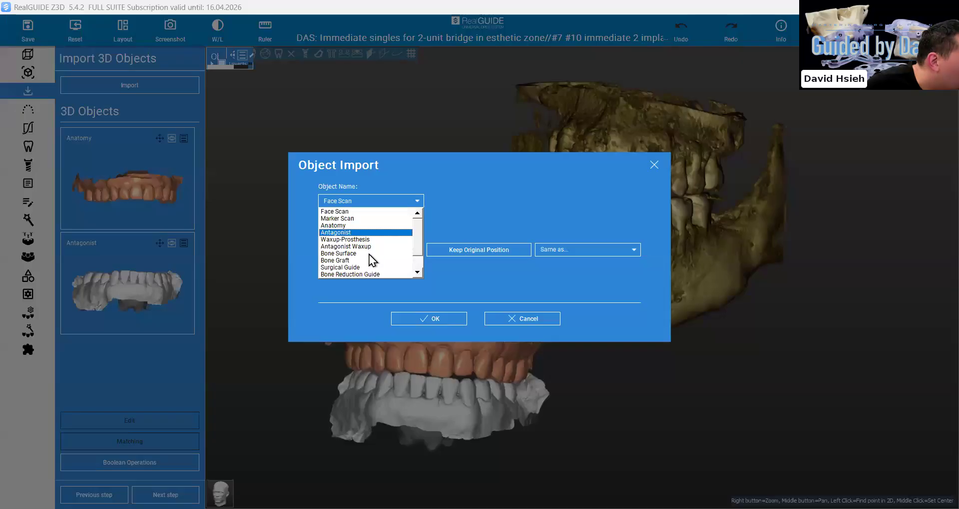
scroll(368, 255, "down", 1)
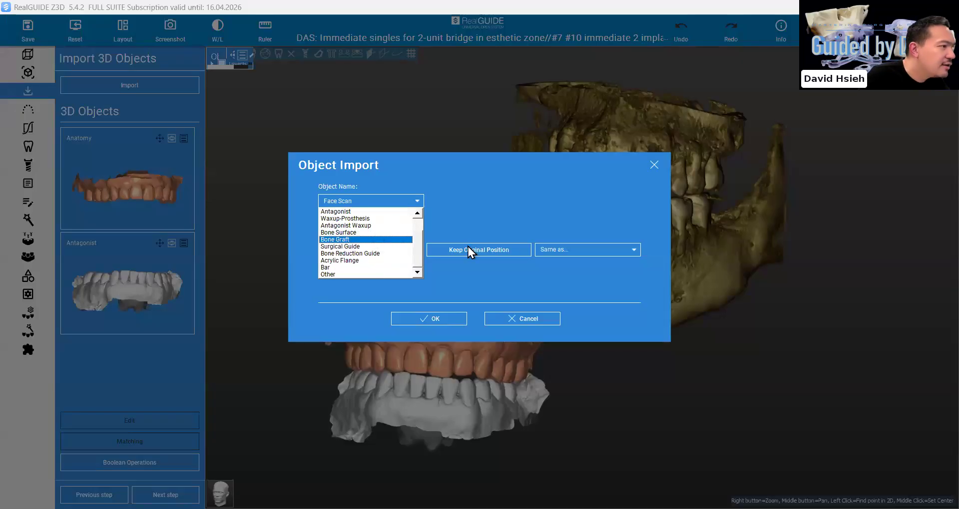
left_click(451, 324)
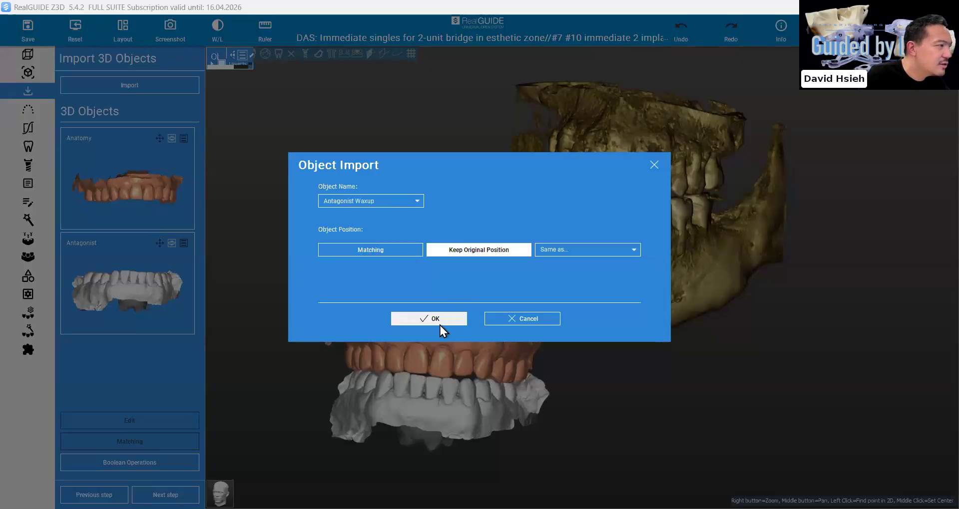
left_click(441, 325)
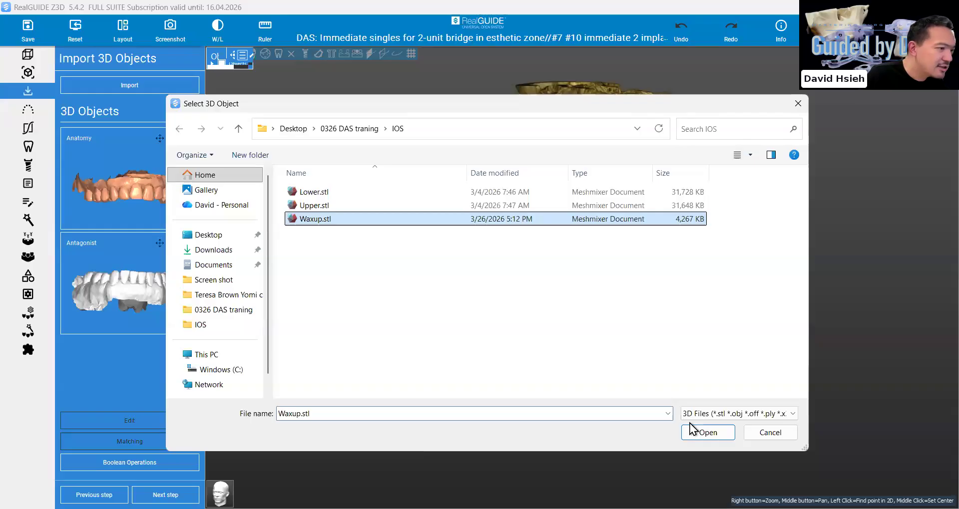
key("Return")
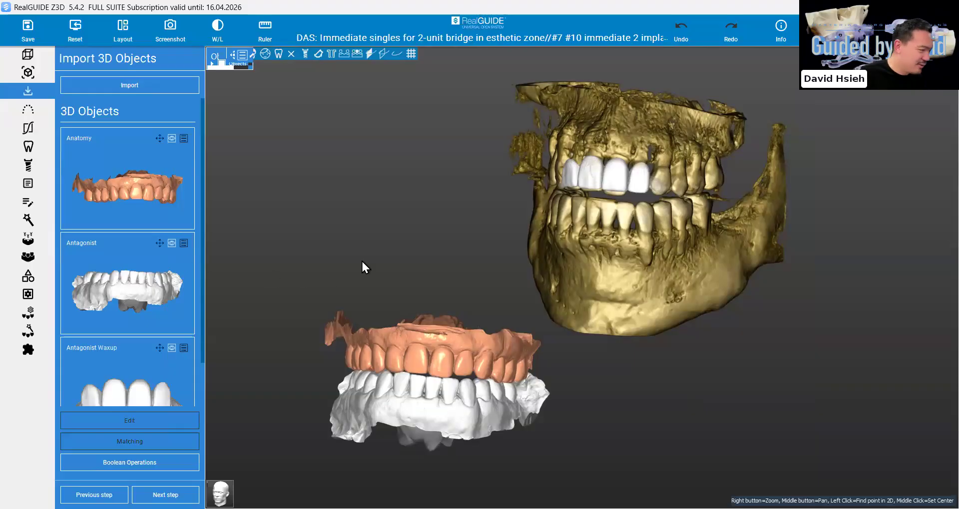
scroll(361, 260, "down", 1)
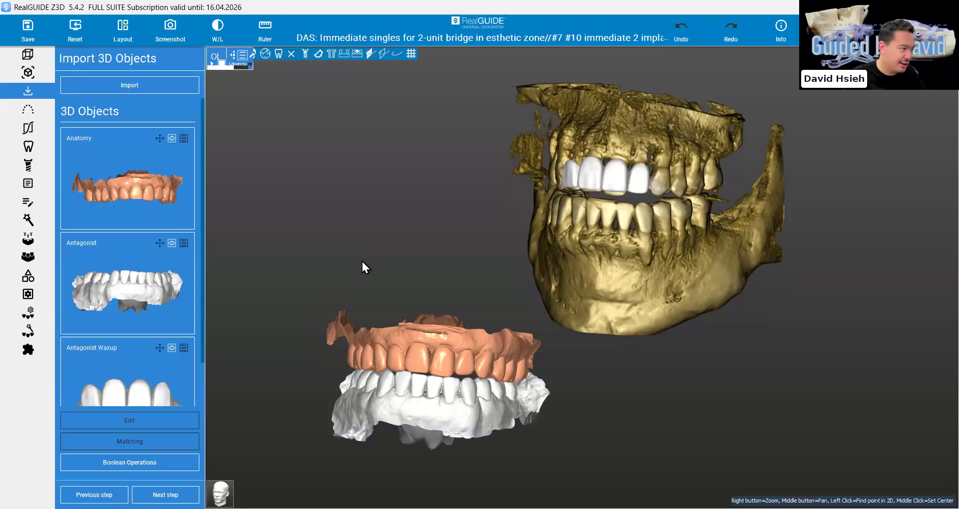
Match the Anatomy scan to the CBCT volume using STL on DICOM with the Assisted option
left_click(89, 178)
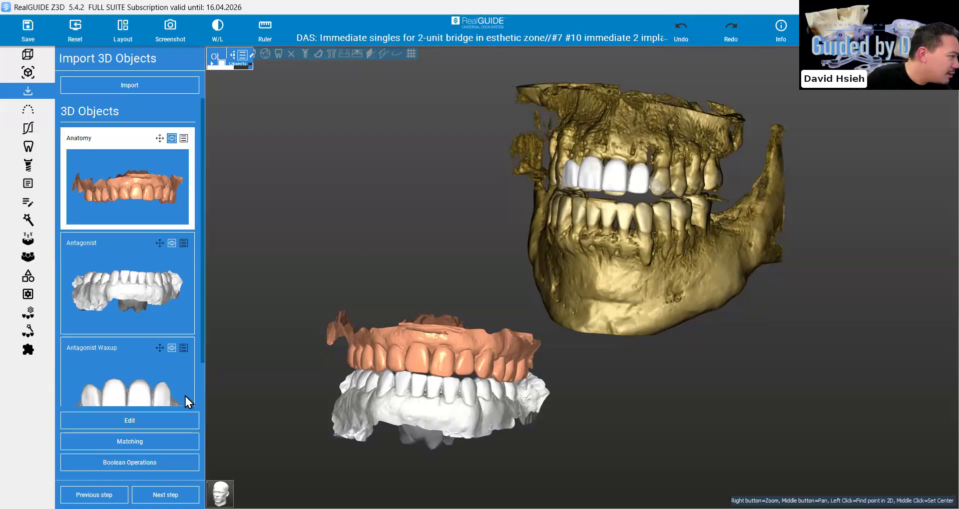
left_click(149, 444)
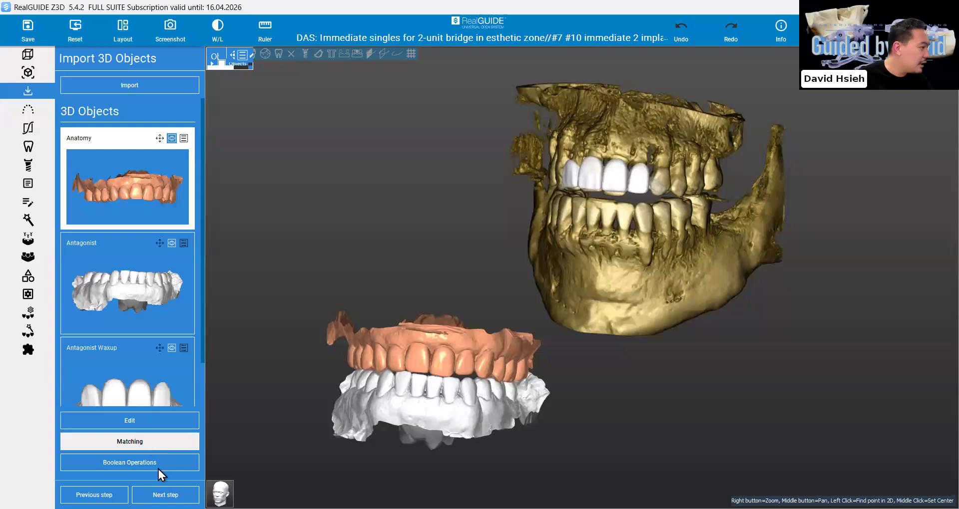
left_click(103, 444)
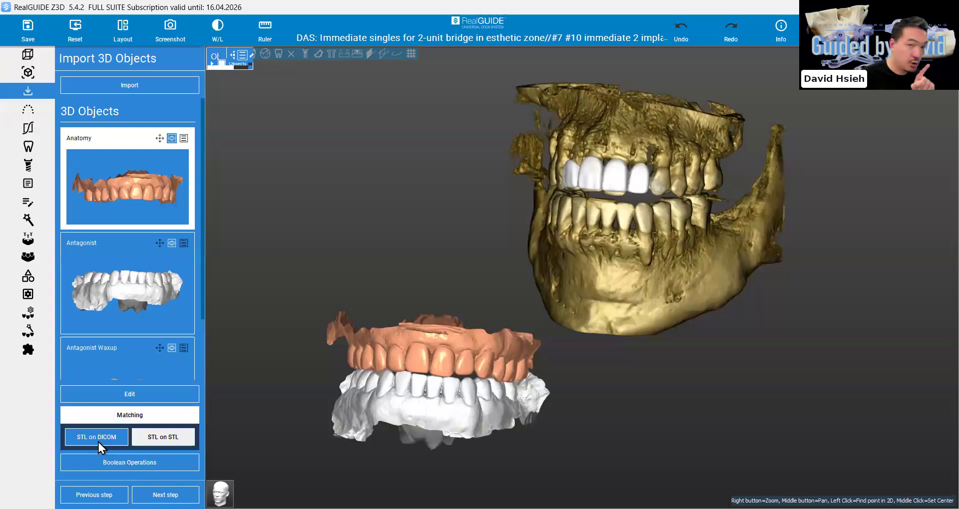
left_click(98, 442)
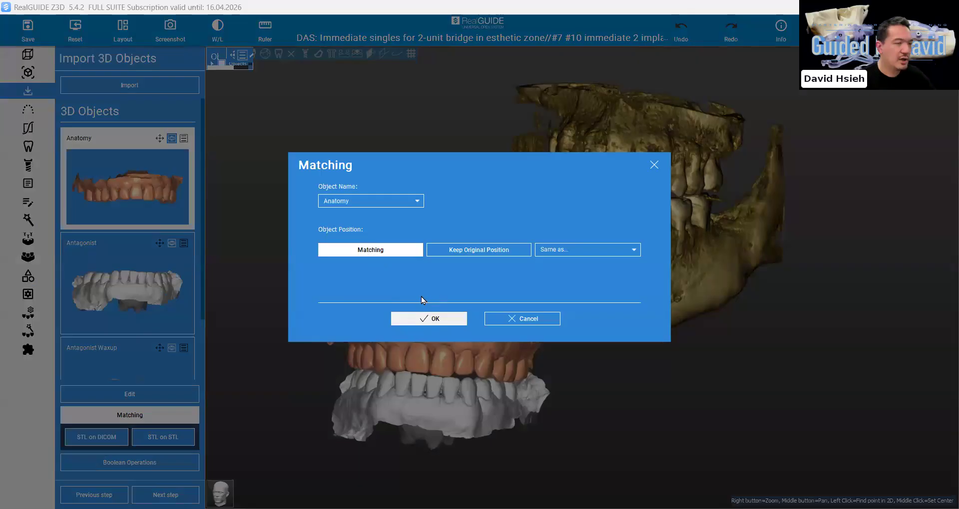
left_click(429, 319)
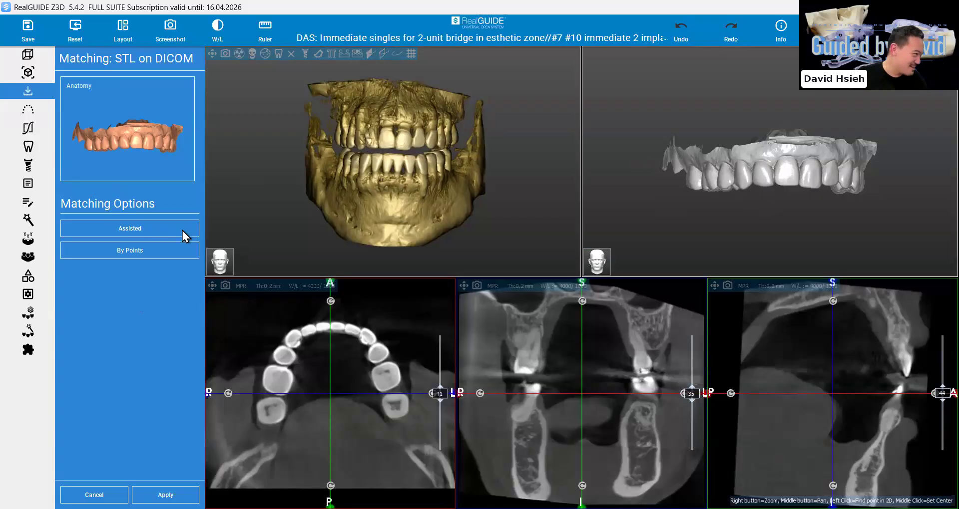
left_click(150, 233)
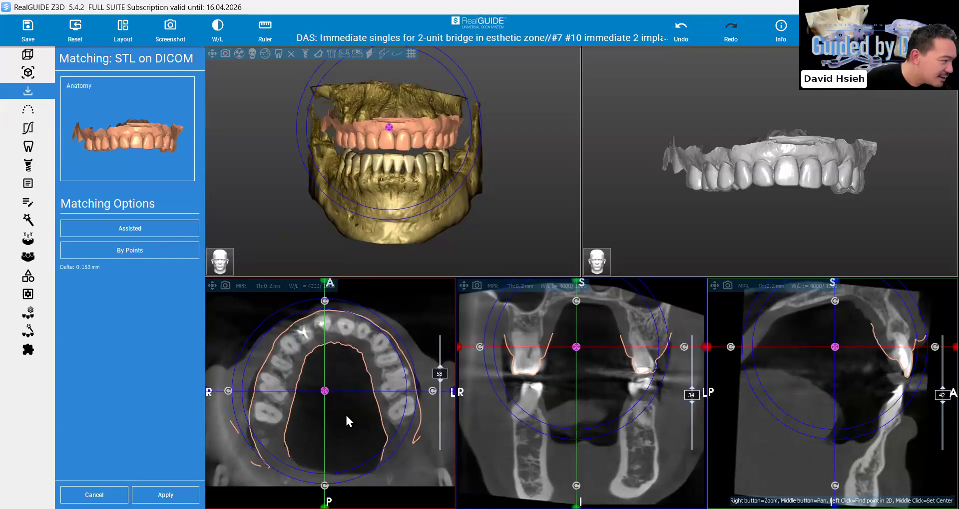
Examine how the upper scan's outline fits the teeth around the arch in the axial, coronal and sagittal slices
left_click_drag(338, 382, 340, 361)
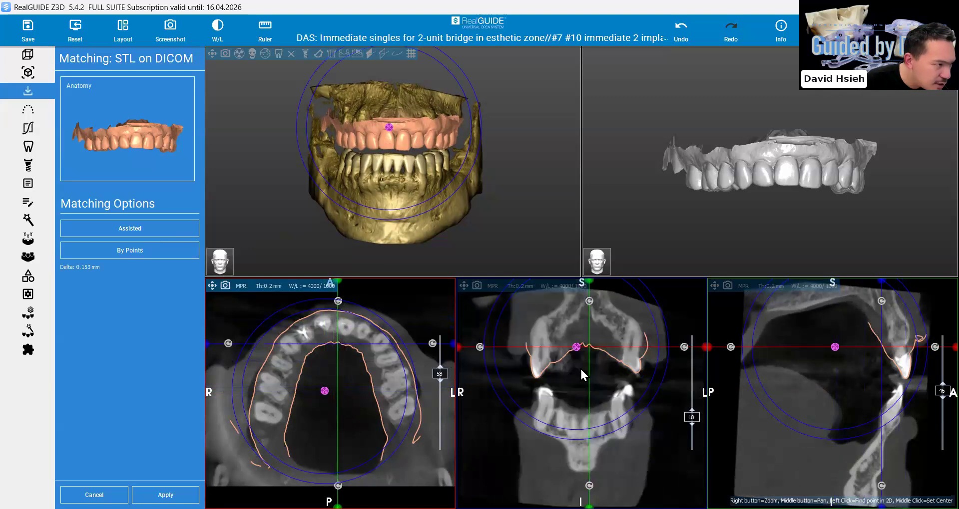
scroll(581, 369, "up", 5)
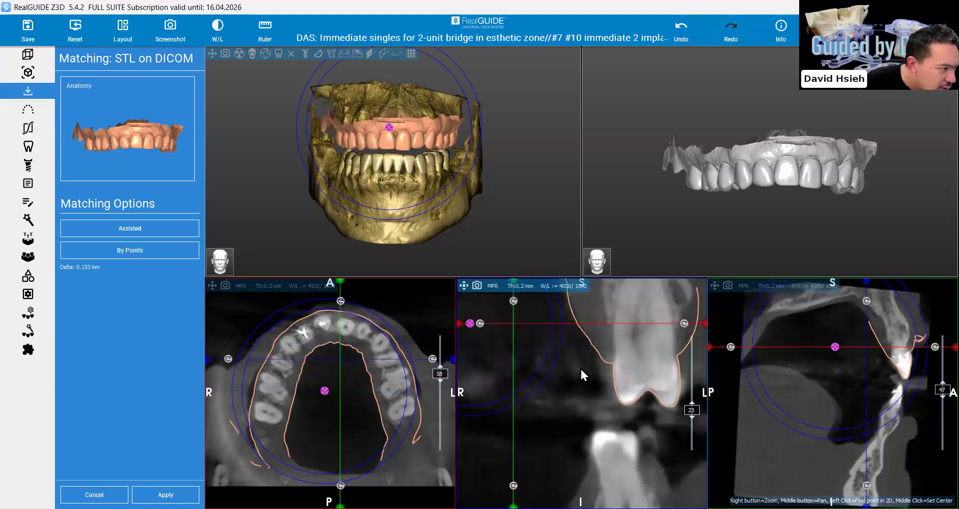
scroll(580, 370, "up", 4)
scroll(580, 369, "down", 1)
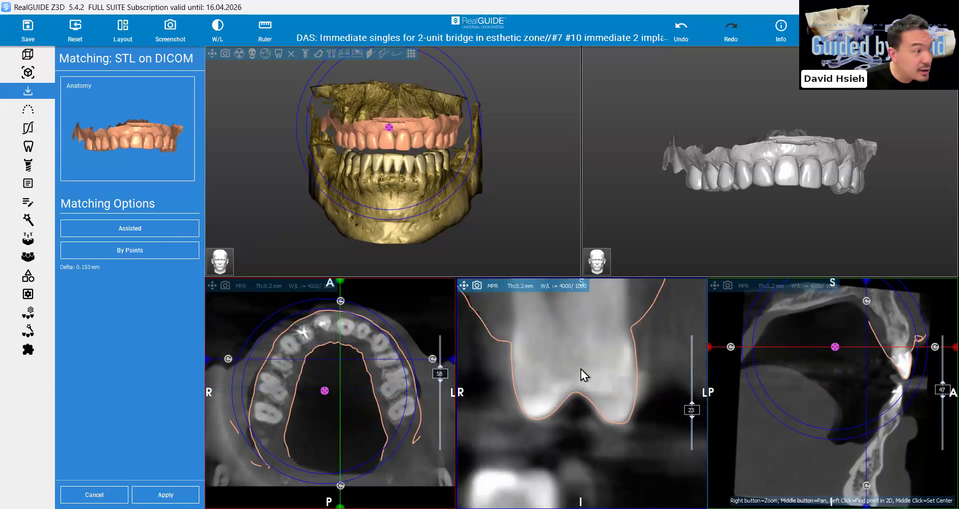
scroll(580, 370, "down", 4)
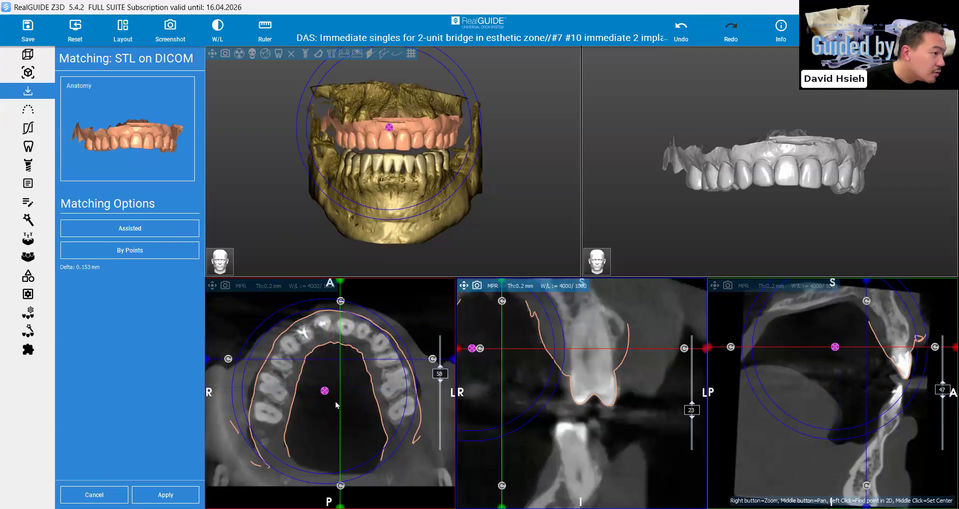
right_click_drag(538, 404, 539, 430)
left_click_drag(338, 421, 339, 378)
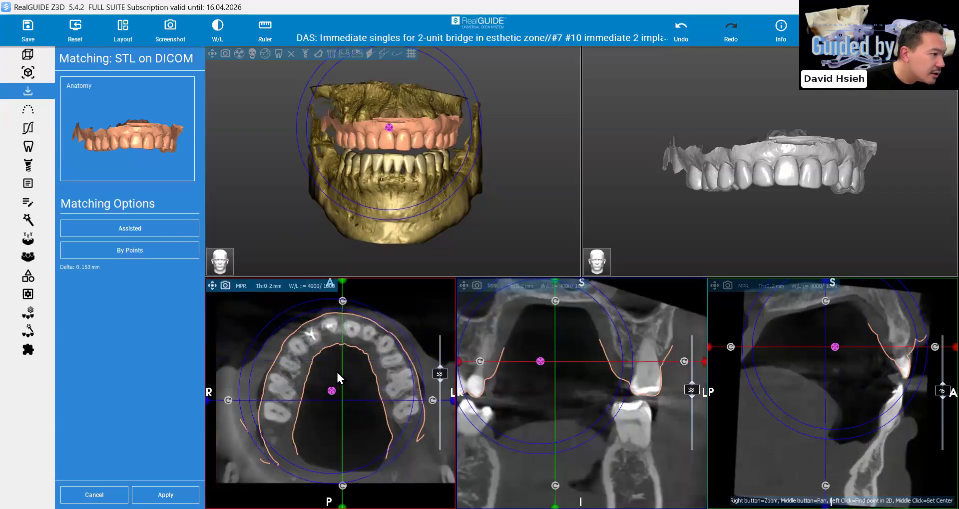
left_click_drag(340, 344, 340, 354)
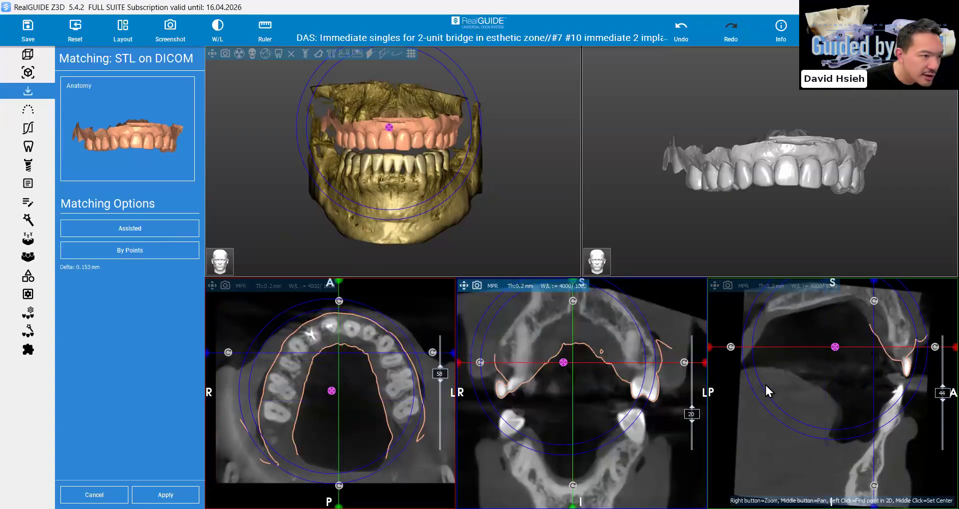
left_click(349, 395)
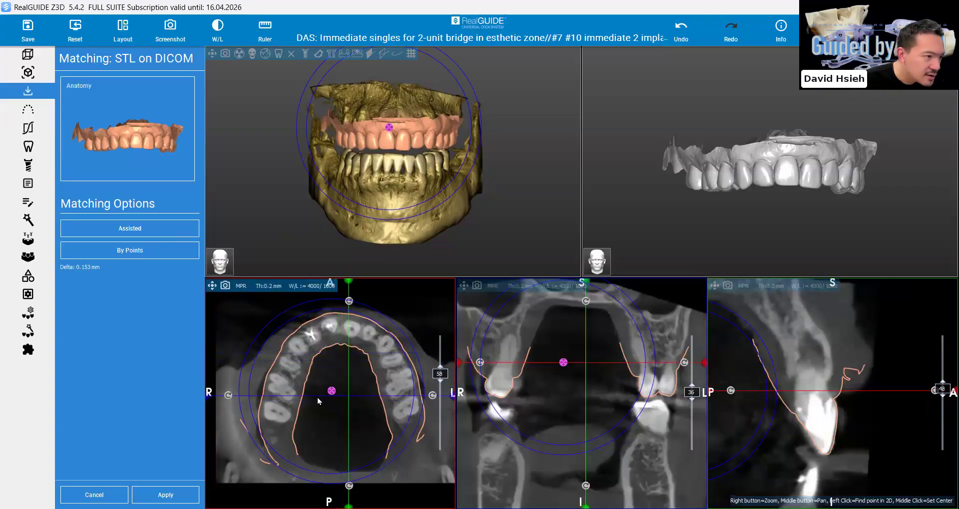
left_click(295, 400)
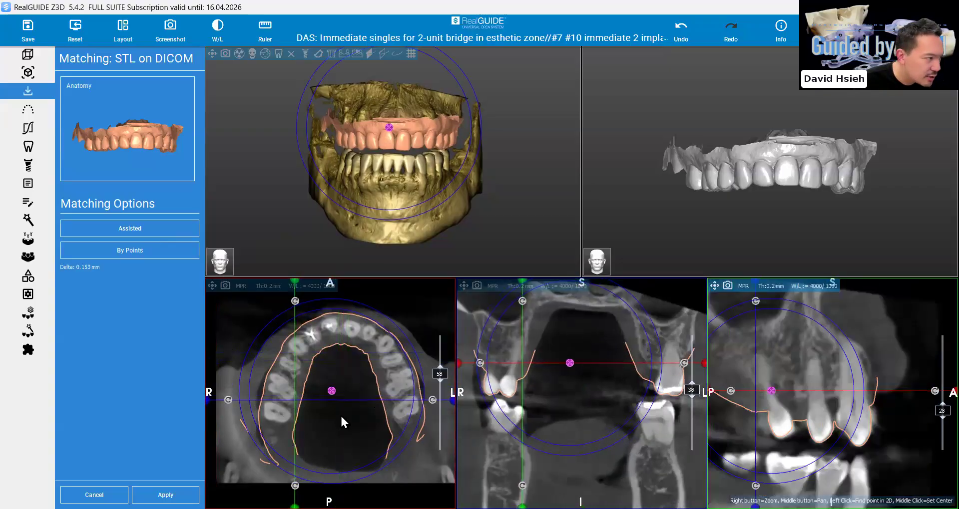
left_click(285, 409)
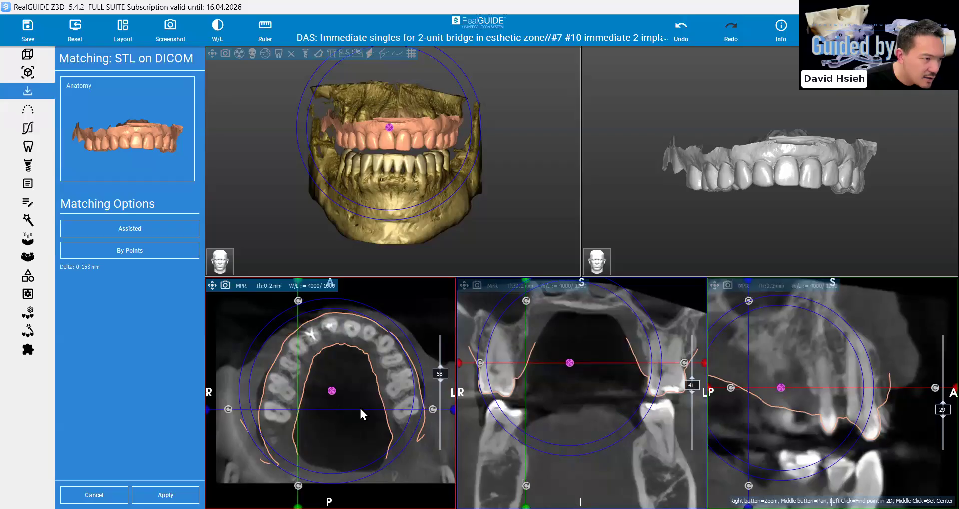
left_click(376, 407)
left_click(586, 379)
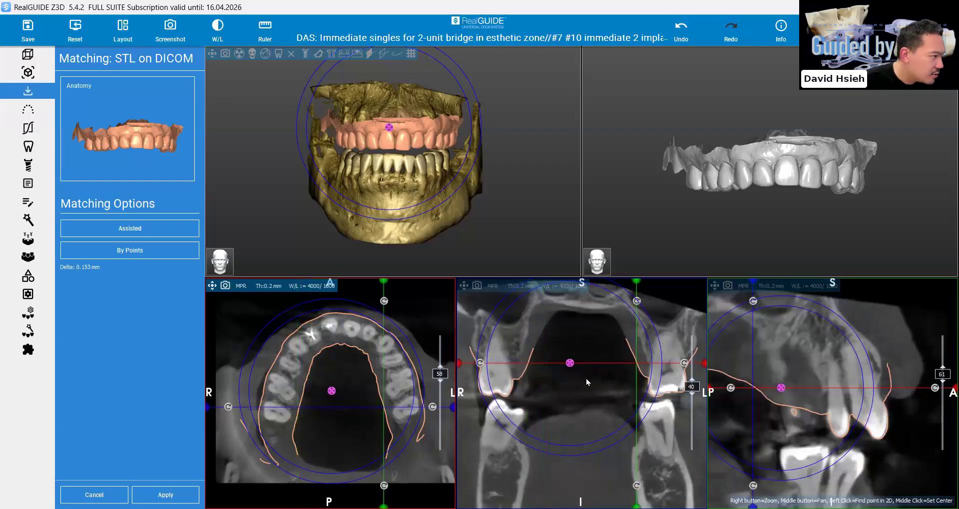
left_click(586, 404)
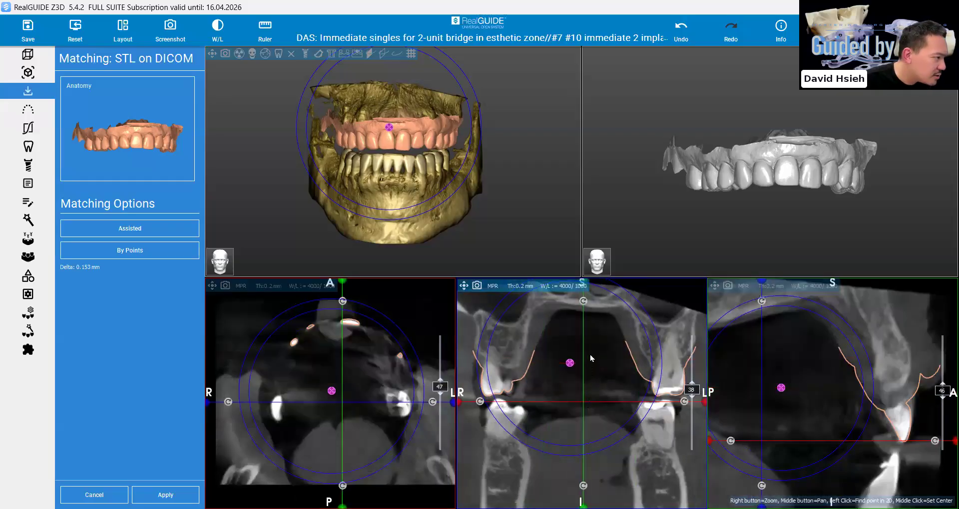
left_click(586, 398)
left_click(589, 376)
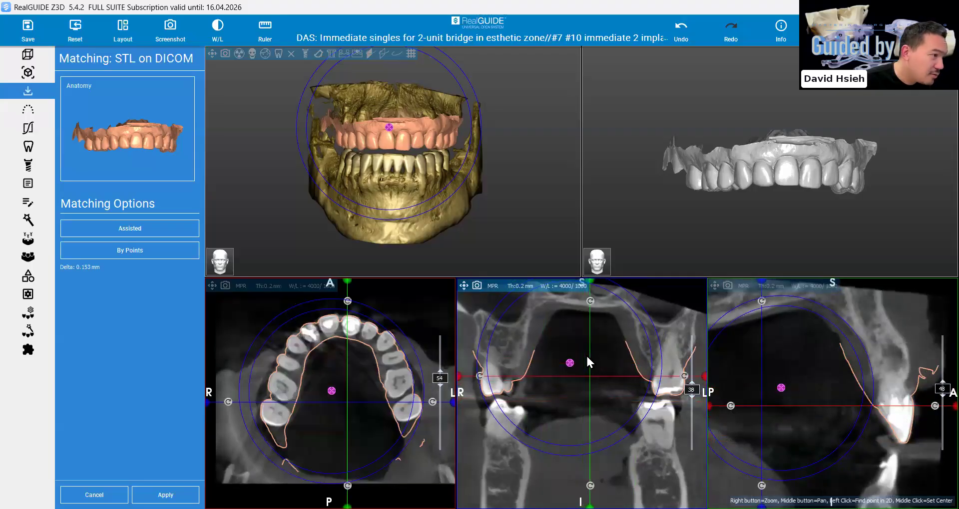
left_click(583, 353)
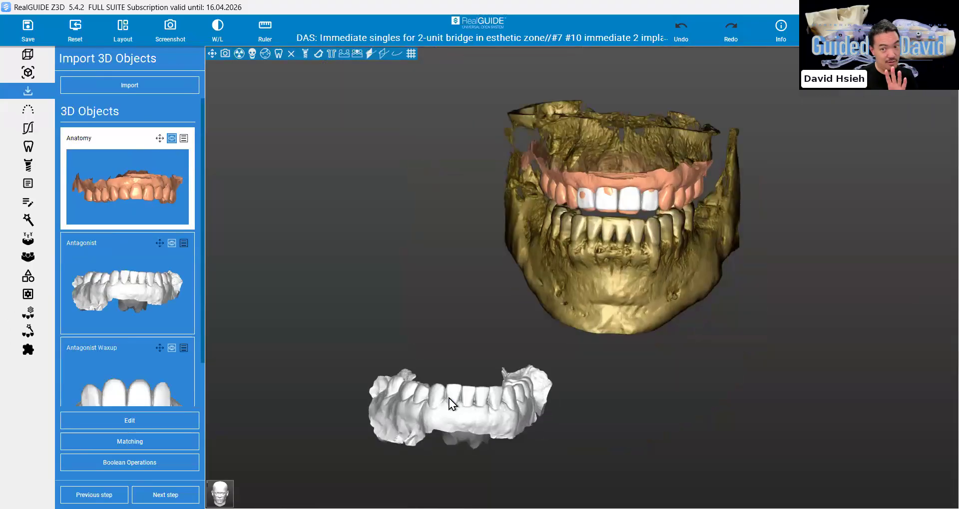
Align the Antagonist scan to the volume by giving it the same position as Anatomy in STL on DICOM matching
left_click(183, 350)
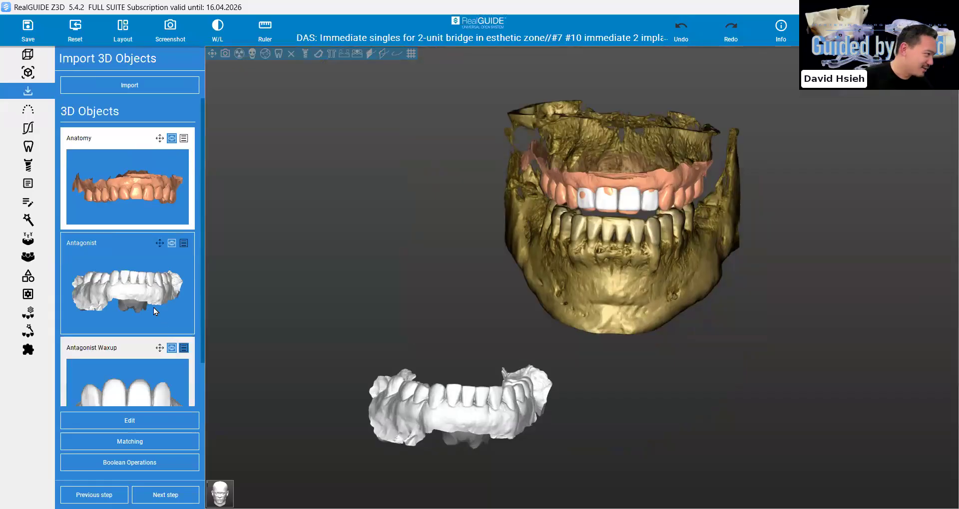
left_click(154, 312)
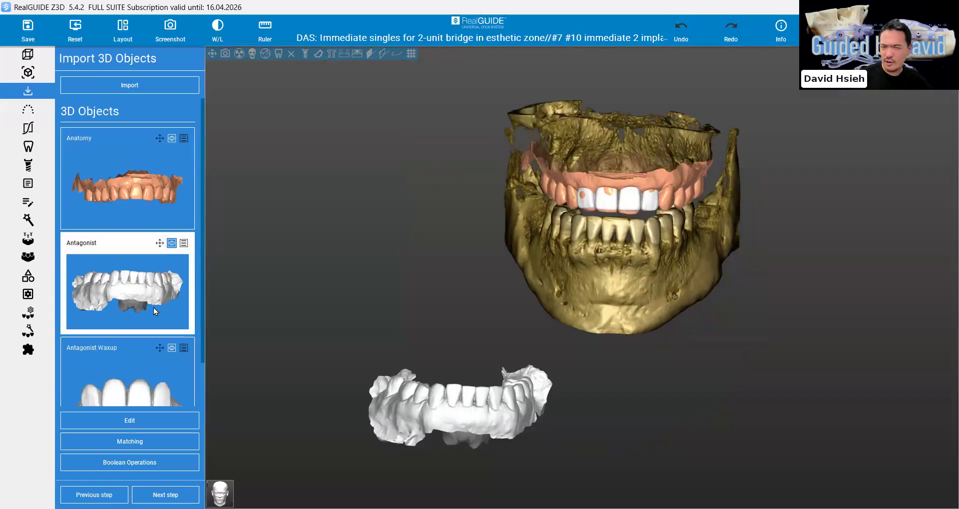
scroll(688, 236, "up", 3)
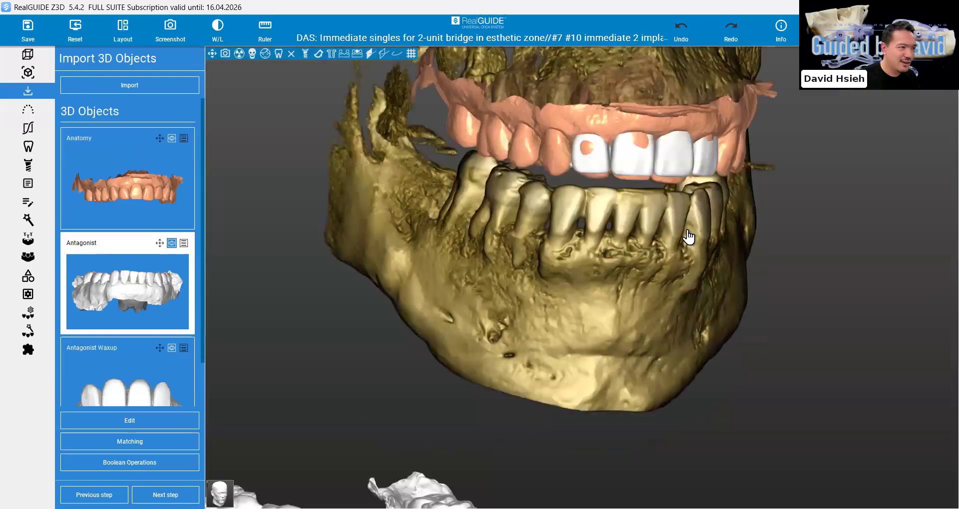
scroll(688, 237, "up", 3)
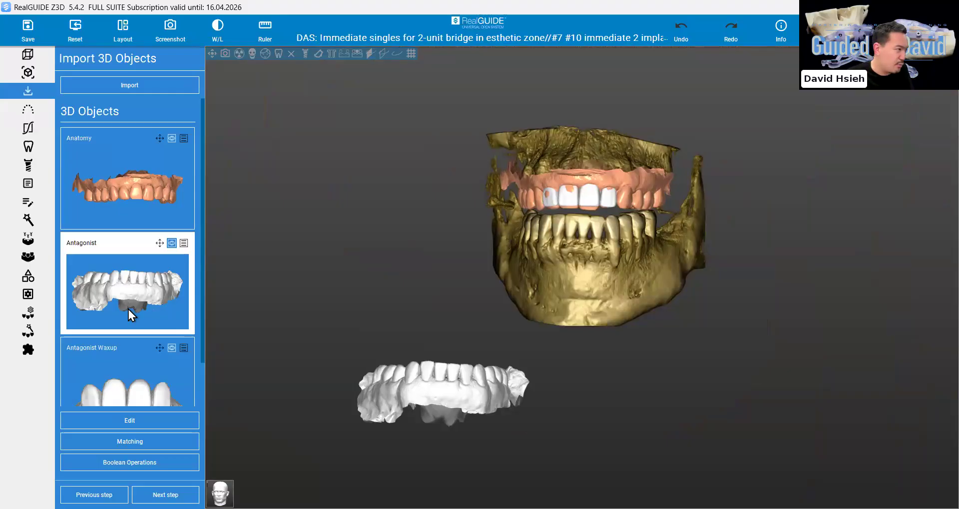
left_click(128, 445)
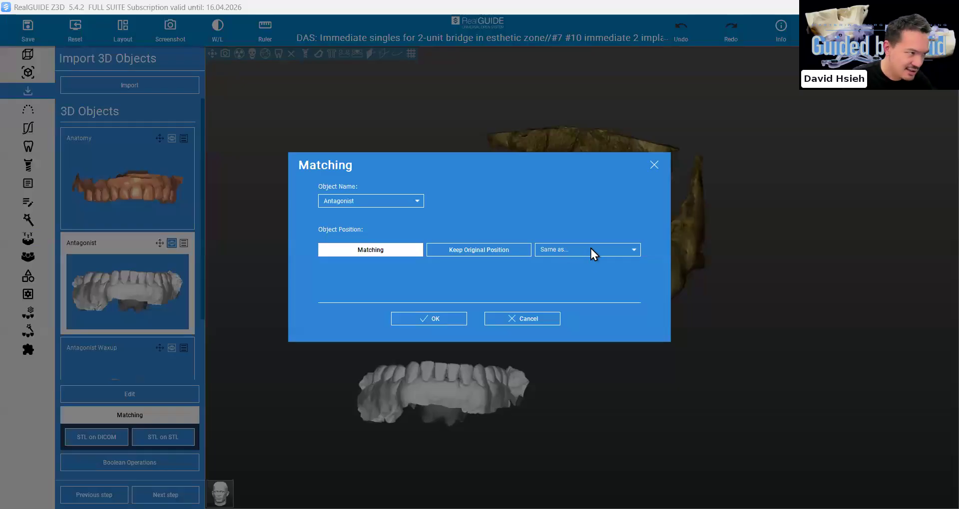
left_click(593, 250)
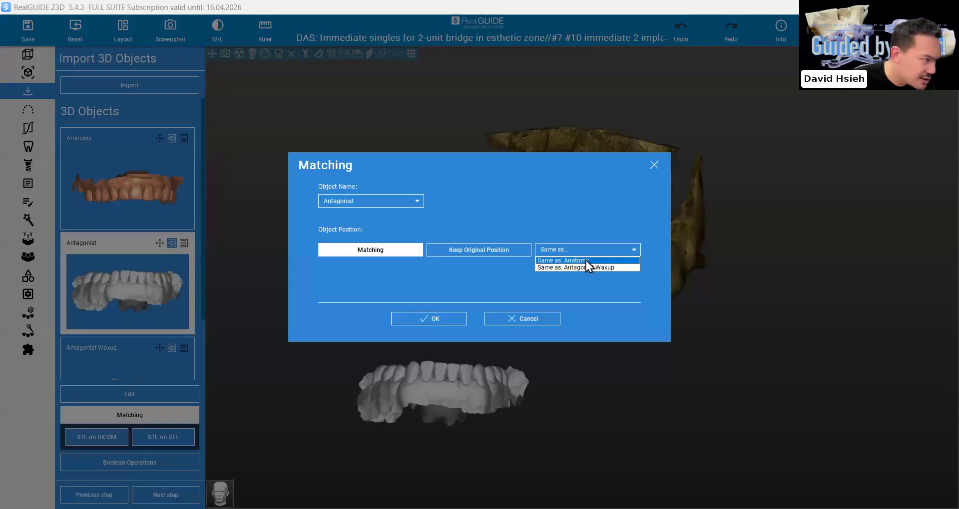
left_click(425, 321)
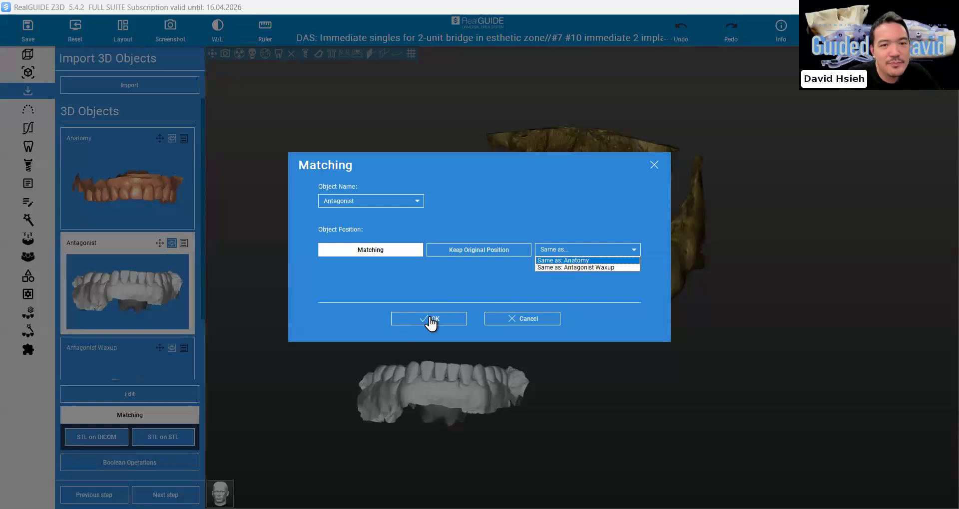
left_click(431, 320)
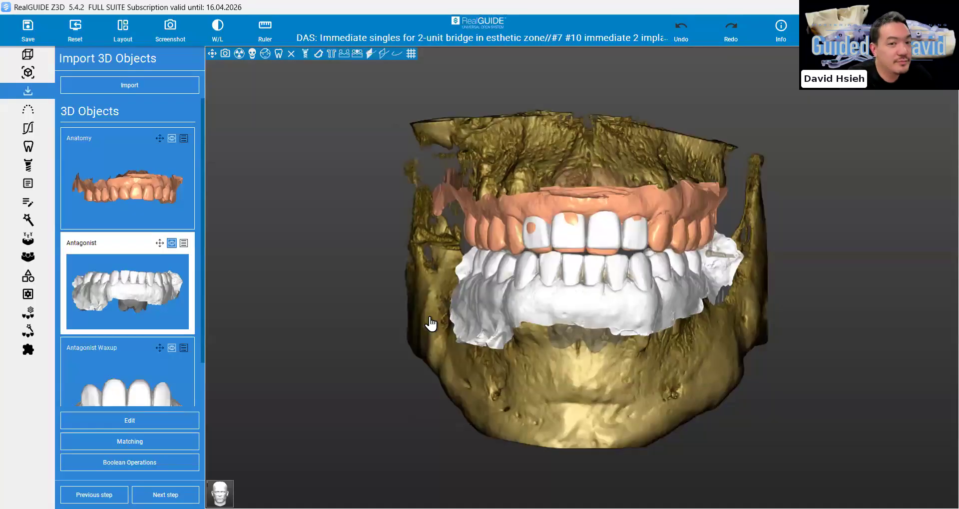
mouse_move(590, 316)
left_mouse_down()
mouse_move(603, 314)
mouse_move(504, 317)
left_mouse_up()
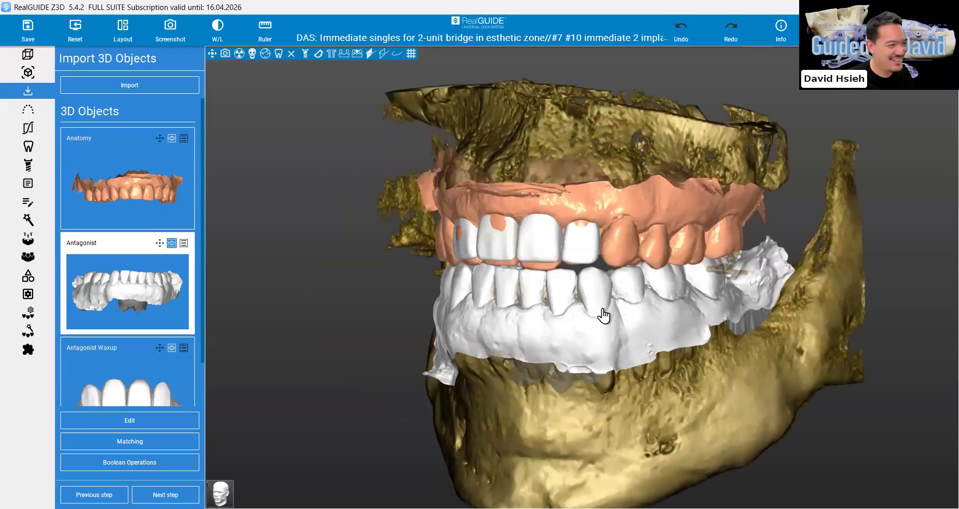
Make the lower Antagonist scan semi-transparent and check it against the bone and the upper scan from several angles
left_click_drag(603, 314, 555, 261)
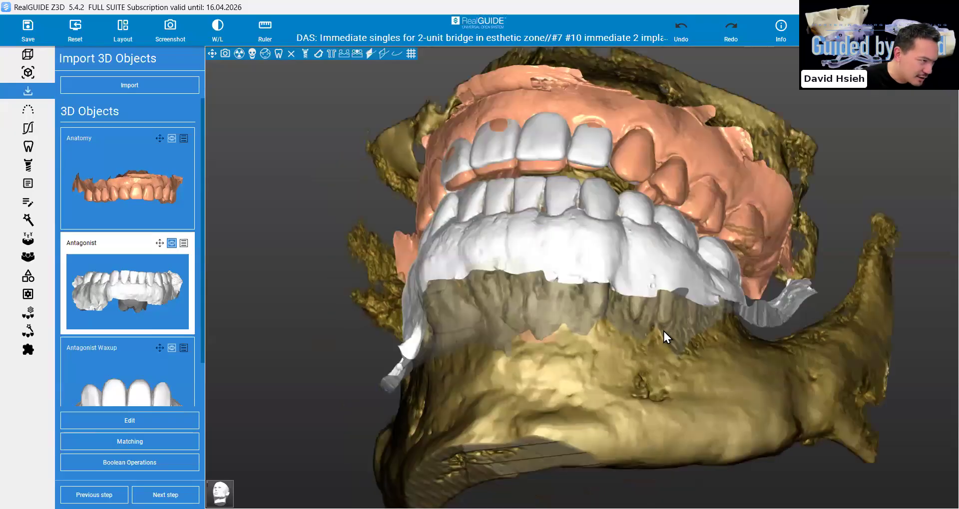
right_click(555, 260)
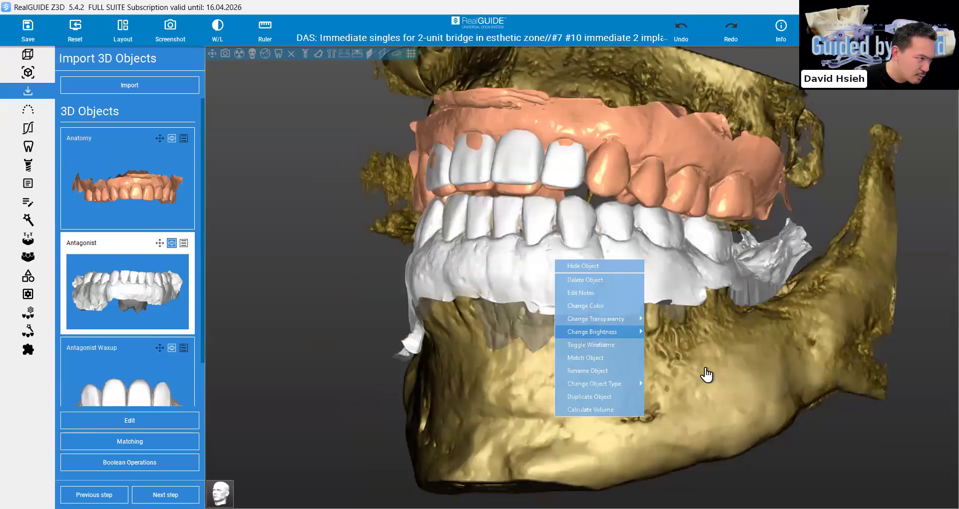
left_click(705, 369)
left_click_drag(696, 363, 754, 364)
left_click_drag(695, 362, 794, 356)
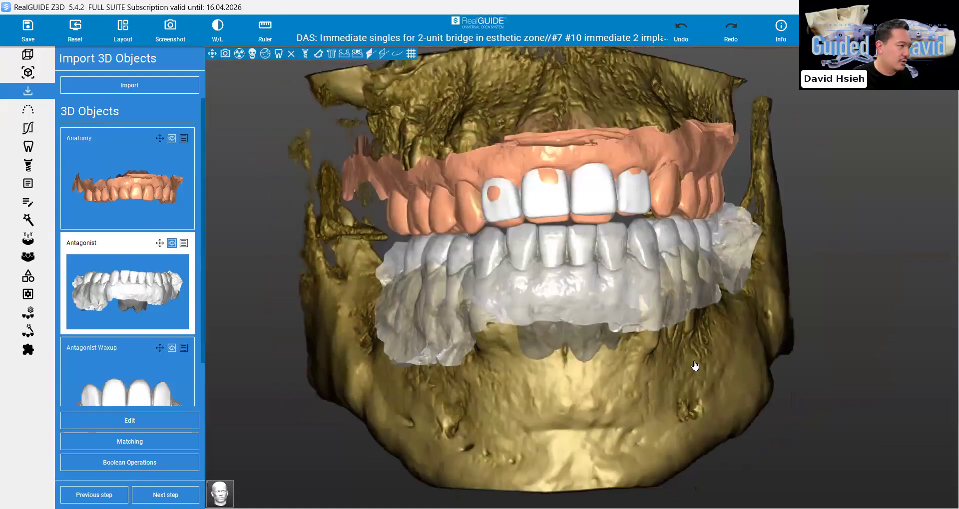
mouse_move(694, 361)
left_mouse_down()
mouse_move(499, 362)
mouse_move(514, 322)
left_mouse_up()
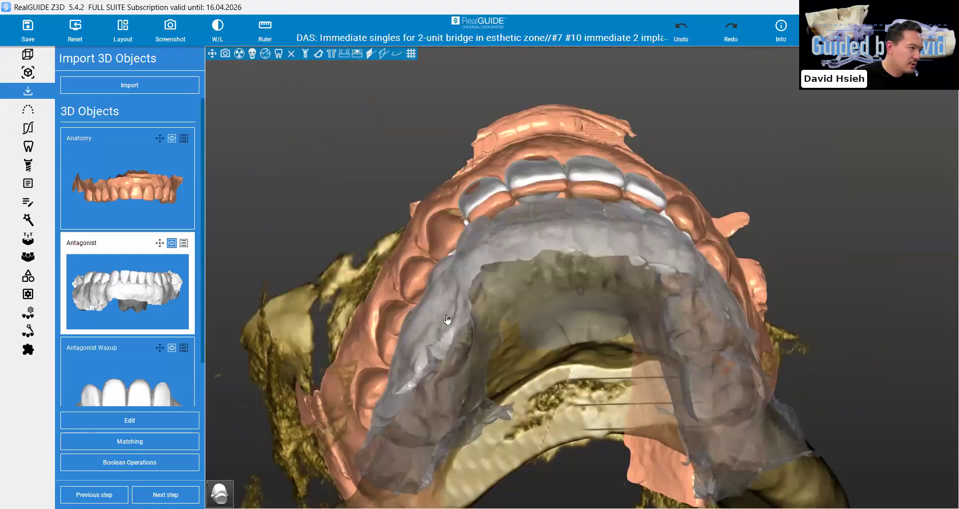
left_click_drag(446, 320, 316, 338)
Enable manual movement of the Antagonist Waxup and shift it slightly downward over the upper front teeth, correcting its rotation
left_click(134, 392)
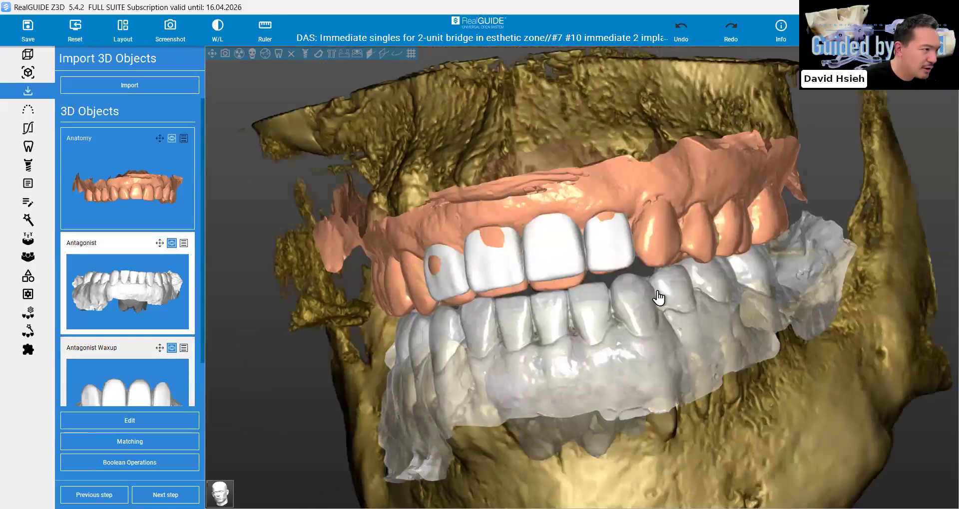
left_click_drag(684, 267, 695, 264)
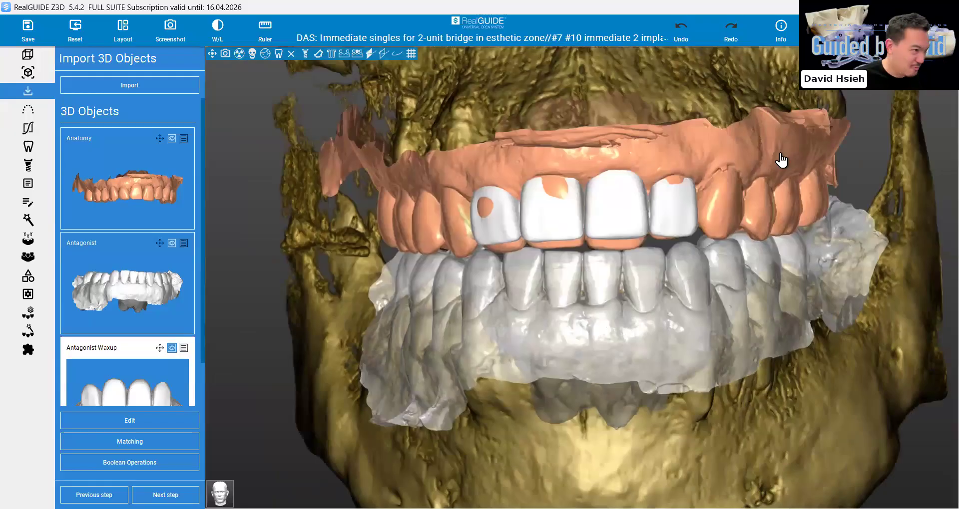
left_click_drag(674, 211, 678, 215)
left_click_drag(495, 283, 496, 289)
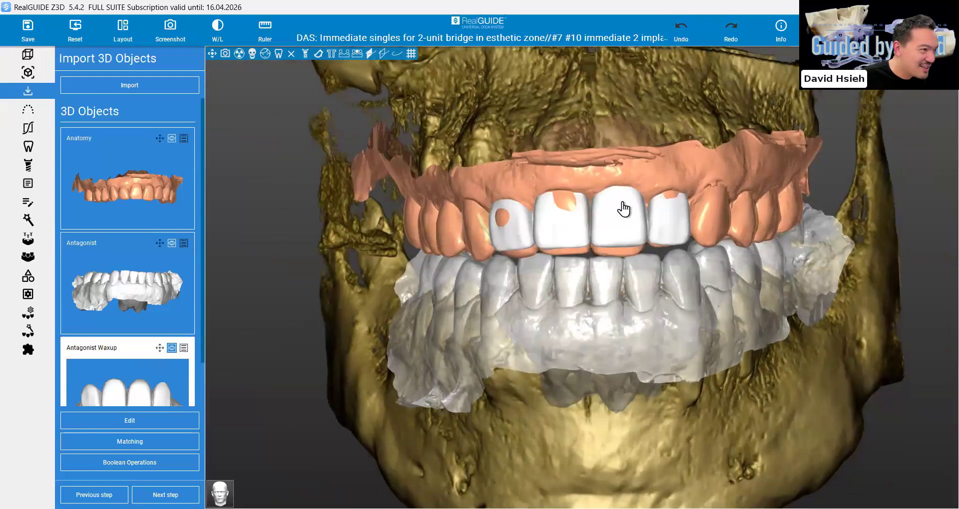
left_click_drag(621, 208, 609, 206)
scroll(610, 211, "up", 2)
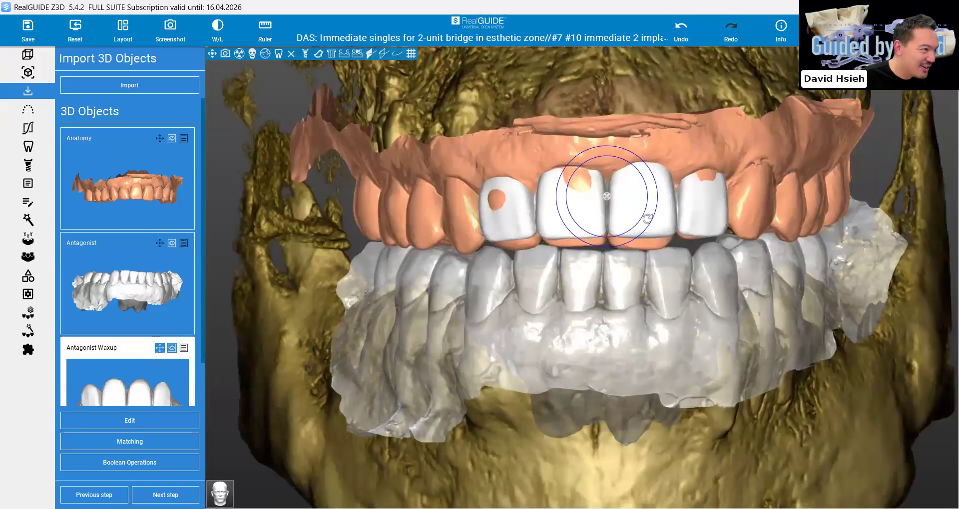
left_click_drag(701, 232, 700, 244)
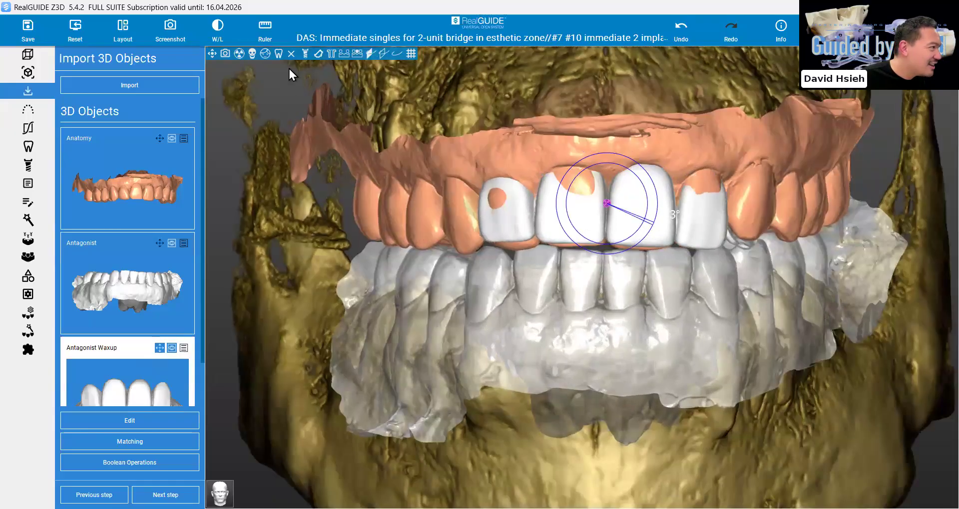
Hide the CBCT volume rendering and the Antagonist scan so only the upper scan and wax-up remain in 3D
left_click(252, 54)
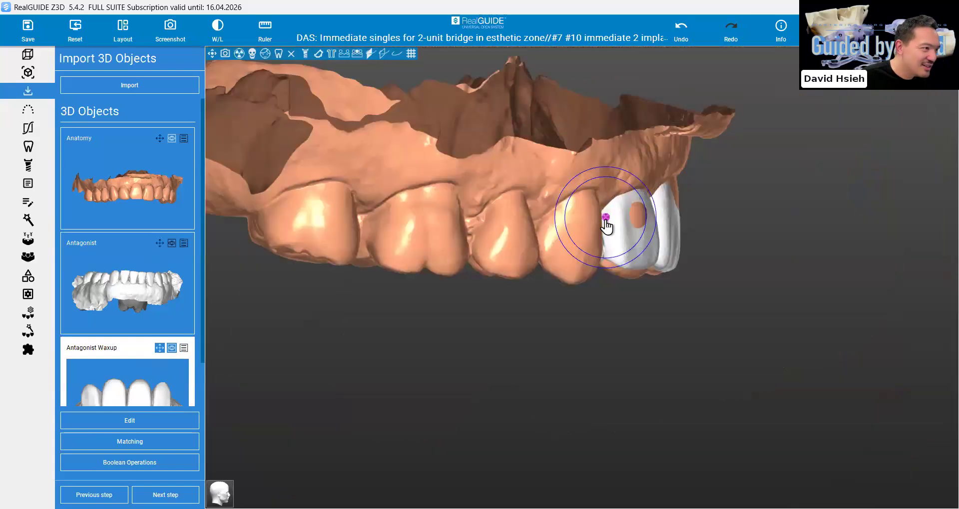
left_click_drag(605, 219, 642, 260)
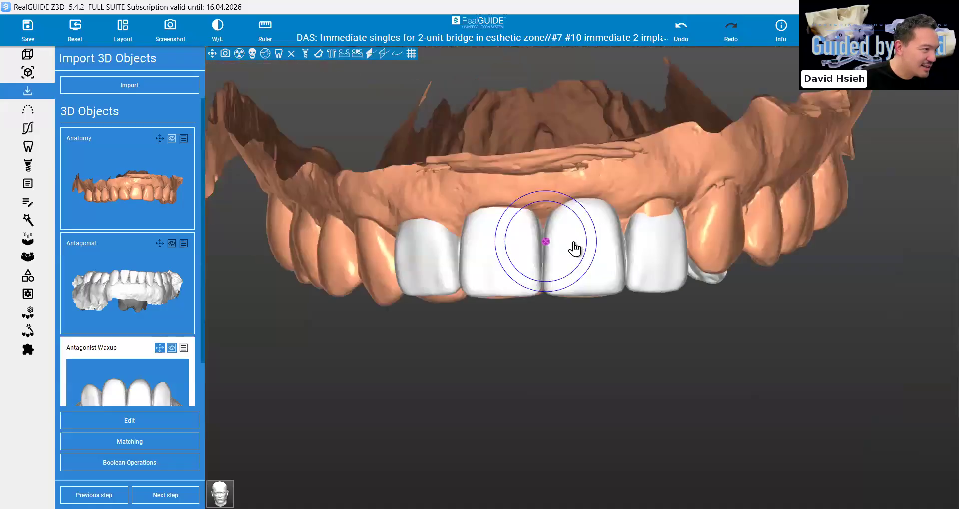
scroll(573, 248, "up", 2)
Reposition the wax-up against the upper anterior teeth, working from the frontal and occlusal views
left_click_drag(610, 259, 631, 258)
key("Down")
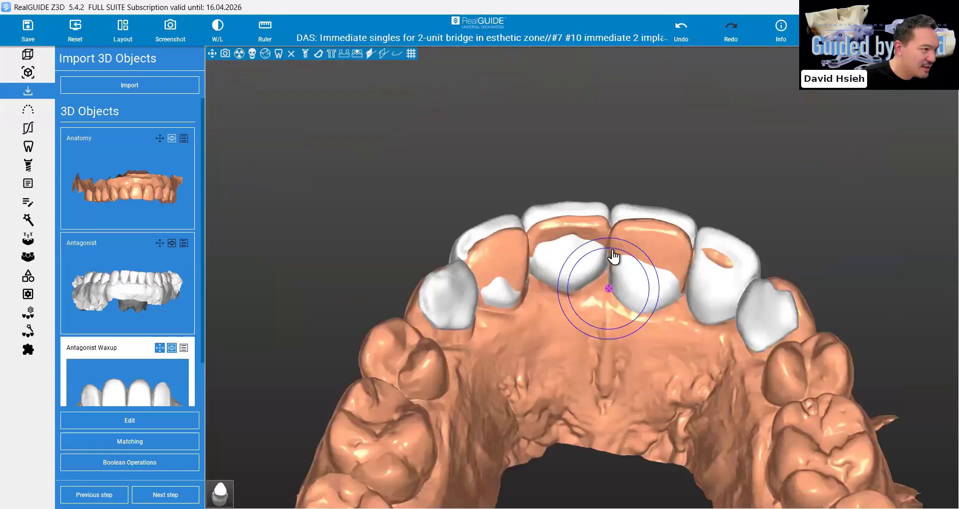
key("Down")
left_click_drag(610, 249, 609, 256)
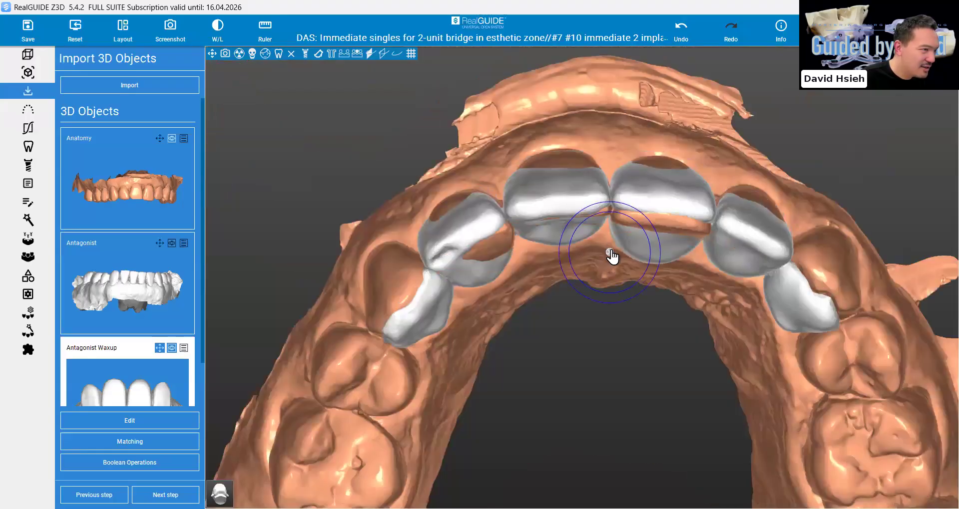
key("Down")
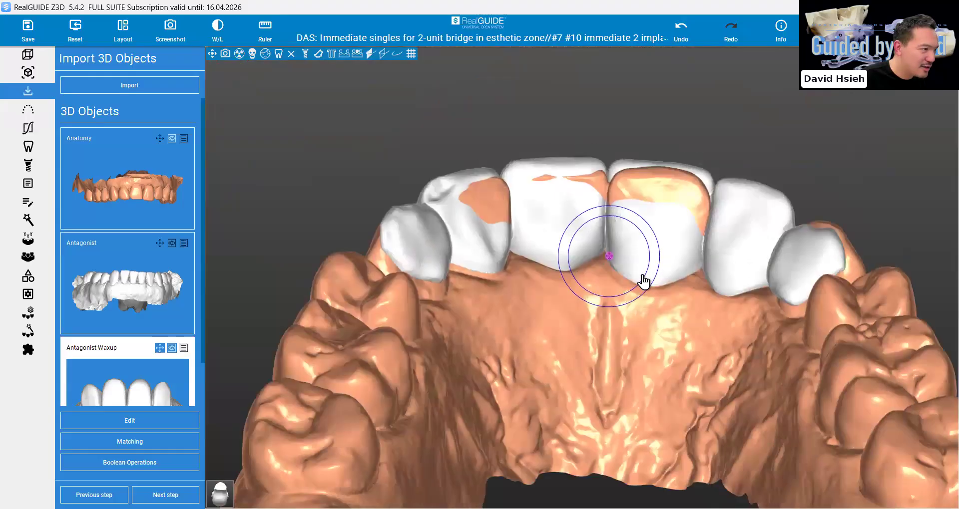
left_click_drag(643, 282, 650, 274)
key("Up")
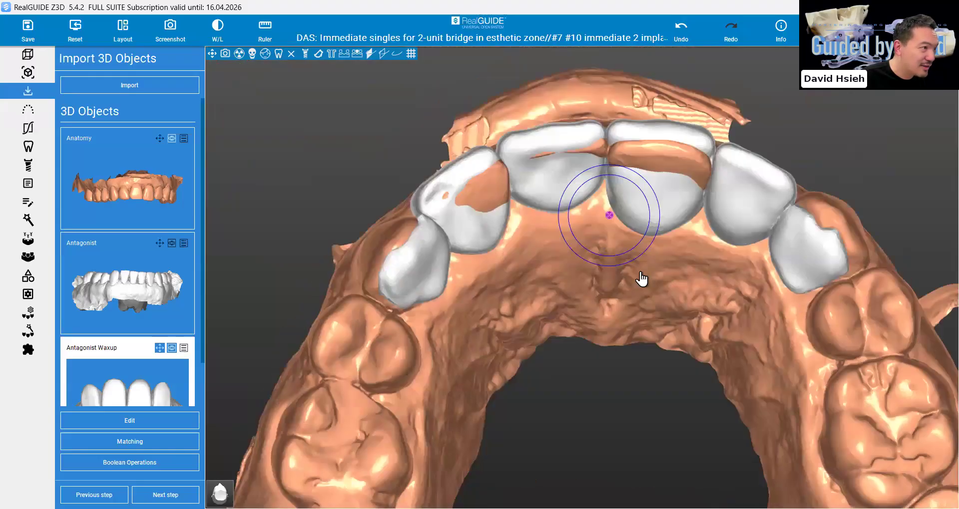
key("Down")
key("Up")
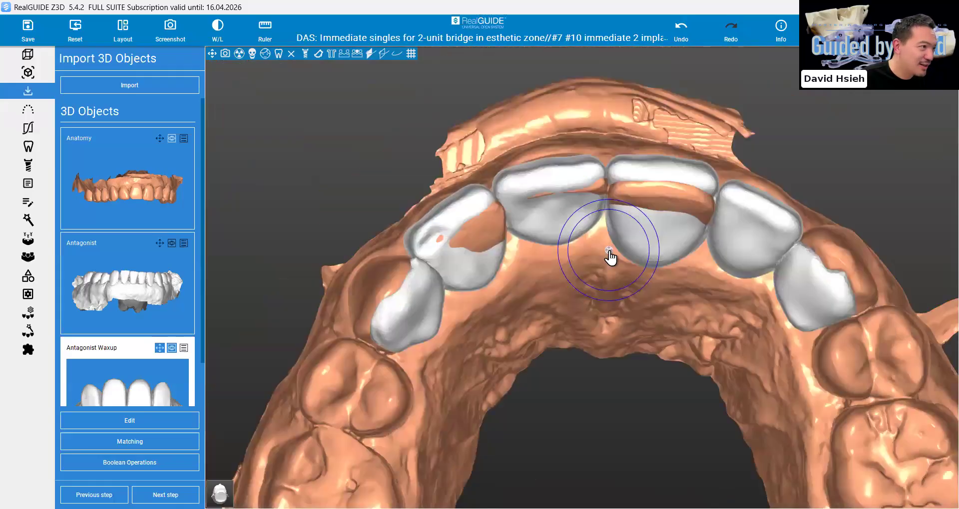
Rotate and shift the wax-up in the occlusal view so it follows the curve of the upper anterior arch
left_click_drag(646, 274, 652, 276)
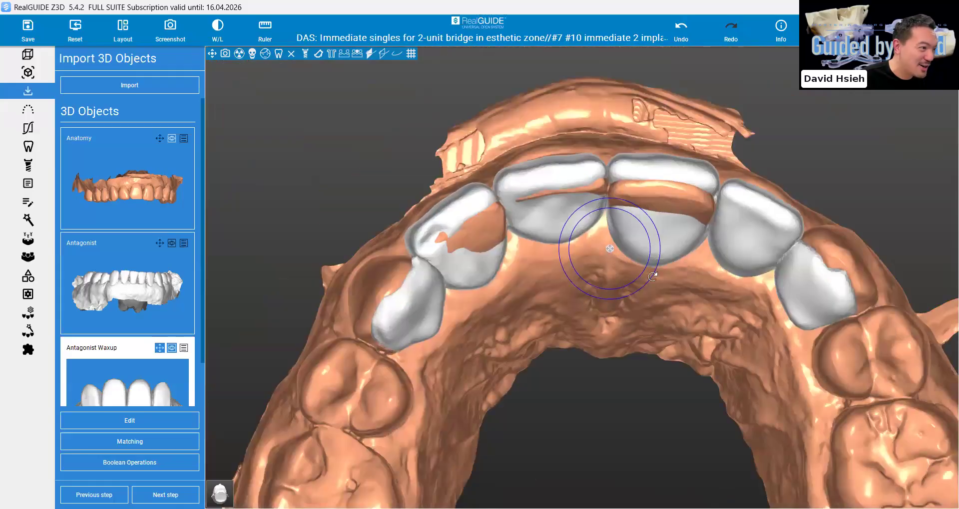
right_click_drag(652, 276, 642, 311)
left_click_drag(642, 311, 644, 312)
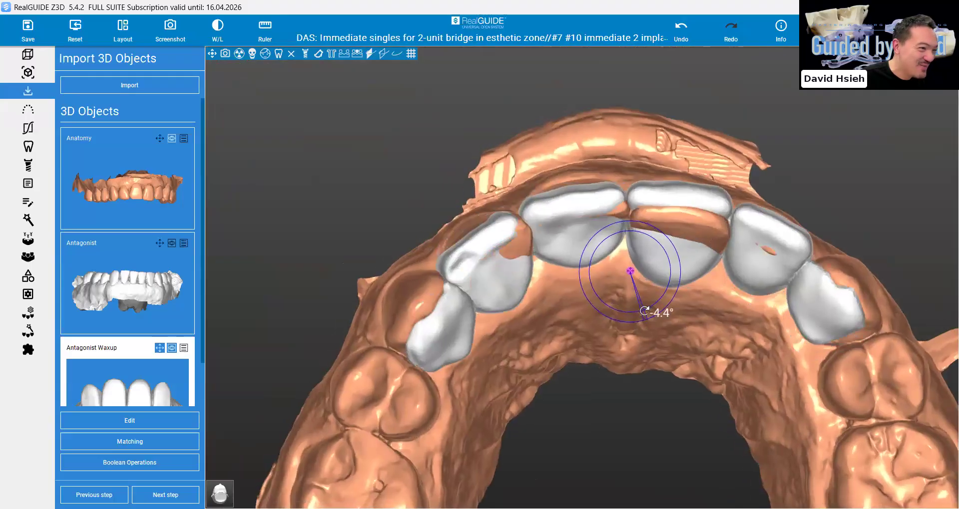
right_click_drag(642, 308, 637, 327)
left_click_drag(638, 326, 641, 324)
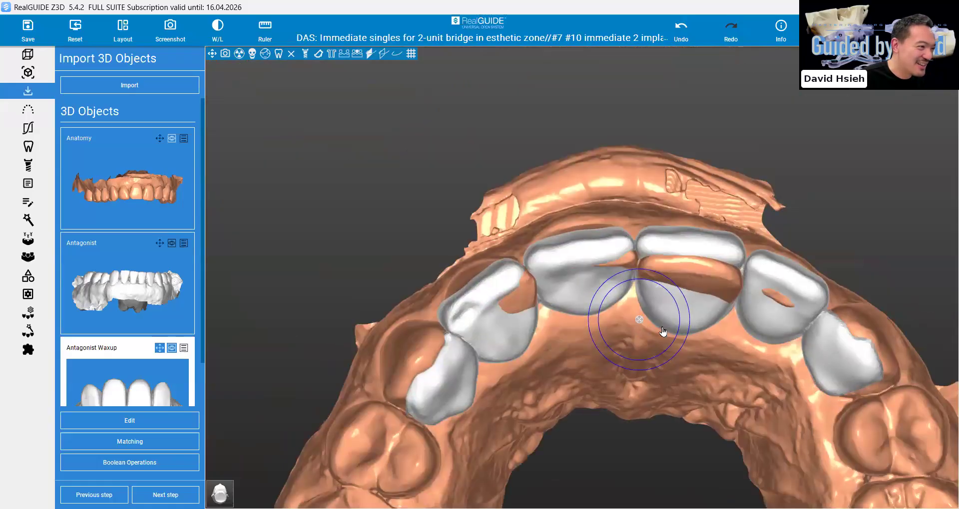
right_click_drag(665, 335, 643, 322)
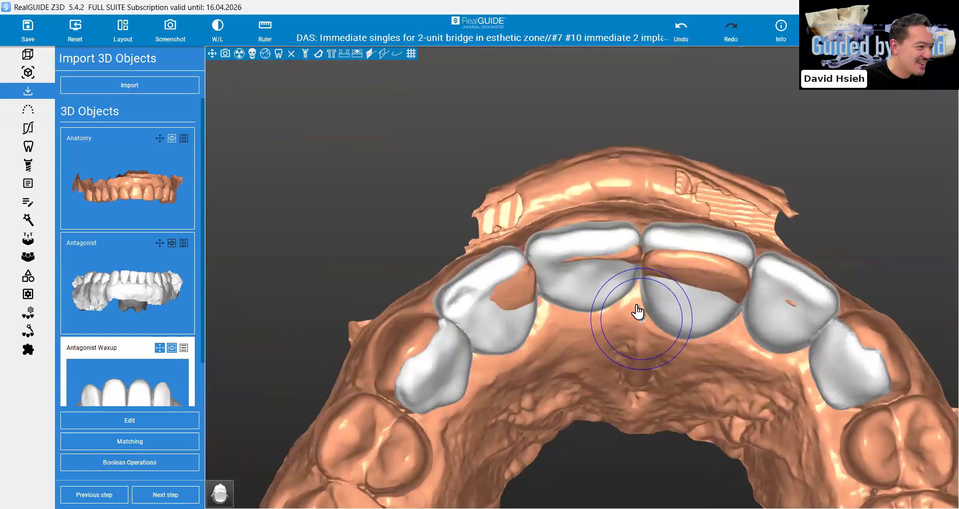
right_click_drag(605, 285, 606, 286)
left_click_drag(606, 284, 605, 305)
right_click_drag(606, 304, 574, 302)
left_click_drag(573, 302, 616, 318)
right_click_drag(617, 319, 628, 344)
Lower the wax-up slightly over the upper incisors in the frontal view
scroll(631, 344, "down", 1)
left_click_drag(630, 345, 610, 308)
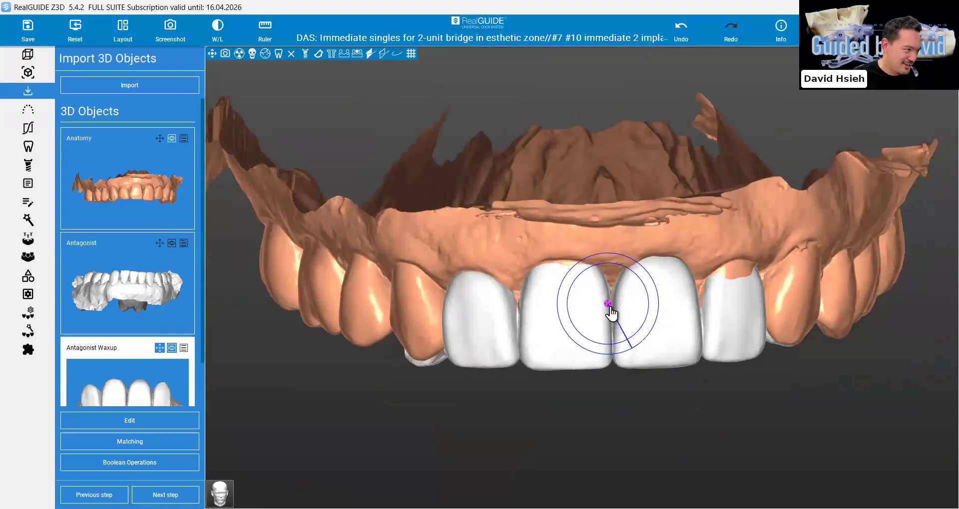
right_click_drag(608, 305, 610, 308)
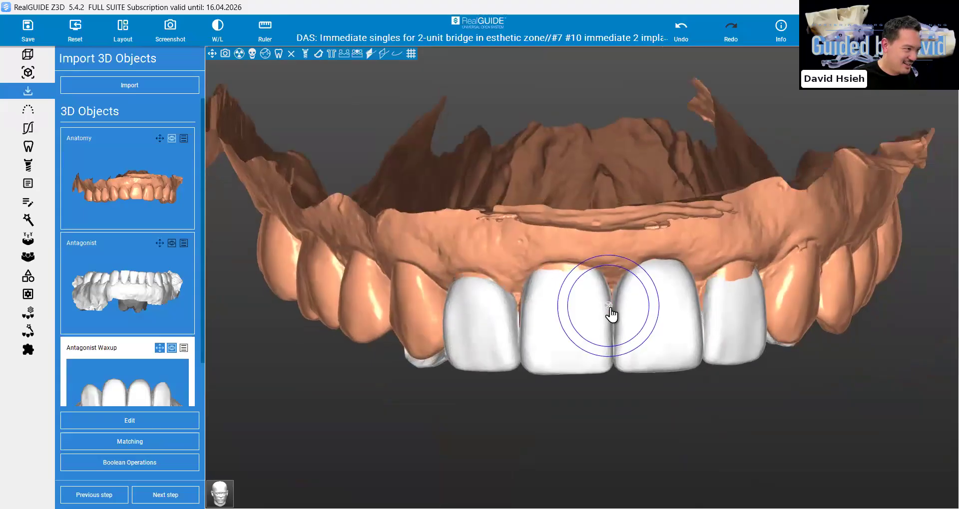
key("Down")
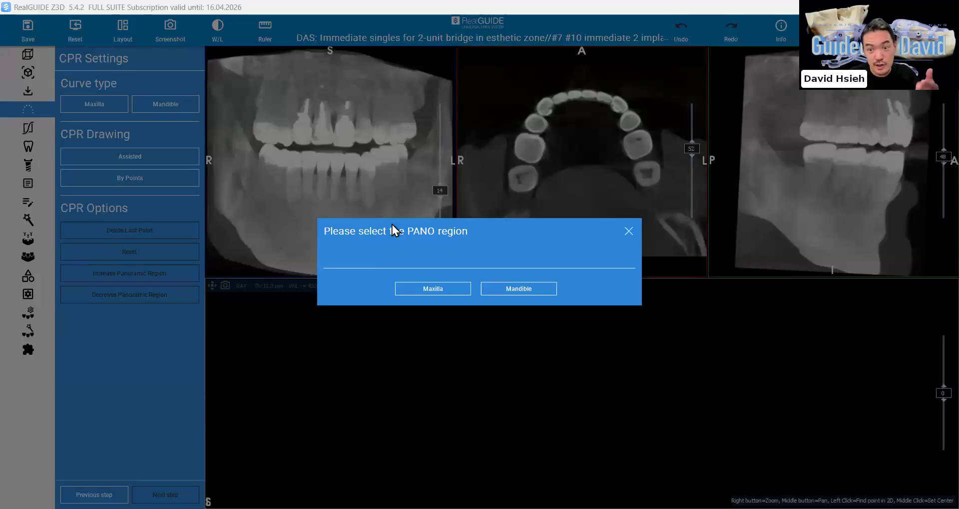
Choose Maxilla as the panoramic region and create its CPR curve with the Assisted option
left_click(435, 289)
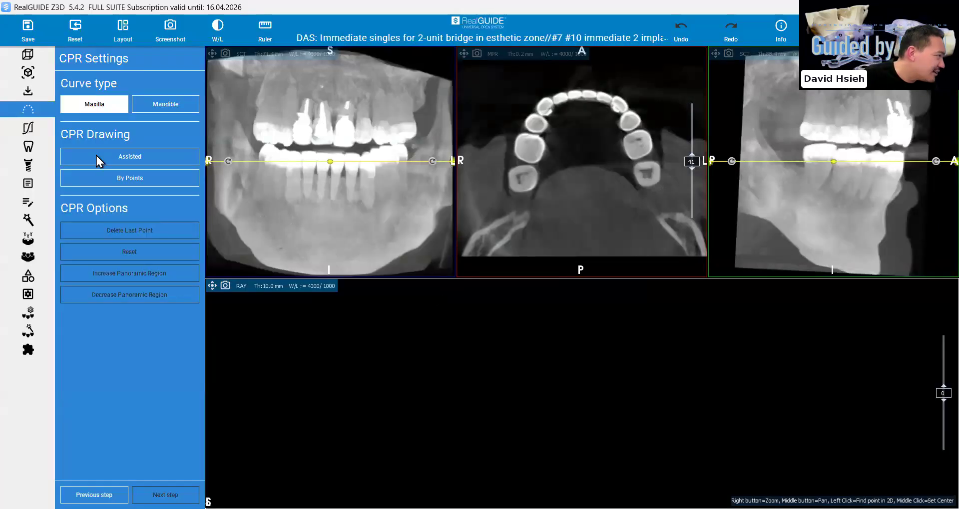
left_click(136, 161)
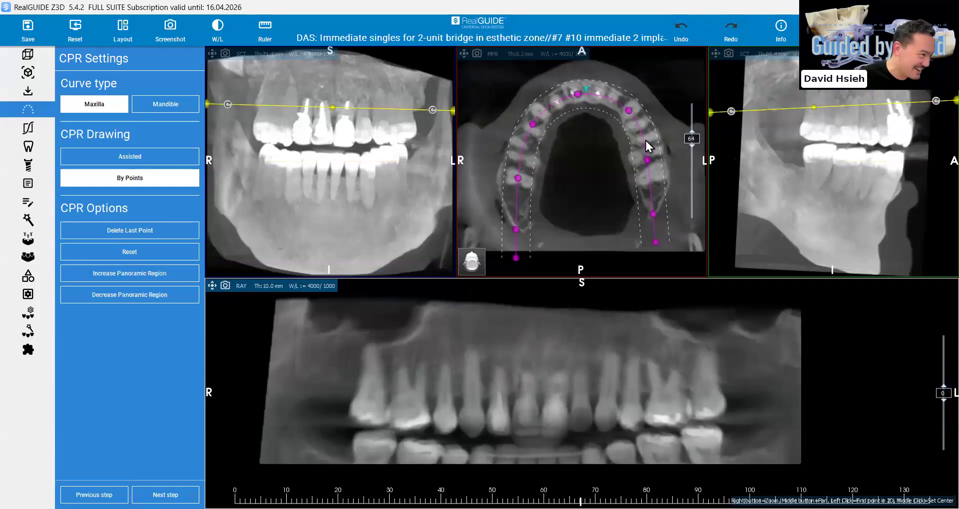
Tilt the axial plane in the sagittal view and set its height to cross the upper tooth roots
right_click_drag(828, 122, 814, 136)
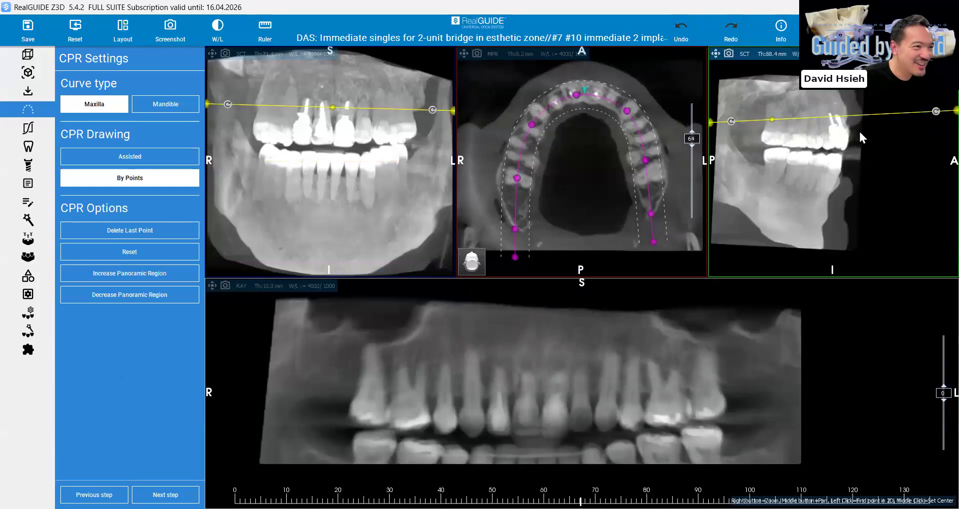
middle_click_drag(859, 132, 848, 119)
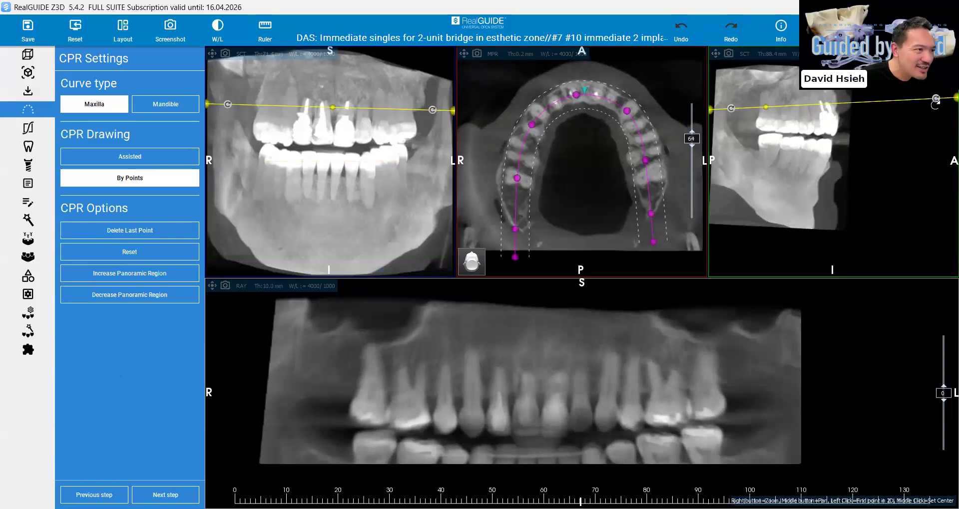
left_click_drag(936, 98, 947, 104)
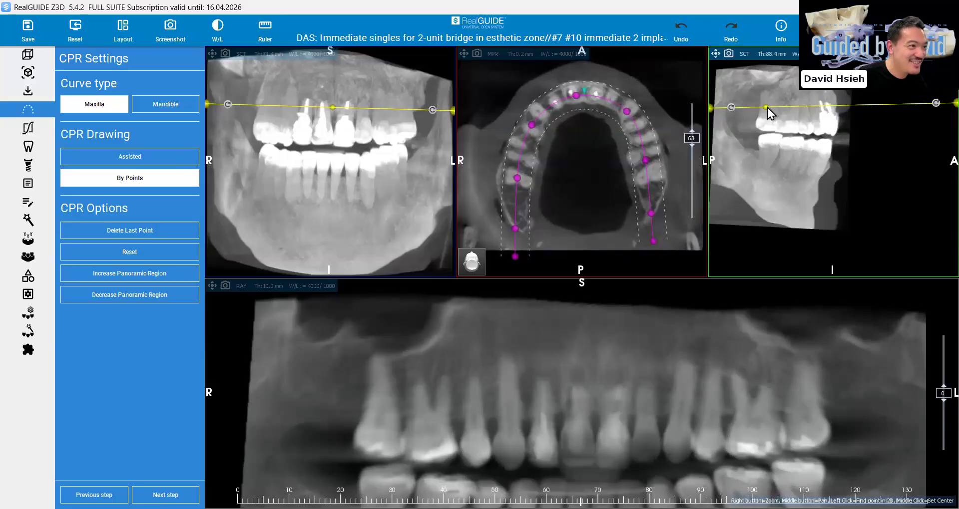
left_click_drag(767, 109, 778, 118)
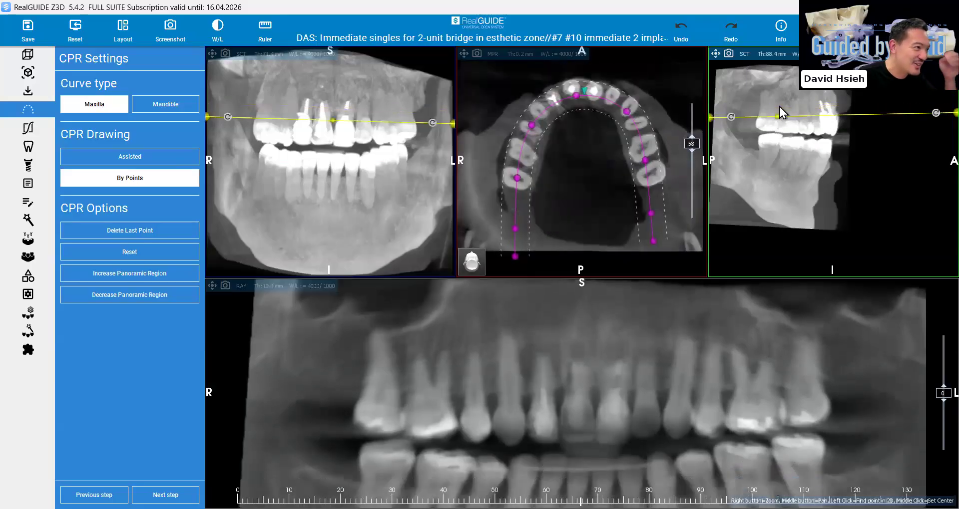
scroll(599, 96, "up", 5)
Move the midline point and the anterior points on both sides of the panoramic curve onto the centre of the maxillary arch
left_click_drag(577, 94, 583, 92)
left_click(628, 111)
left_click_drag(628, 119, 632, 120)
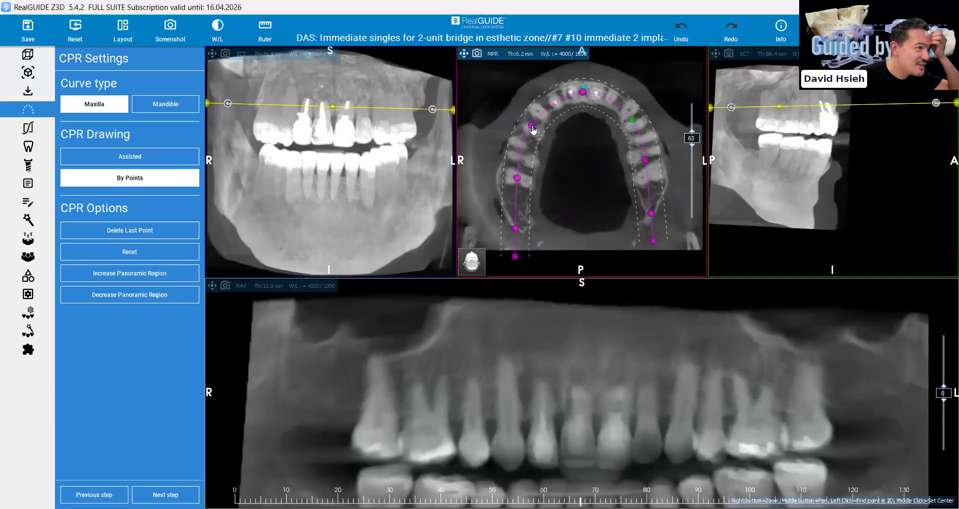
left_click_drag(532, 125, 533, 122)
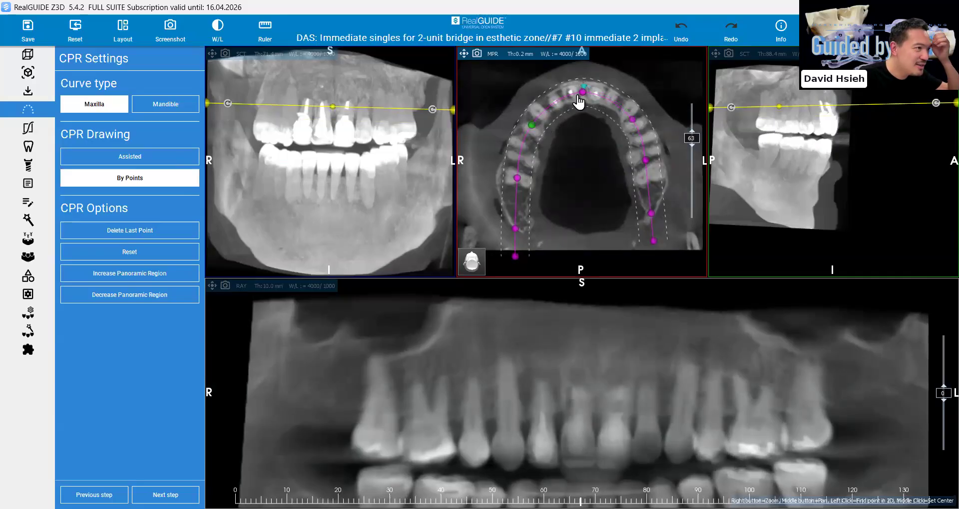
mouse_move(582, 89)
left_mouse_down()
mouse_move(589, 83)
mouse_move(587, 110)
mouse_move(592, 83)
mouse_move(584, 92)
left_mouse_up()
Fine-tune the axial plane's tilt in the coronal view and lower the plane to slice 60
scroll(432, 122, "down", 1)
mouse_move(431, 118)
left_mouse_down()
mouse_move(432, 107)
mouse_move(431, 118)
left_mouse_up()
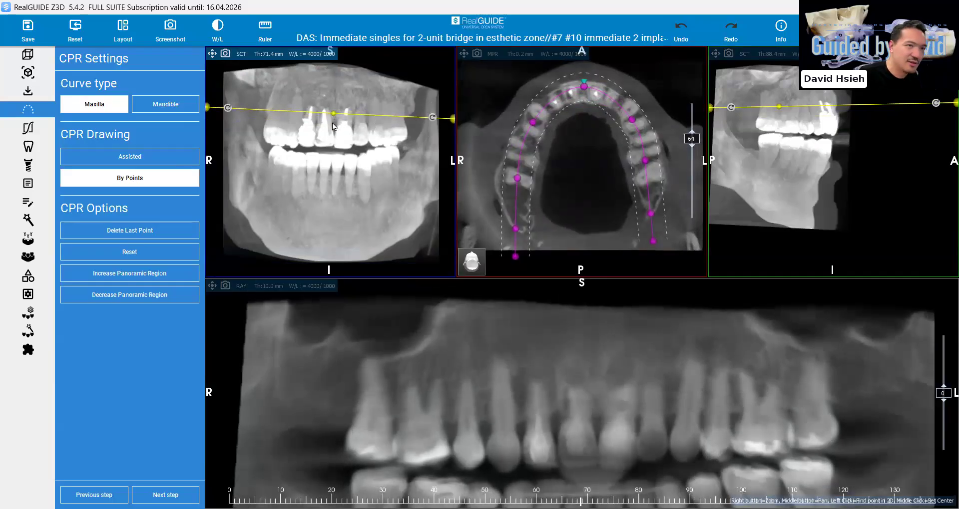
scroll(333, 125, "down", 1)
scroll(333, 125, "down", 3)
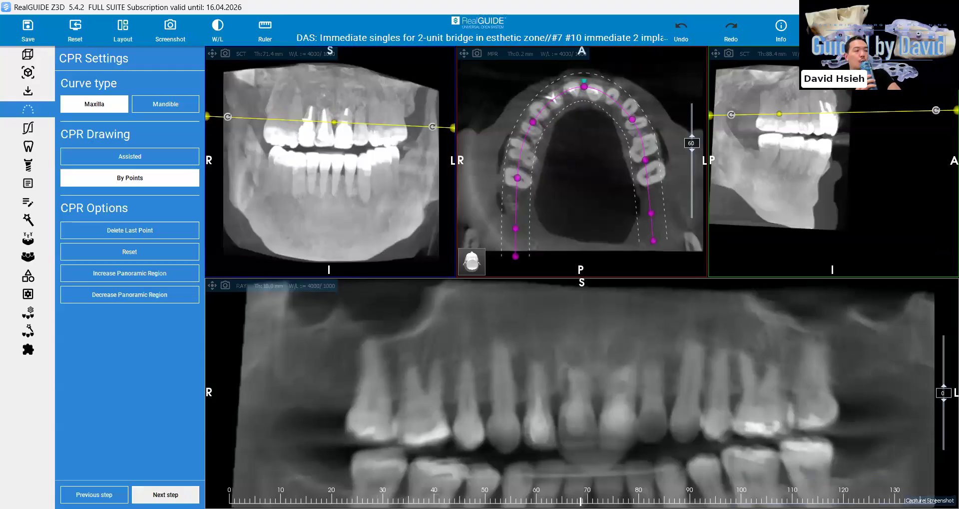
Proceed to implant planning, enlarge the panoramic view and place the cross-section at the upper right lateral incisor
left_click(165, 495)
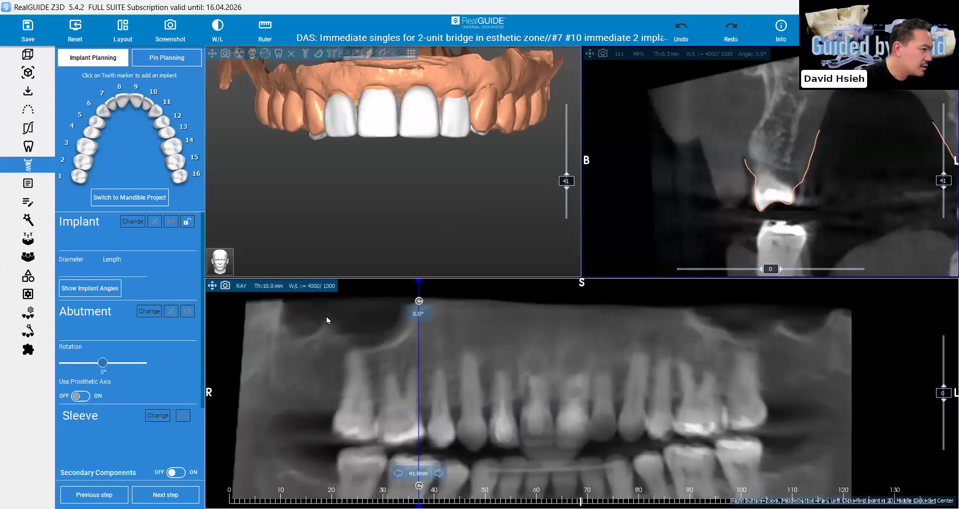
double_click(456, 320)
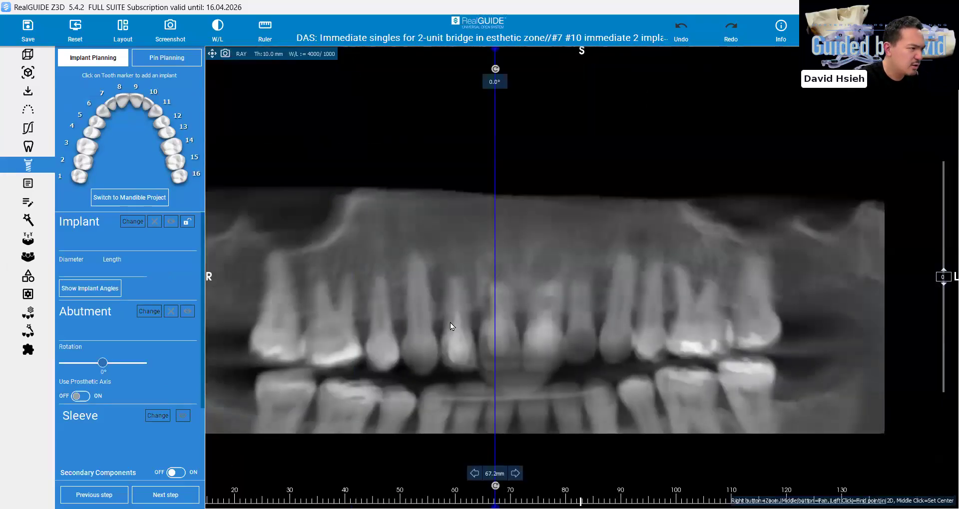
left_click(452, 327)
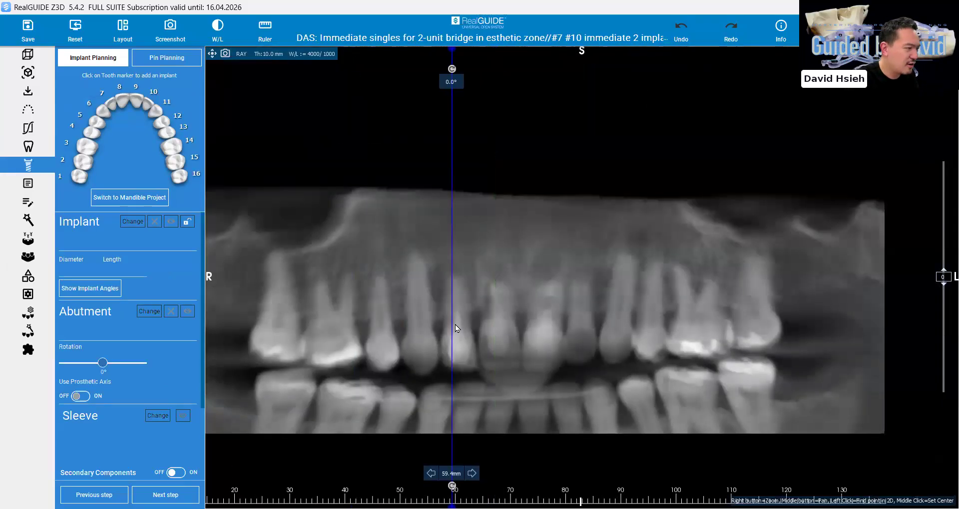
Examine the upper lateral incisors in the enlarged panoramic view, moving the cross-section line between the right and left sides
left_click(499, 327)
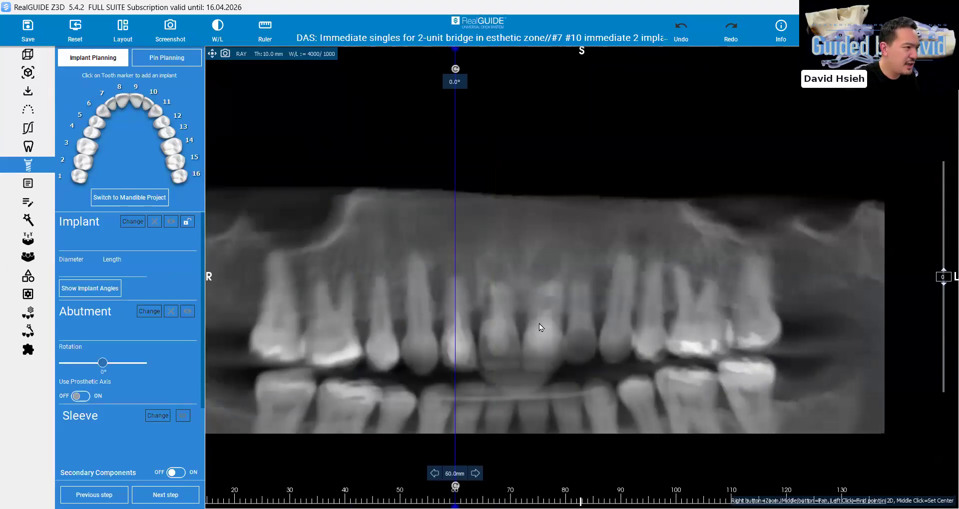
left_click(583, 322)
left_click(451, 320)
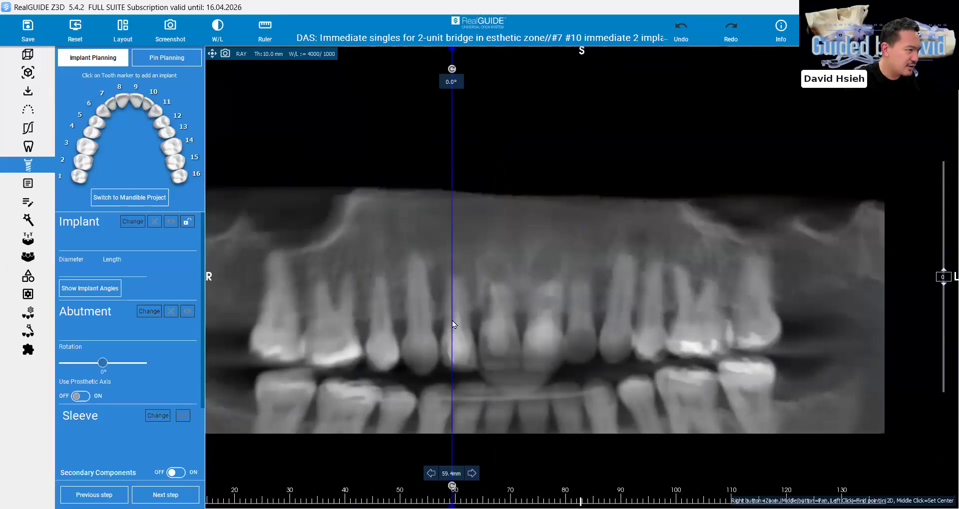
left_click(454, 322)
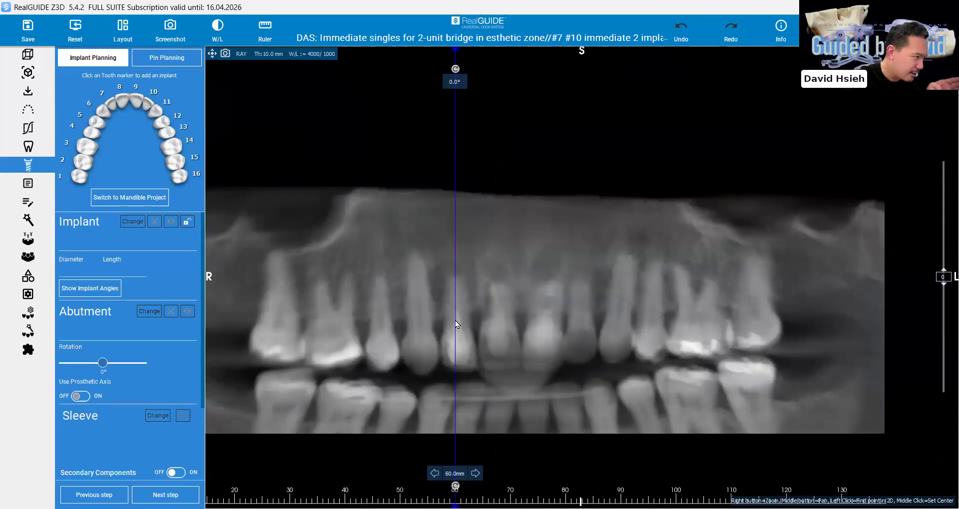
left_click(585, 318)
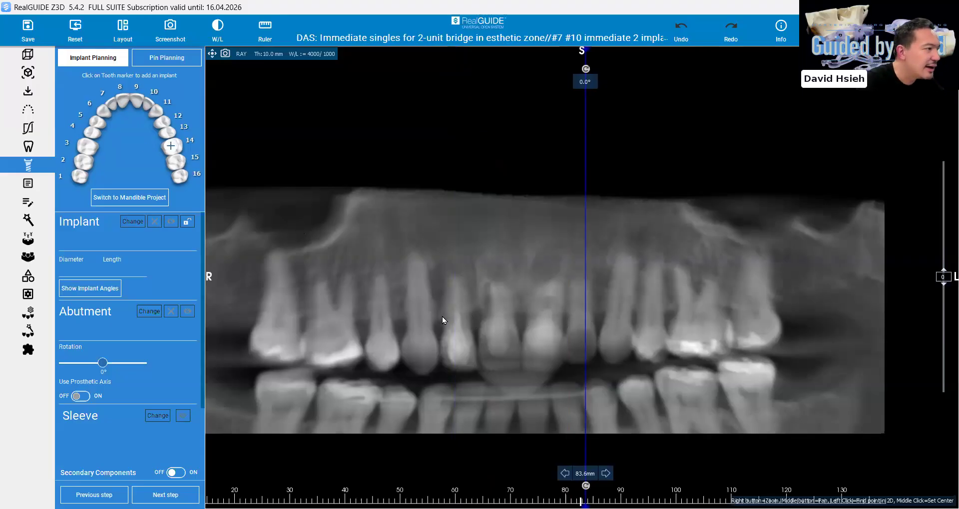
left_click(475, 323)
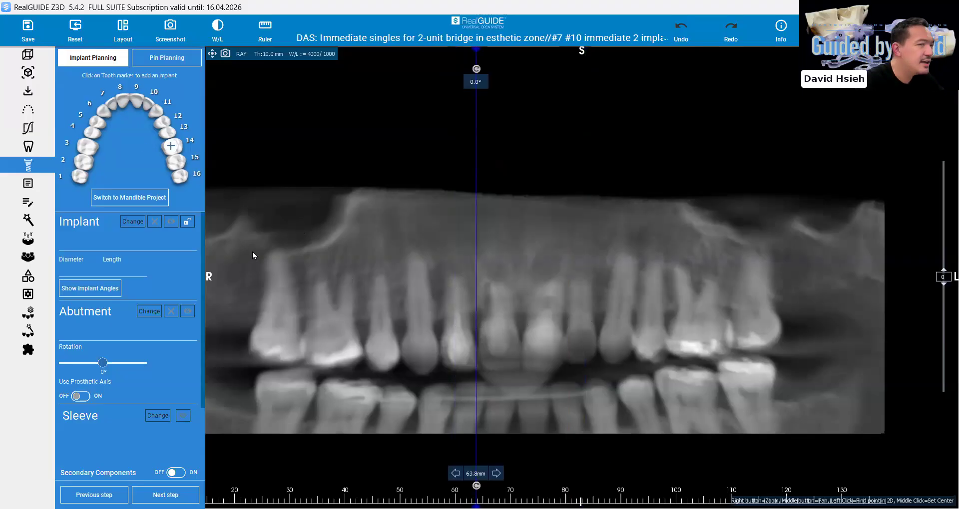
scroll(256, 233, "down", 4)
scroll(256, 233, "up", 1)
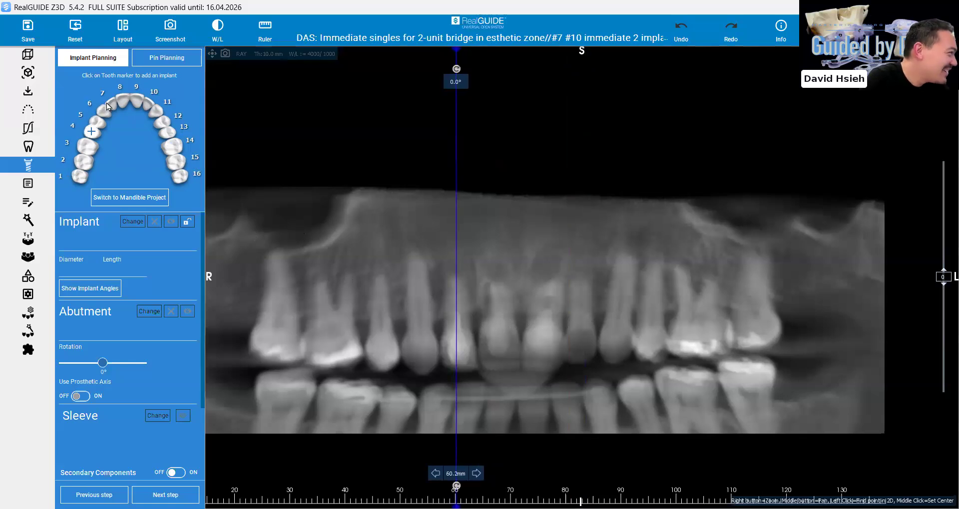
left_click(469, 339)
left_click_drag(470, 338, 458, 339)
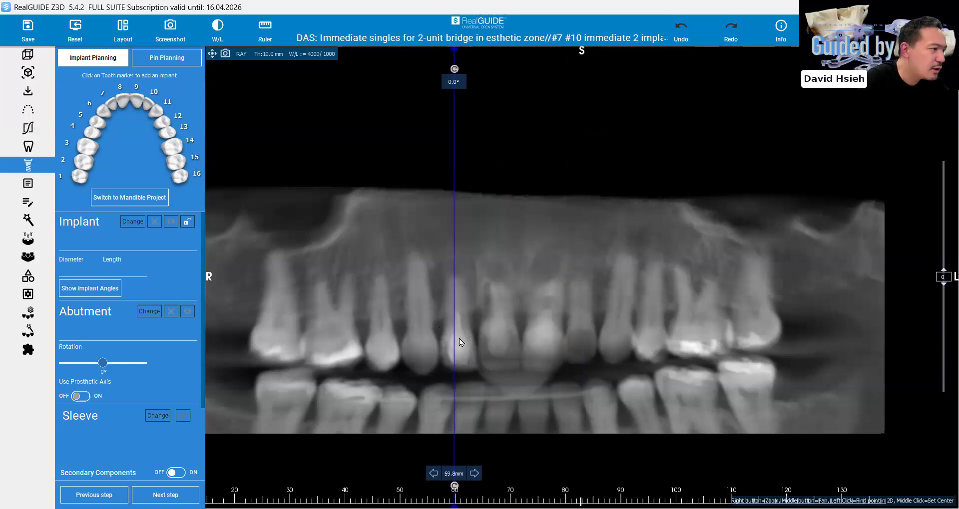
Restore the multi-view layout, place the cross-section at the upper right lateral incisor and enlarge the cross-sectional view on its root
left_click(212, 54)
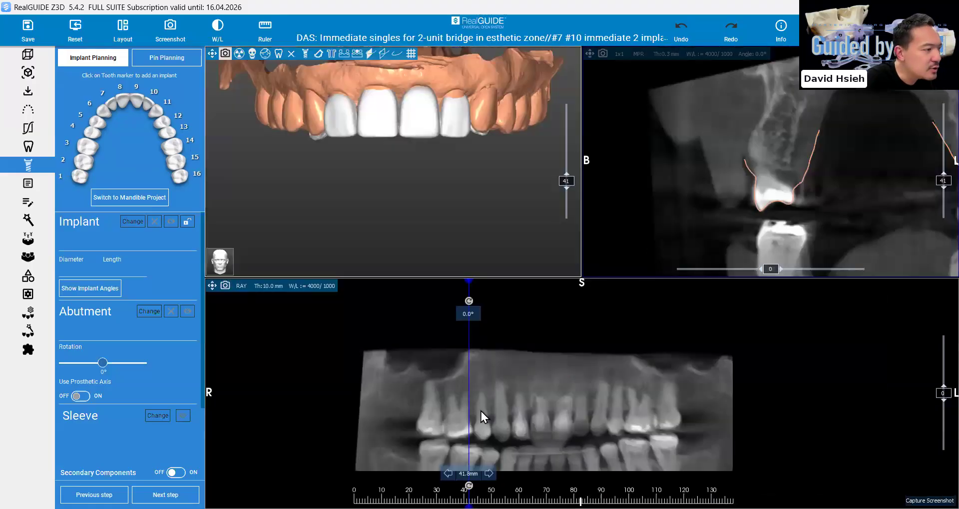
left_click(519, 423)
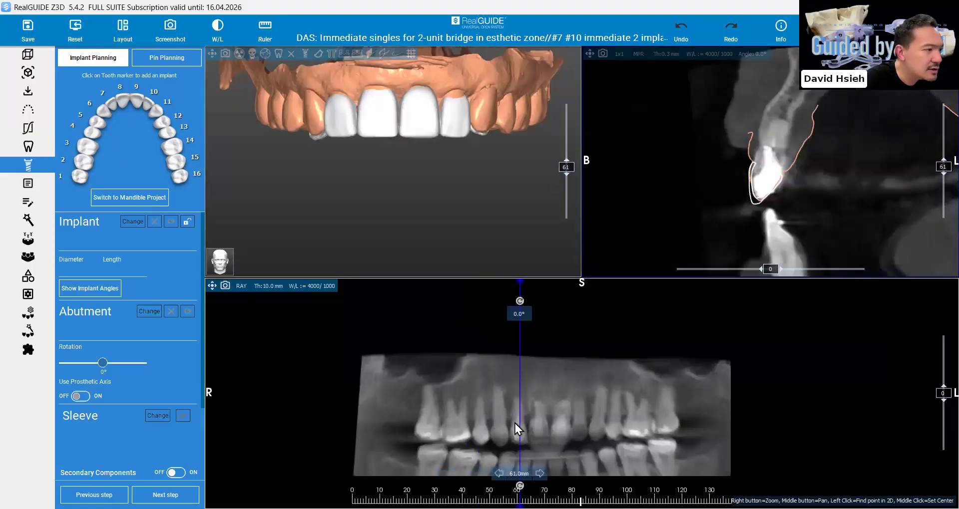
middle_click_drag(880, 151, 748, 164)
right_click_drag(747, 164, 744, 148)
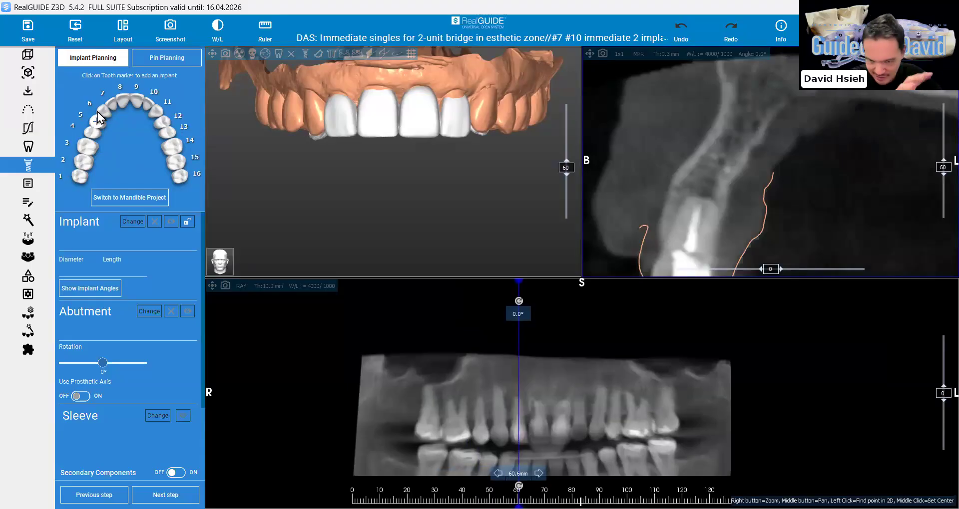
Add a ZimVie TSX 3.1 x 8 mm implant at tooth 7 and position it along the upper right lateral incisor's root
left_click(112, 102)
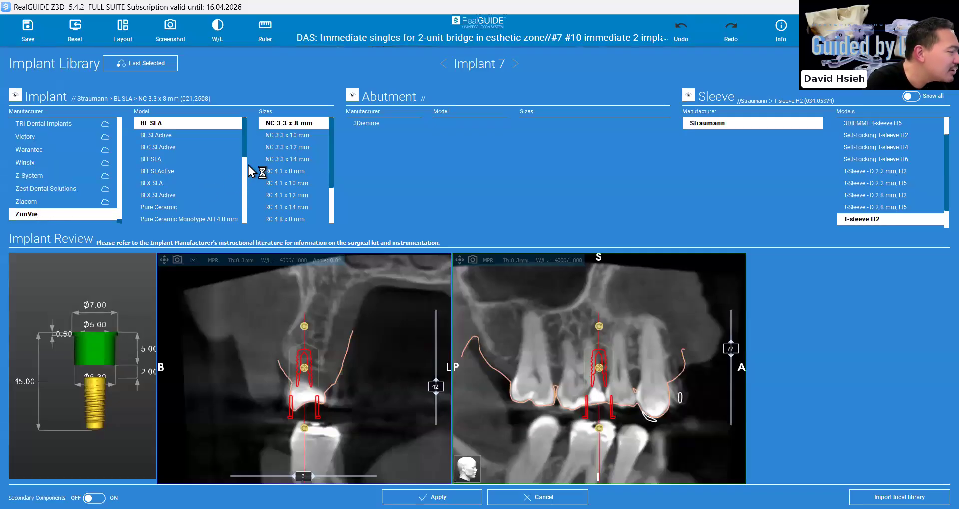
left_click_drag(243, 179, 239, 207)
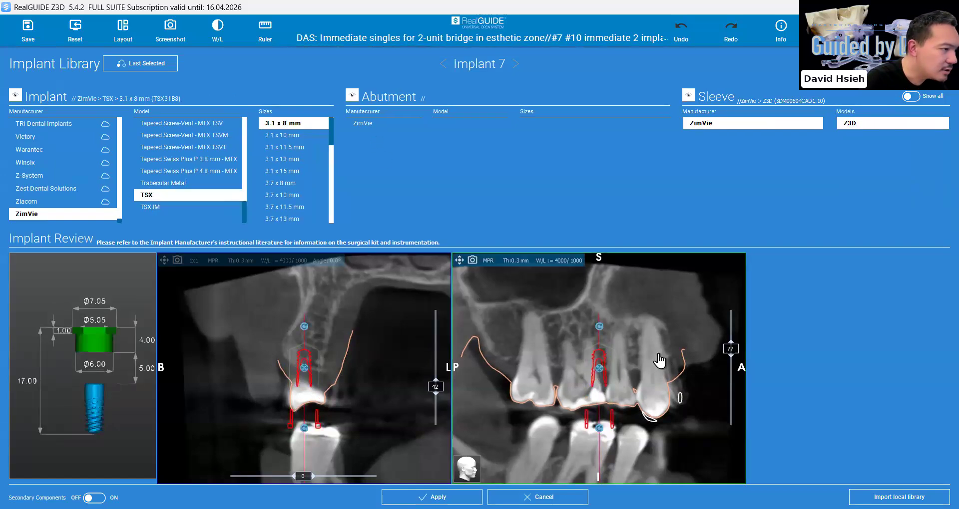
left_click(659, 359)
left_click_drag(303, 477, 259, 475)
left_click_drag(304, 369, 324, 367)
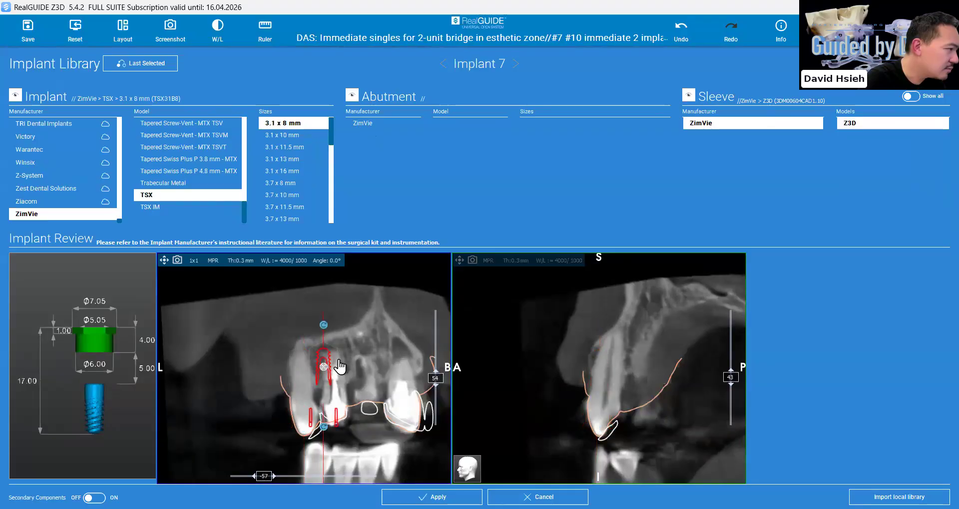
left_click(602, 369)
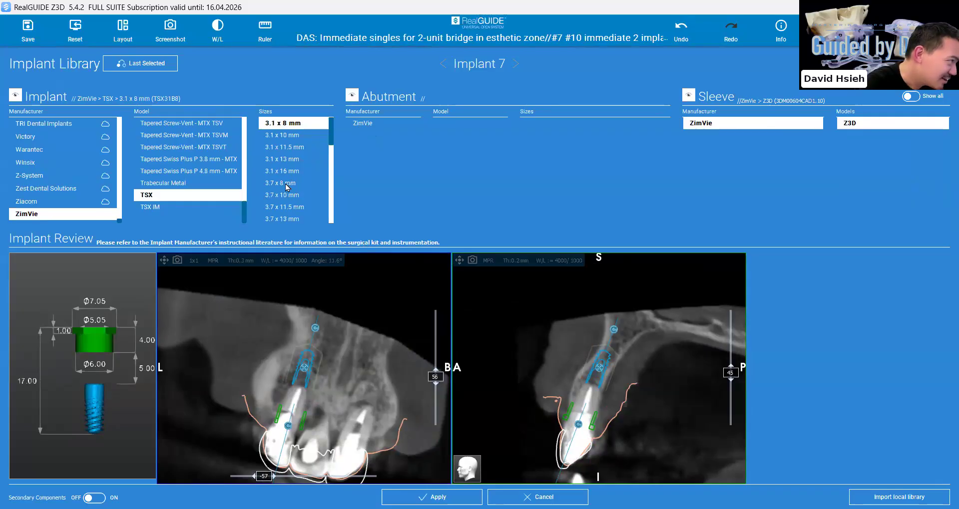
Fine-tune implant 7's tilt and position in the review views and change its size to 3.7 x 11.5 mm
left_click_drag(614, 330, 619, 331)
left_click_drag(602, 369, 600, 368)
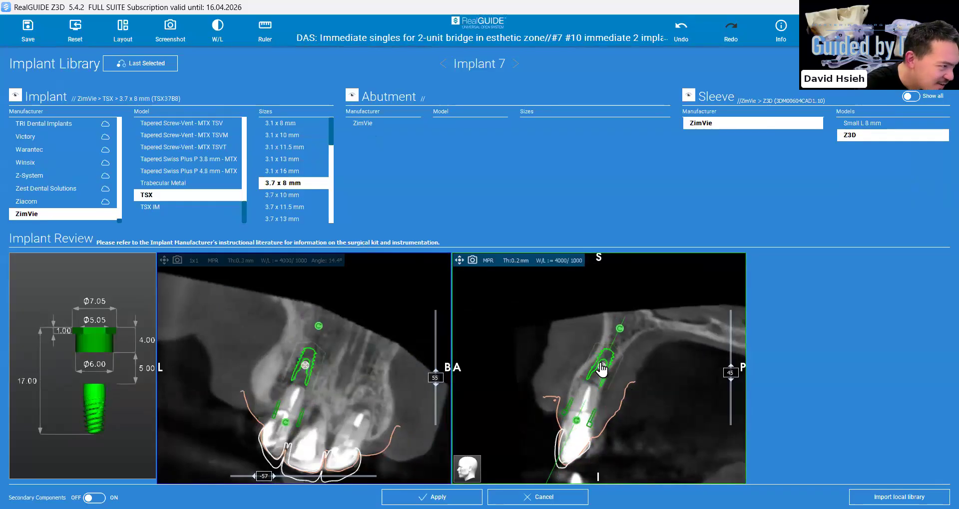
left_click(292, 207)
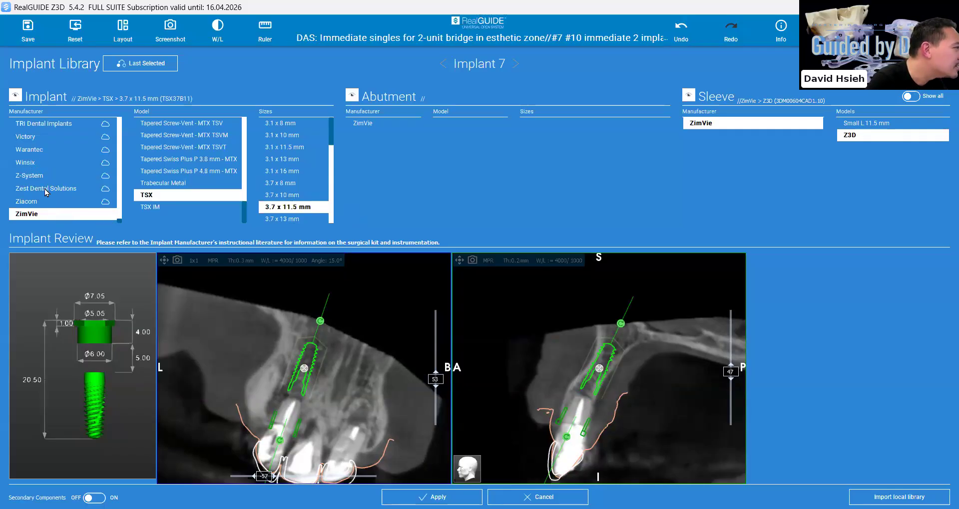
Switch implant 7's manufacturer to Dentsply Sirona in the implant library
scroll(44, 189, "up", 15)
scroll(48, 173, "up", 1)
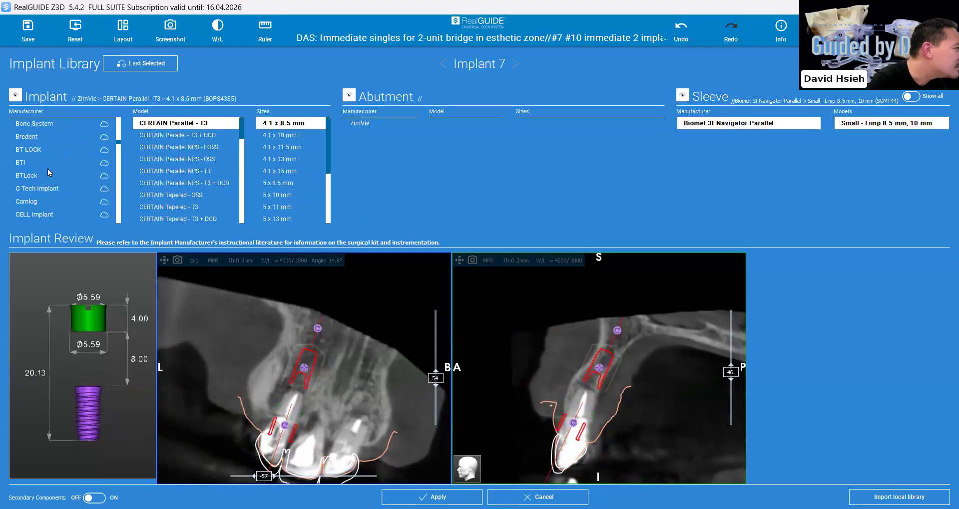
key("d")
scroll(46, 199, "down", 1)
left_click(44, 191)
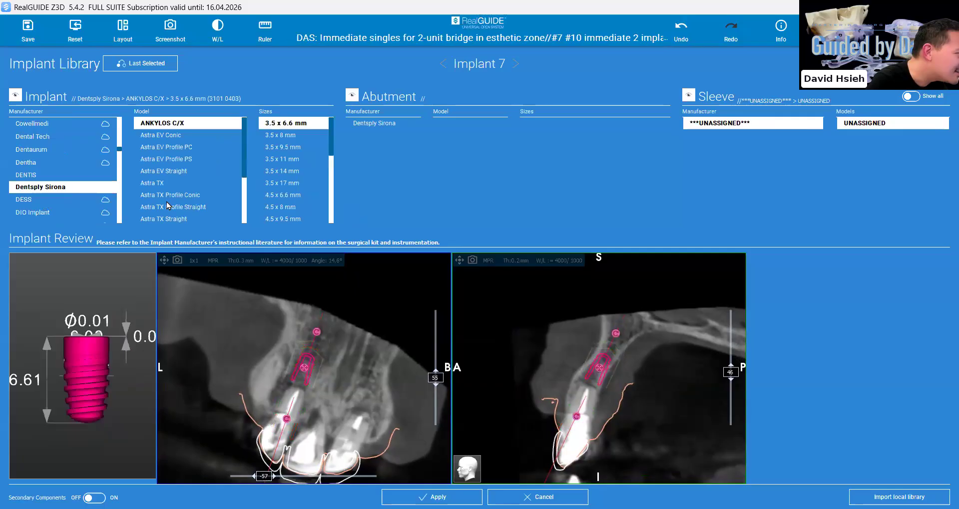
Choose the DS PrimeTaper EV model in size 3.6 x 13 mm for implant 7
scroll(168, 205, "down", 2)
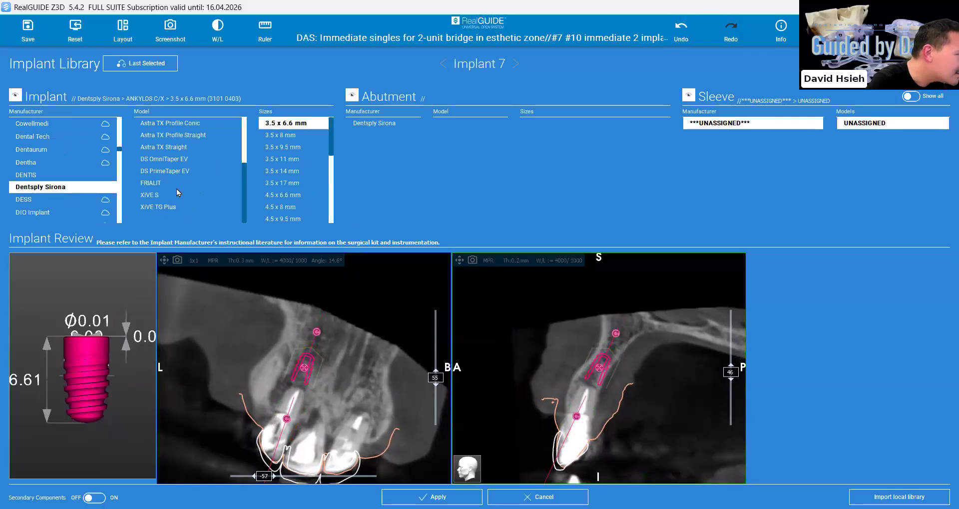
scroll(176, 189, "up", 1)
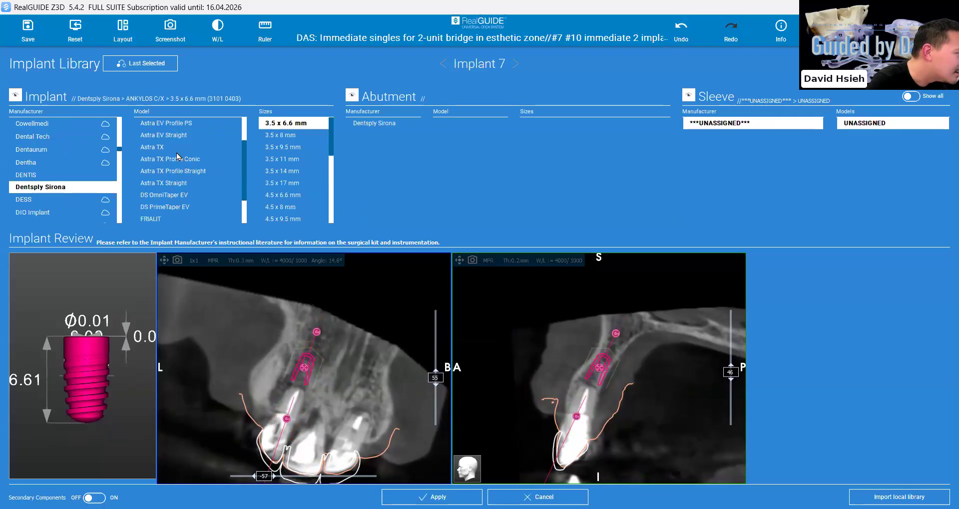
scroll(179, 174, "up", 1)
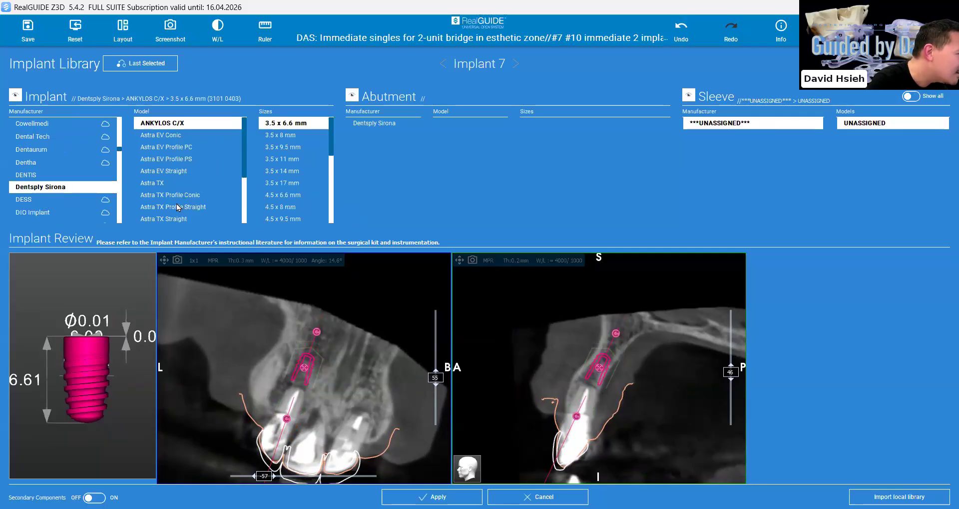
scroll(177, 207, "down", 1)
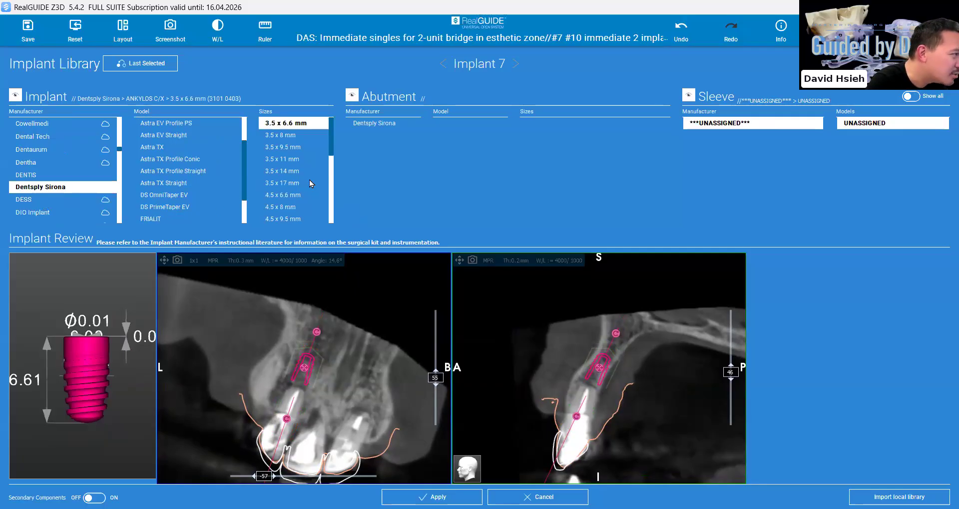
left_click(287, 207)
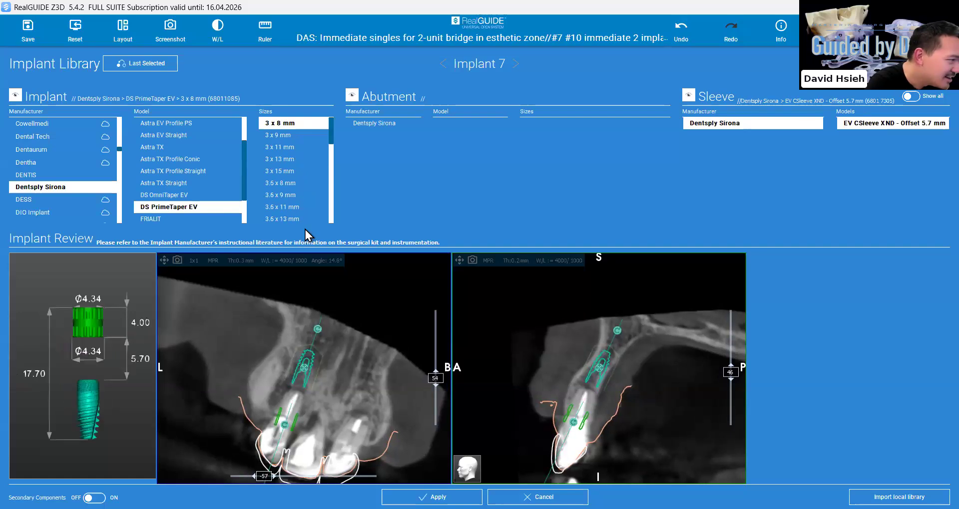
left_click(280, 206)
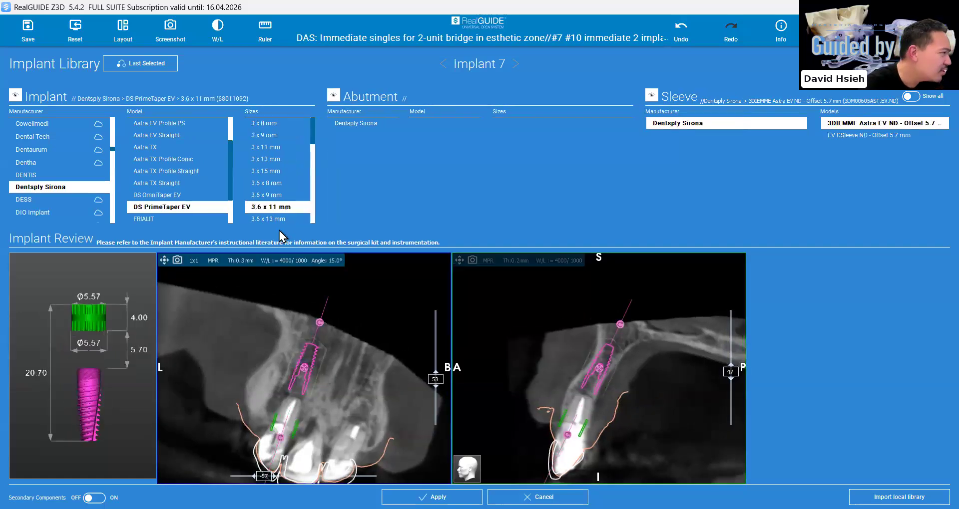
scroll(275, 217, "down", 1)
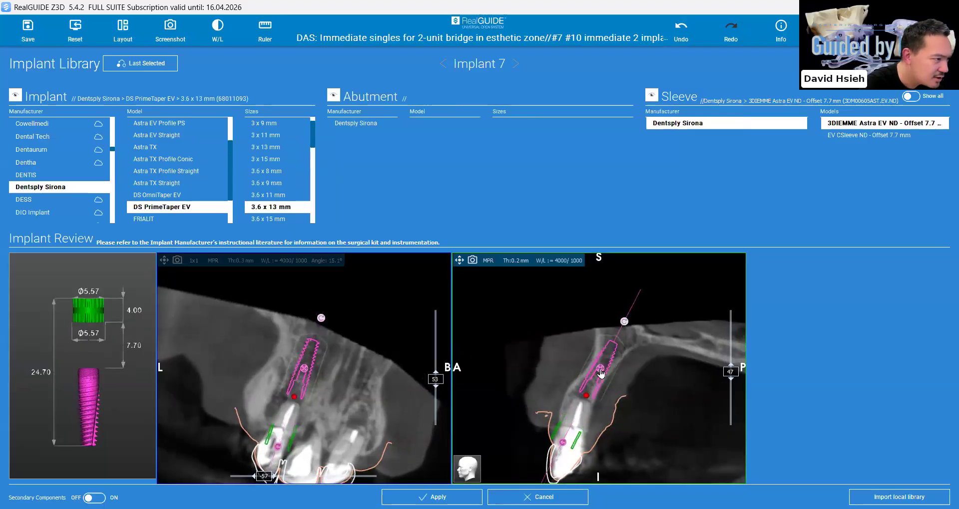
Reposition implant 7 in the bone above the root, adjust its tilt in the cross-section and apply the plan
left_click_drag(590, 396, 613, 359)
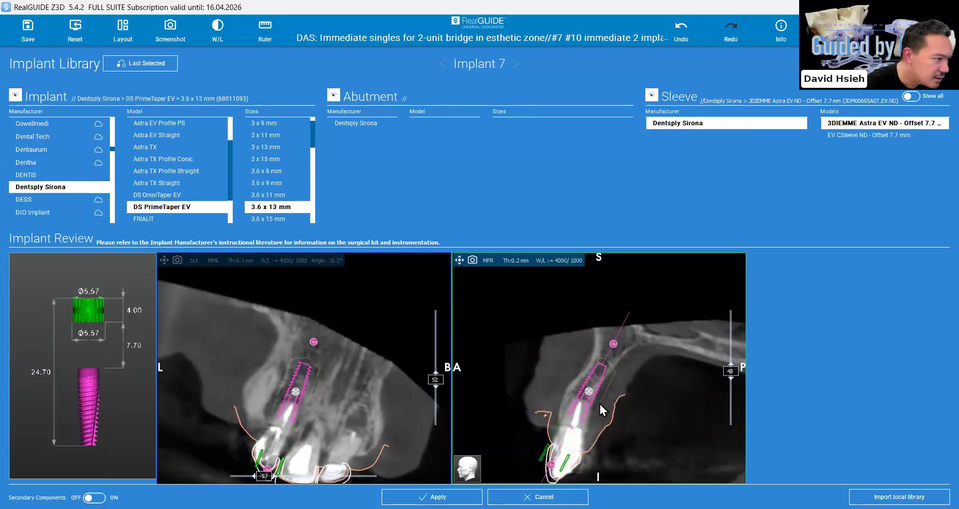
left_click(597, 371)
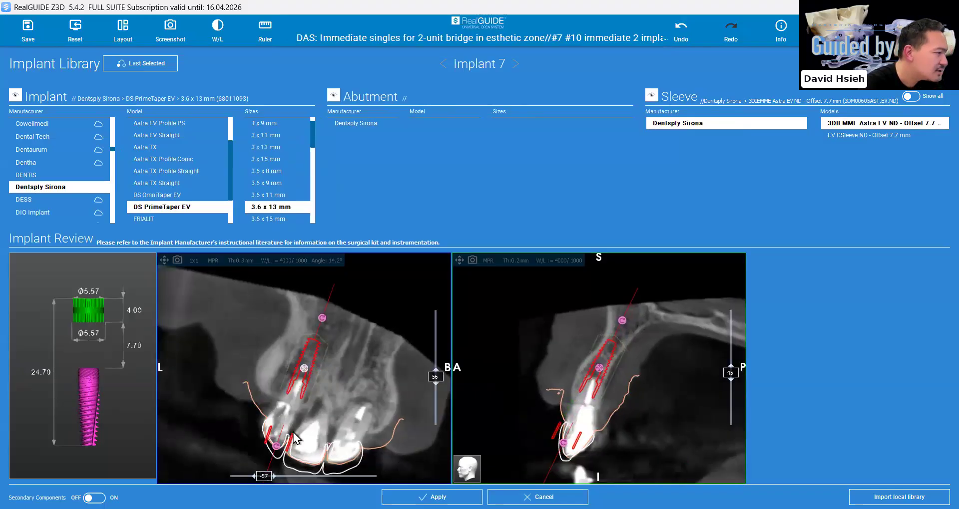
left_click_drag(278, 448, 274, 445)
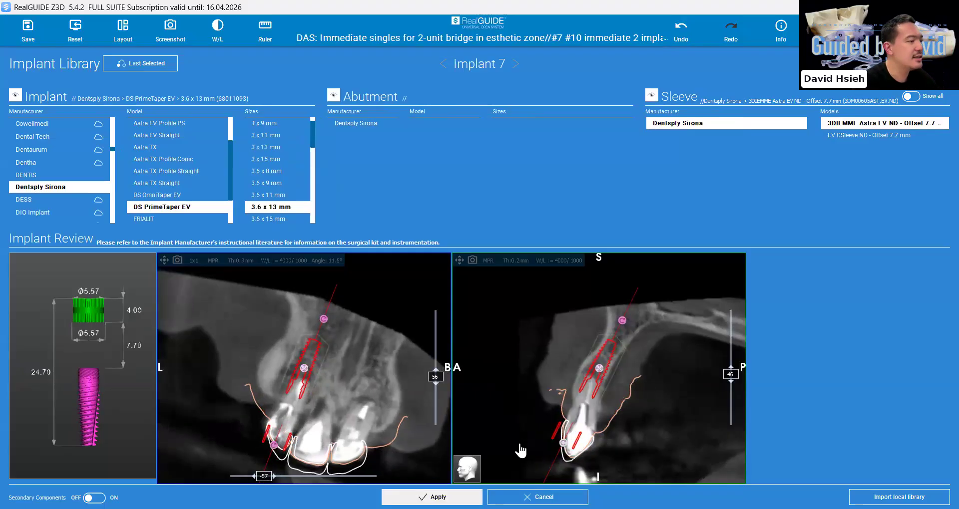
left_click(432, 497)
Move the cross-section to the upper left lateral incisor and add a DS PrimeTaper EV 3.6 x 13 mm implant at tooth 10
left_click(582, 408)
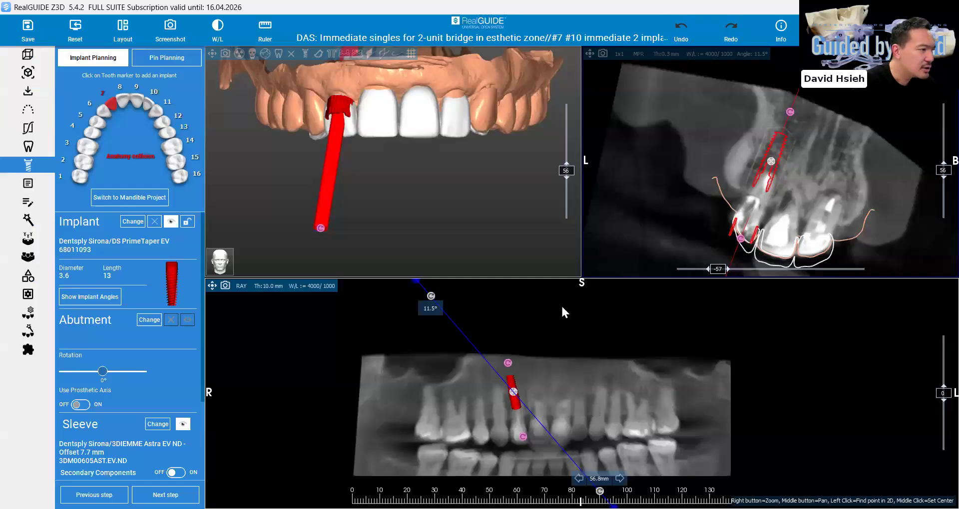
left_click_drag(559, 301, 579, 303)
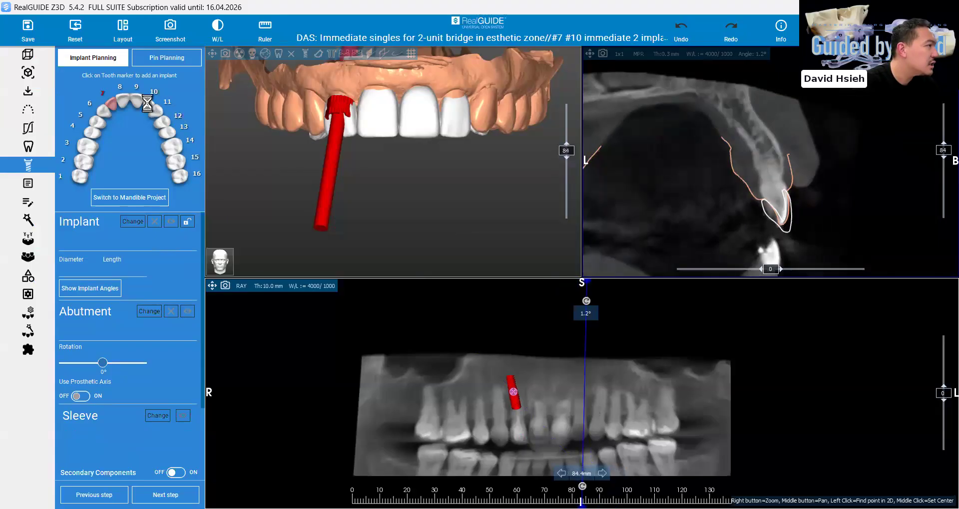
left_click(148, 103)
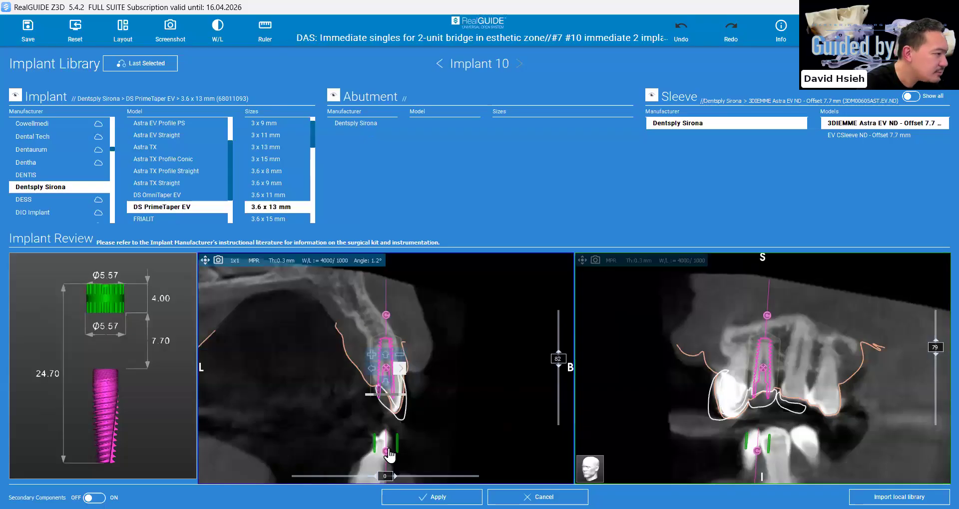
Tilt implant 10 in the cross-section to follow the tooth's root axis and apply the plan
left_click_drag(387, 451, 416, 452)
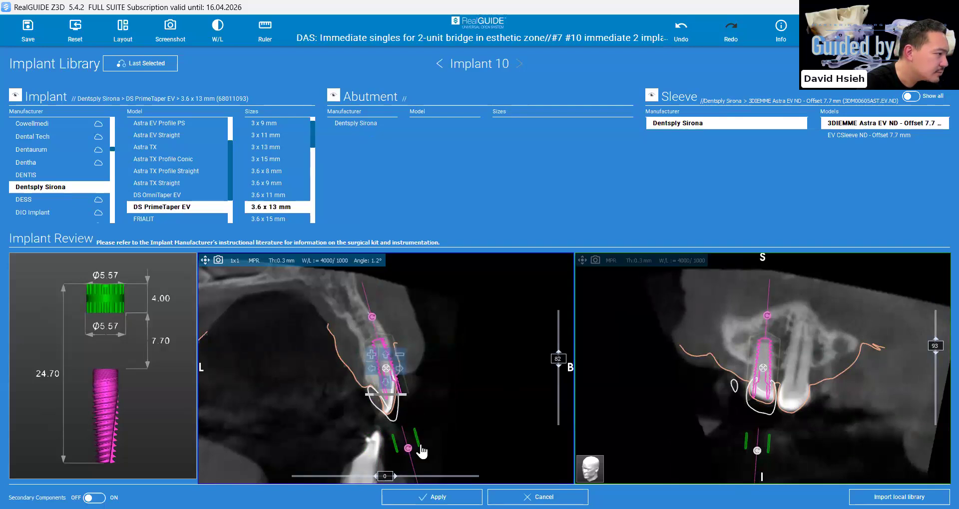
left_click_drag(419, 448, 432, 439)
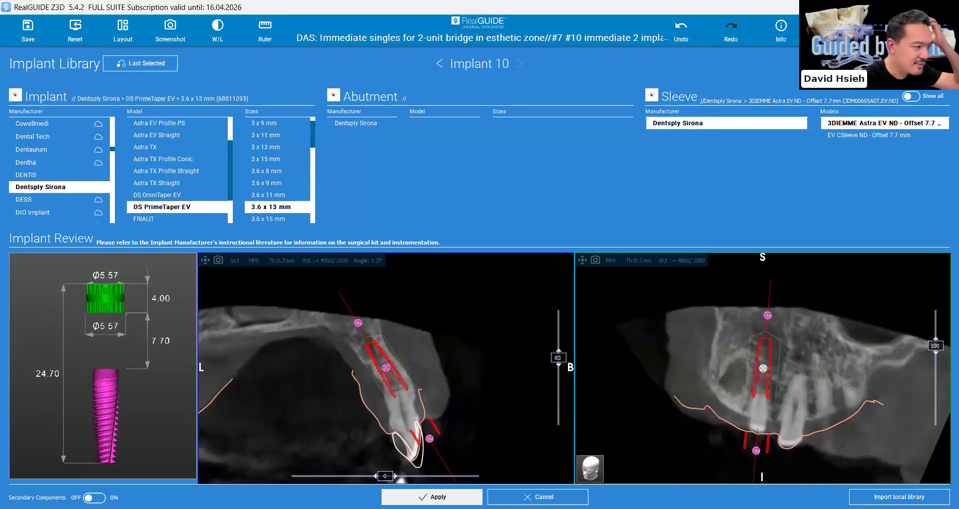
left_click(469, 496)
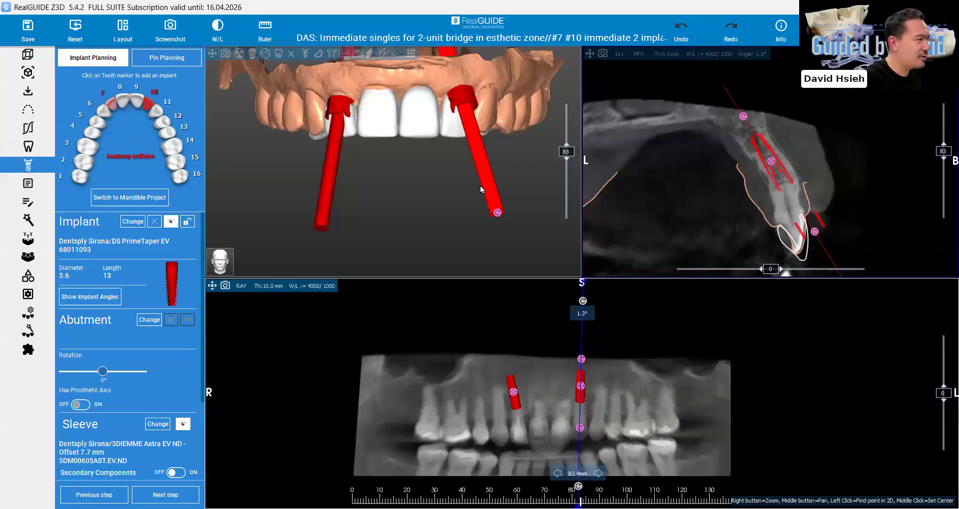
Adjust implant 10's tilt slightly in the panoramic view and turn the 3D model to check both implants
scroll(637, 402, "up", 3)
left_click_drag(577, 435, 572, 436)
left_click_drag(487, 232, 464, 241)
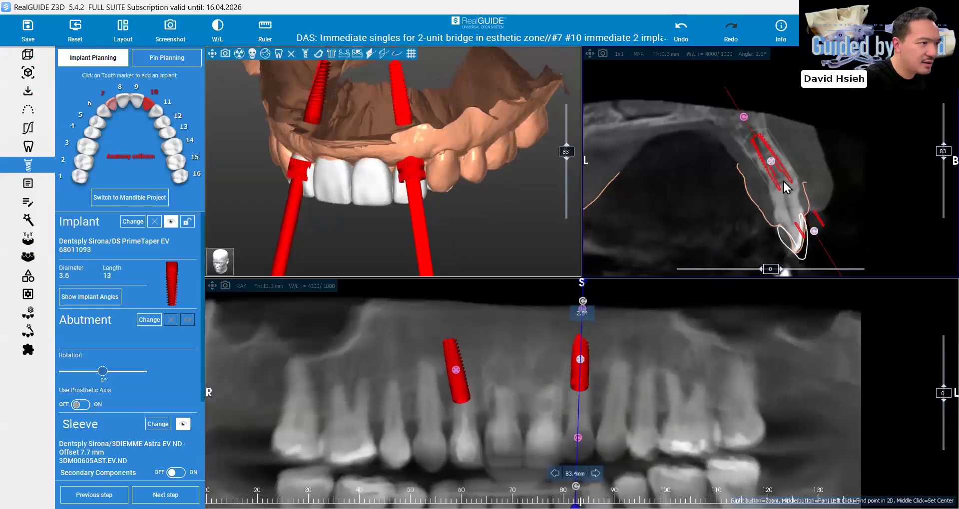
Reposition implant 10 slightly towards the crown along the root in the cross-section and check both implants from the front
scroll(797, 243, "up", 3)
left_click_drag(751, 153, 755, 160)
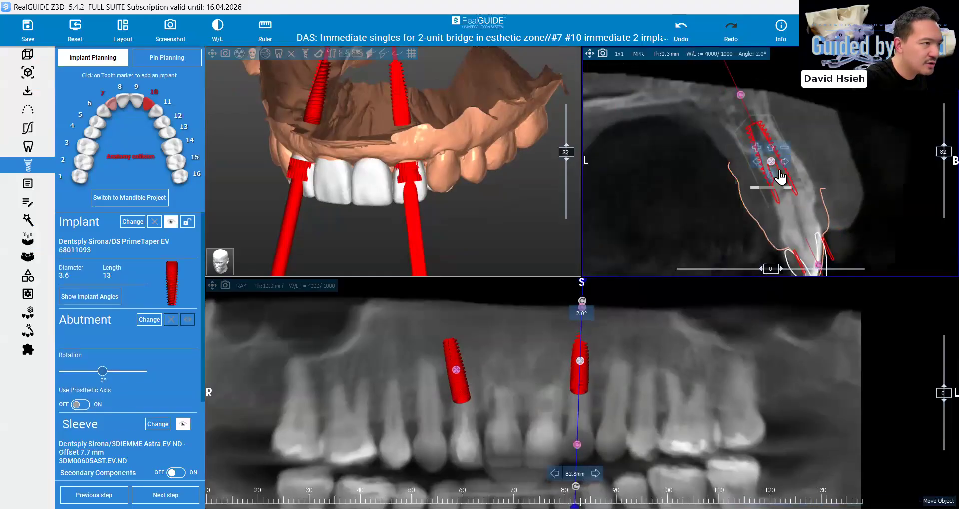
left_click_drag(771, 163, 780, 170)
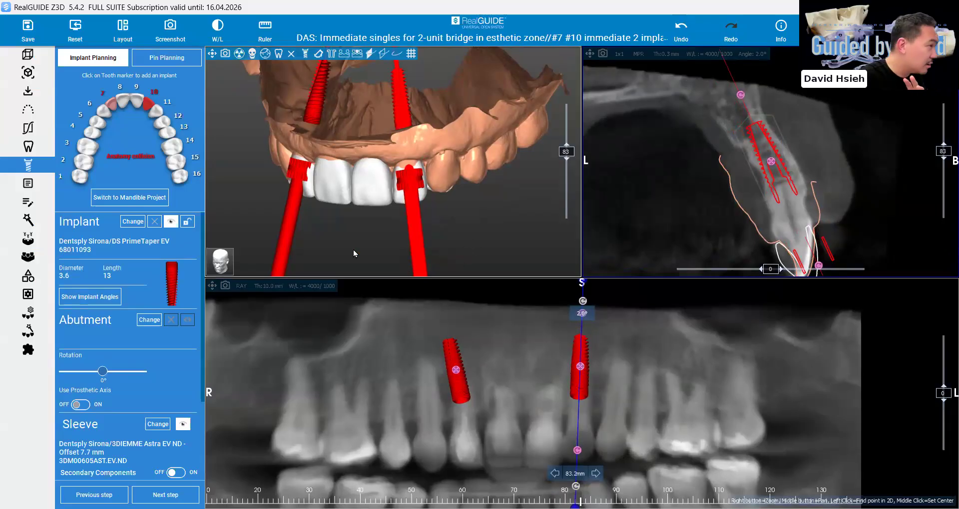
left_click_drag(364, 197, 396, 215)
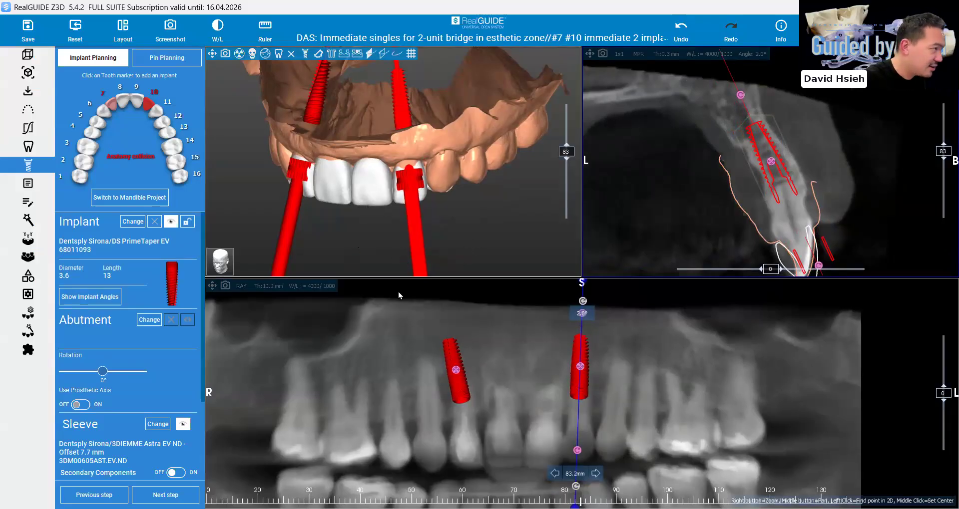
Center the views on implant 7 and rotate its cross-section to examine the implant's relation to the root and surrounding bone
left_click(456, 369)
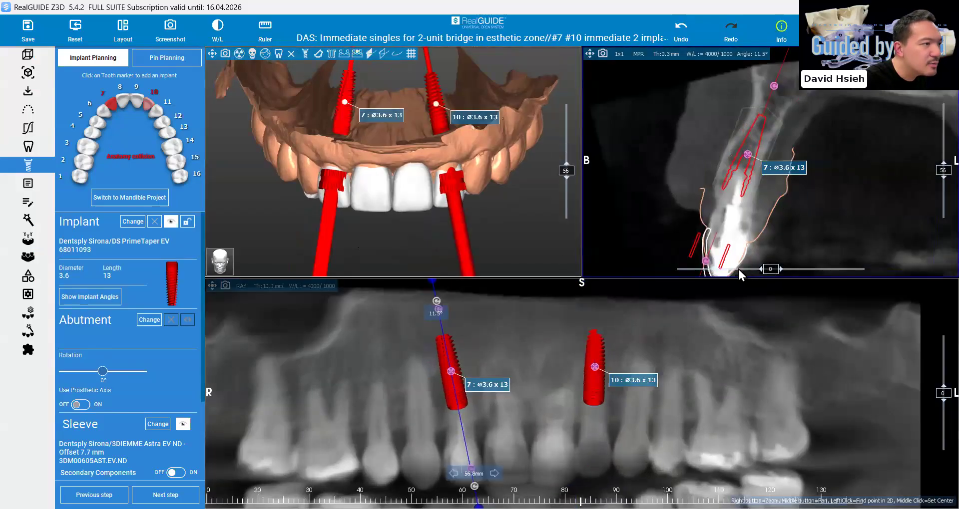
left_click_drag(738, 270, 777, 272)
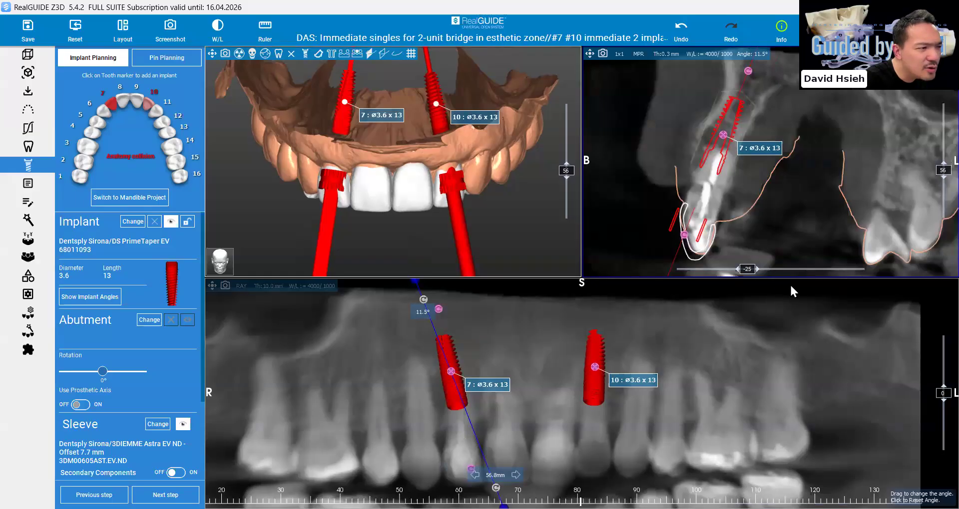
left_click(798, 269)
left_click_drag(801, 270, 772, 270)
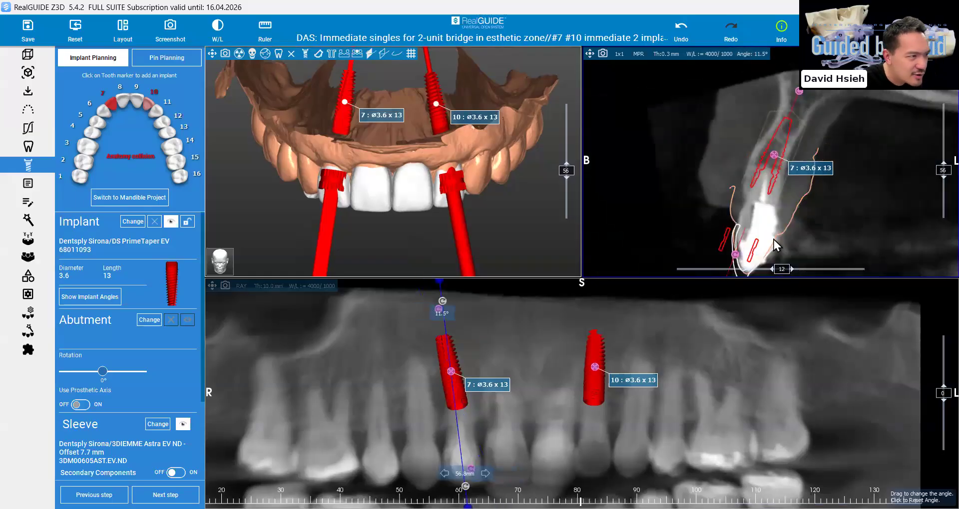
left_click(589, 54)
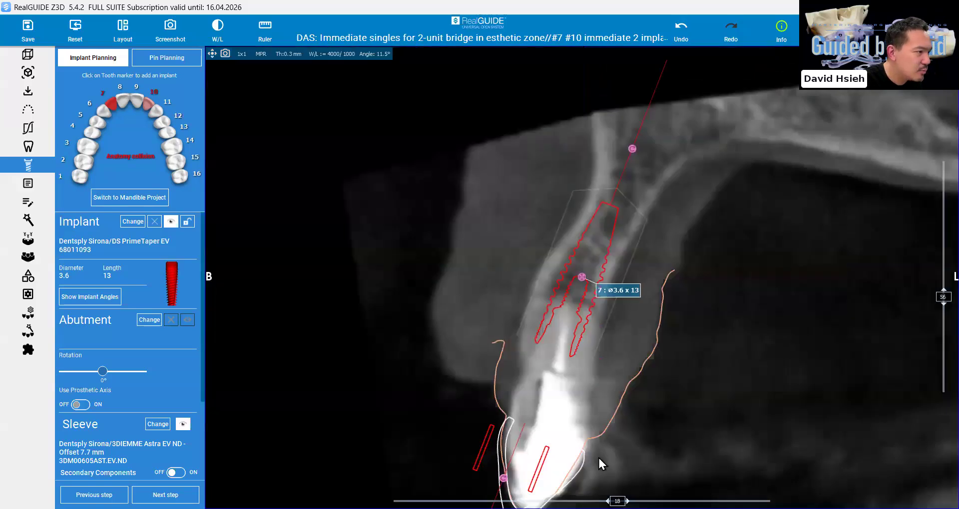
left_click(212, 54)
double_click(512, 402)
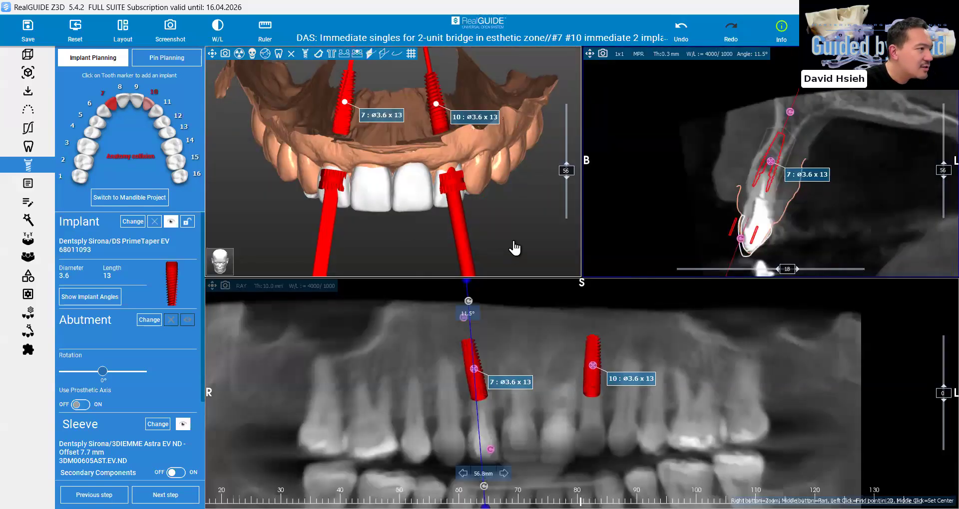
Inspect implant 7's emergence relative to the crown and gingiva in the enlarged 3D model
double_click(480, 253)
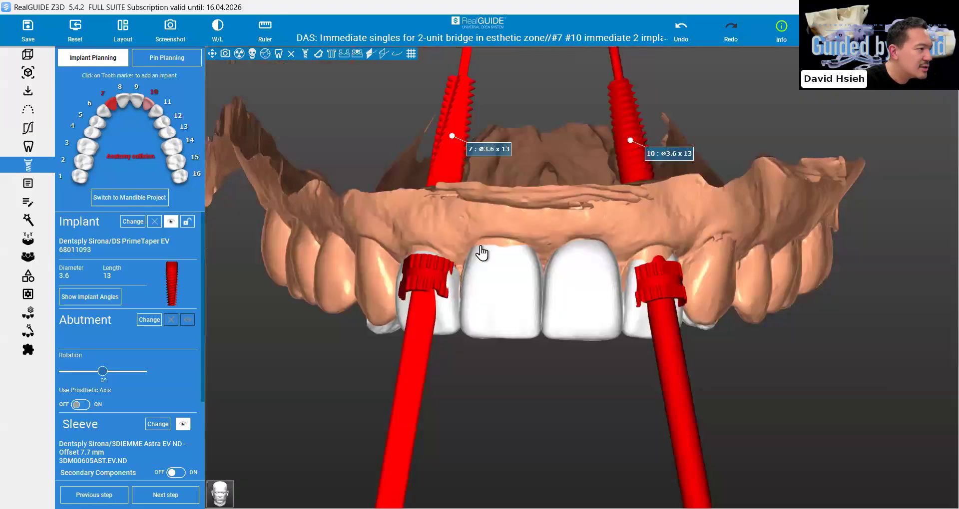
left_click_drag(480, 249, 528, 268)
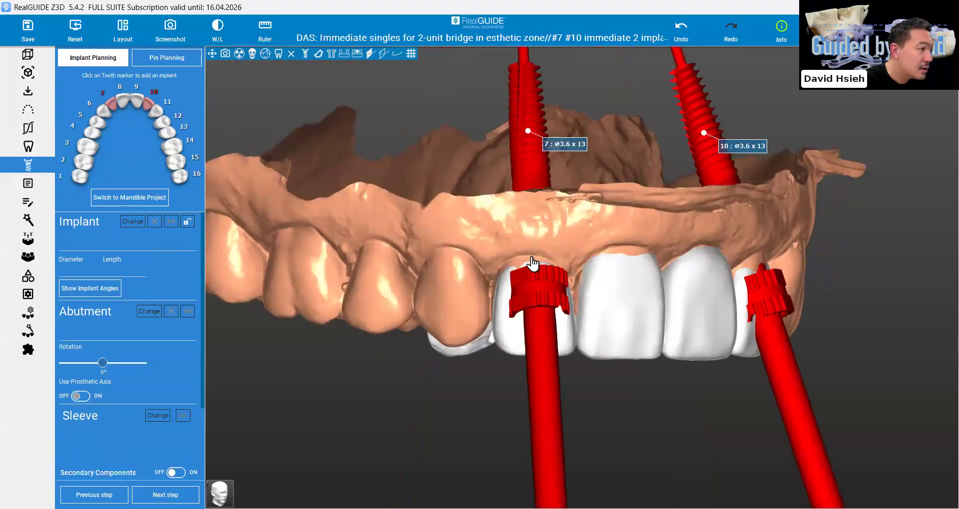
left_click(211, 52)
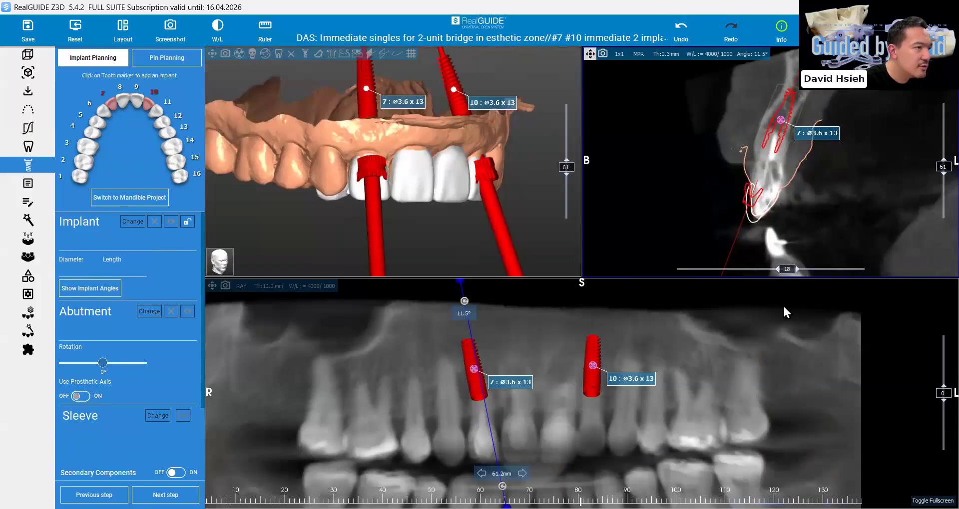
Measure the distance from the facial gingival margin up along the root at tooth 7 in the enlarged cross-section
left_click(590, 54)
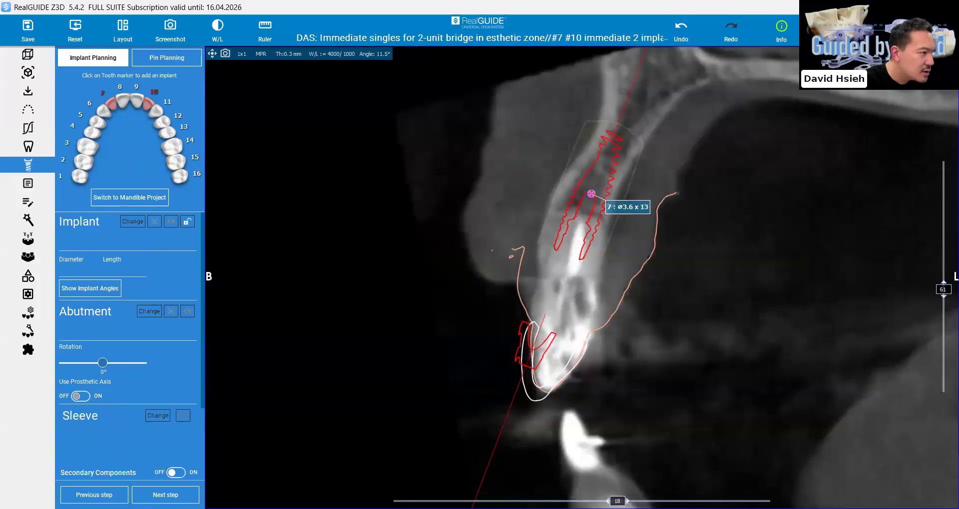
scroll(529, 381, "down", 3)
scroll(522, 308, "down", 6)
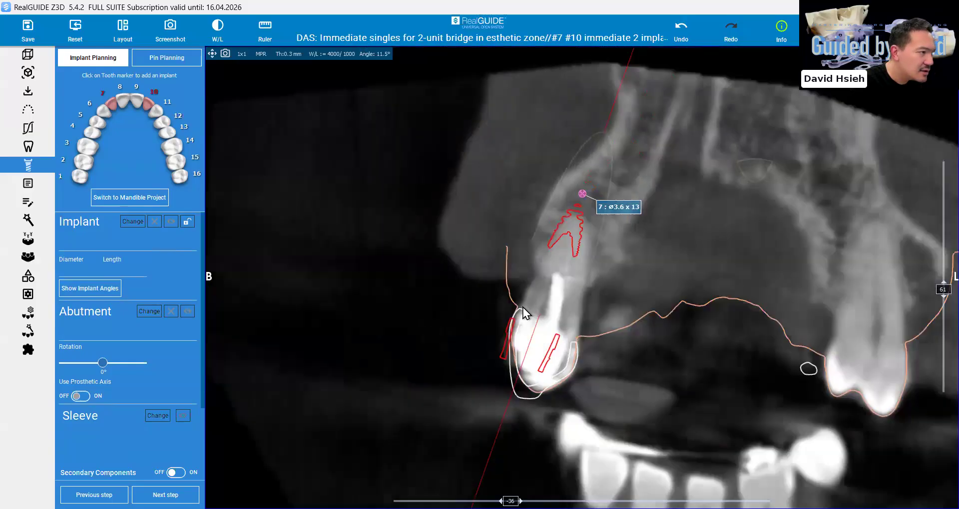
scroll(526, 310, "up", 6)
right_click_drag(527, 321, 512, 225)
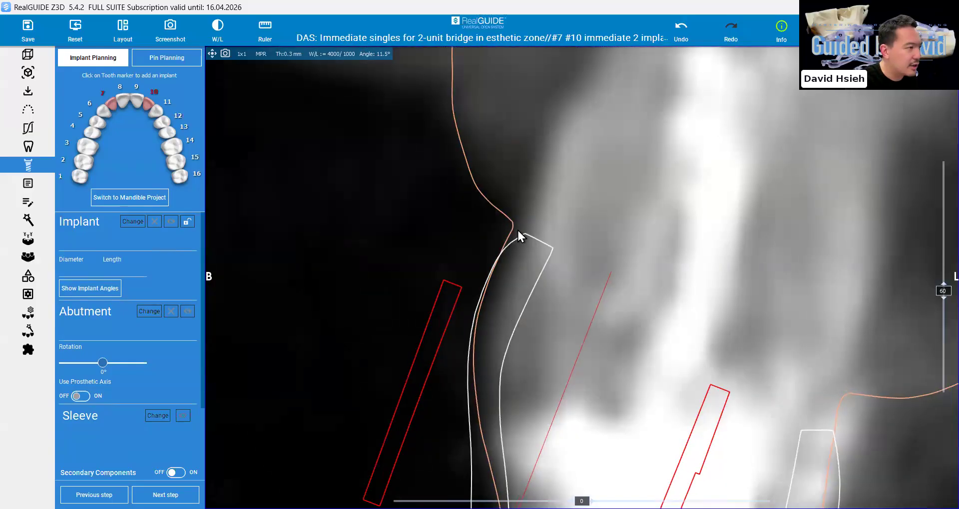
right_click_drag(534, 258, 538, 339)
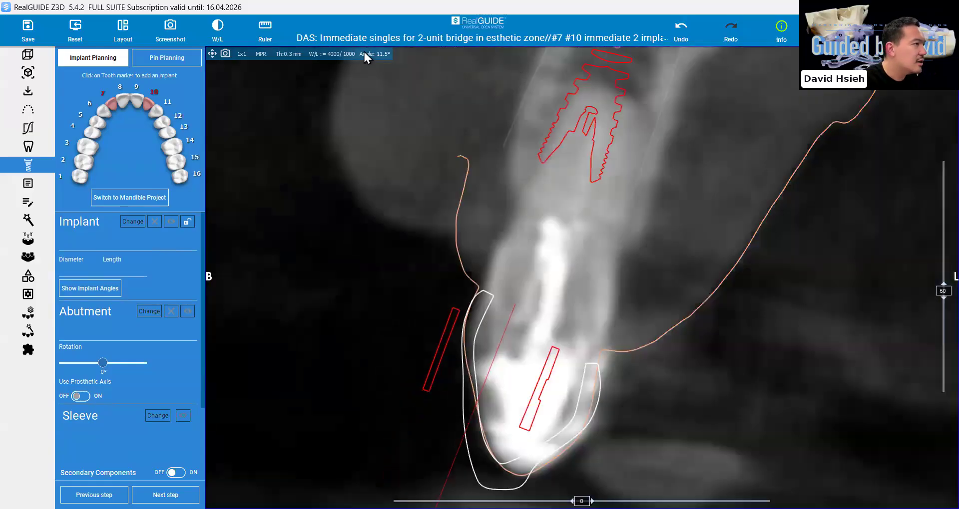
left_click(267, 29)
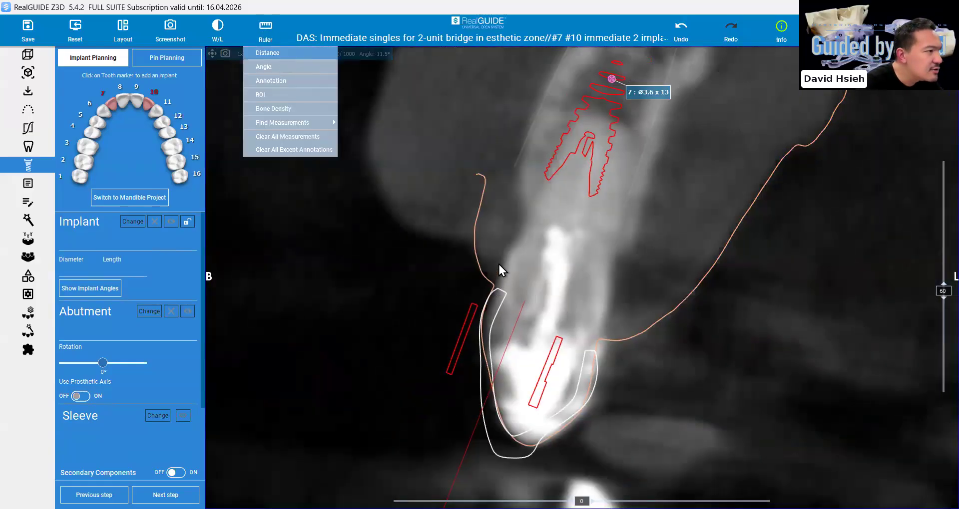
left_click(512, 234)
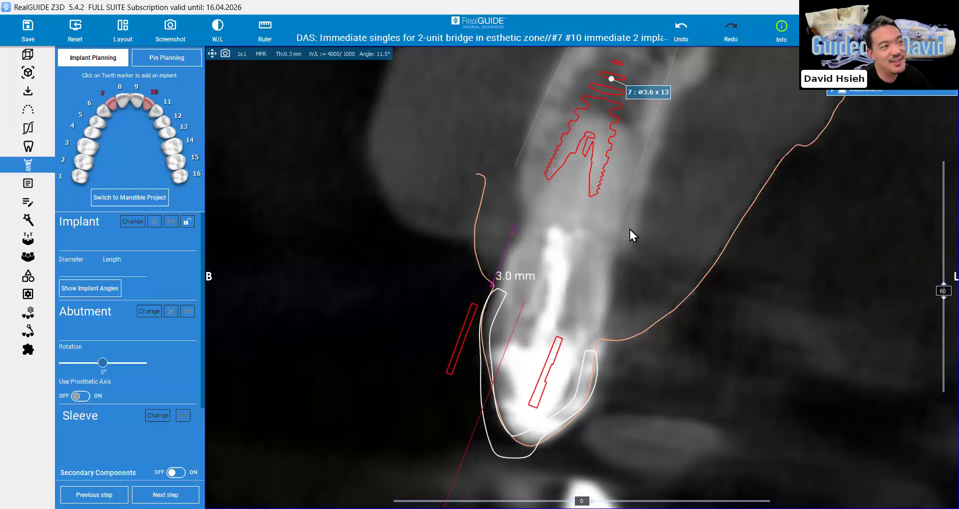
Select implant 7 and adjust its position and tilt in the cross-section so its axis exits closer to the incisal edge
left_click(111, 104)
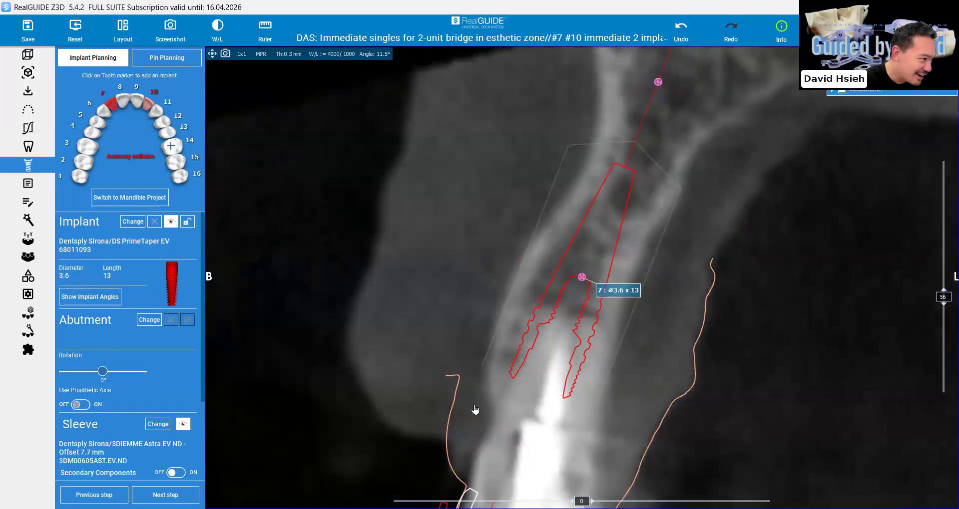
scroll(477, 409, "down", 2)
left_click_drag(493, 418, 509, 429)
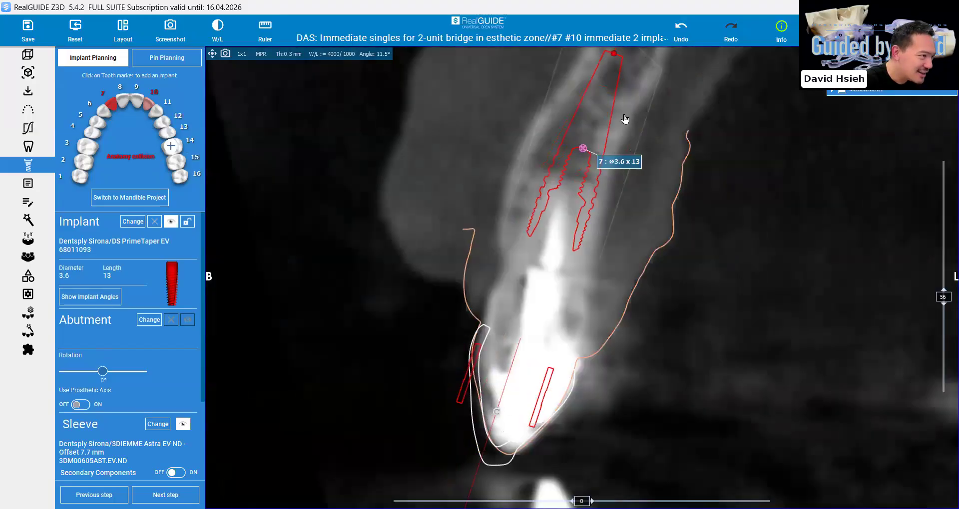
middle_click_drag(581, 152, 580, 236)
mouse_move(586, 236)
left_mouse_down()
mouse_move(578, 255)
mouse_move(579, 246)
left_mouse_up()
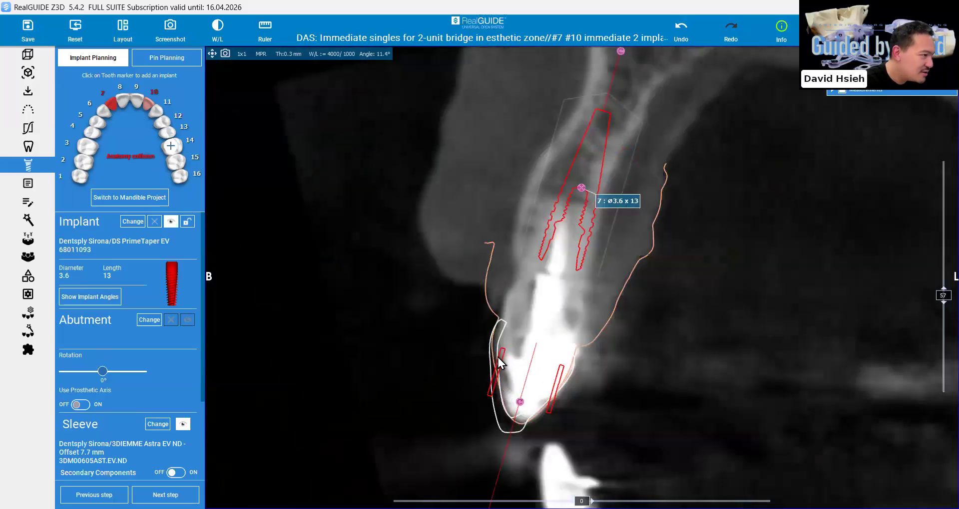
Measure the distance from the facial gingival margin to the buccal bone beside implant 7's platform
left_click(265, 28)
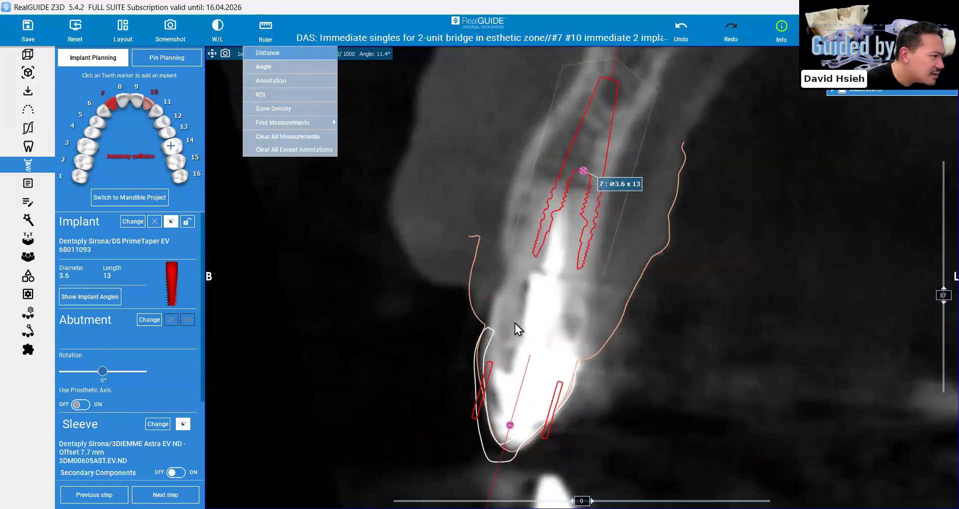
left_click(484, 327)
left_click(510, 258)
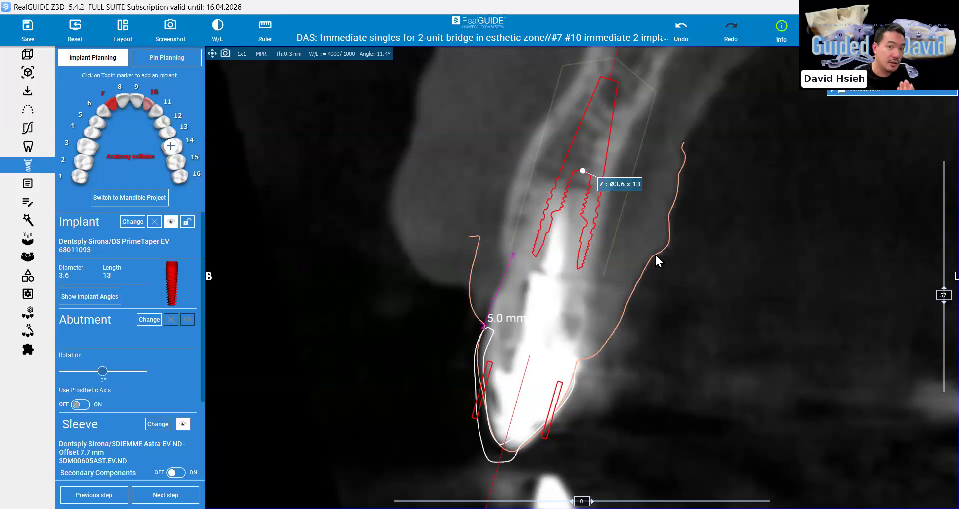
Display the patient's facial soft tissue in the enlarged 3D view and examine the implants and teeth against the lip line
double_click(449, 242)
mouse_move(454, 159)
left_mouse_down()
mouse_move(359, 163)
mouse_move(453, 159)
left_mouse_up()
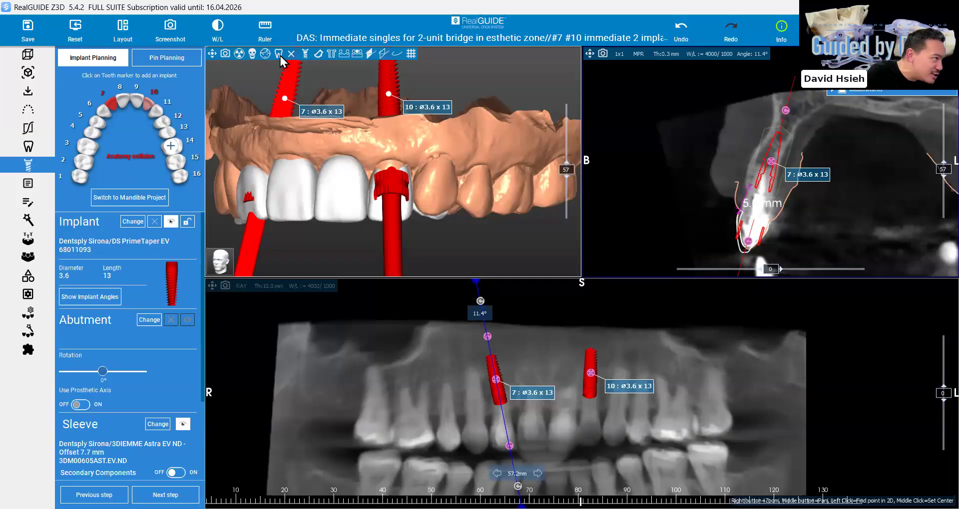
left_click(265, 53)
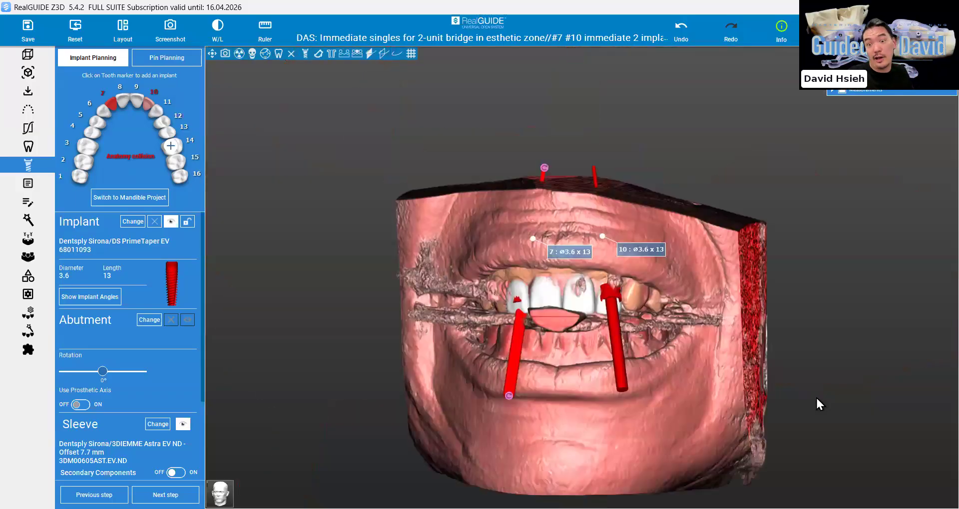
scroll(816, 397, "up", 1)
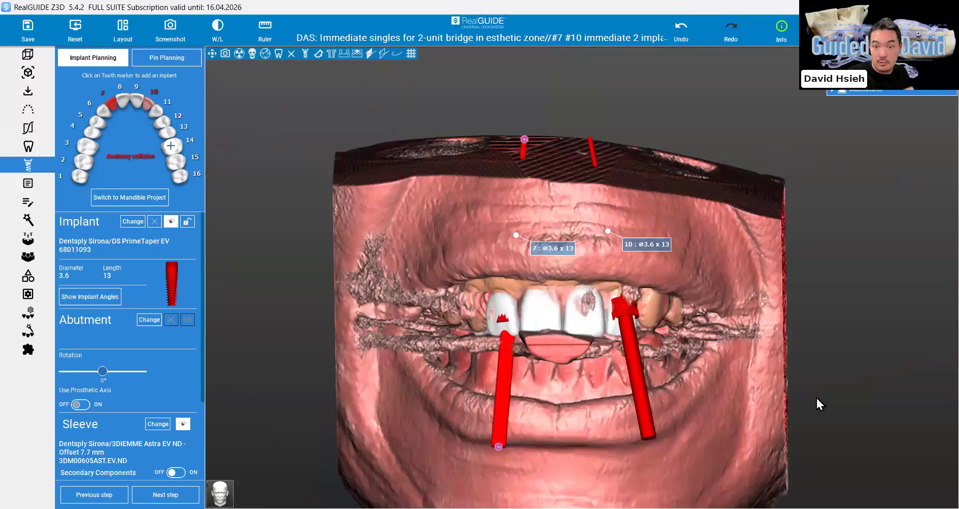
scroll(815, 396, "up", 1)
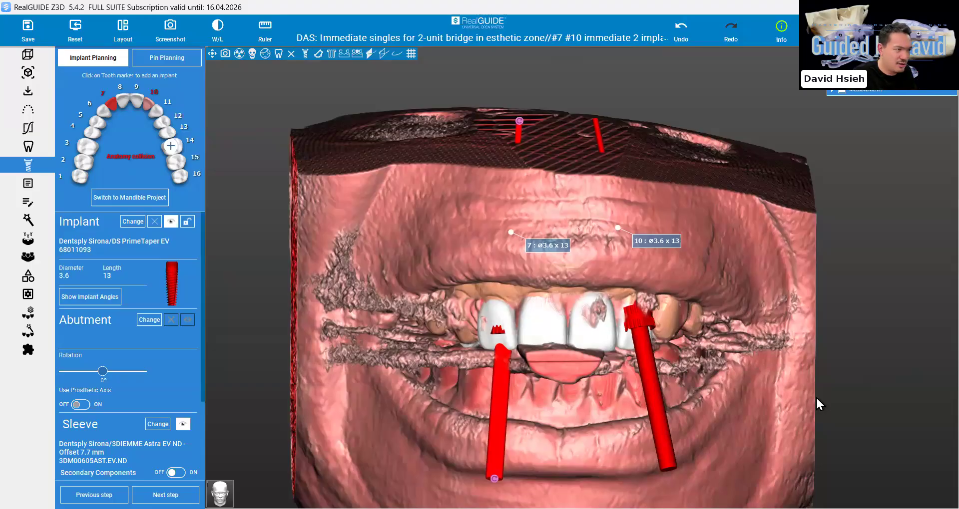
left_click_drag(816, 399, 816, 398)
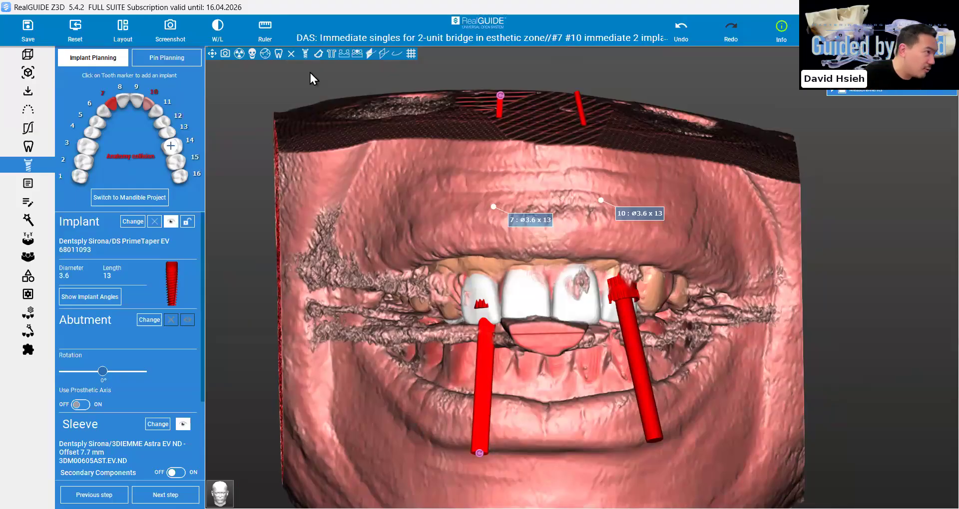
Show the bone model with the implants in 3D and inspect it from below and from the side
left_click(255, 55)
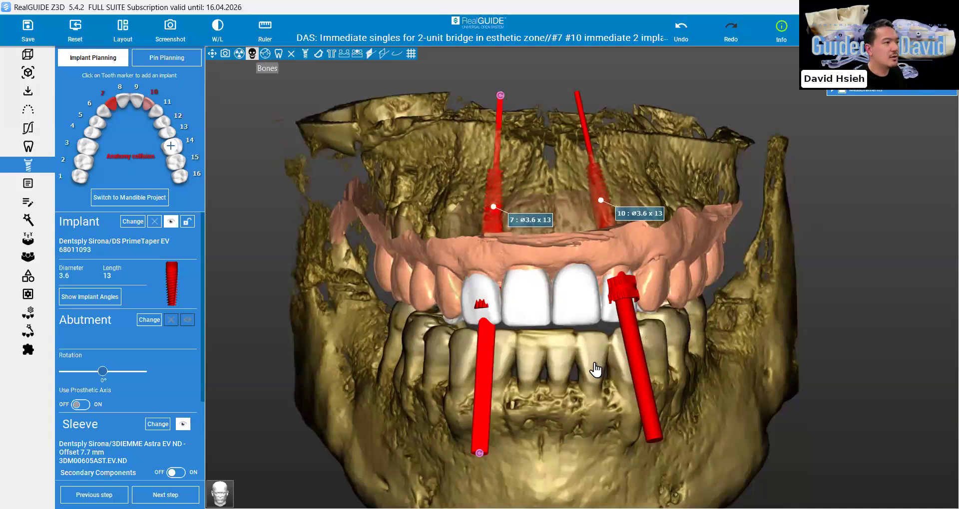
left_click_drag(593, 363, 593, 363)
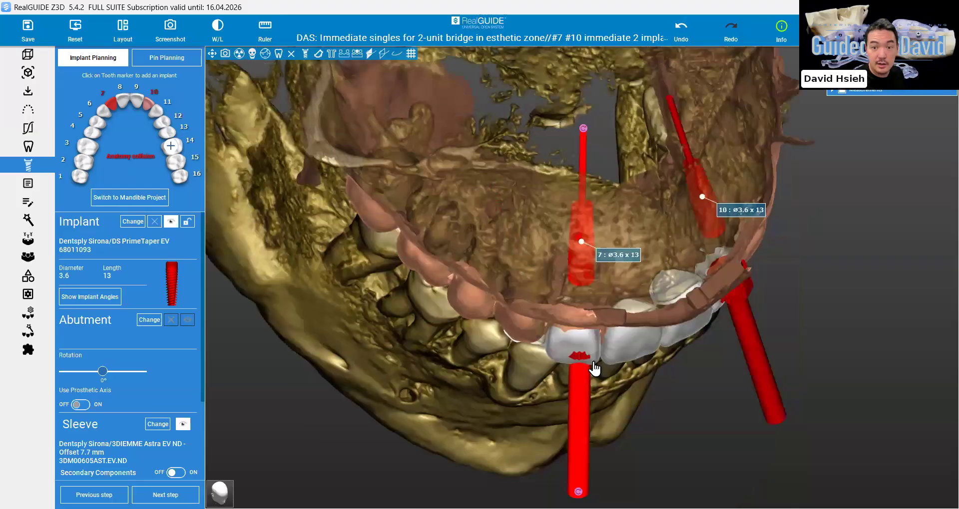
left_click_drag(593, 369, 595, 369)
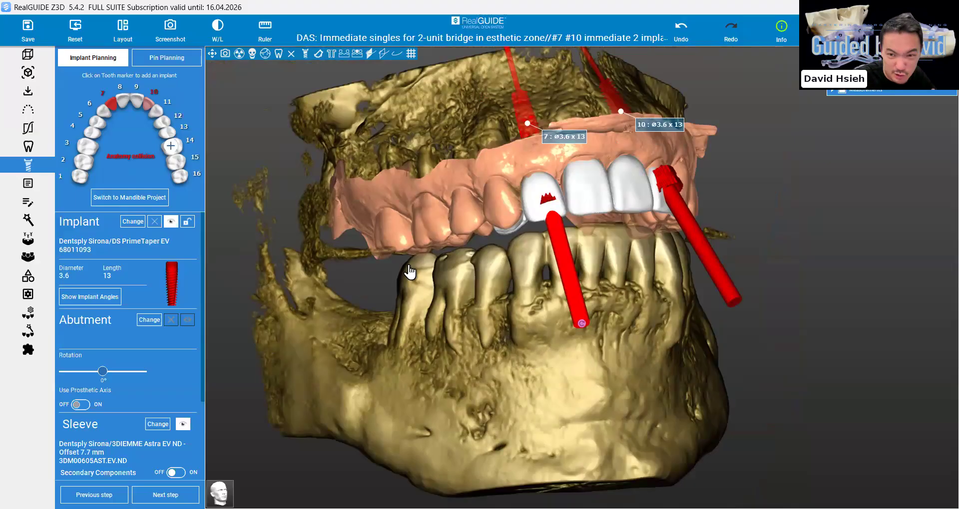
Open the maxilla's bone segmentation project and view the segmented bone model in 3D
left_click(28, 222)
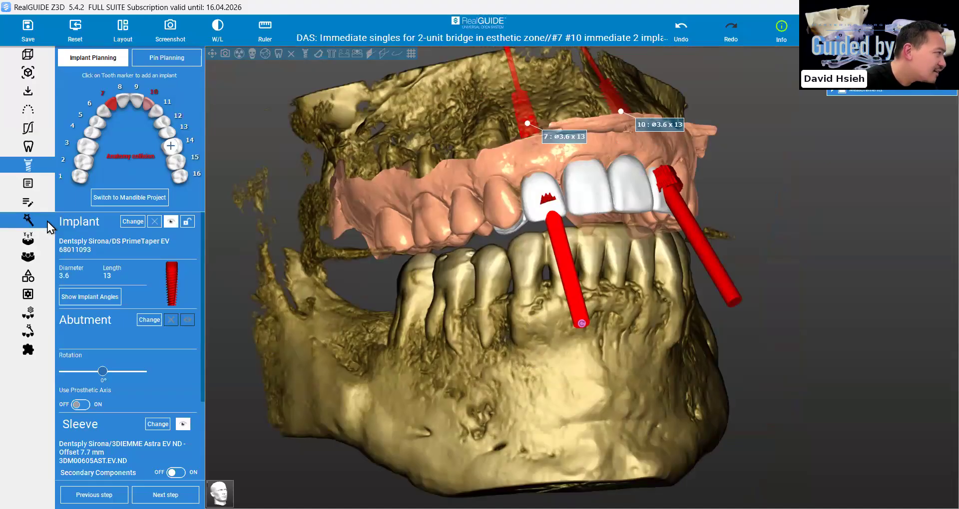
left_click(47, 222)
left_click(87, 220)
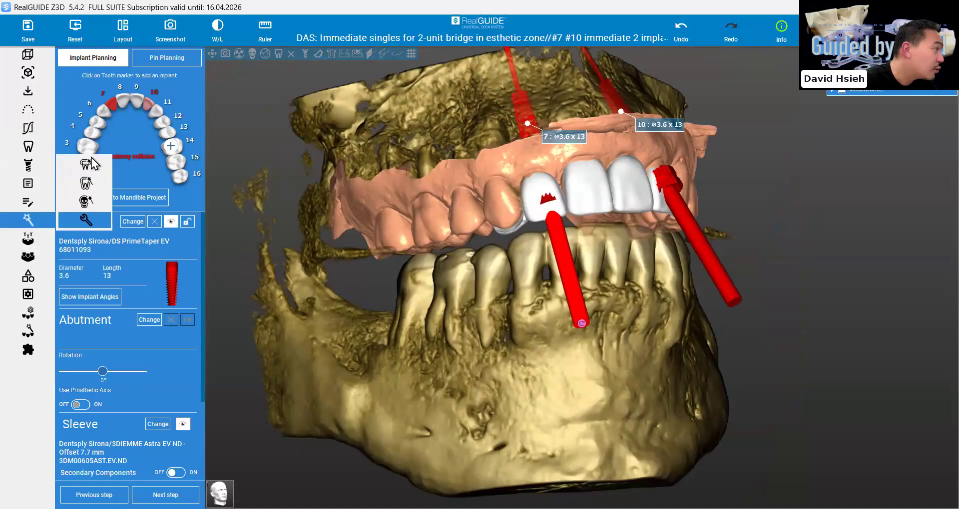
left_click(90, 163)
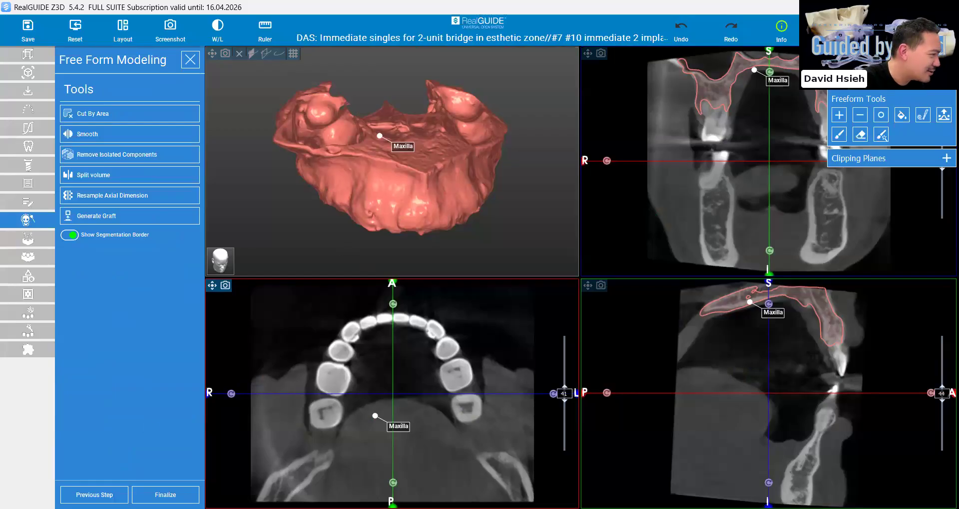
left_click_drag(380, 309, 379, 165)
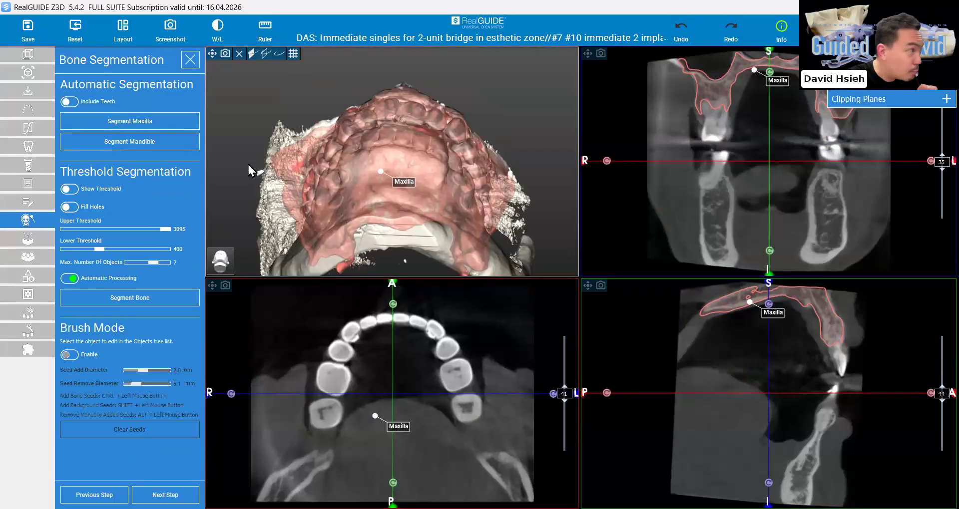
Go over the automatic and threshold bone segmentation options, finalize the Maxilla model, and show it with the implants in the plan
left_click(131, 129)
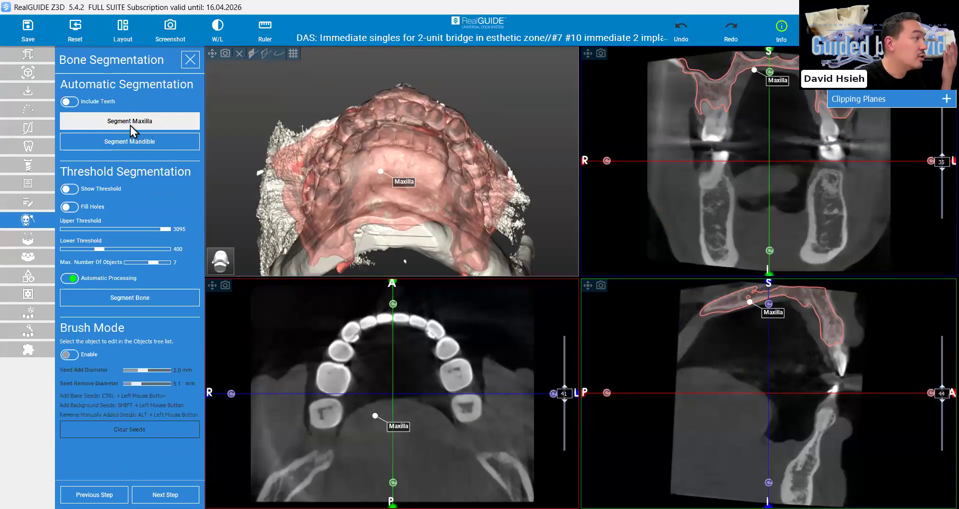
left_click(133, 142)
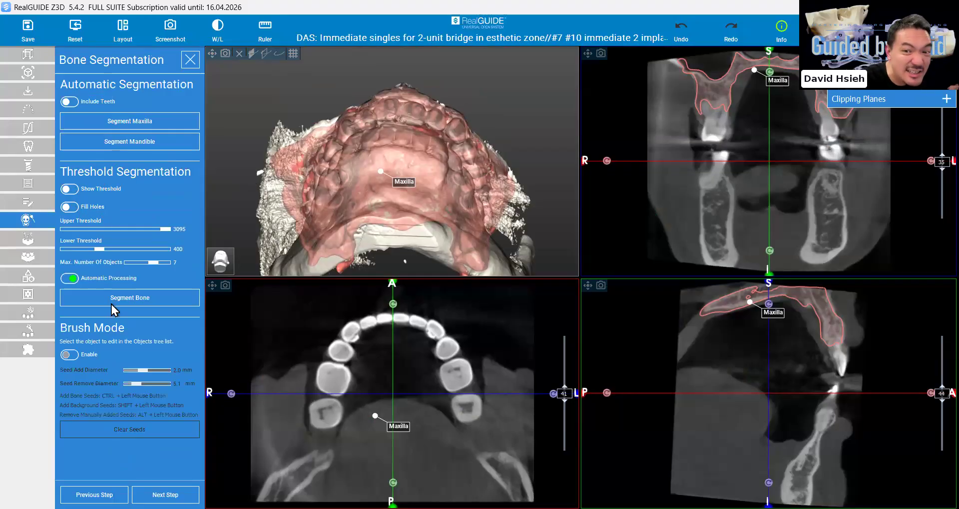
left_click(130, 298)
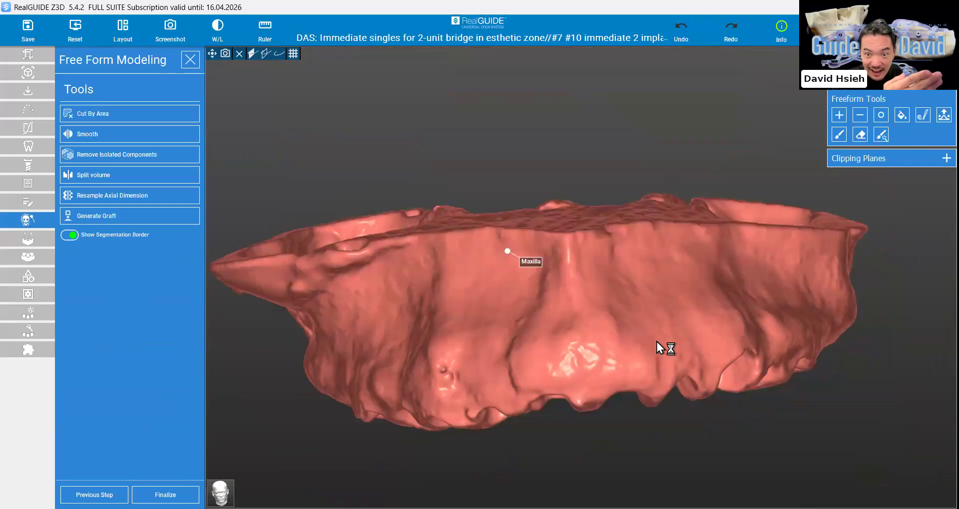
left_click_drag(655, 364, 551, 361)
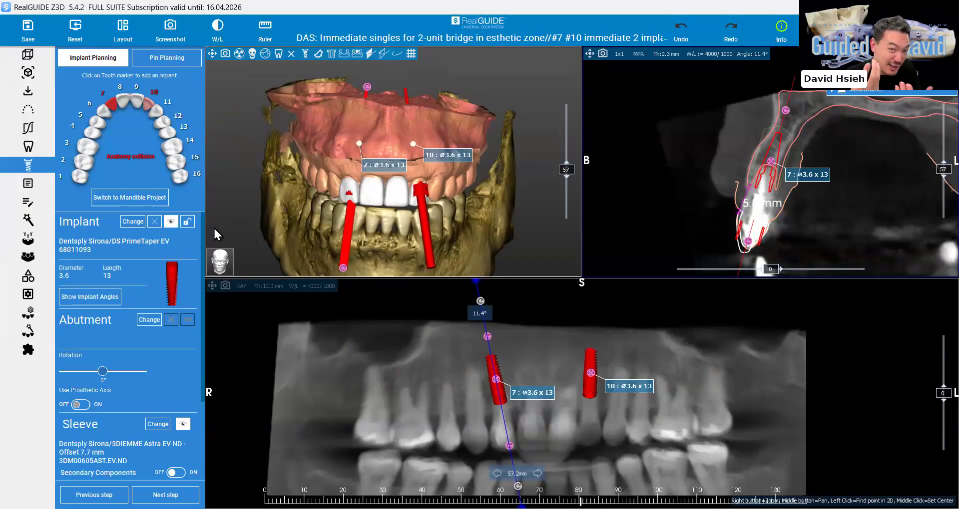
left_click_drag(509, 151, 515, 137)
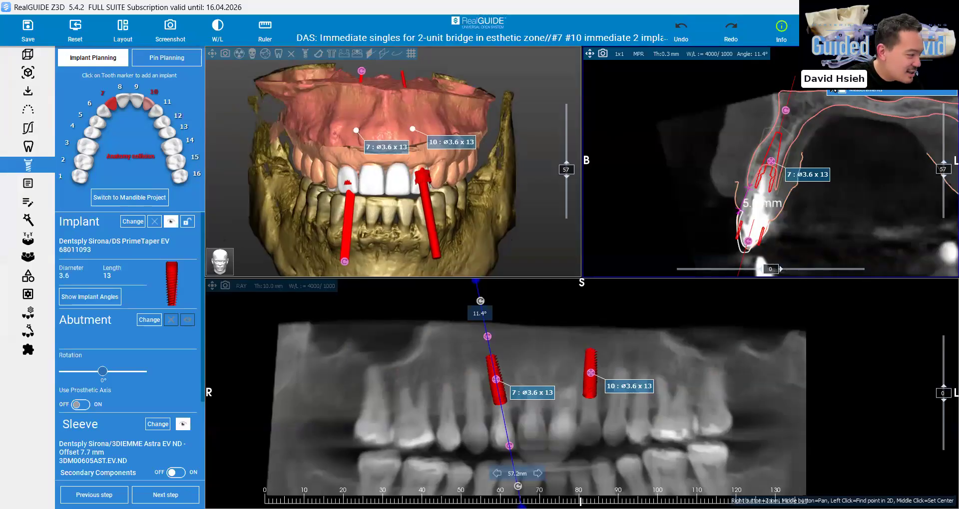
Change the colour of the Maxilla object to a light bone beige
left_click(831, 80)
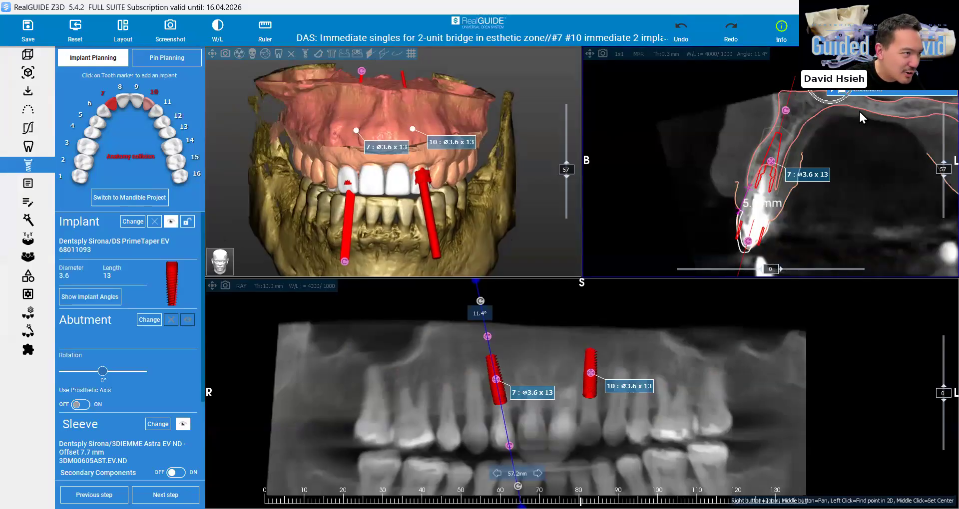
left_click(853, 120)
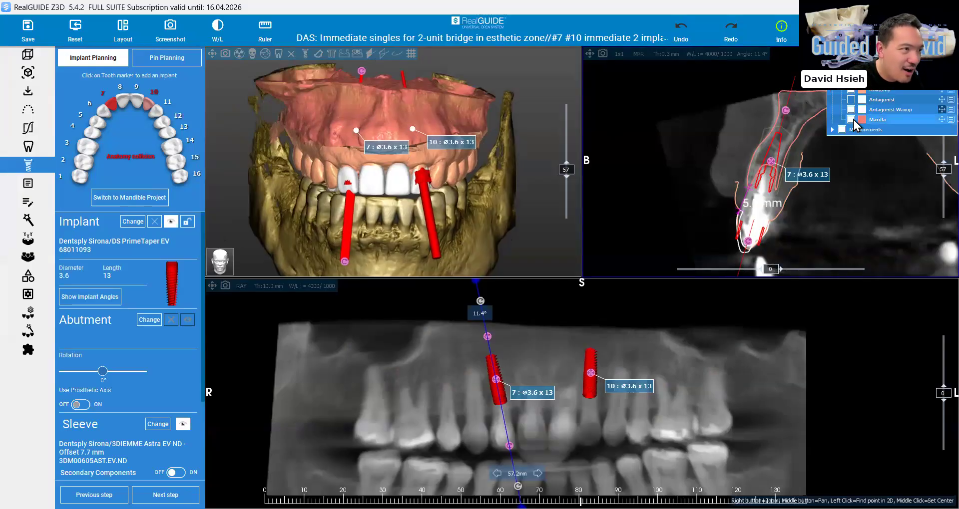
right_click(433, 115)
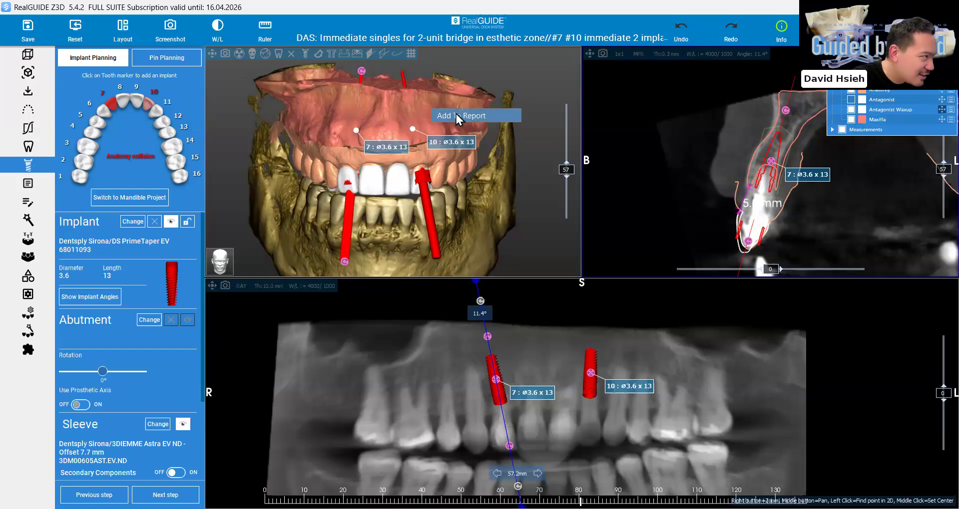
left_click(950, 120)
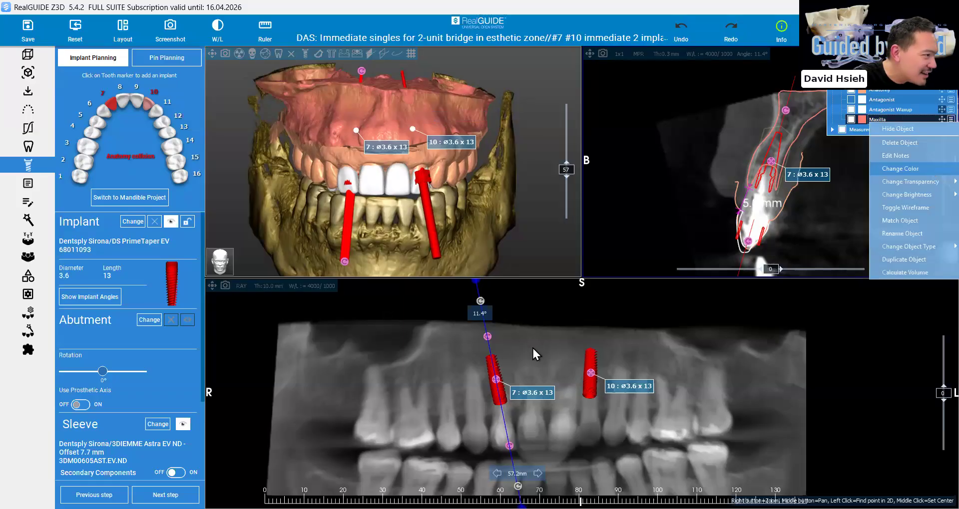
left_click(388, 120)
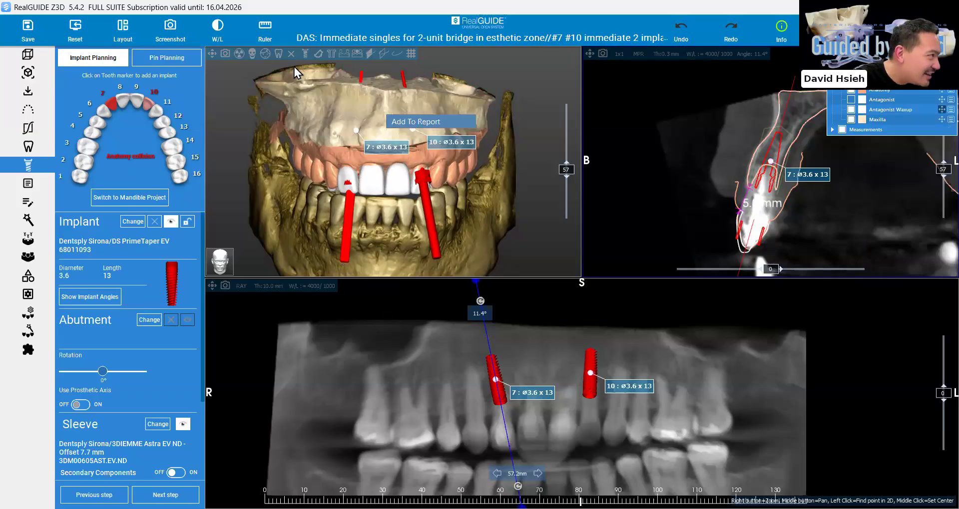
Hide the DICOM volume in the 3D view and make the Maxilla model semi-transparent so the implants show through the bone
left_click(292, 53)
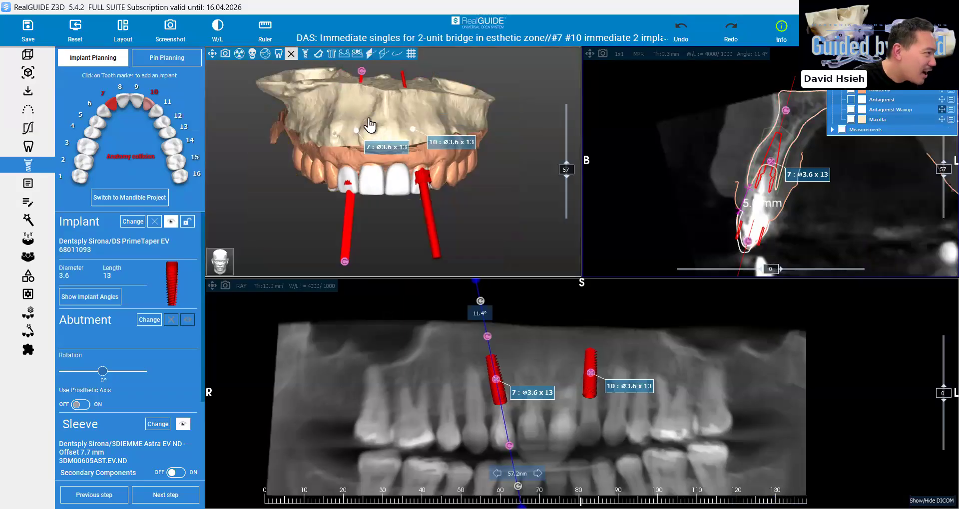
scroll(372, 125, "up", 2)
scroll(376, 130, "up", 2)
right_click_drag(376, 128, 417, 186)
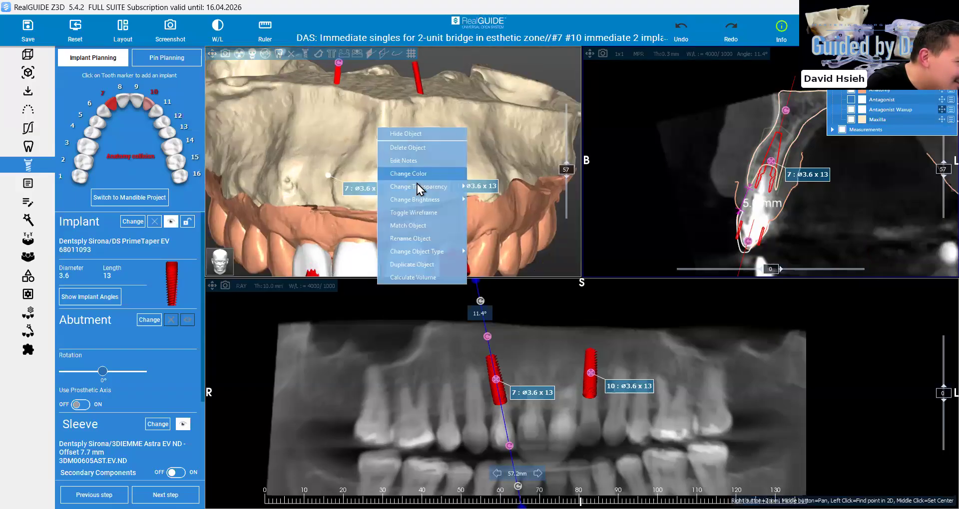
mouse_move(417, 186)
left_click(500, 202)
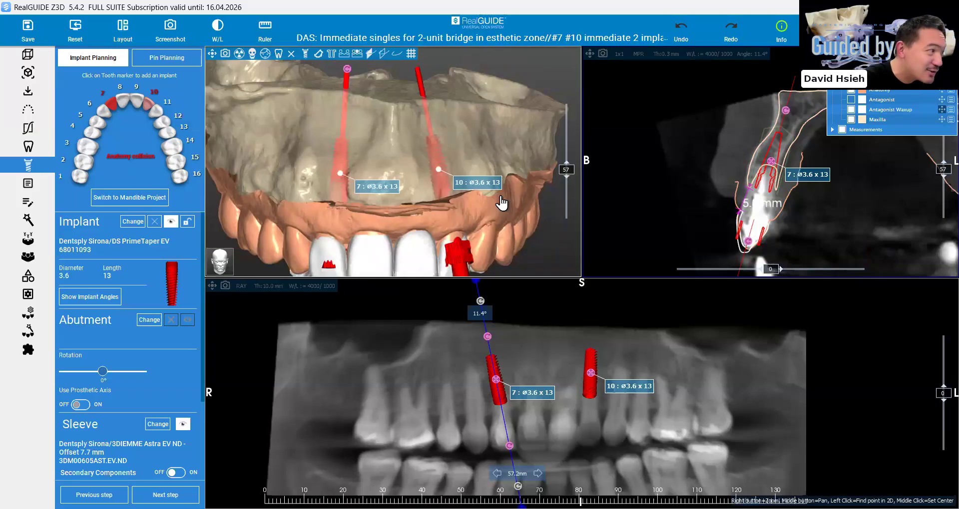
left_click_drag(501, 202, 500, 202)
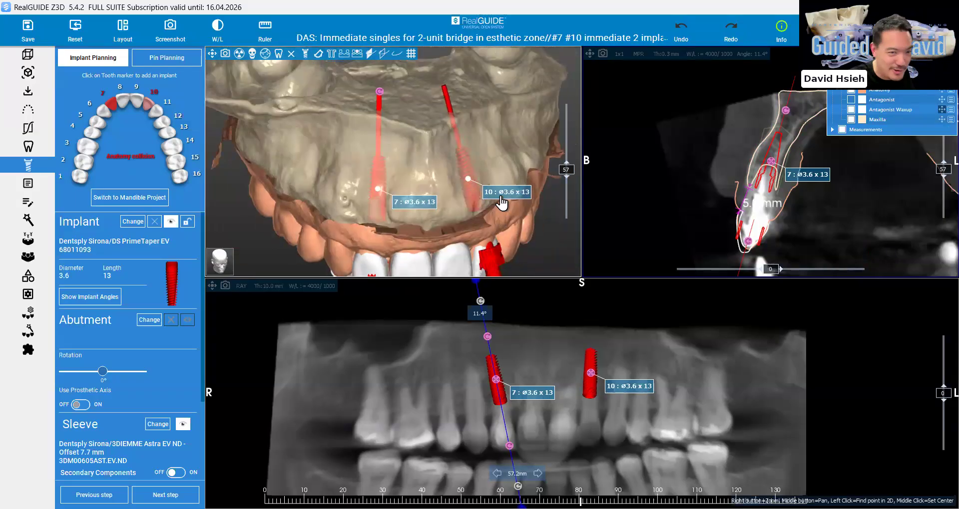
left_click(75, 33)
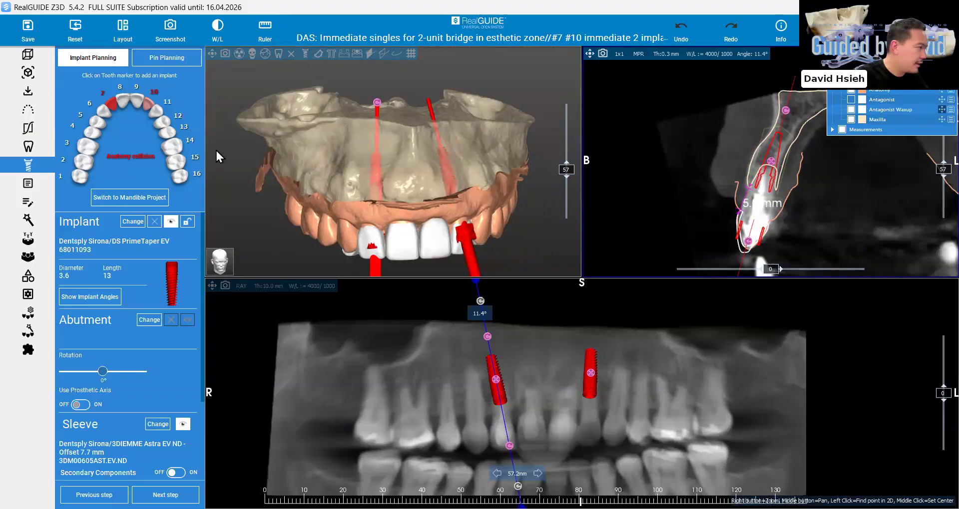
Segment maxillary teeth 6 through 11 with the automatic tooth segmentation
left_click(30, 220)
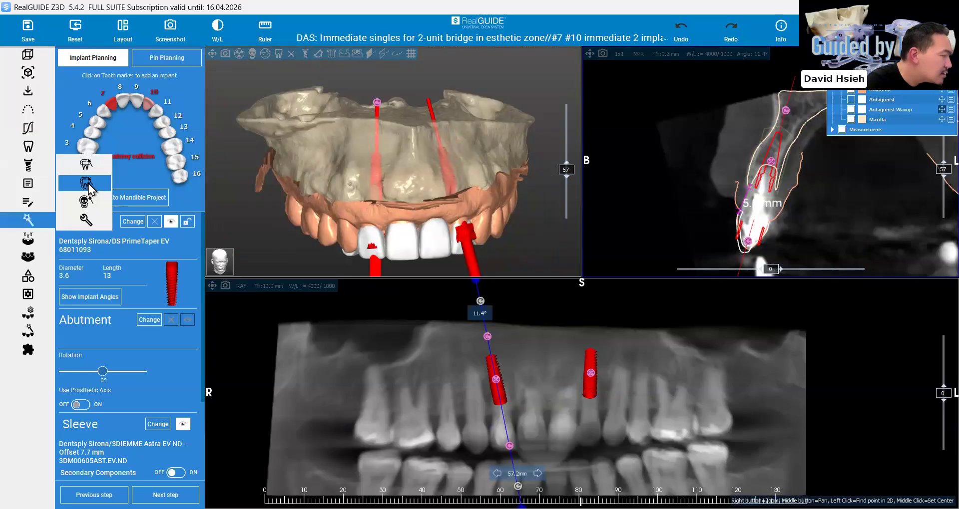
left_click(93, 183)
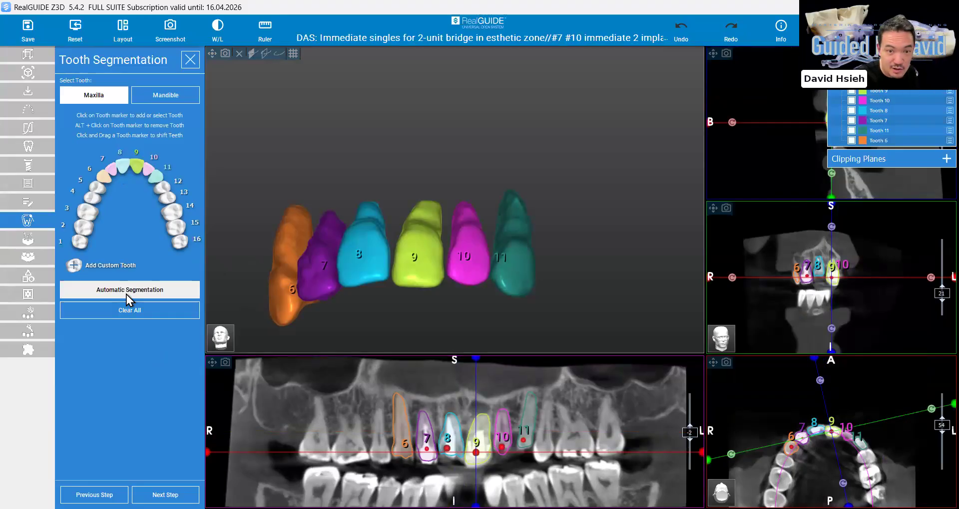
left_click(104, 177)
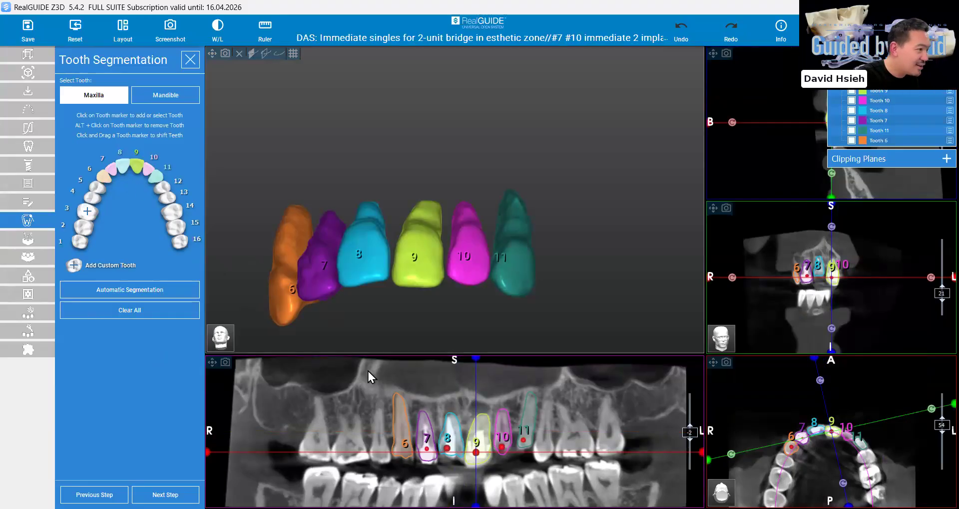
left_click(403, 445)
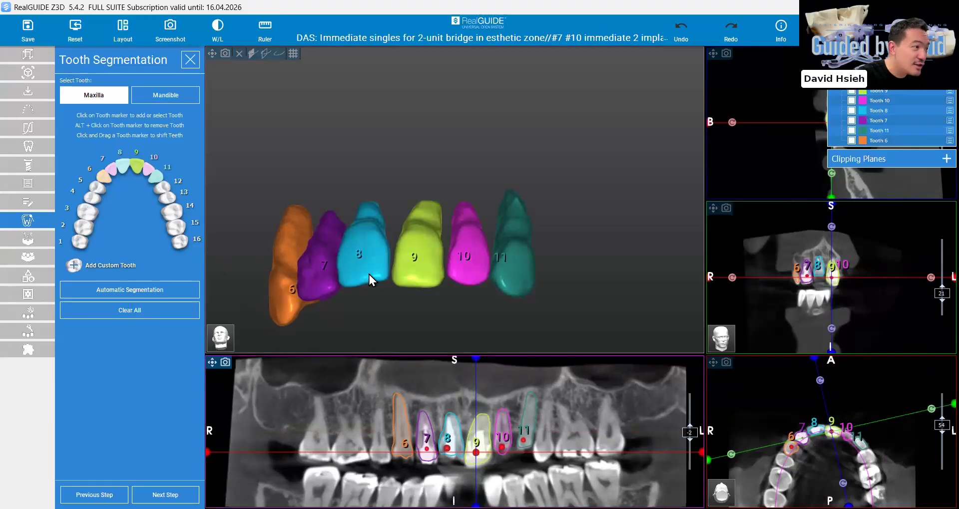
Check the 3D models of teeth 6 through 11 from different sides and save the tooth segmentation to the project
key("Down")
key("Up")
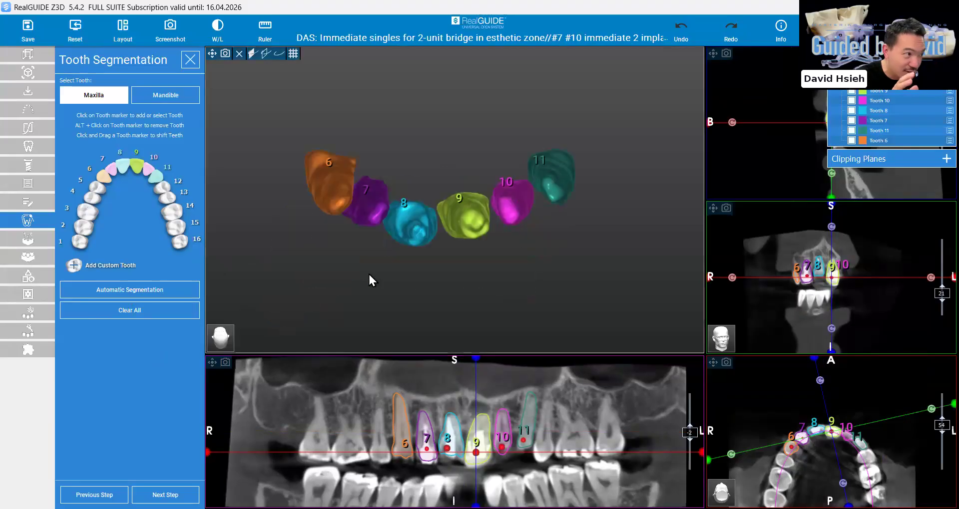
key("f")
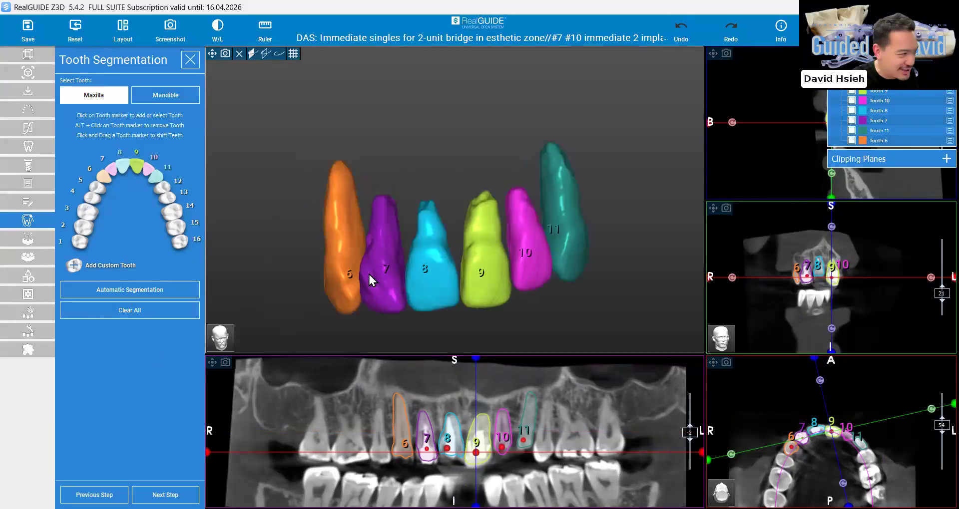
left_click_drag(368, 274, 375, 304)
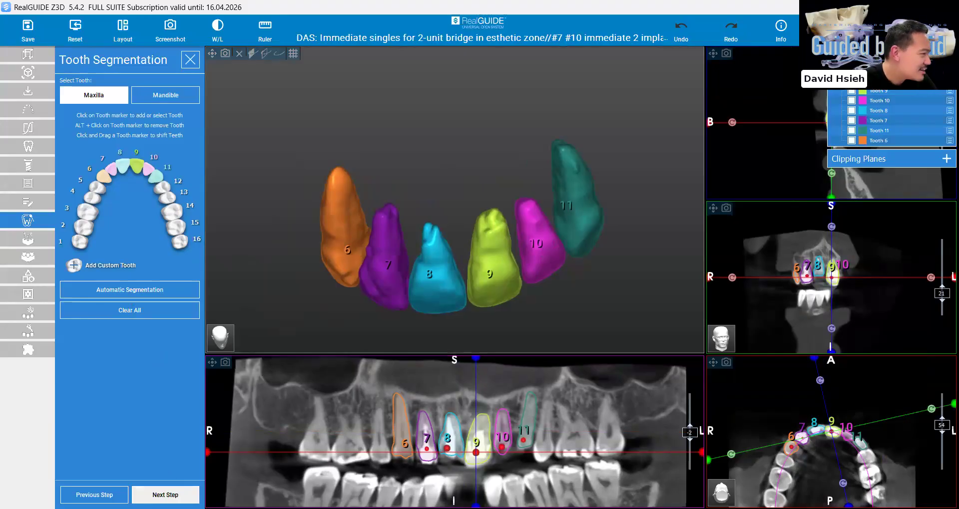
left_click(166, 495)
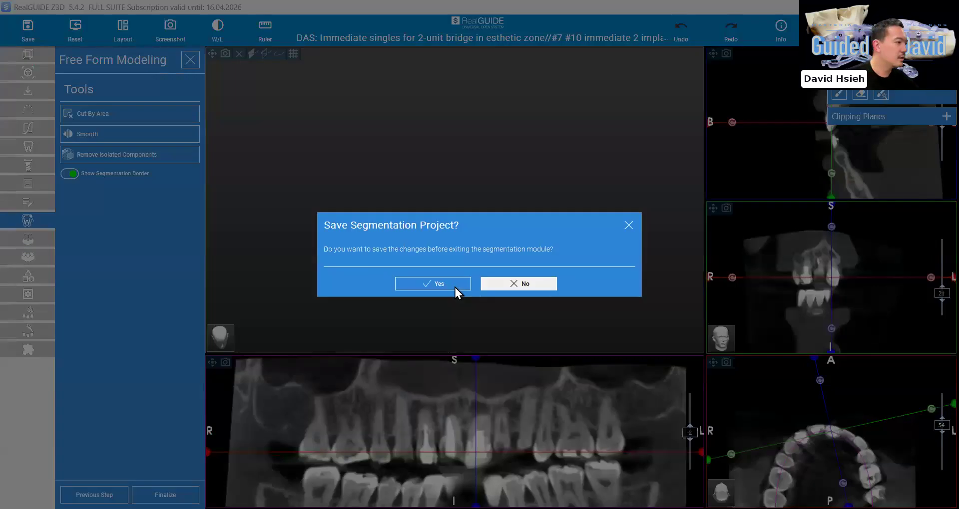
left_click(454, 287)
left_click(424, 280)
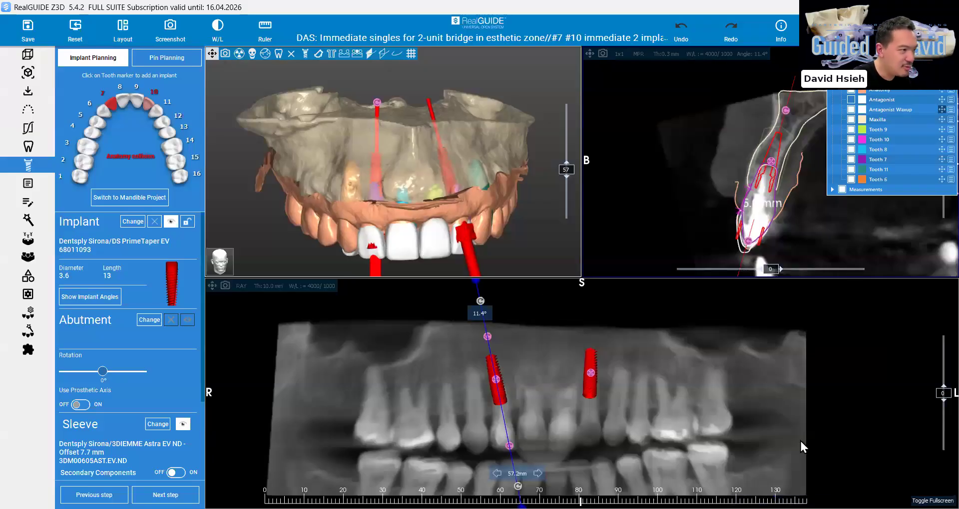
Examine implants 7 and 10 against the transparent bone and tooth roots in the enlarged 3D view with the gingiva scan hidden
scroll(800, 442, "up", 2)
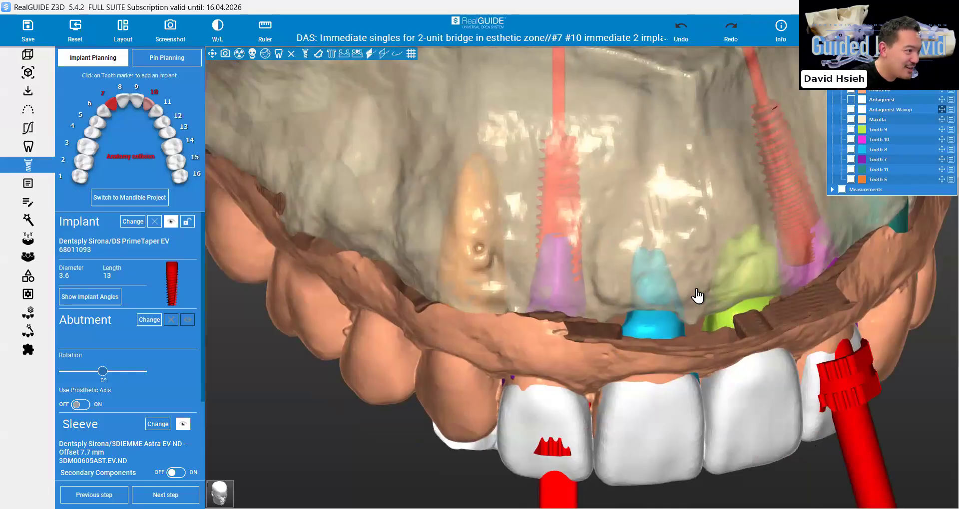
scroll(691, 294, "down", 3)
left_click_drag(683, 296, 642, 300)
scroll(495, 337, "up", 3)
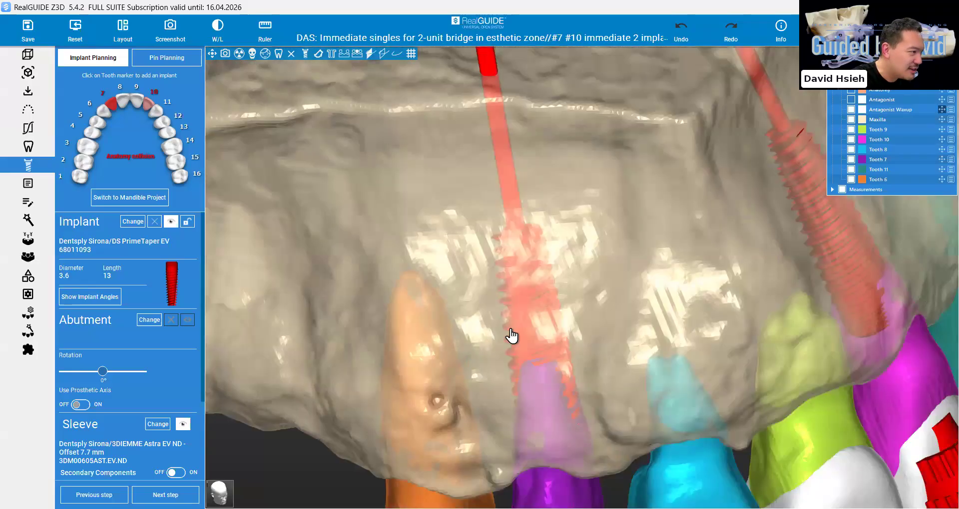
left_click_drag(515, 329, 537, 269)
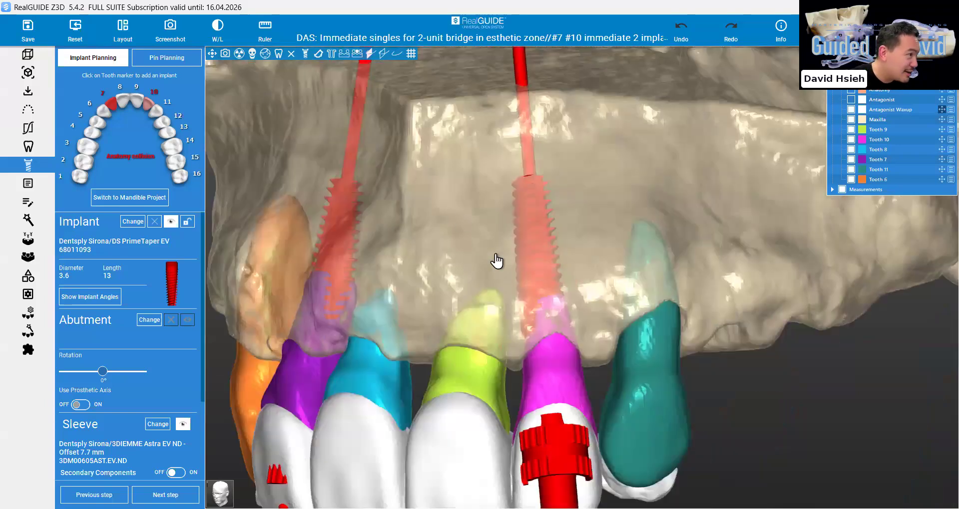
left_click_drag(533, 304, 497, 317)
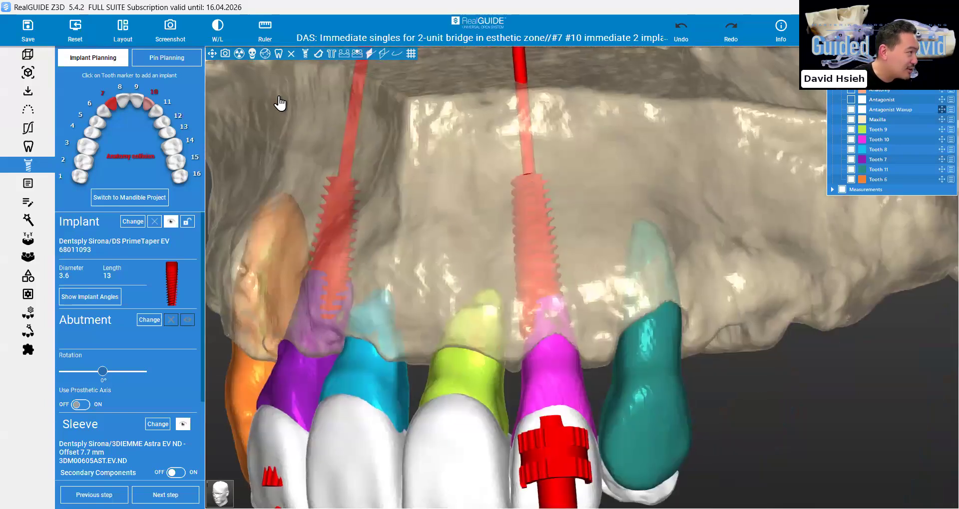
left_click(213, 53)
Tilt implant 10 in the panoramic view so that its apex angles distally
left_click_drag(826, 389, 699, 451)
double_click(590, 382)
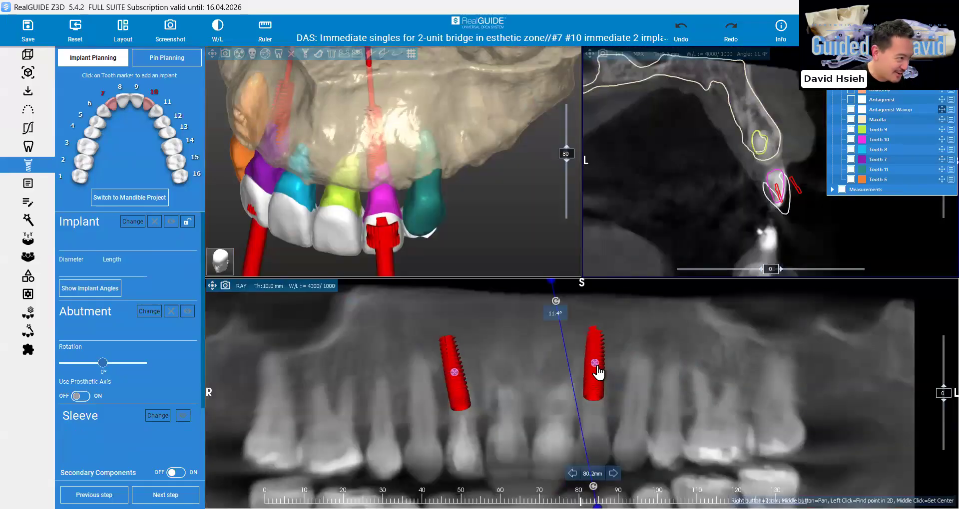
left_click(594, 367)
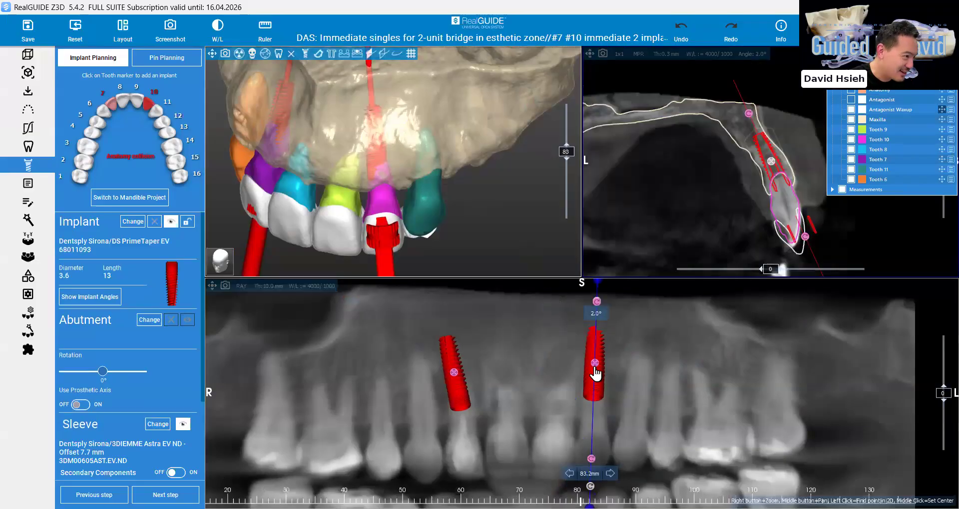
left_click_drag(501, 216, 456, 171)
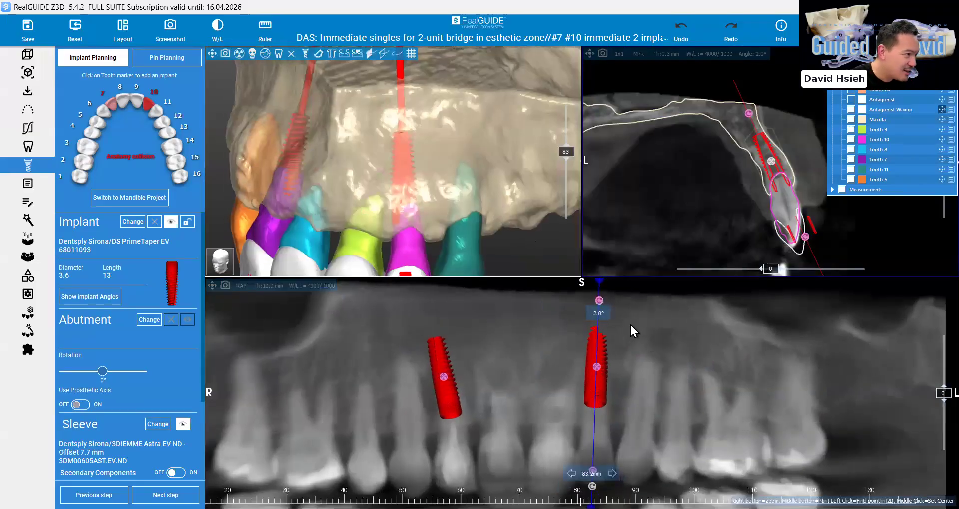
left_click_drag(599, 300, 607, 302)
left_click(600, 303)
left_click_drag(600, 368, 607, 369)
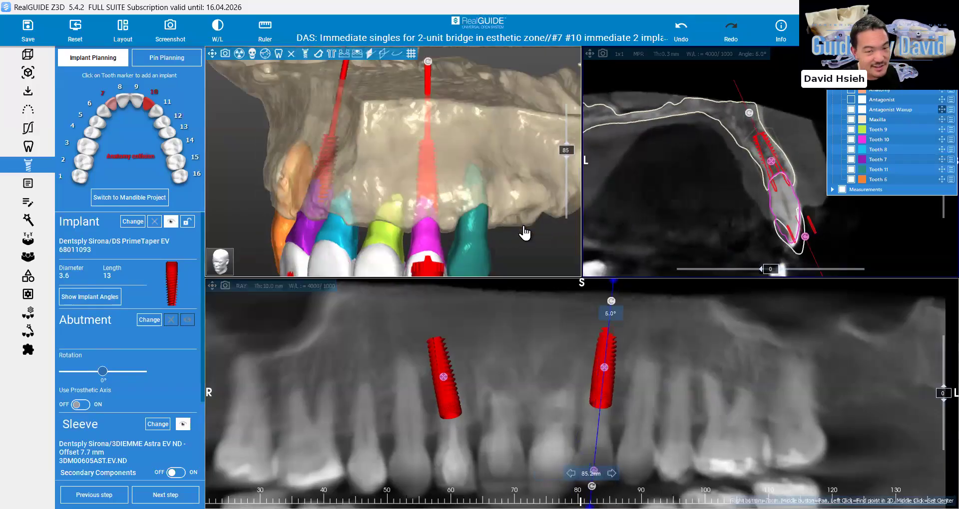
Hide the models of teeth 6 through 11 and inspect both implants against the empty sockets in the enlarged 3D view
left_click_drag(523, 234, 217, 99)
left_click(210, 55)
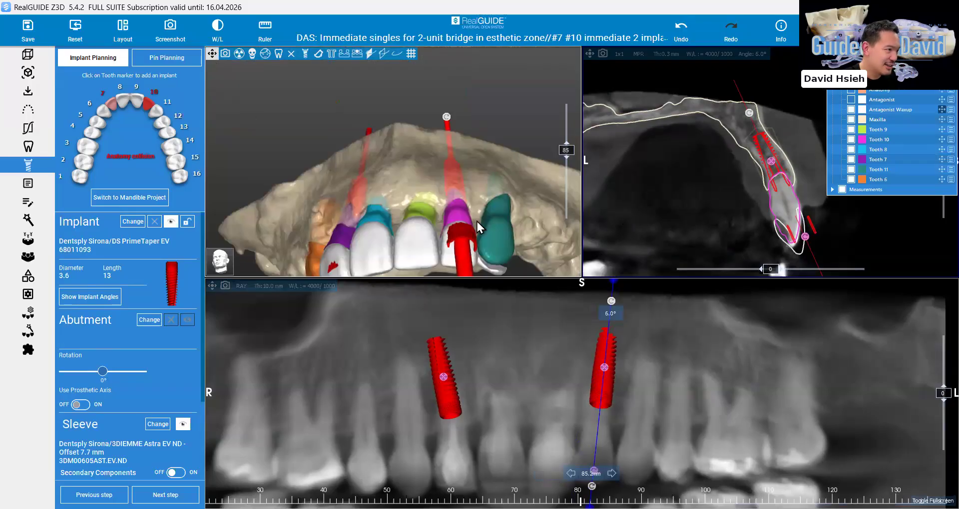
double_click(563, 255)
left_click_drag(563, 254, 654, 175)
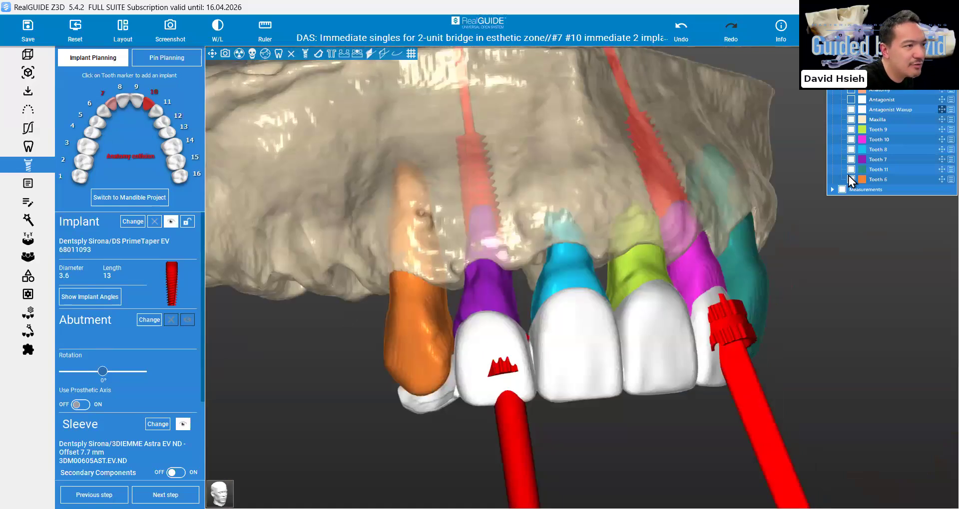
left_click(850, 160)
left_click(850, 151)
left_click(850, 130)
left_click(850, 140)
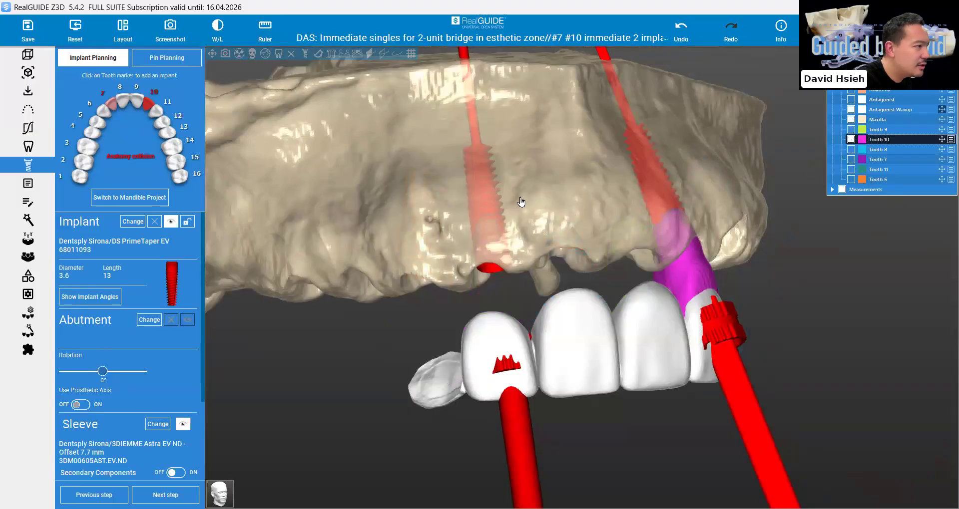
left_click_drag(507, 208, 520, 229)
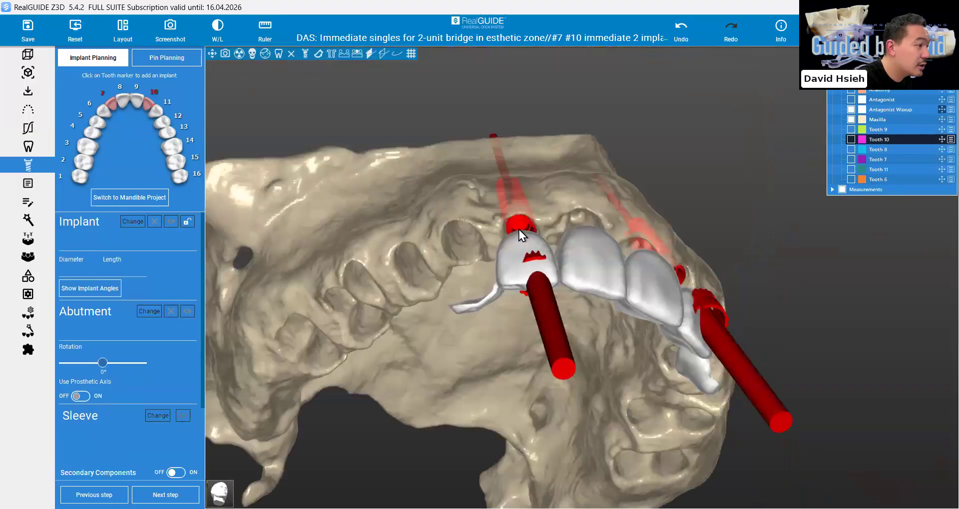
left_click_drag(341, 130, 541, 187)
left_click_drag(509, 408, 532, 405)
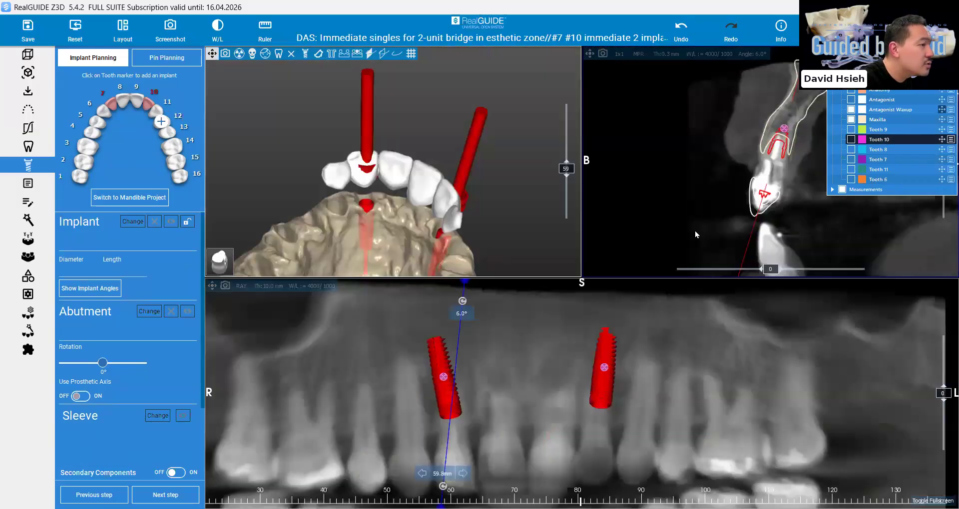
Select implant 7 and fine-tune its tilt in the cross-section and 3D view relative to the waxup crown
scroll(704, 109, "down", 2)
left_click(114, 108)
left_click_drag(726, 272, 703, 284)
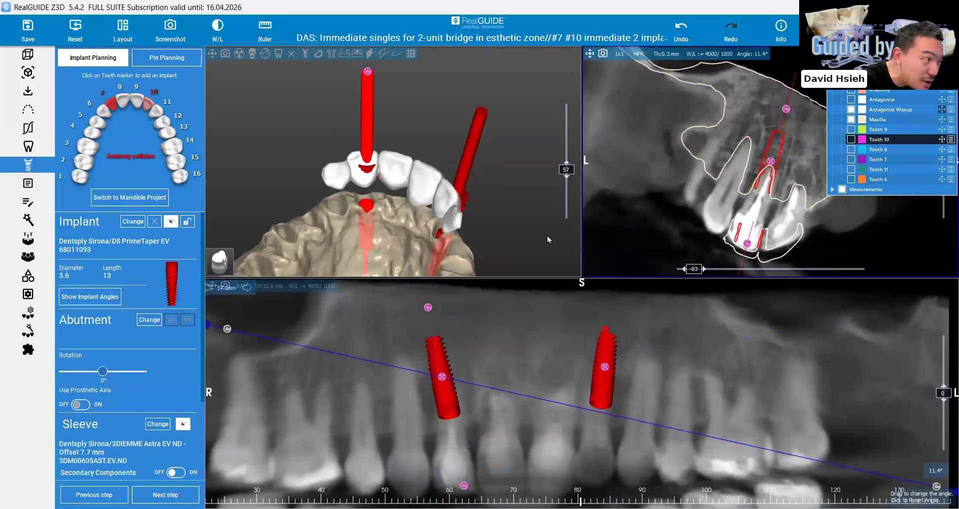
left_click_drag(745, 249, 739, 249)
left_click_drag(429, 223, 430, 255)
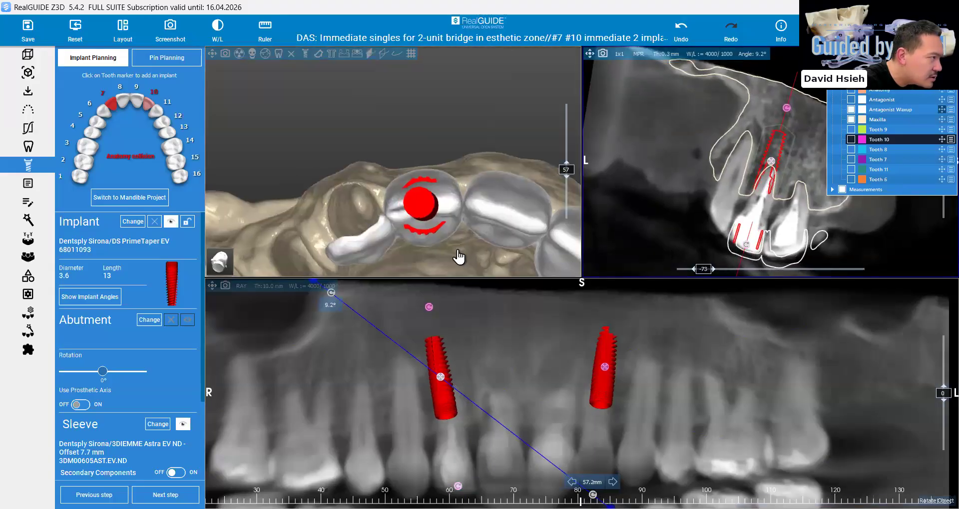
left_click_drag(458, 251, 451, 251)
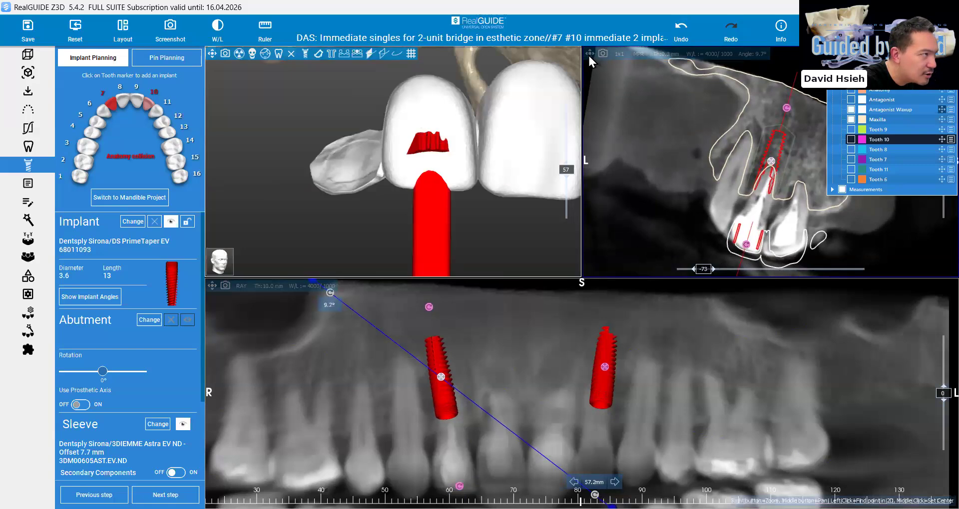
Enlarge implant 7's cross-section, turn it to a buccolingual slice, hide the Maxilla outline and examine the implant against the bone and root
left_click(589, 55)
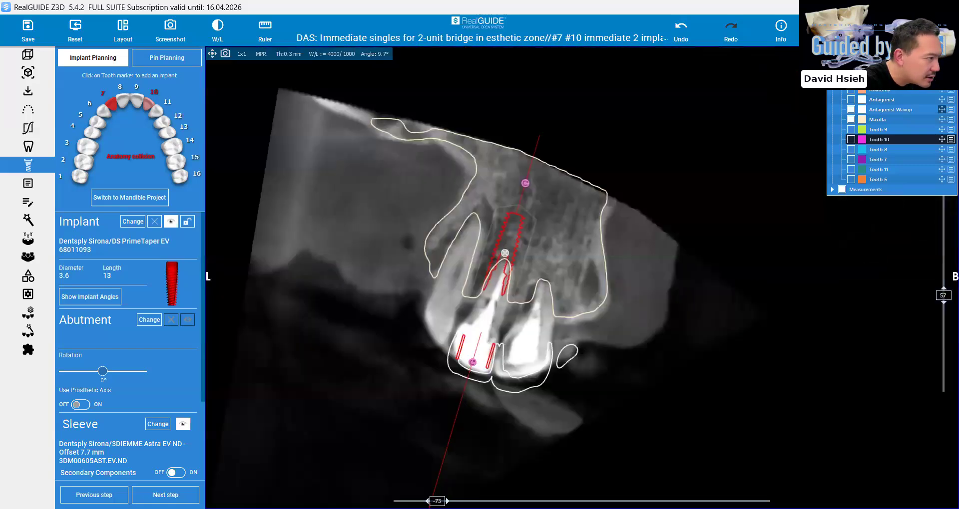
left_click_drag(437, 500, 631, 475)
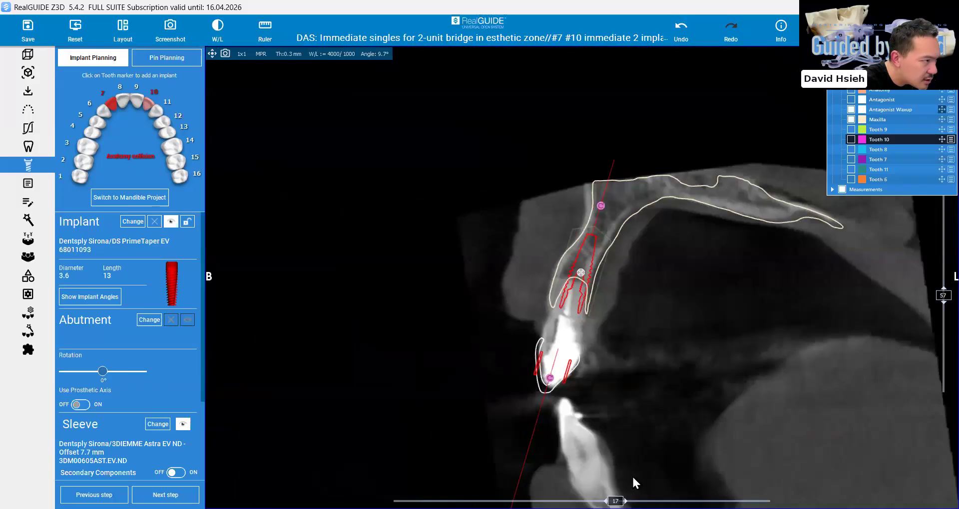
left_click(860, 122)
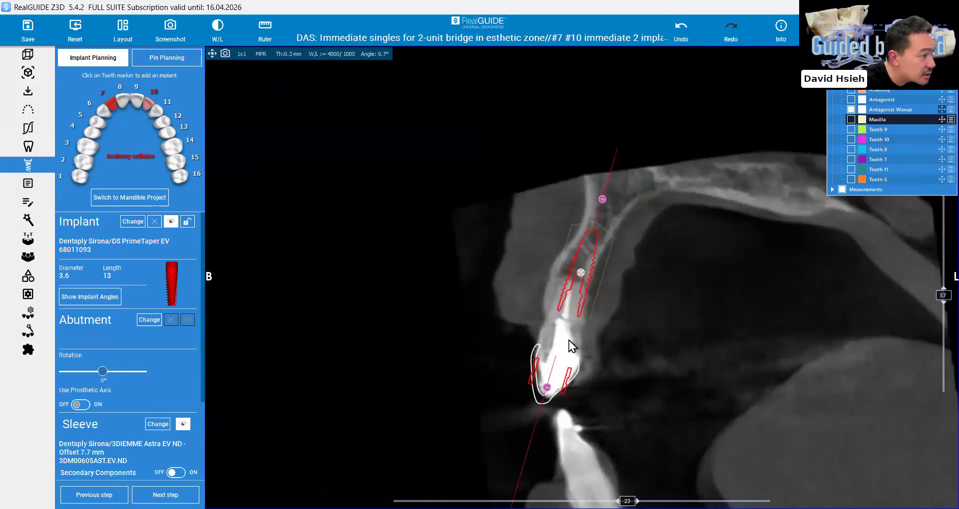
scroll(579, 243, "up", 1)
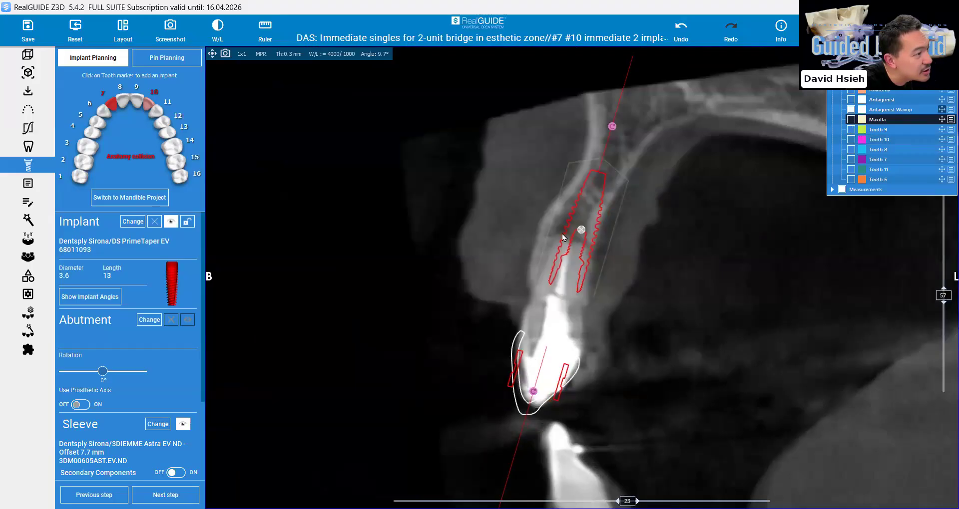
scroll(554, 245, "up", 1)
scroll(552, 244, "up", 2)
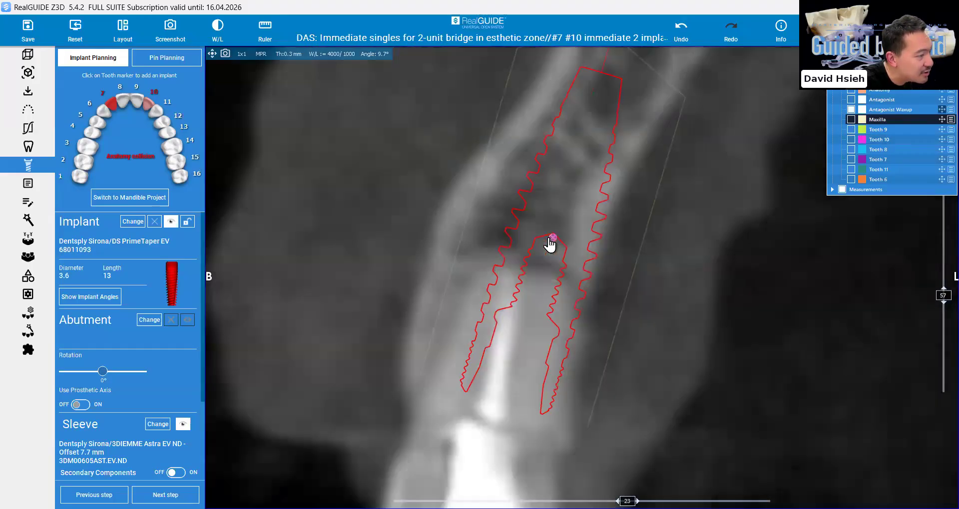
scroll(549, 245, "down", 1)
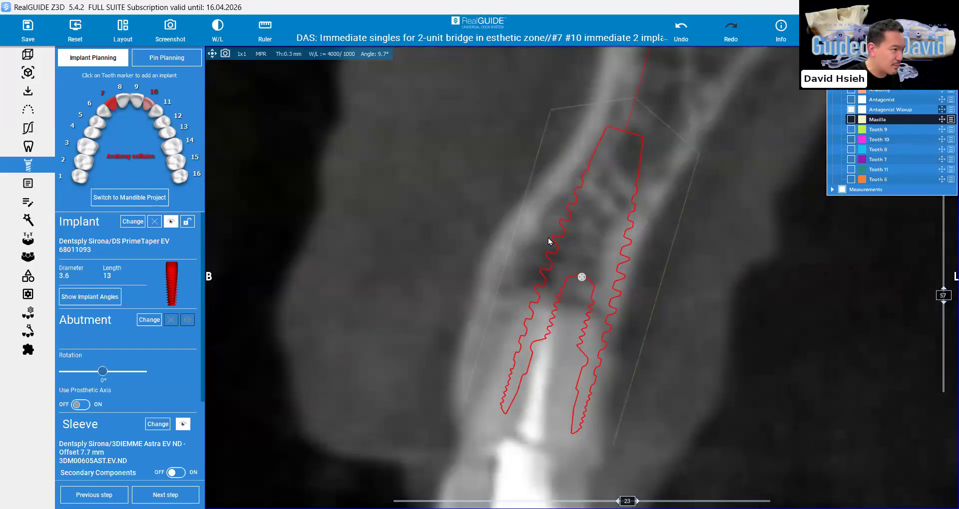
scroll(547, 238, "down", 1)
scroll(502, 458, "down", 2)
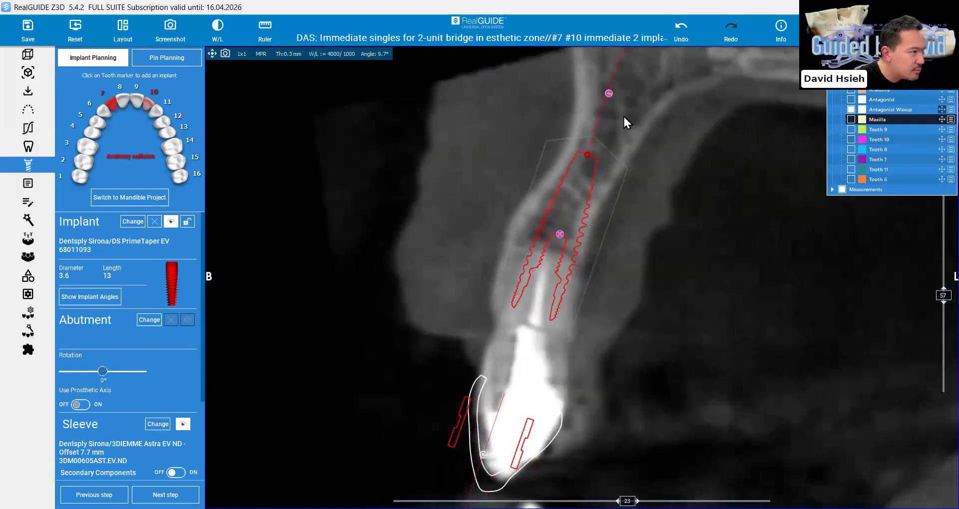
Tilt implant 7 in the buccolingual cross-section so that its apex moves palatally, away from the buccal plate
left_click_drag(623, 116, 630, 130)
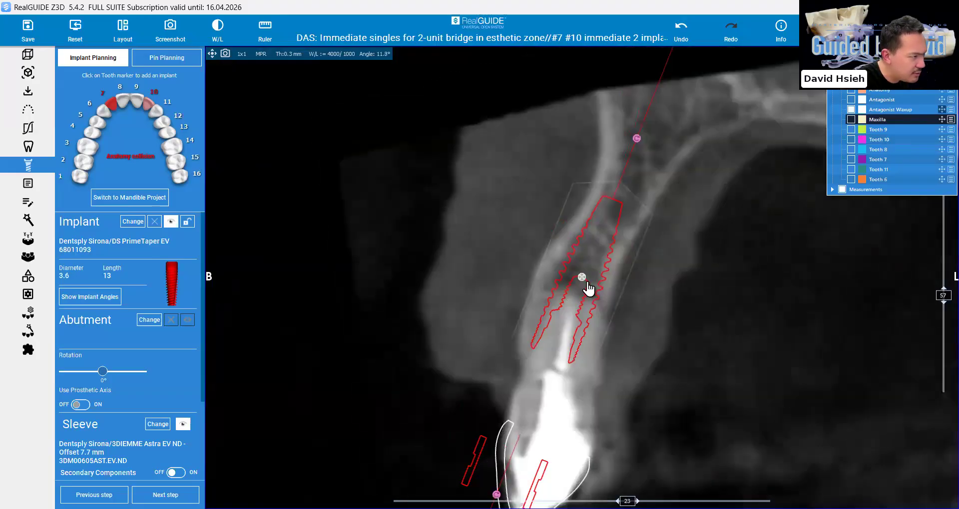
left_click_drag(581, 283, 584, 283)
scroll(584, 283, "up", 3)
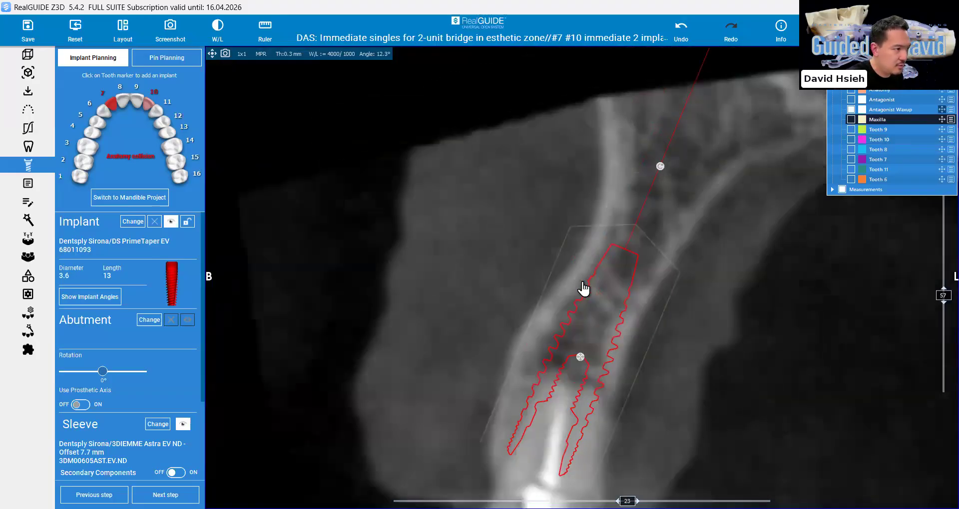
middle_click_drag(583, 283, 573, 228)
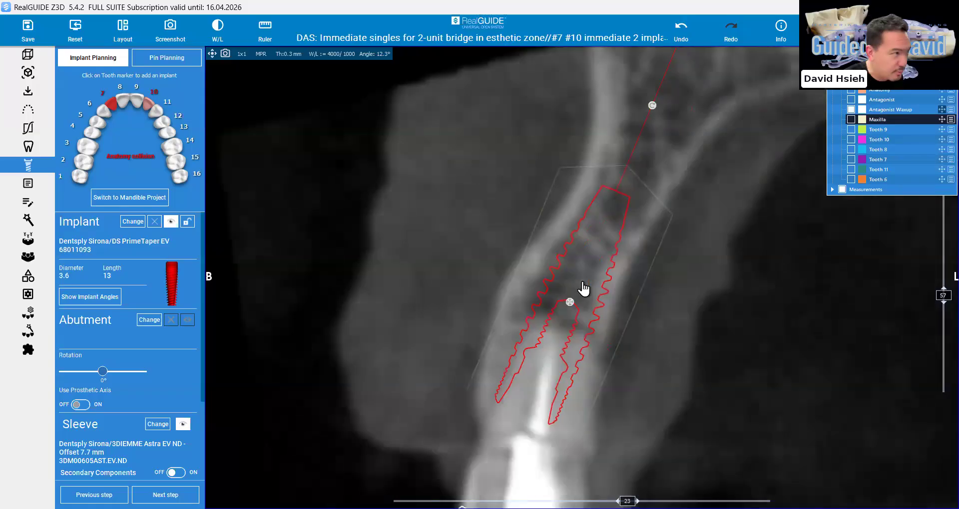
double_click(474, 241)
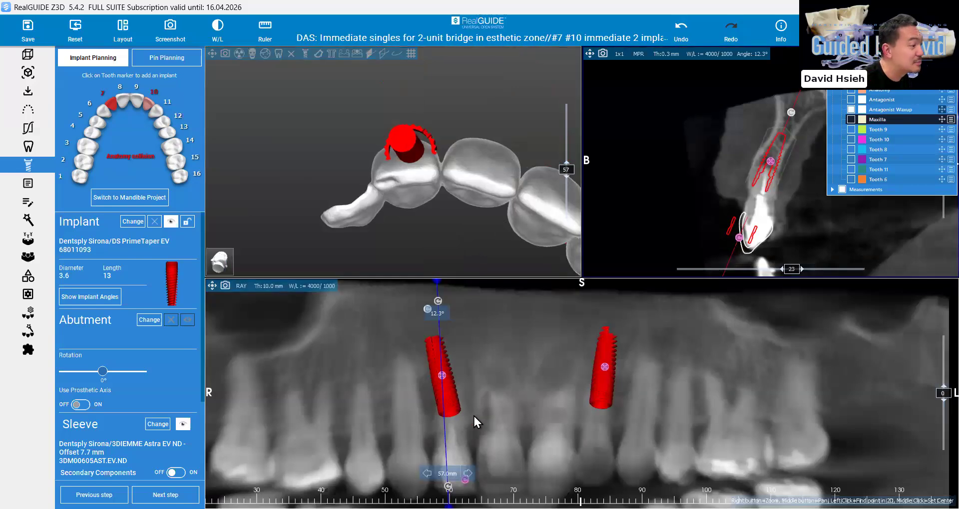
Adjust implant 7's mesiodistal tilt in the panoramic view and check its sleeve against the waxup in 3D
mouse_move(475, 433)
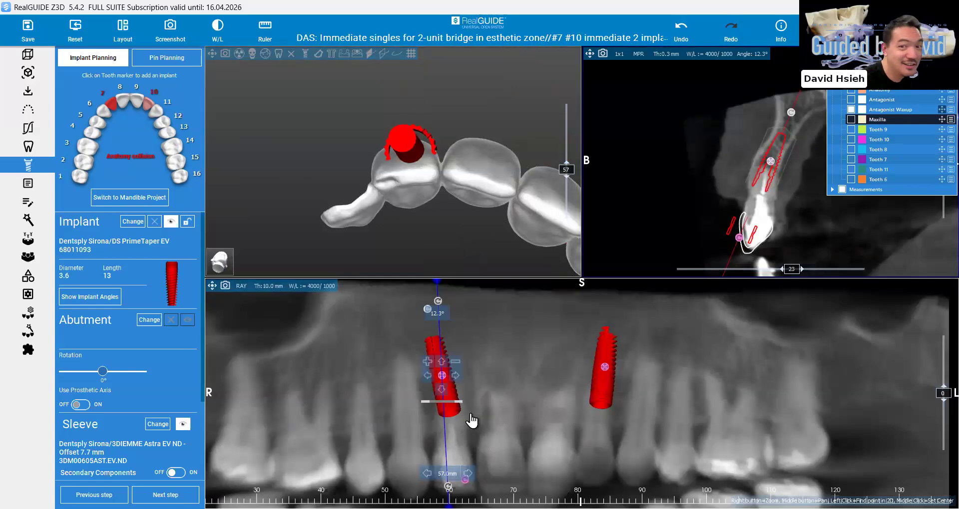
left_click_drag(470, 415, 467, 415)
left_click_drag(411, 233, 435, 213)
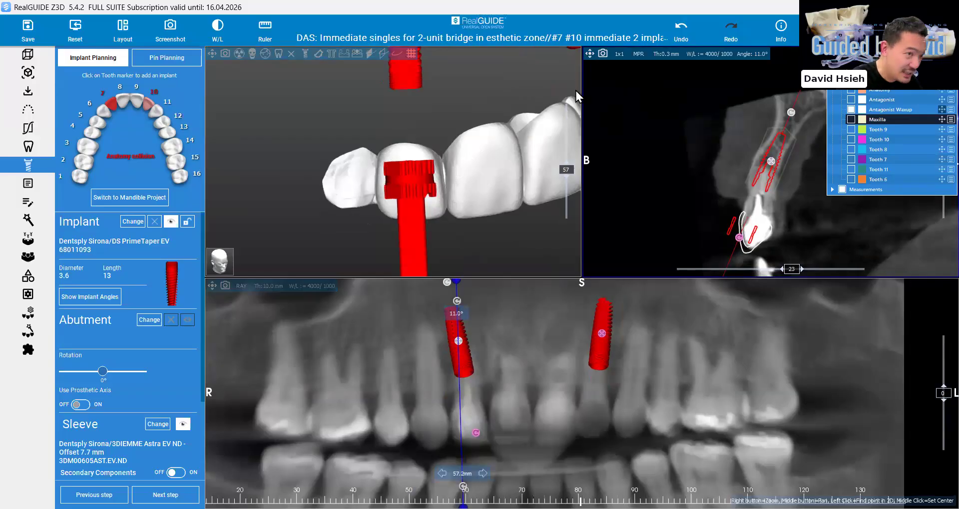
Measure the angle between implant 7's axis and the long axis of the existing crown in the enlarged cross-section
double_click(594, 107)
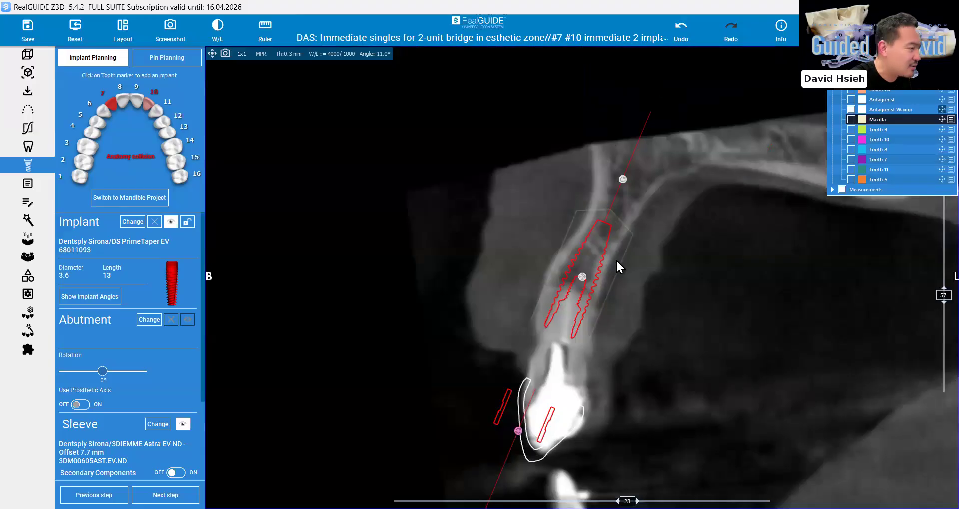
scroll(616, 260, "up", 1)
middle_click_drag(616, 259, 603, 255)
scroll(586, 238, "up", 2)
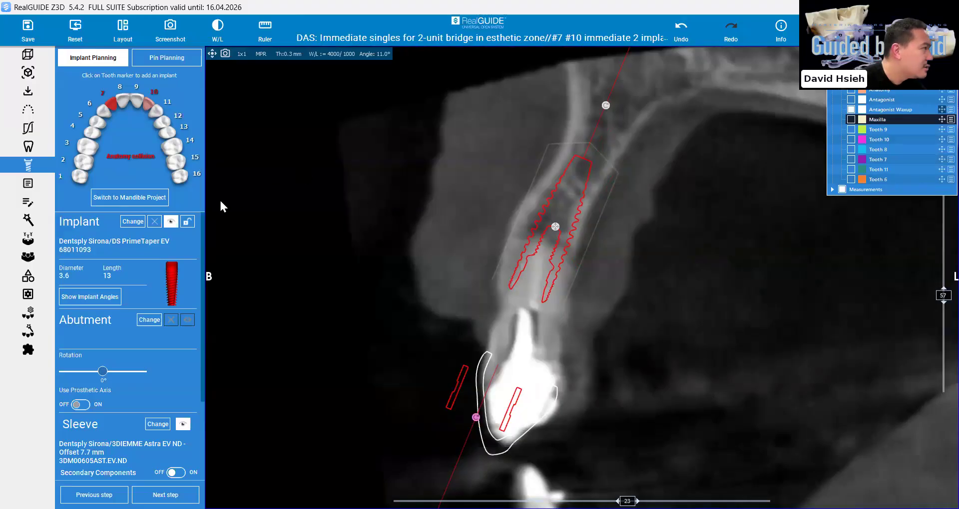
scroll(484, 345, "up", 1)
middle_click_drag(484, 345, 417, 257)
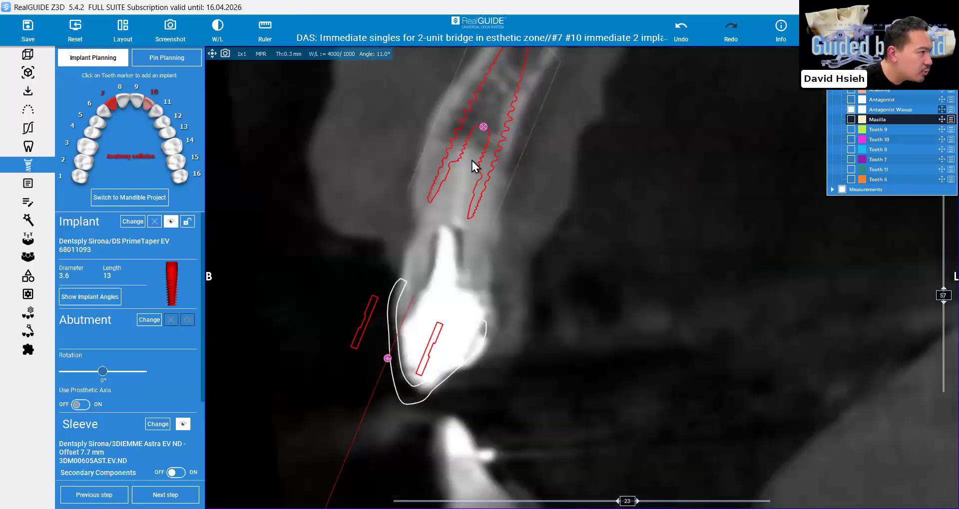
scroll(499, 167, "down", 1)
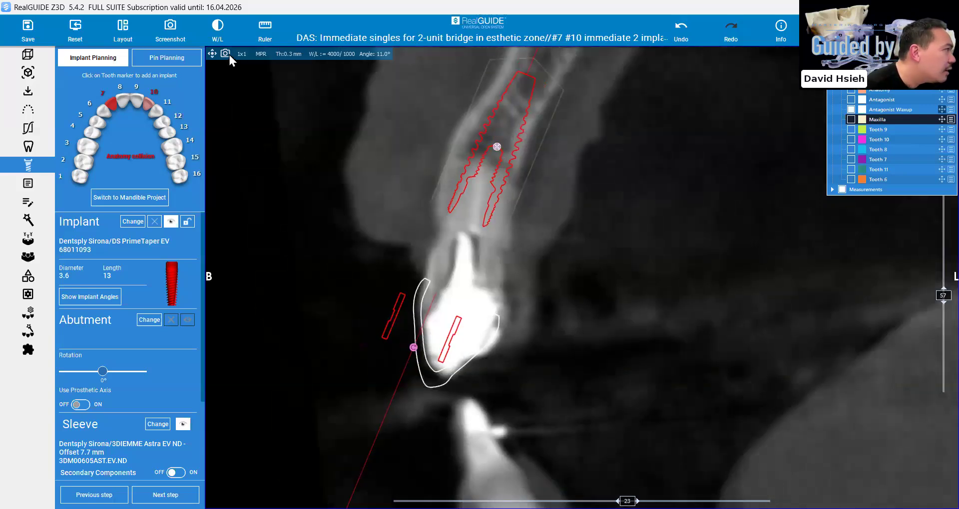
left_click(265, 30)
left_click(298, 68)
left_click(464, 232)
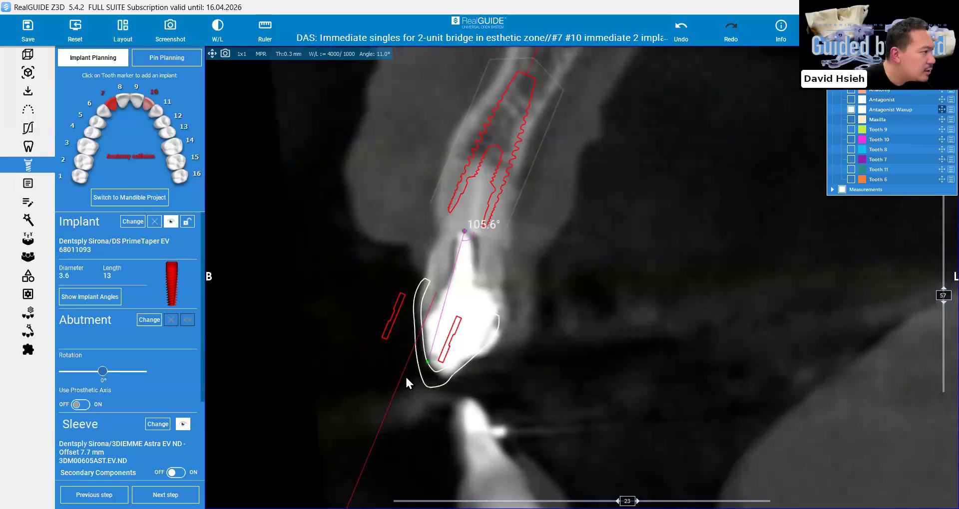
left_click(455, 401)
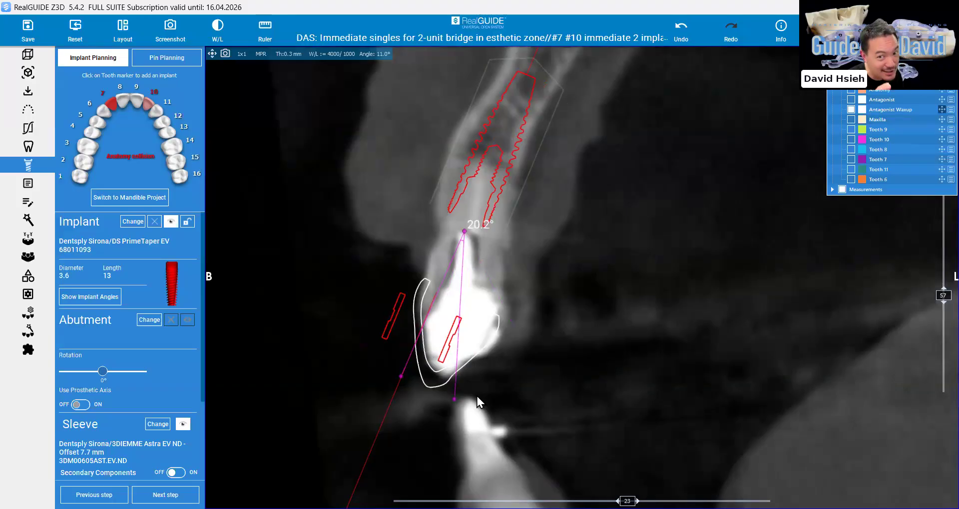
Reset the cross-section to implant 7 and examine its apex and threads against the buccal and palatal bone
left_click(115, 102)
left_click_drag(582, 277, 548, 259)
left_click_drag(602, 129, 631, 148)
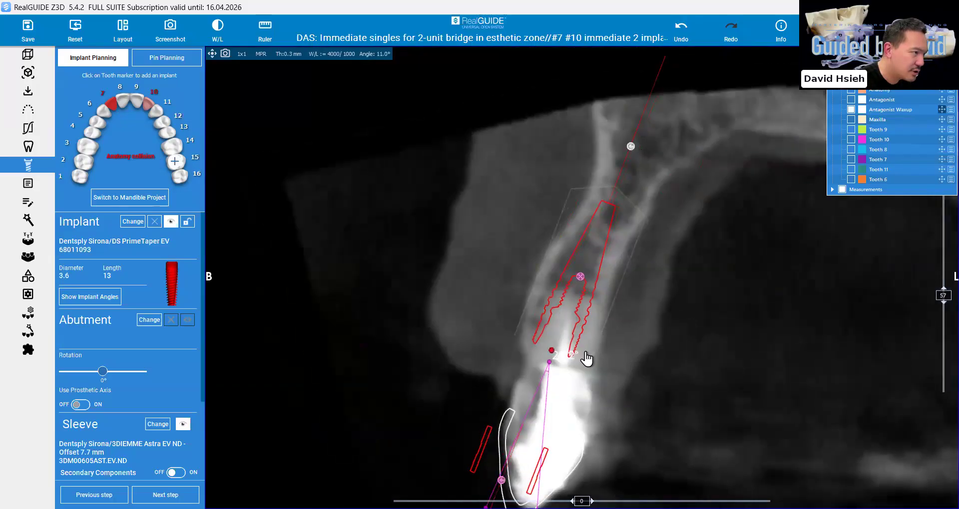
left_click_drag(605, 206, 588, 200)
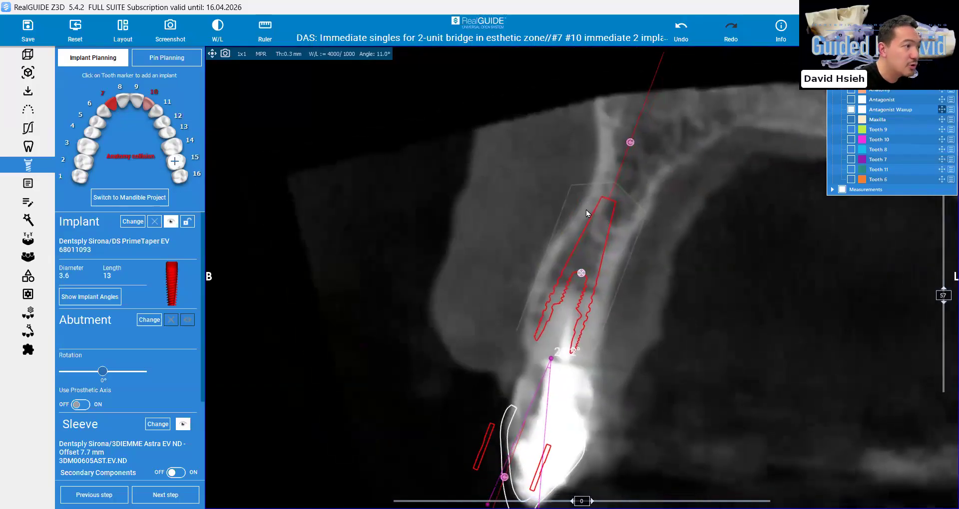
right_click_drag(588, 235, 553, 317)
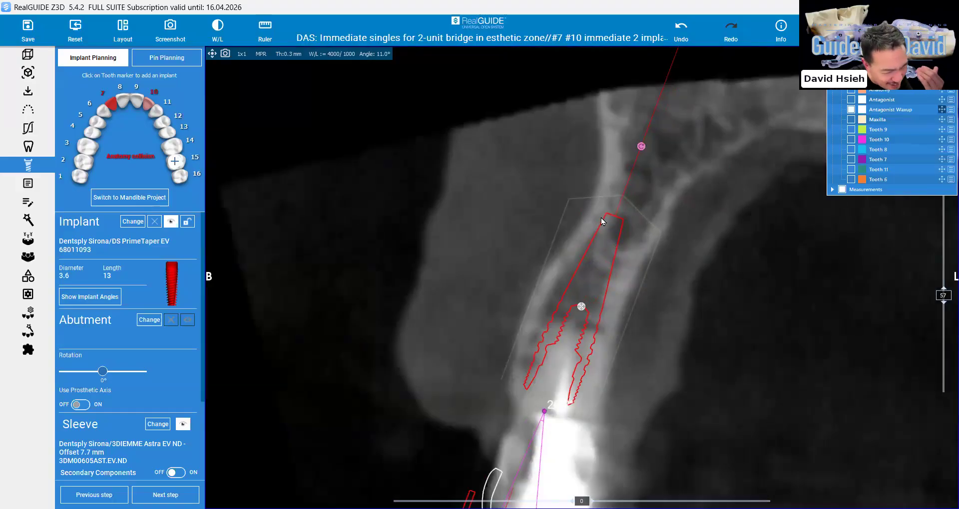
left_click(581, 312)
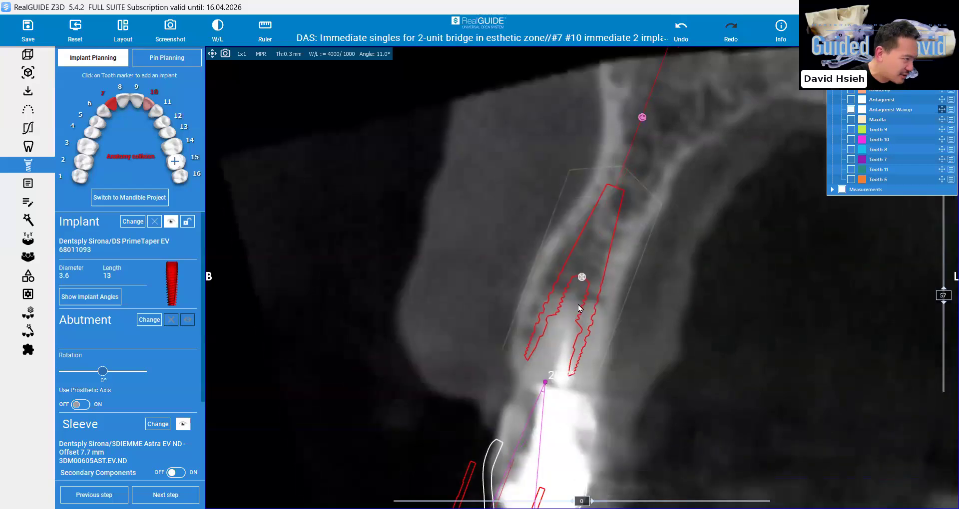
Tilt implant 7 in the enlarged cross-section so its sleeve moves palatally over the waxup crown, and check its apex and threads against the bone
middle_click_drag(551, 358, 544, 273)
middle_click_drag(485, 443, 484, 421)
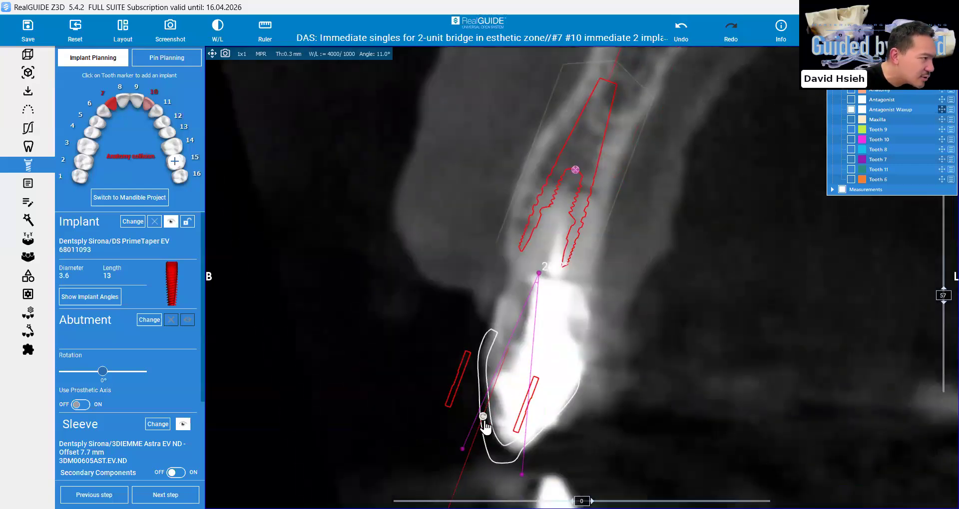
left_click_drag(497, 429, 514, 439)
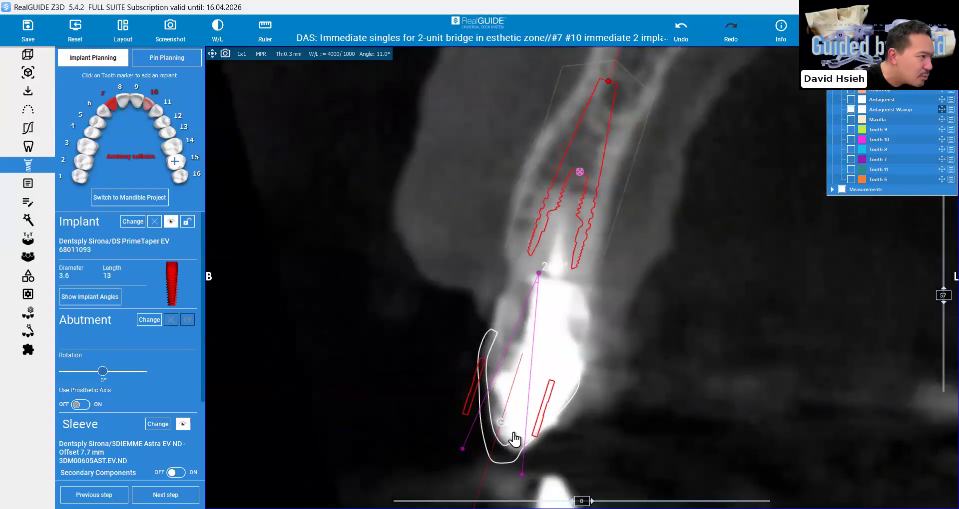
scroll(631, 271, "up", 3)
middle_click_drag(631, 270, 629, 284)
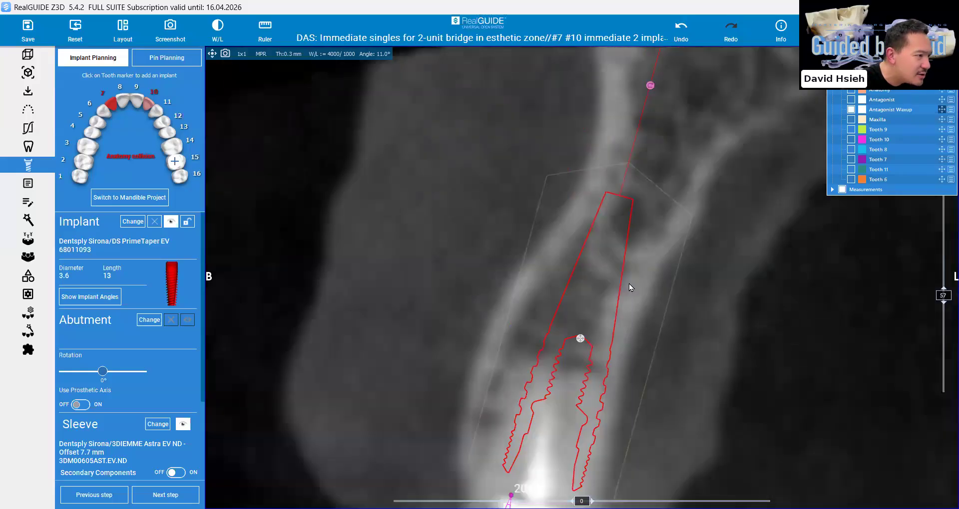
middle_click_drag(676, 455, 625, 340)
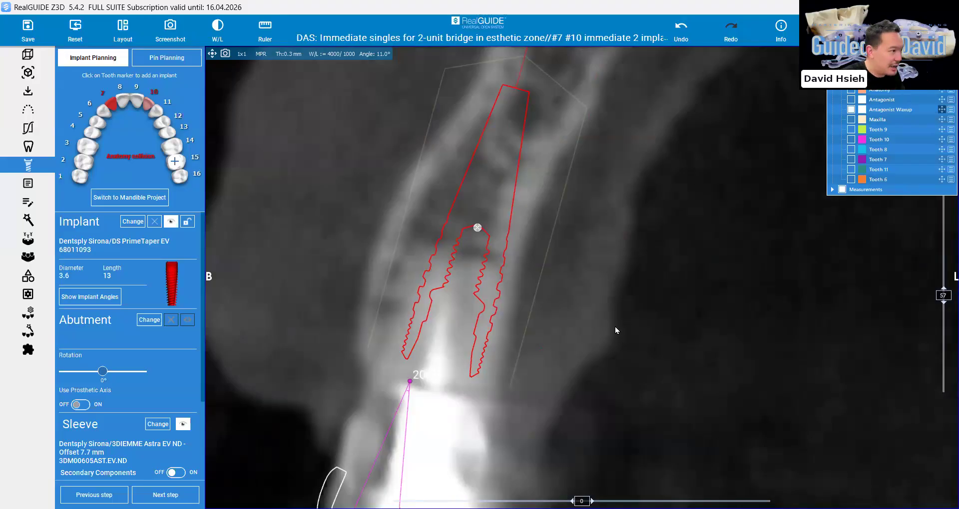
left_click(261, 27)
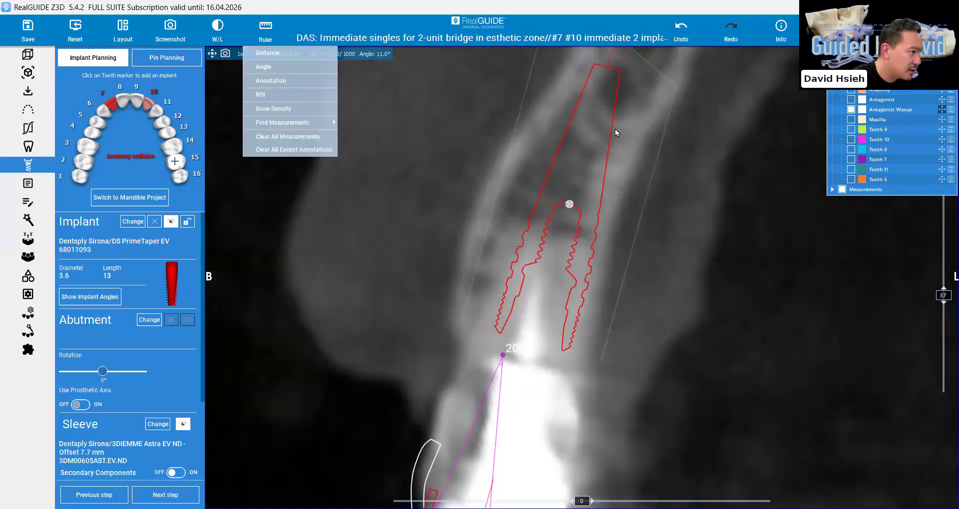
scroll(563, 394, "down", 3)
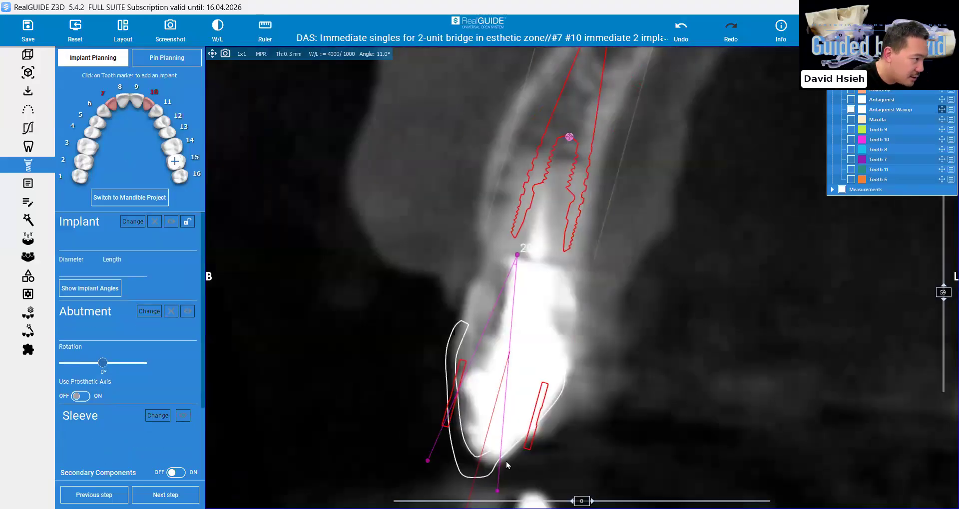
scroll(505, 461, "down", 1)
Restore the multi-view layout and tilt implant 7 mesiodistally in the panoramic view to about 9°
left_click(213, 54)
double_click(448, 239)
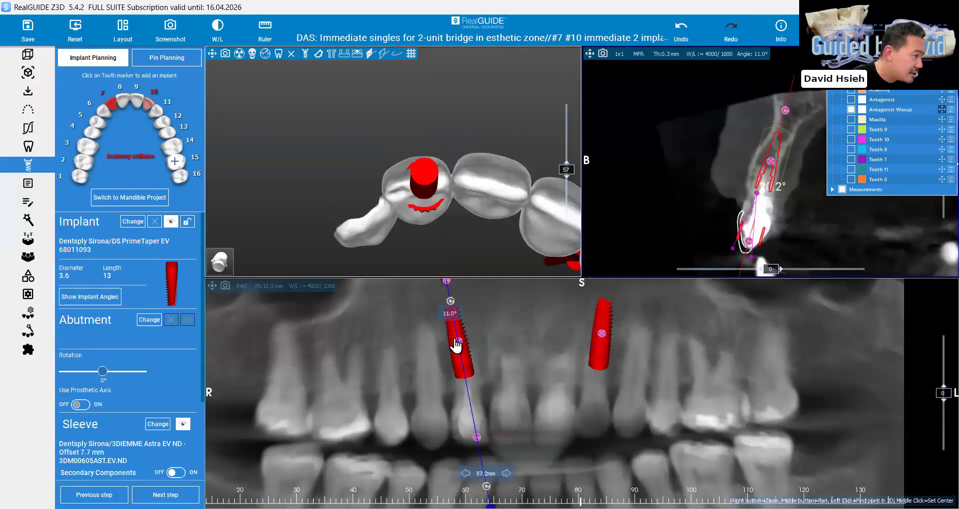
scroll(454, 342, "up", 1)
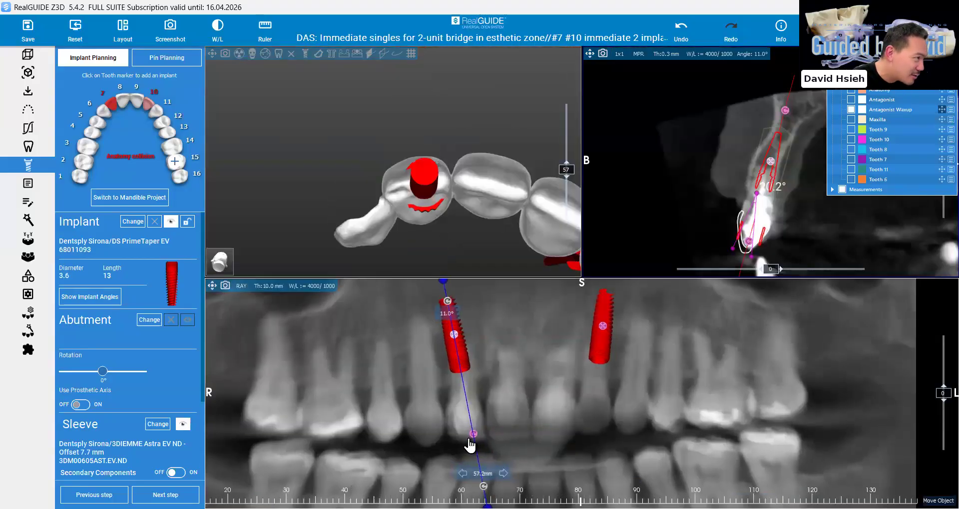
left_click_drag(471, 443, 468, 445)
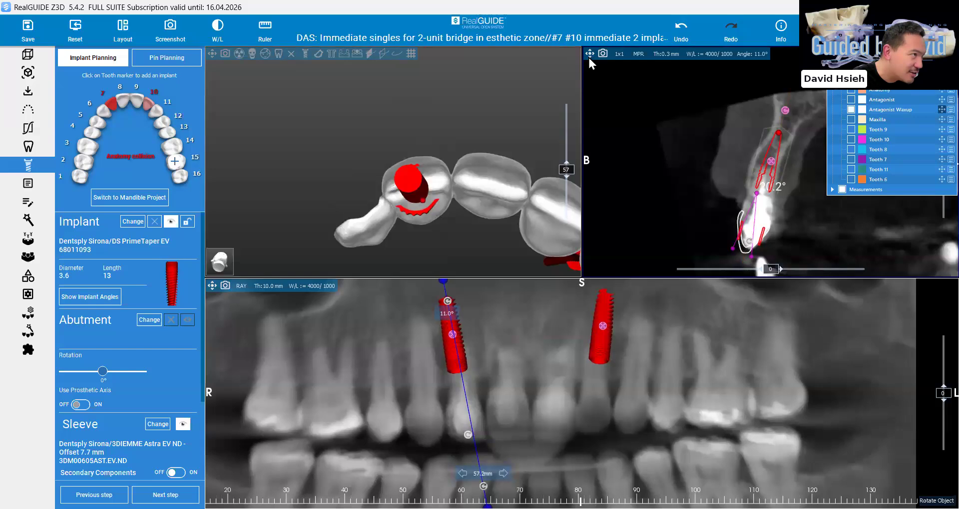
Inspect implant 7 in rotated slices of the enlarged cross-section and fine-tune its buccolingual tilt against the crown
double_click(771, 161)
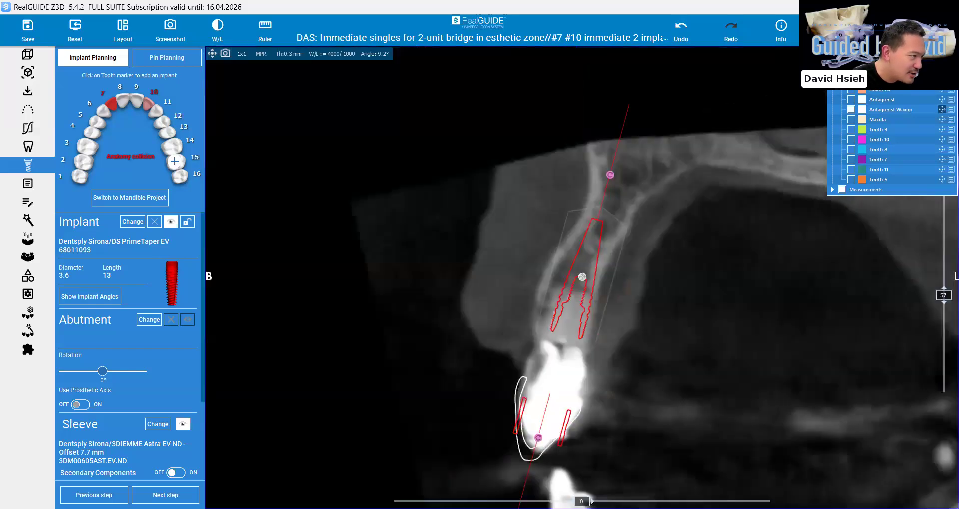
scroll(581, 278, "up", 1)
left_click_drag(581, 501, 633, 502)
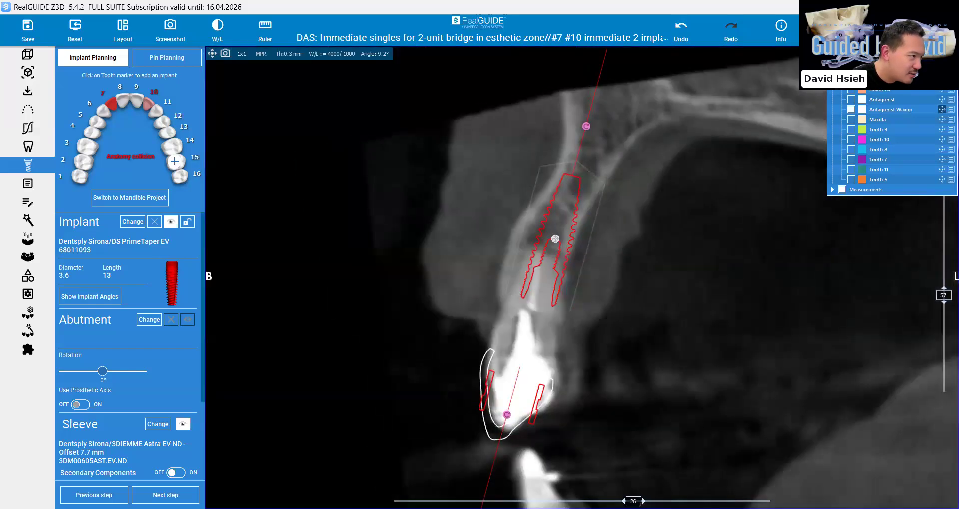
left_click_drag(516, 212, 567, 236)
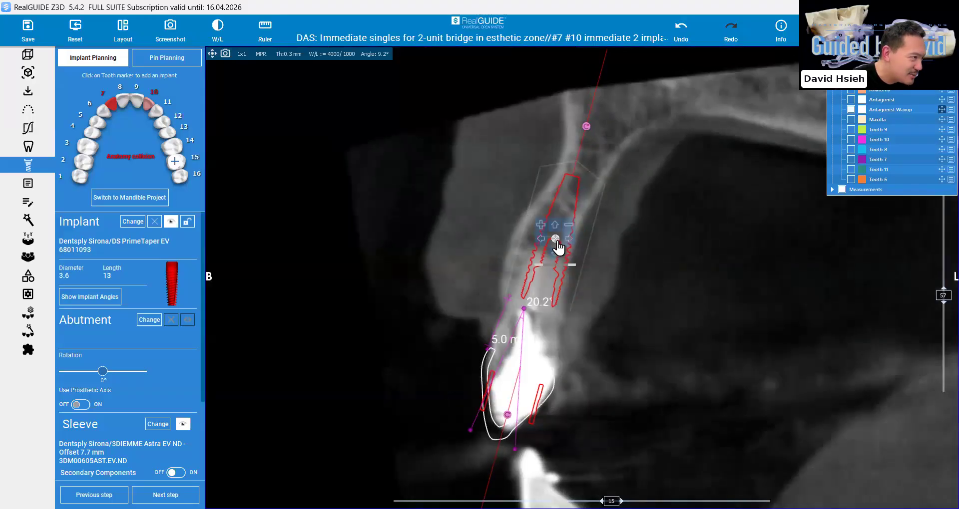
left_click_drag(508, 418, 535, 457)
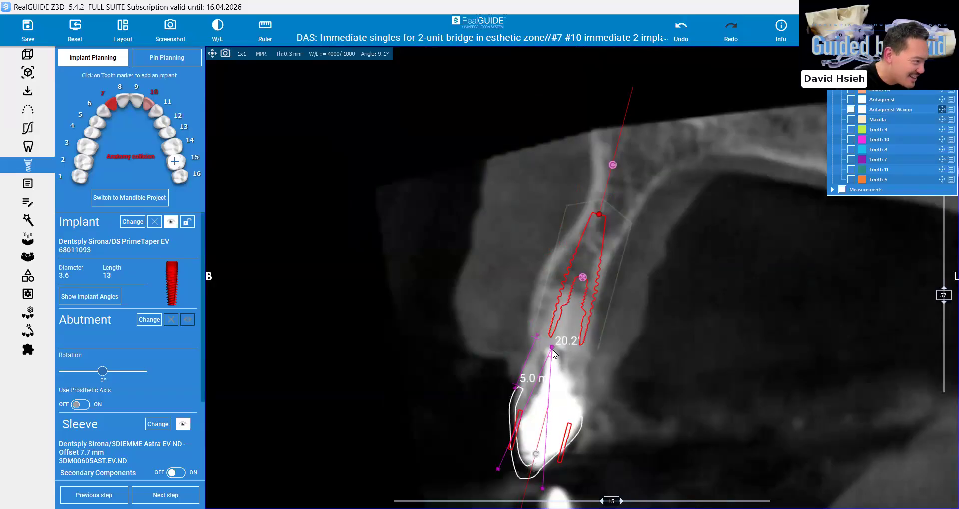
Reposition the angle measurement with one arm along implant 7's axis and the other down the crown's palatal side
scroll(559, 346, "up", 1)
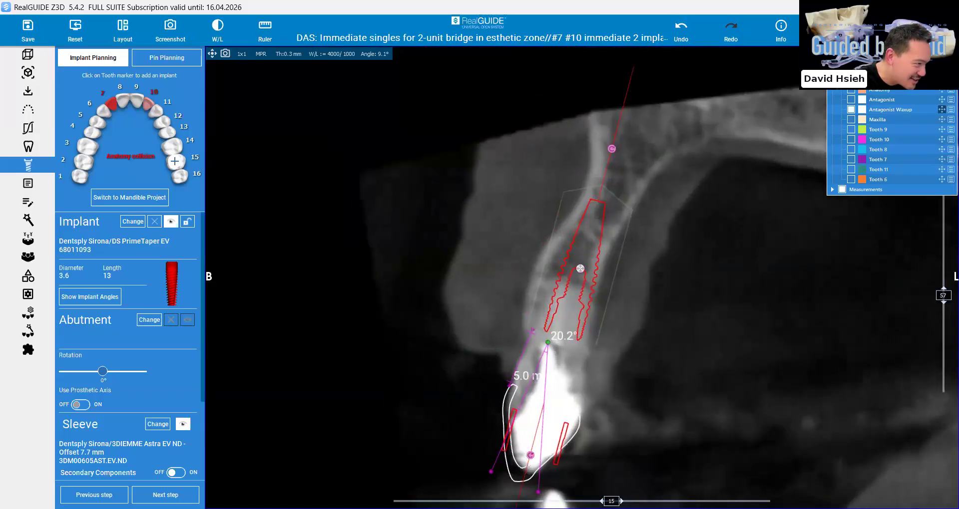
left_click_drag(547, 343, 558, 343)
left_click_drag(492, 471, 561, 480)
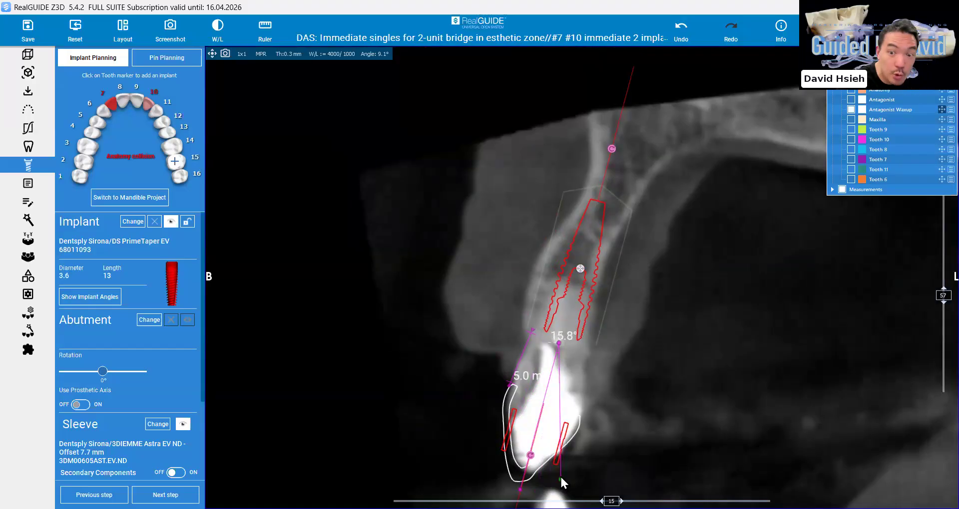
right_click_drag(560, 477, 568, 447)
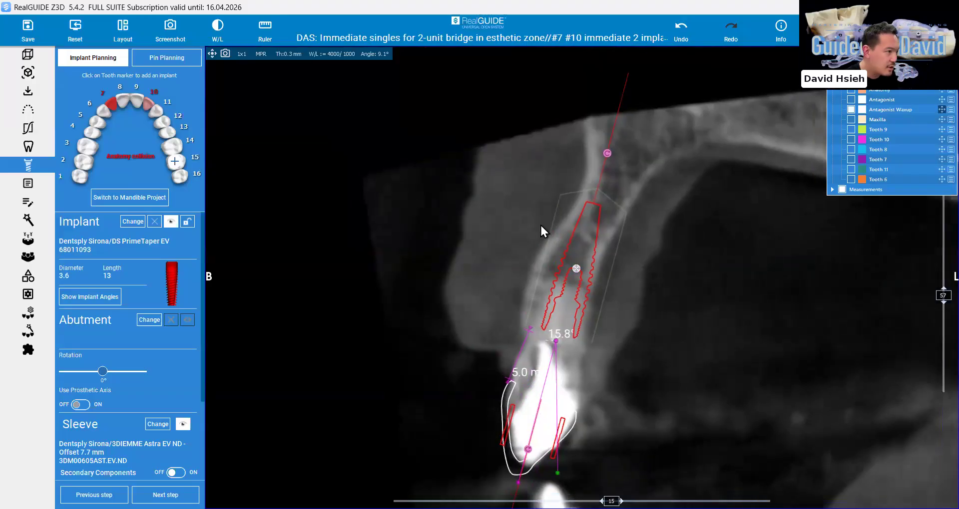
Tilt implant 7 slightly so that its sleeve shifts buccally relative to the waxup crown outline
middle_click_drag(515, 466, 522, 415)
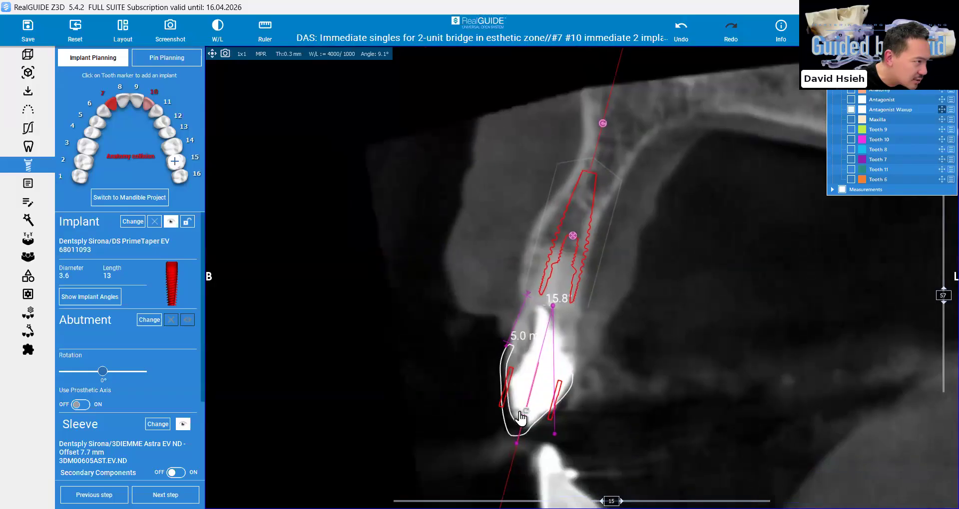
left_click_drag(519, 416, 517, 417)
middle_click_drag(481, 443, 492, 485)
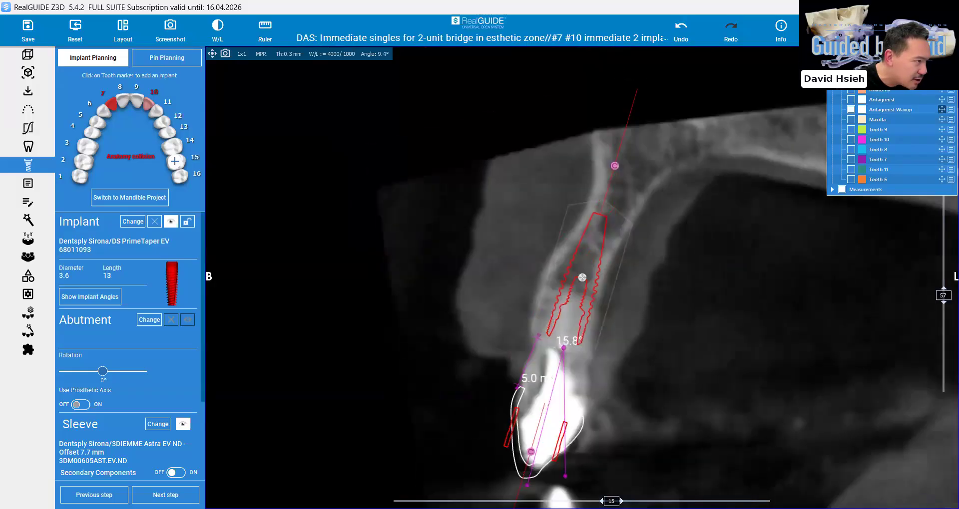
Shorten implant 7 to 11 mm and check its fit within the ridge in rotated cross-section slices
left_click_drag(611, 501, 583, 501)
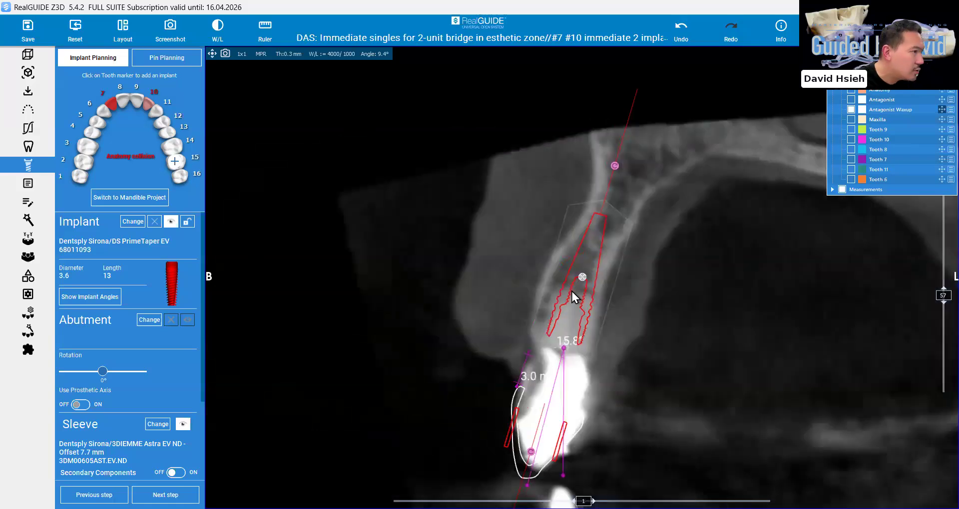
left_click(595, 264)
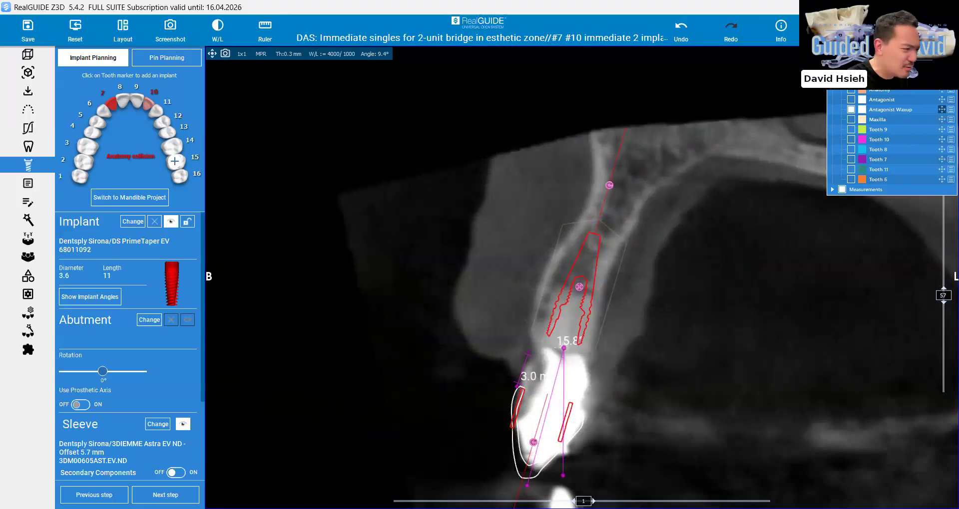
mouse_move(583, 502)
left_mouse_down()
mouse_move(513, 501)
mouse_move(647, 502)
mouse_move(593, 501)
left_mouse_up()
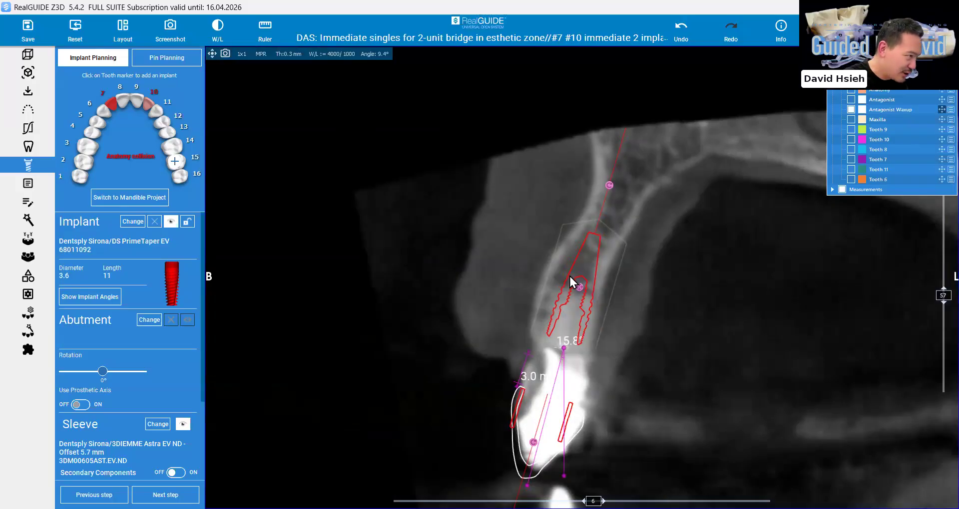
left_click(575, 294)
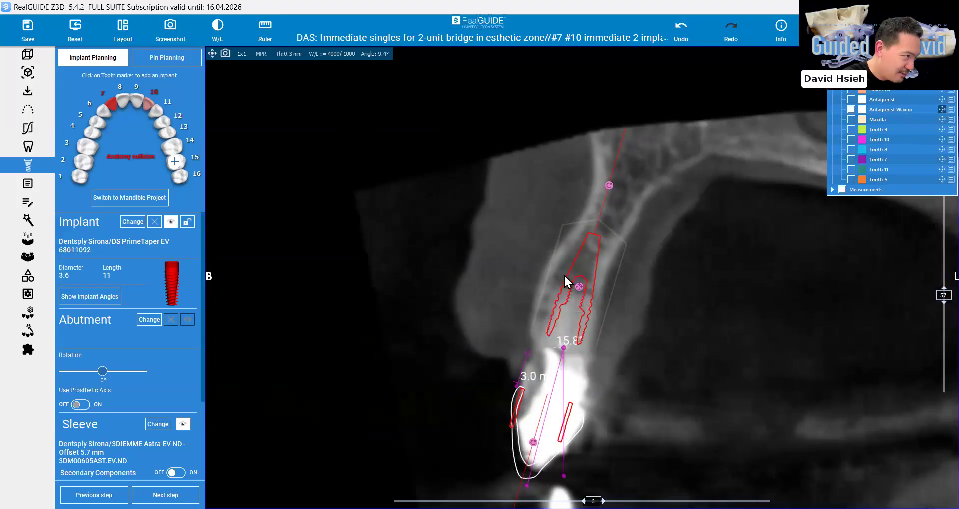
left_click_drag(568, 292, 568, 272)
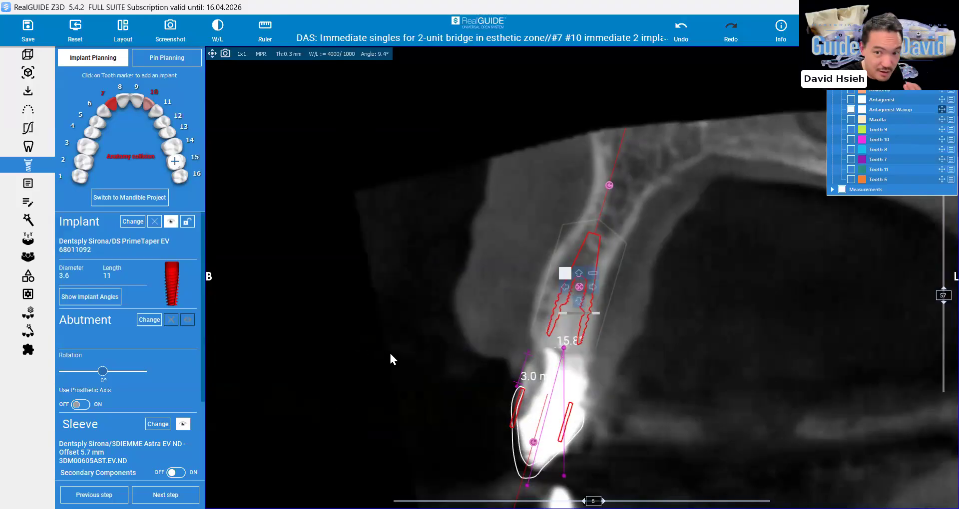
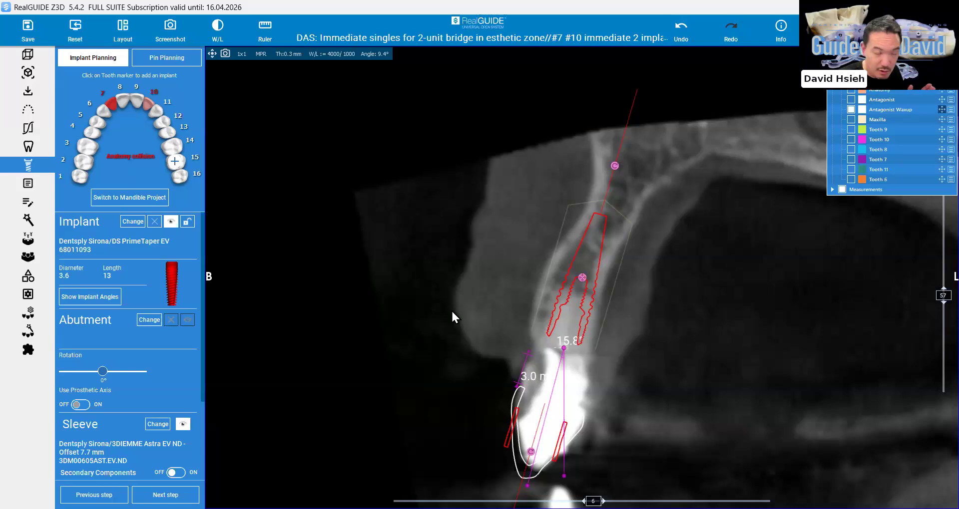
Select implant 10 and fine-tune its buccolingual tilt against the ridge and waxup crown outline in the enlarged cross-section
left_click(211, 56)
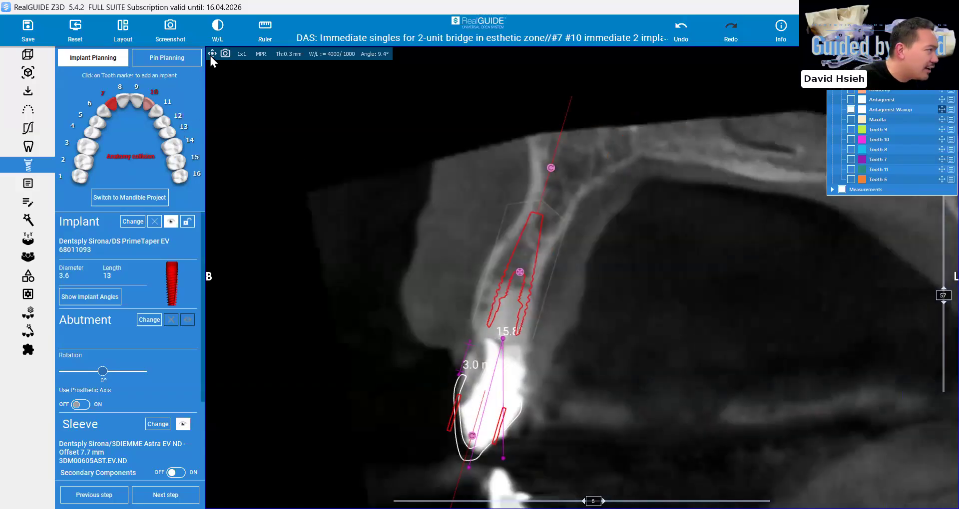
double_click(461, 244)
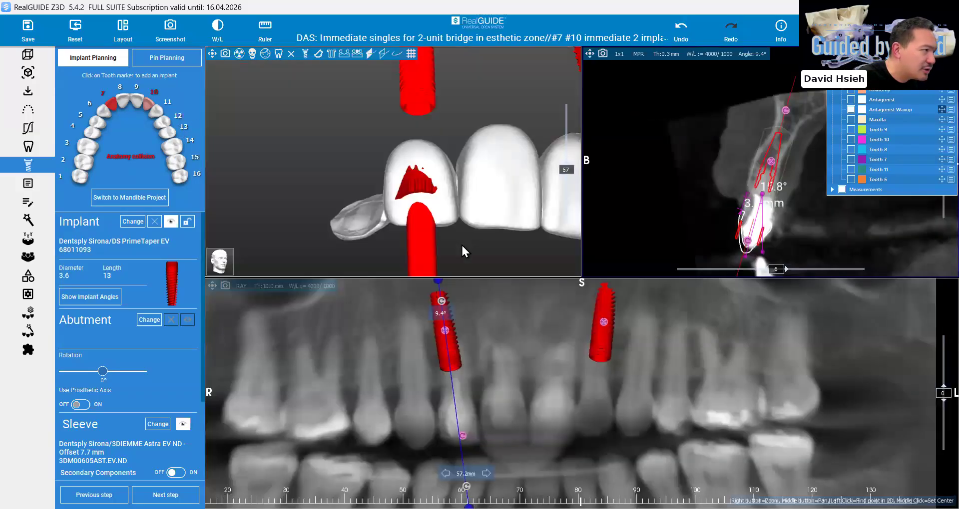
left_click(604, 328)
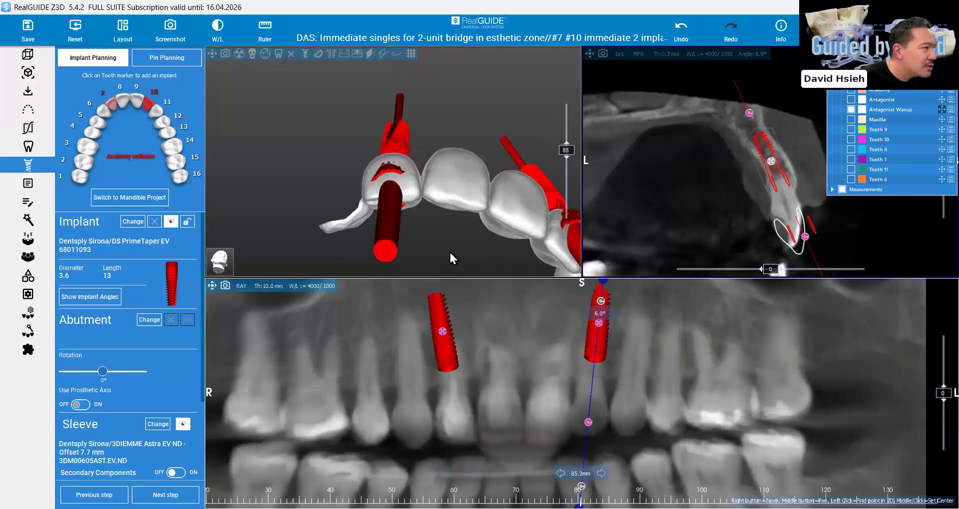
left_click(590, 55)
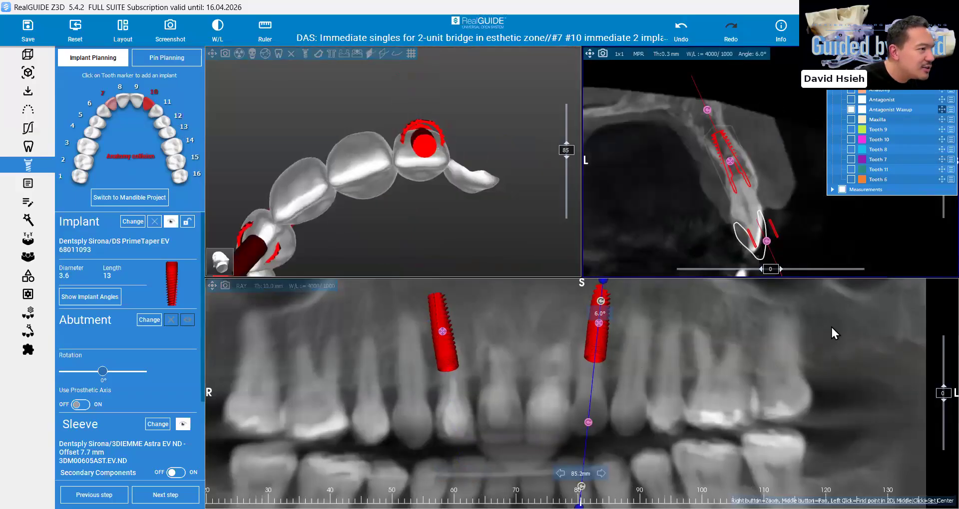
left_click(590, 53)
left_click(590, 53)
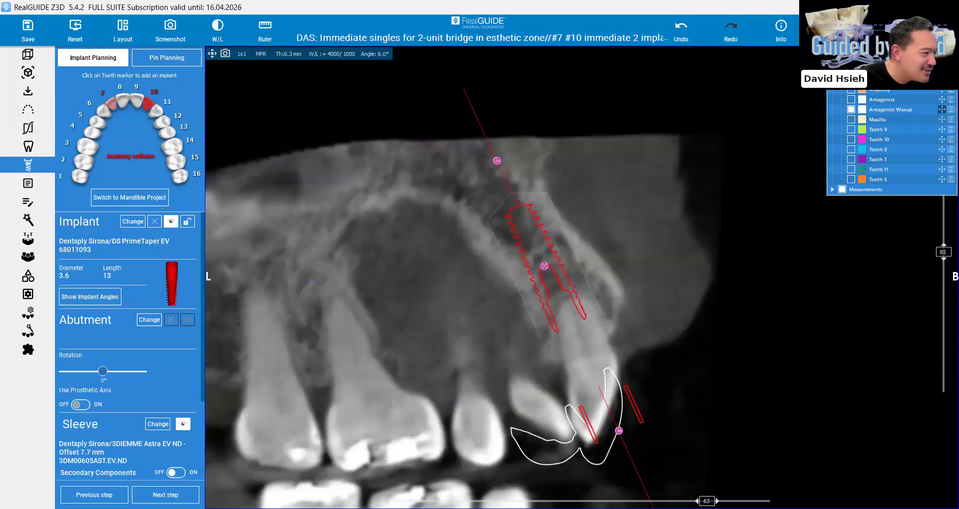
left_click_drag(706, 501, 620, 502)
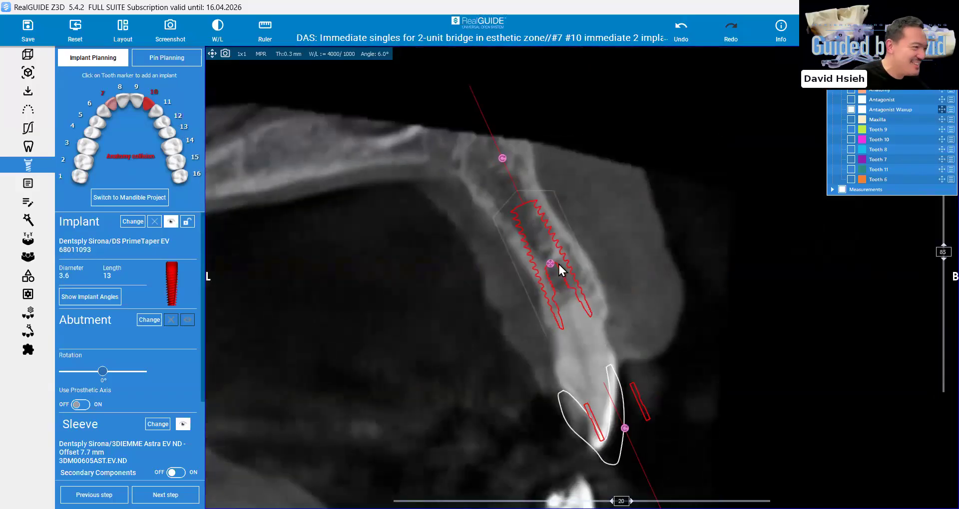
mouse_move(503, 160)
left_mouse_down()
mouse_move(513, 160)
mouse_move(505, 158)
left_mouse_up()
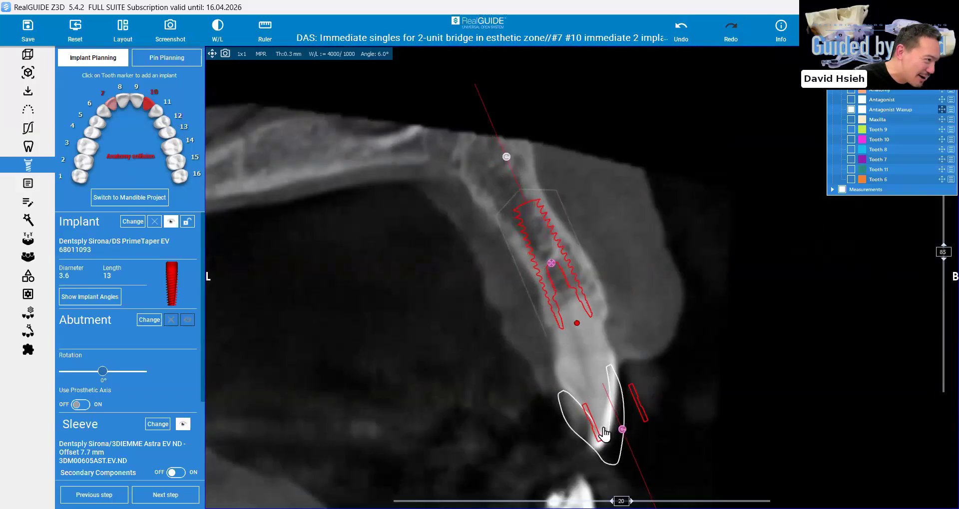
mouse_move(654, 449)
left_mouse_down()
mouse_move(634, 478)
mouse_move(598, 459)
mouse_move(660, 440)
left_mouse_up()
Check implant 10 against the neighbouring roots in a rotated slice and against the waxup crowns in 3D
left_click_drag(620, 501, 427, 501)
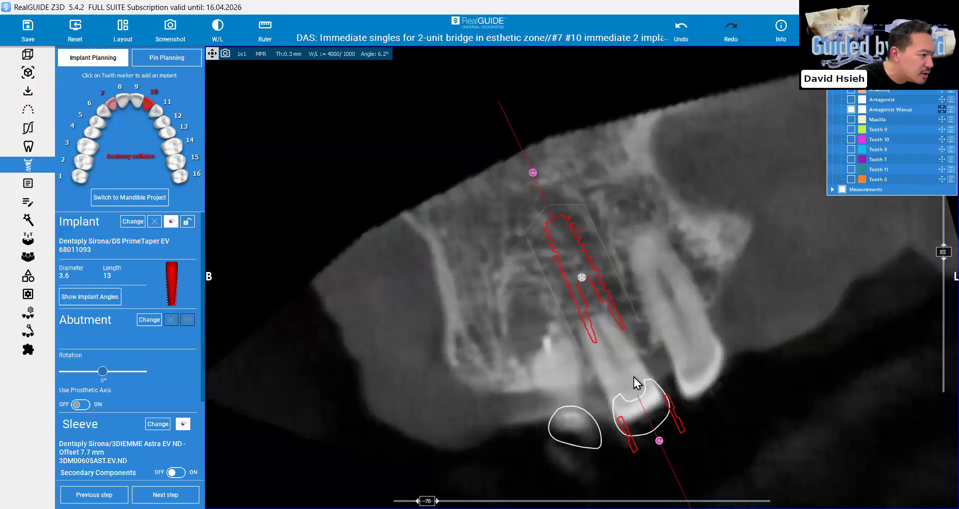
double_click(805, 240)
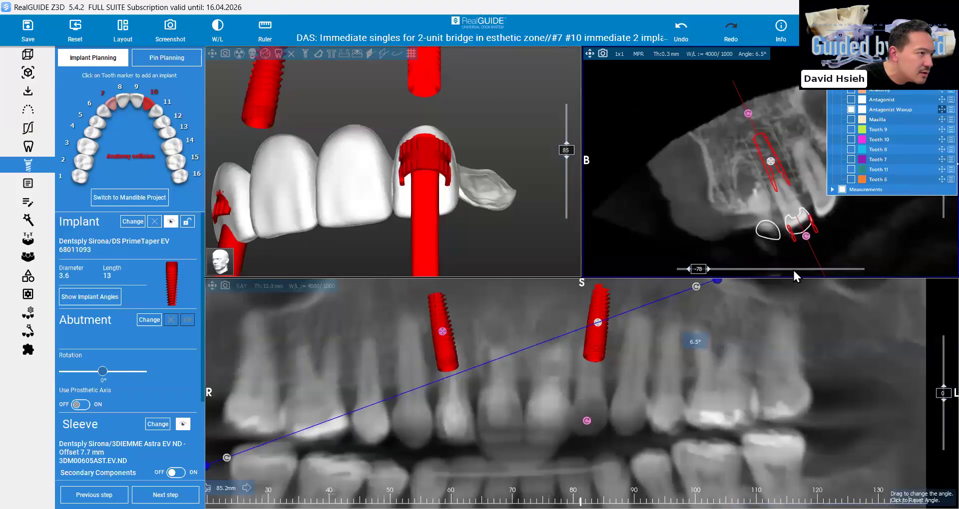
left_click(778, 270)
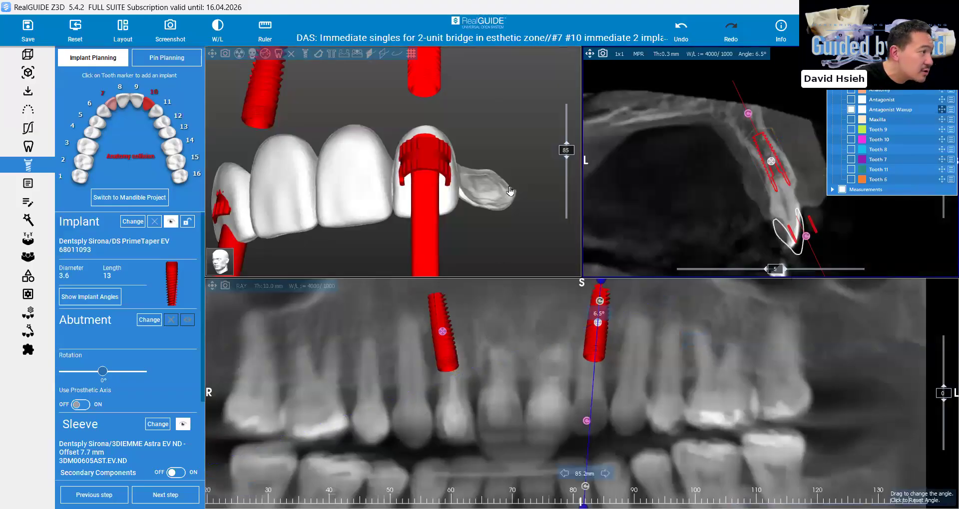
left_click_drag(507, 191, 508, 192)
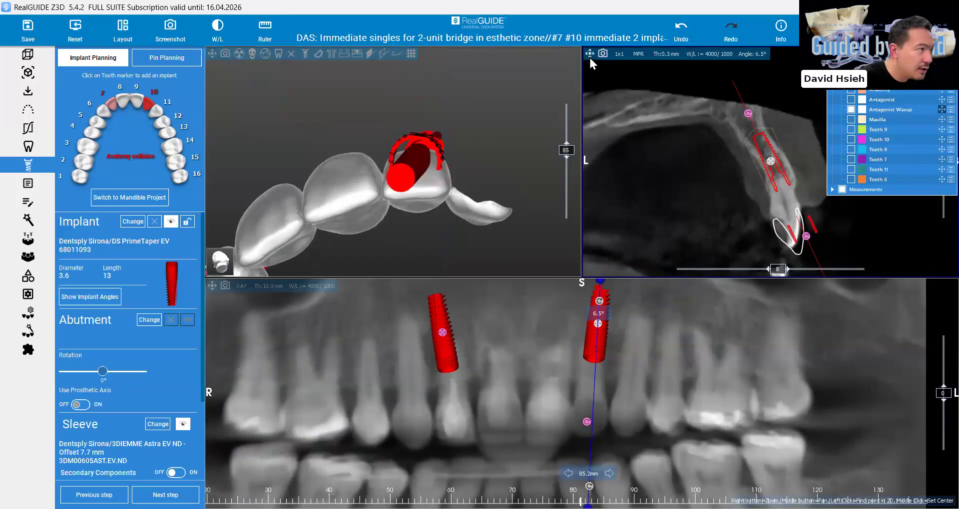
Measure the angle between implant 10's axis and the palatal side of its crown in the enlarged cross-section
double_click(626, 190)
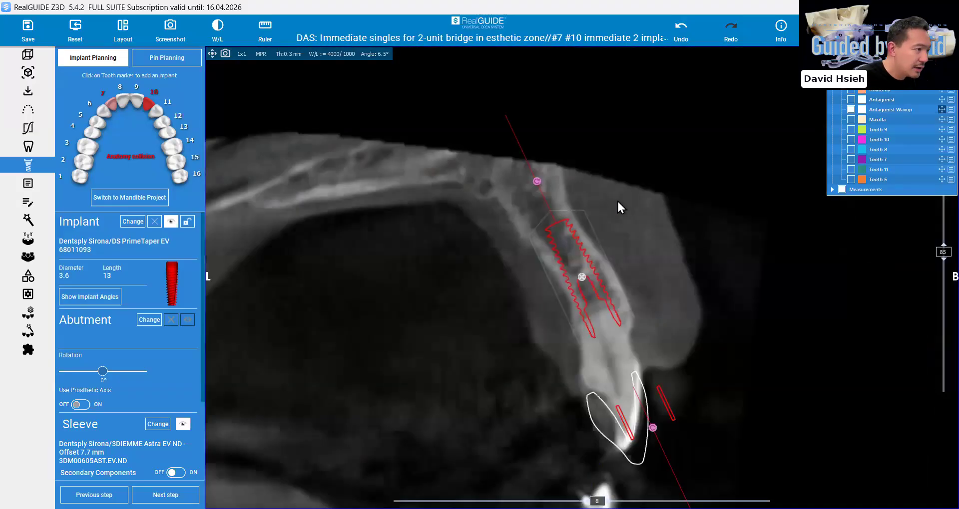
right_click_drag(617, 200, 623, 269)
middle_click_drag(624, 269, 580, 228)
mouse_move(545, 242)
left_click_drag(539, 241, 542, 243)
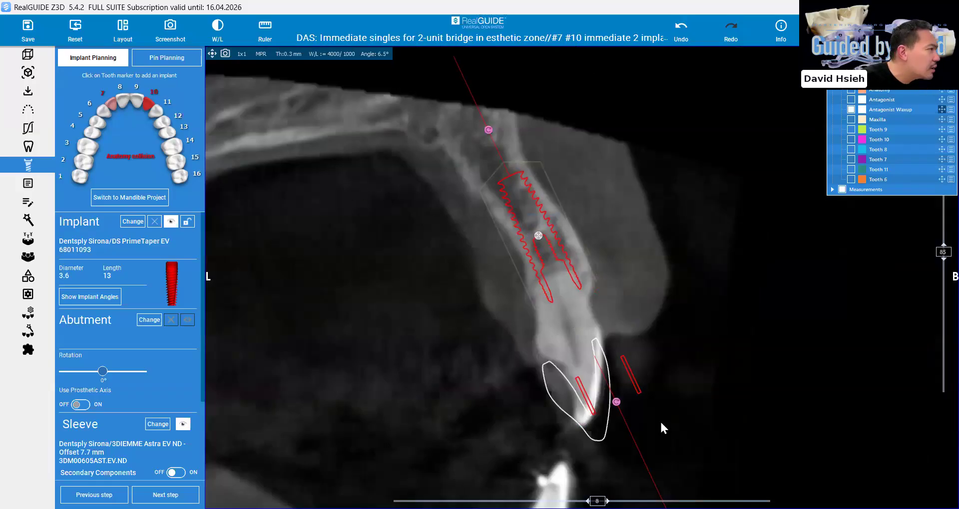
left_click(266, 31)
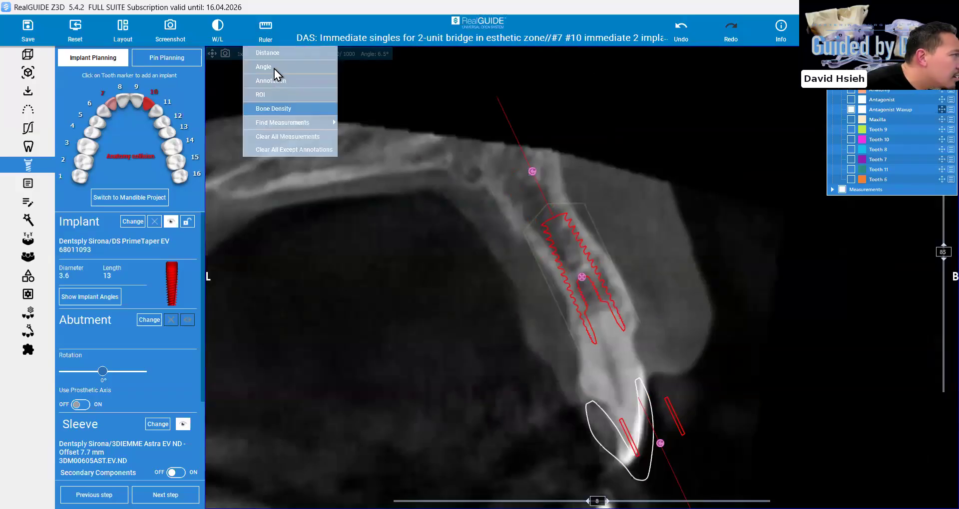
left_click(612, 343)
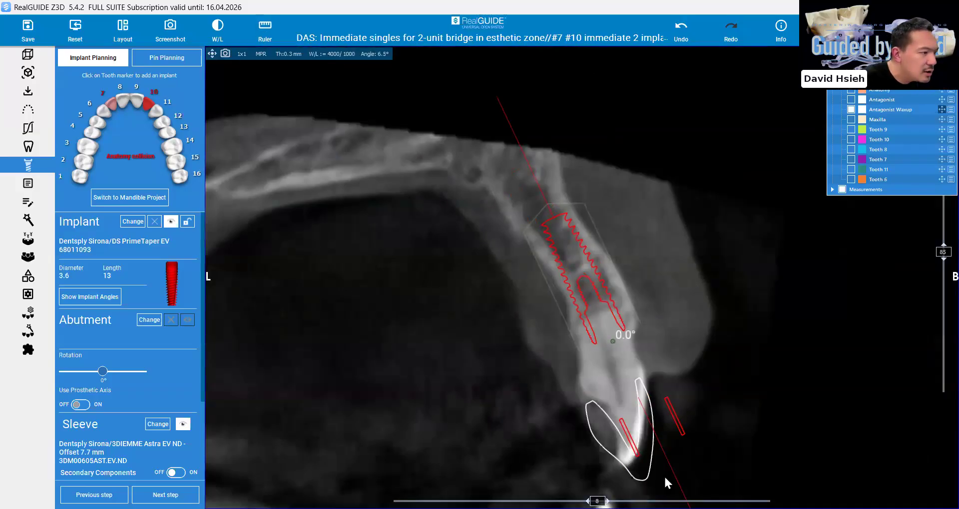
left_click(679, 484)
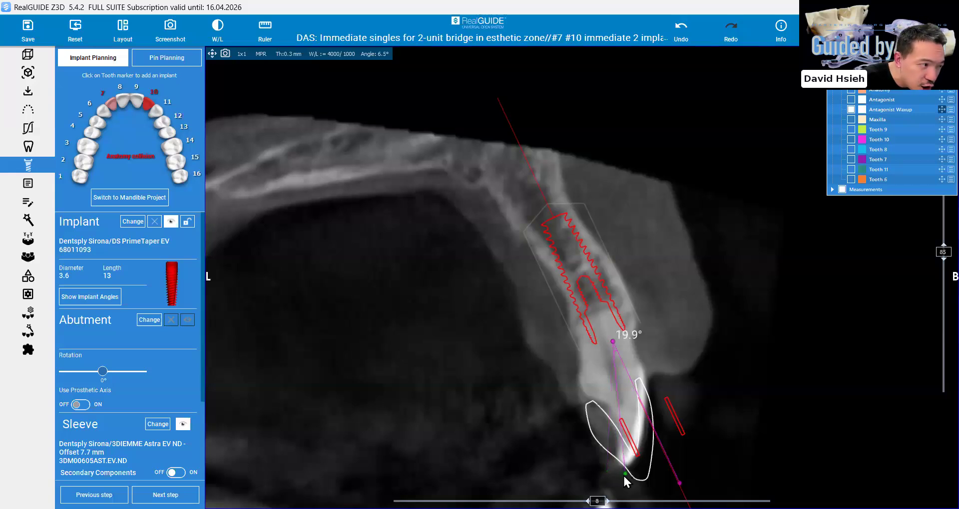
left_click(624, 474)
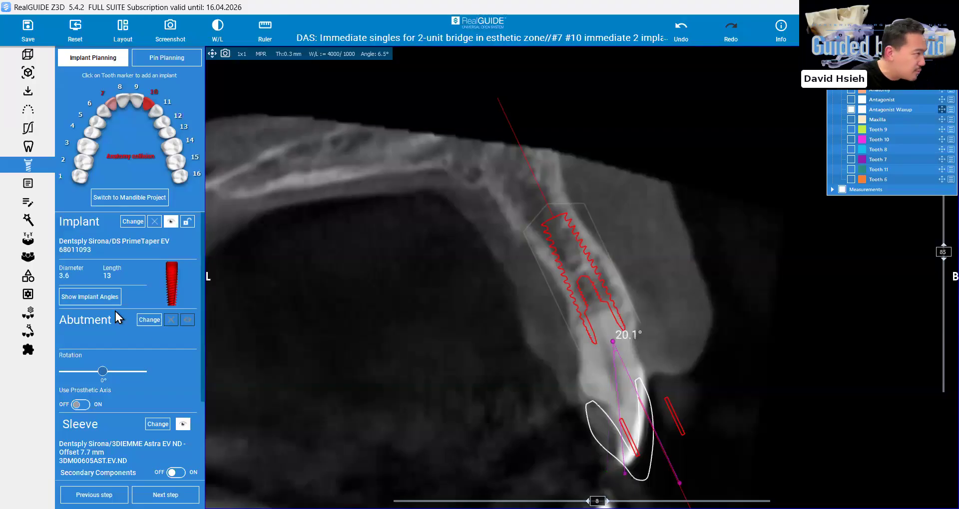
Tilt implant 10 slightly palatally so its axis moves toward the crown, and check its fit in rotated slices
left_click(608, 309)
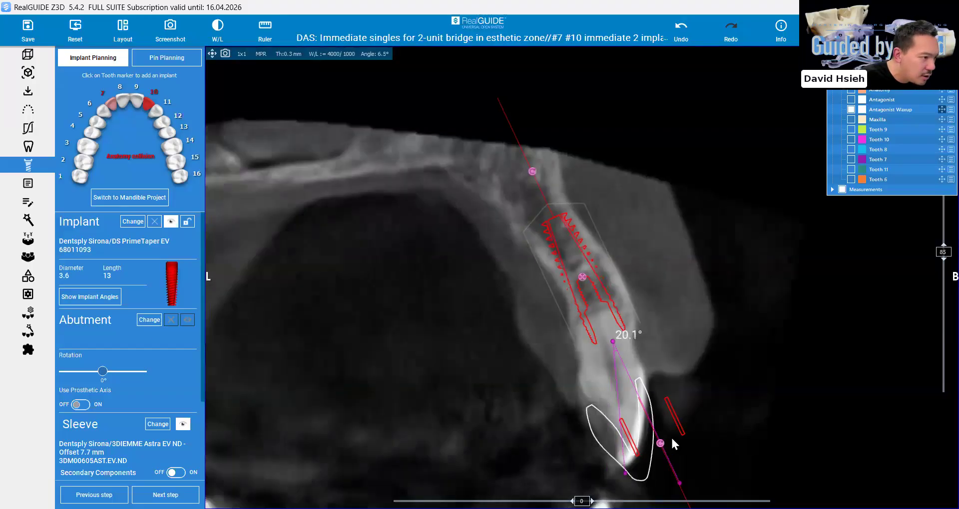
left_click_drag(658, 447, 653, 447)
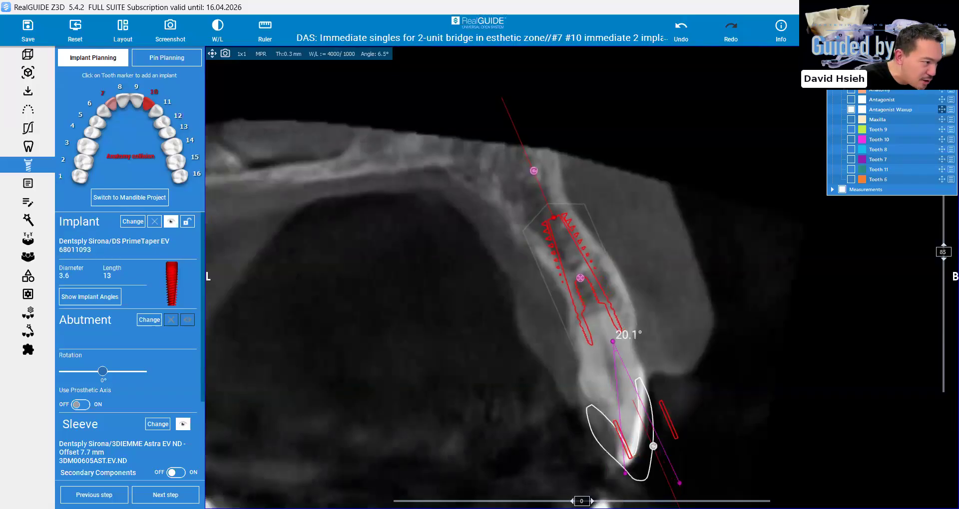
scroll(582, 278, "up", 1)
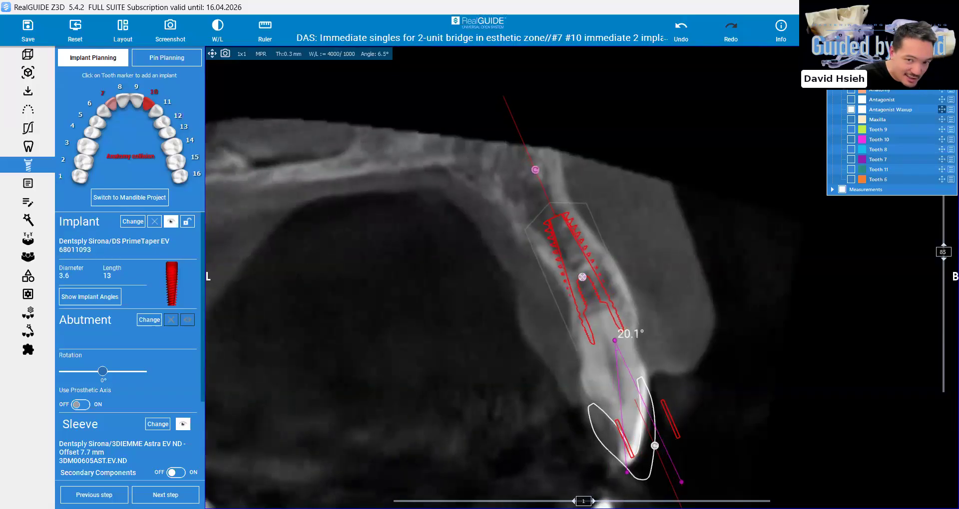
scroll(581, 277, "up", 13)
scroll(625, 401, "down", 3)
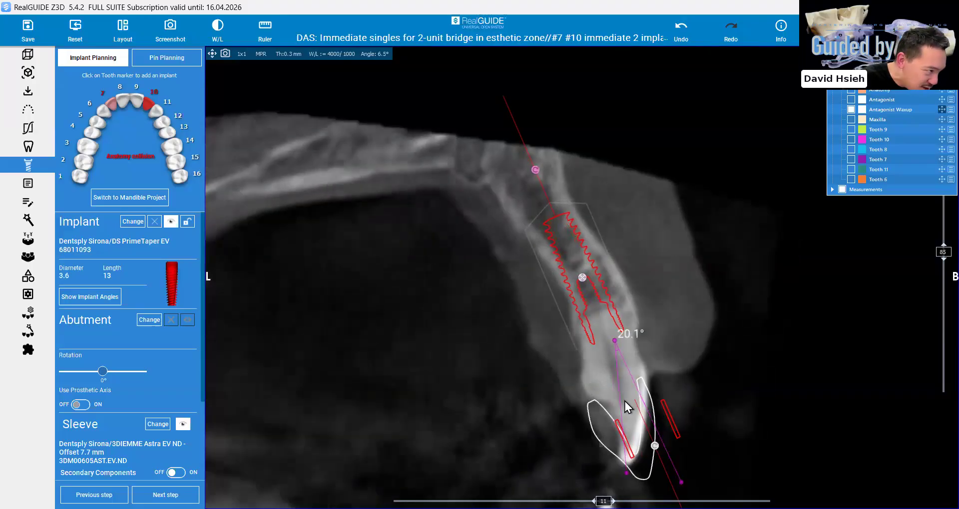
scroll(619, 345, "down", 3)
Reposition the angle measurement's vertex and both arms to follow implant 10's axis and the palatal side of the crown
left_click_drag(612, 344, 613, 344)
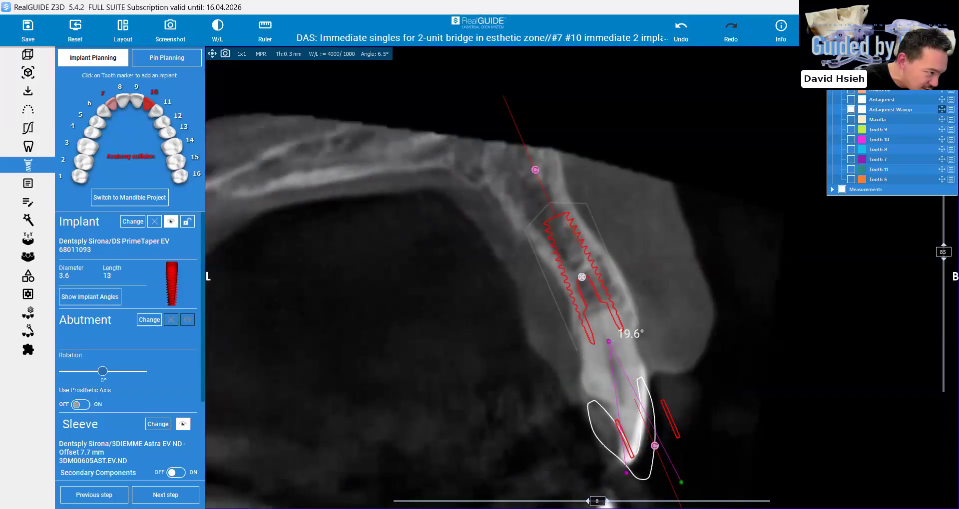
left_click_drag(681, 482, 616, 475)
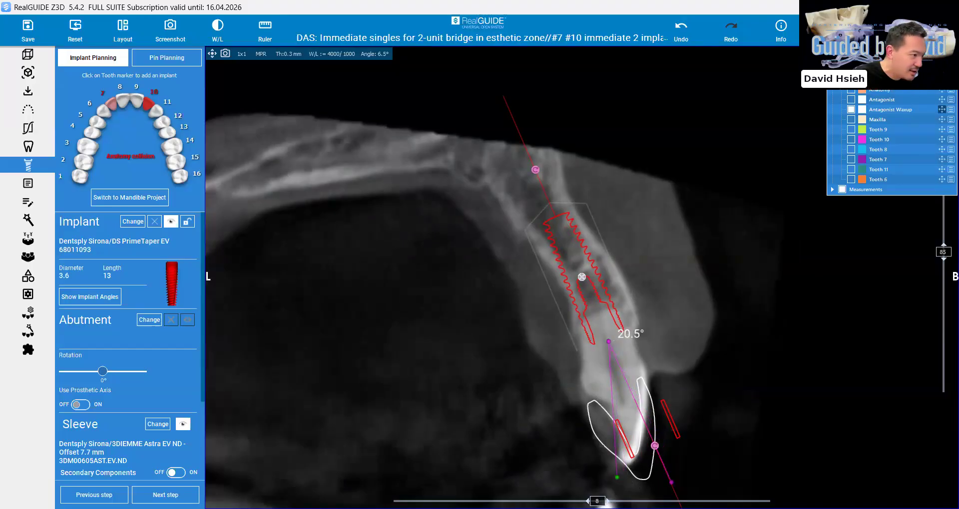
Try tilting implant 10 further buccally along the ridge and check the sleeve's position against the crown in 3D
left_click_drag(597, 501, 629, 501)
left_click_drag(654, 447, 670, 440)
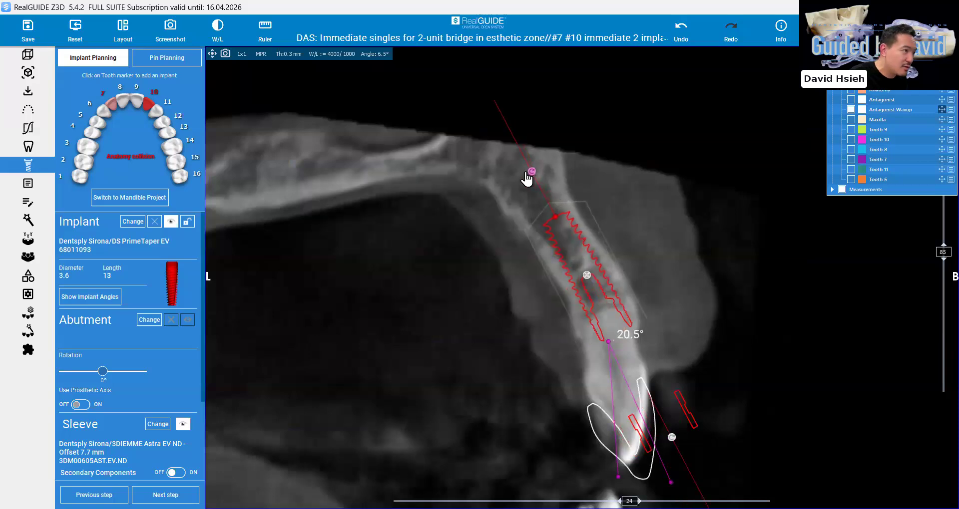
left_click_drag(527, 175, 519, 179)
left_click_drag(672, 437, 676, 435)
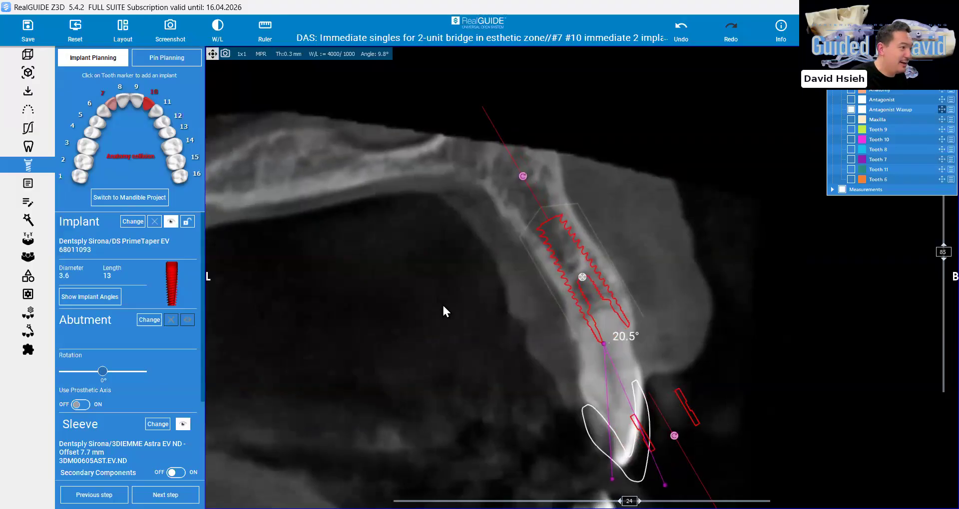
double_click(453, 217)
left_click_drag(452, 215, 454, 217)
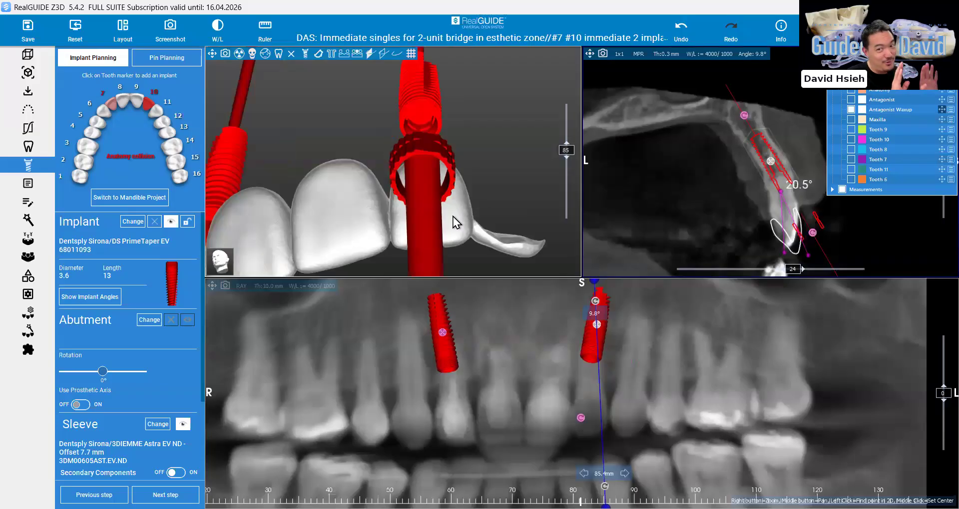
Undo the last three rotations of implant 10
left_click(682, 27)
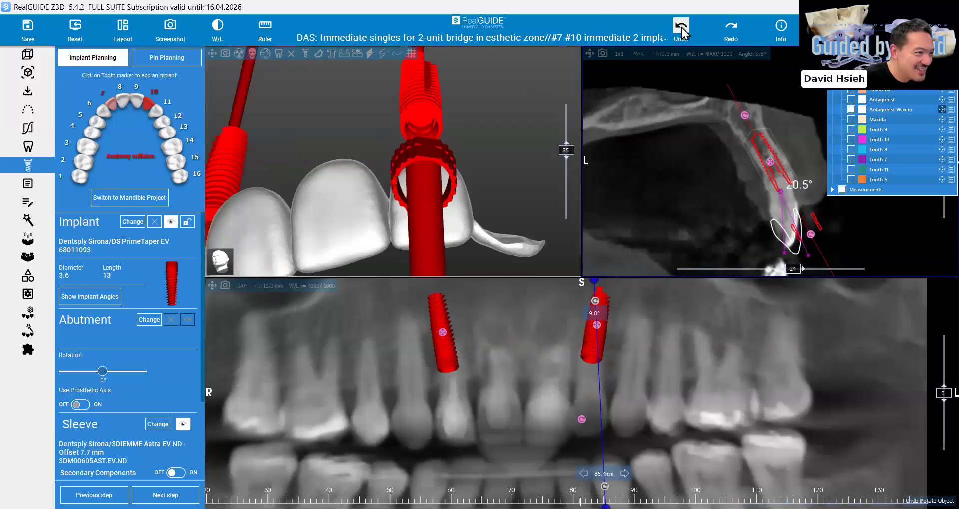
left_click(682, 29)
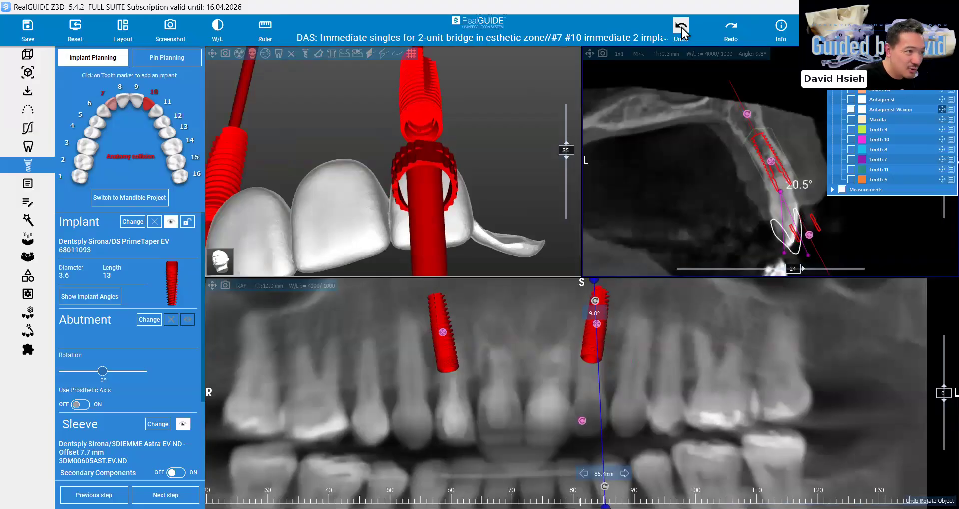
left_click(681, 29)
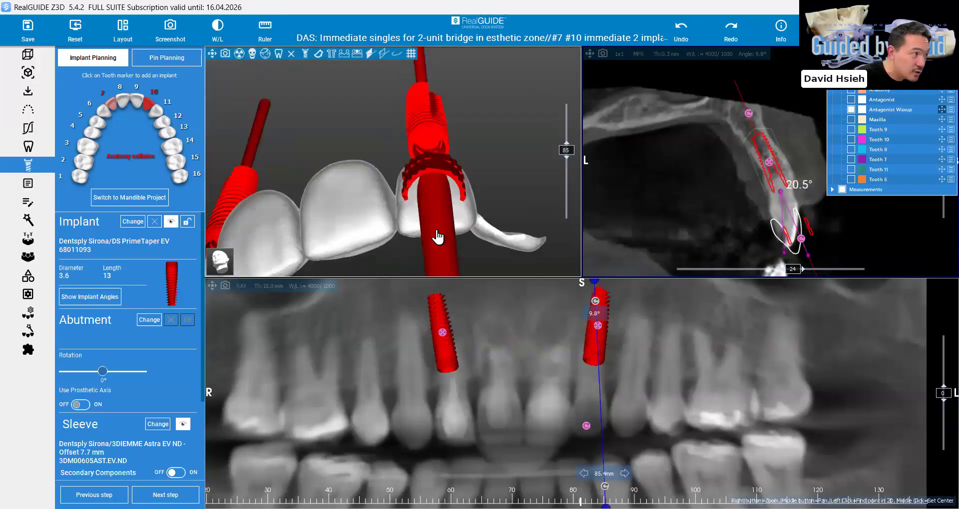
Examine where implant 10's axis and sleeve emerge relative to the waxup crowns from the incisal and facial sides
left_click_drag(437, 233, 437, 187)
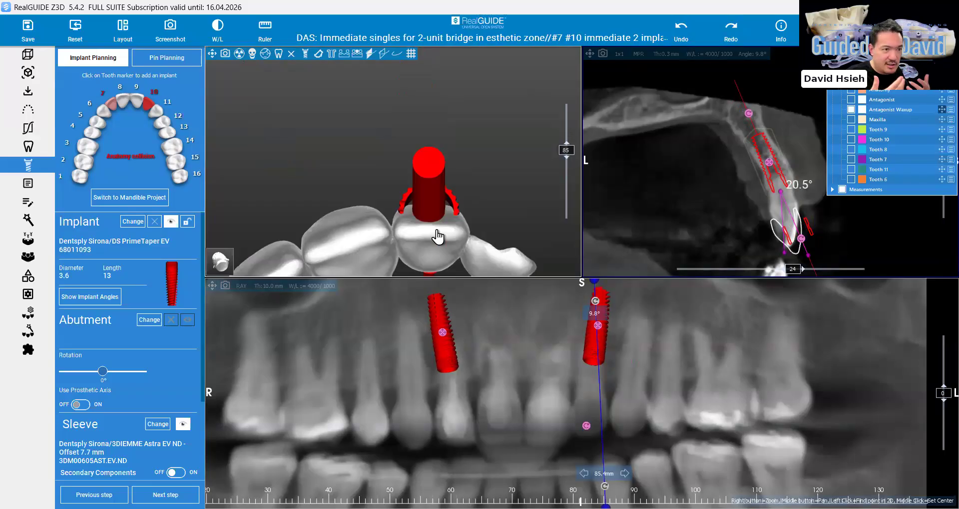
left_click_drag(438, 219, 475, 205)
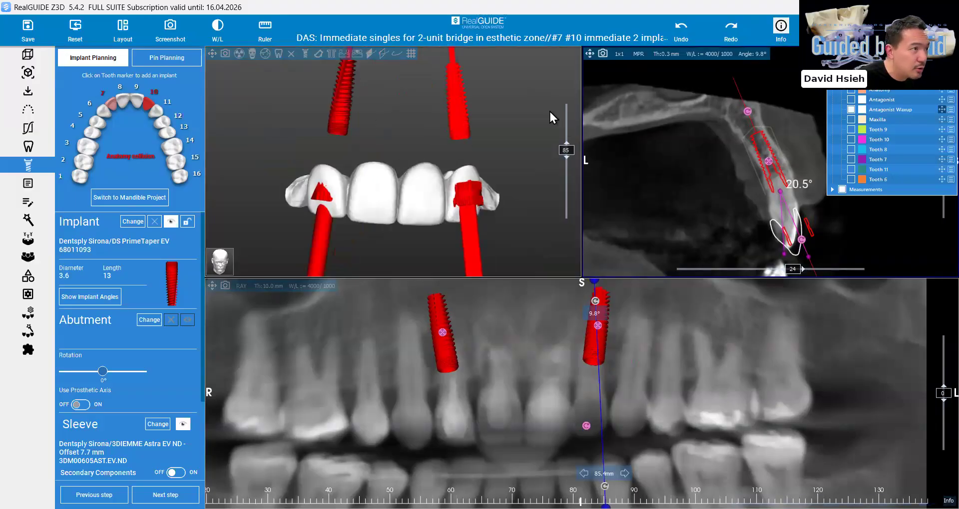
left_click(132, 222)
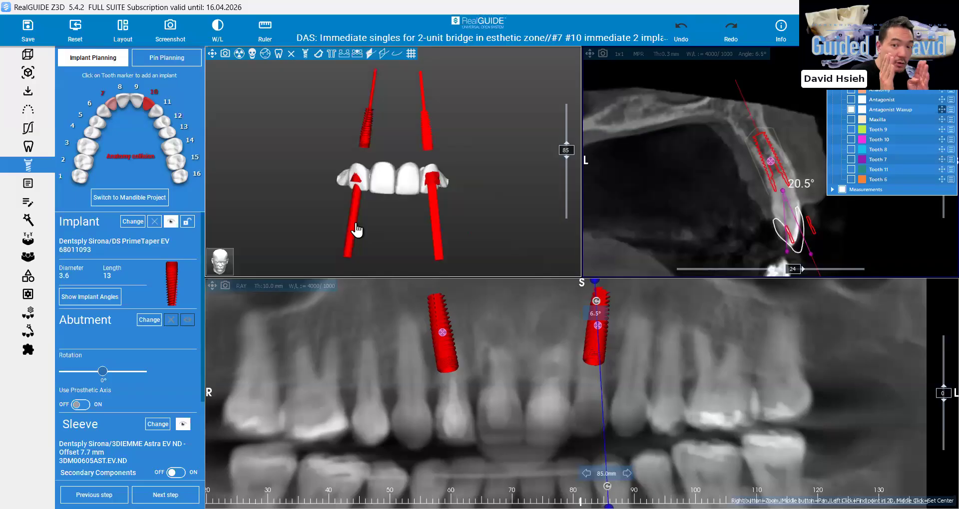
Show the implant angles and make implant 7 the master to compare implant 10's divergence from it
left_click(95, 298)
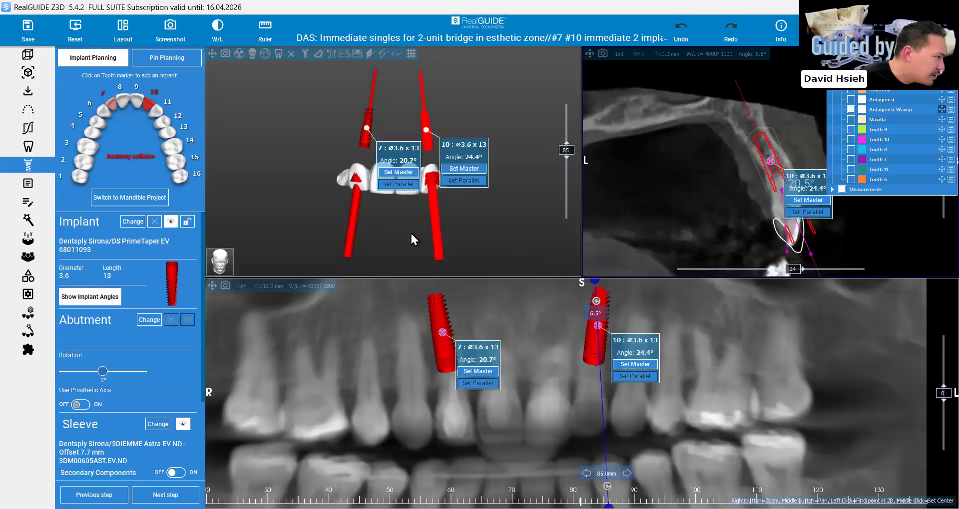
middle_click_drag(418, 223, 419, 237)
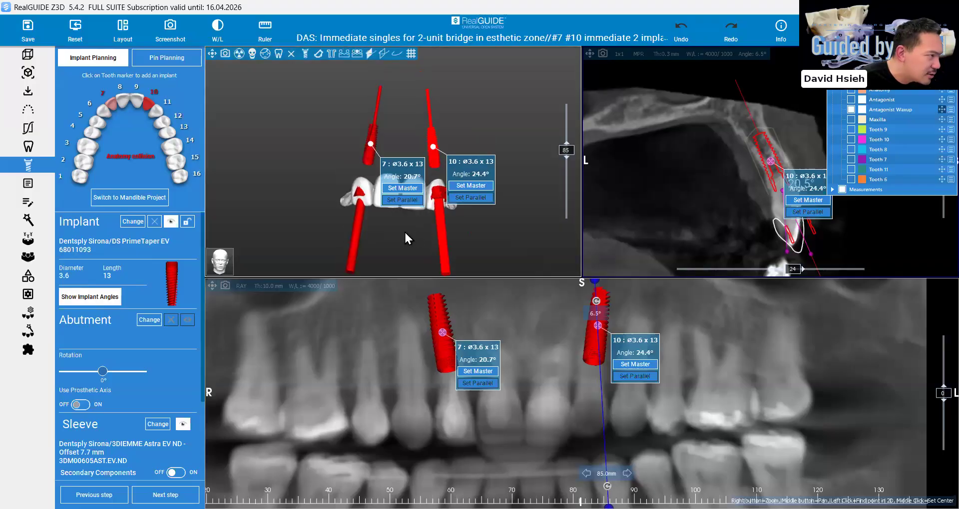
left_click_drag(403, 231, 405, 233)
left_click(412, 234)
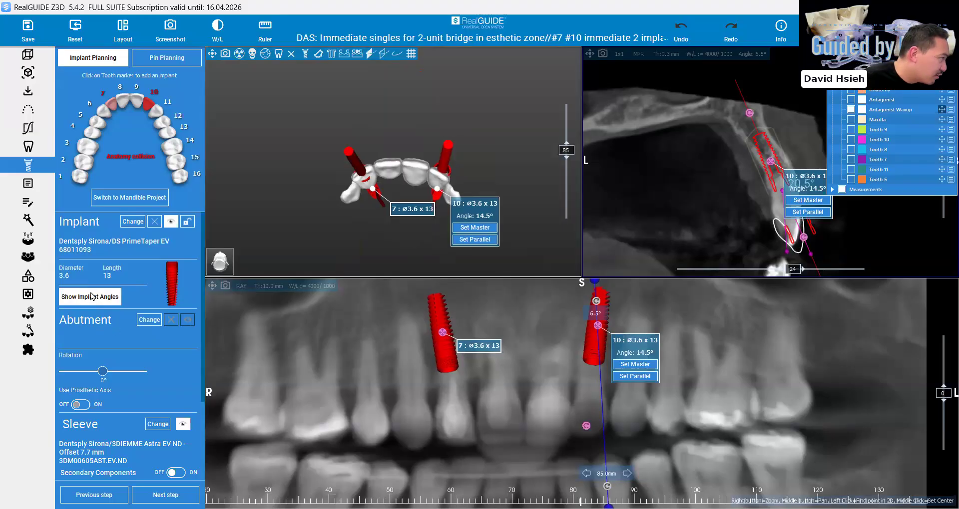
Hide the implant angles and the antagonist waxup, and show the anatomy scan around both implants
left_click_drag(436, 219, 427, 240)
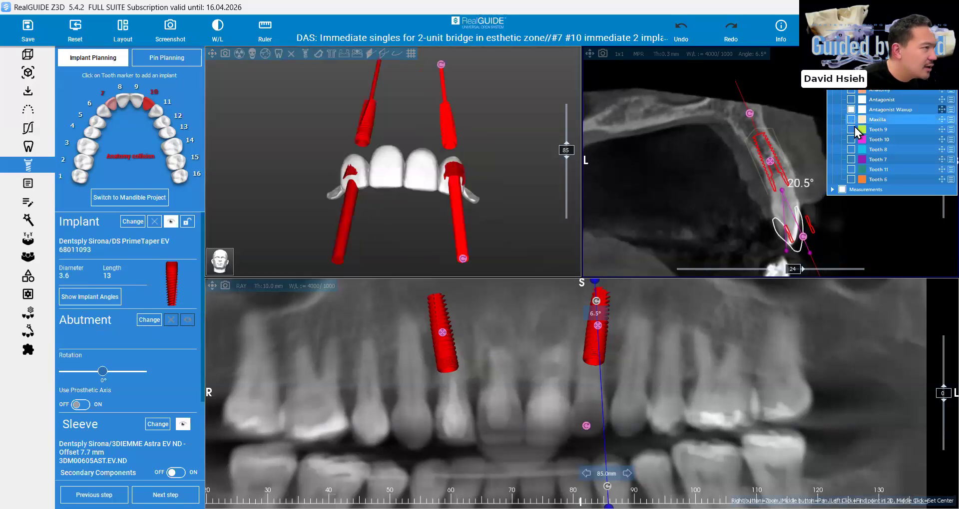
left_click(851, 110)
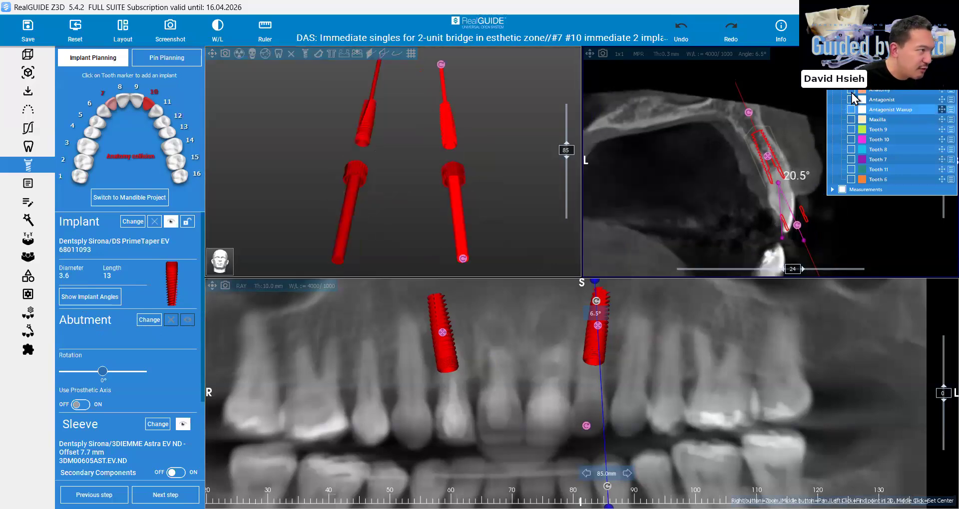
left_click(852, 92)
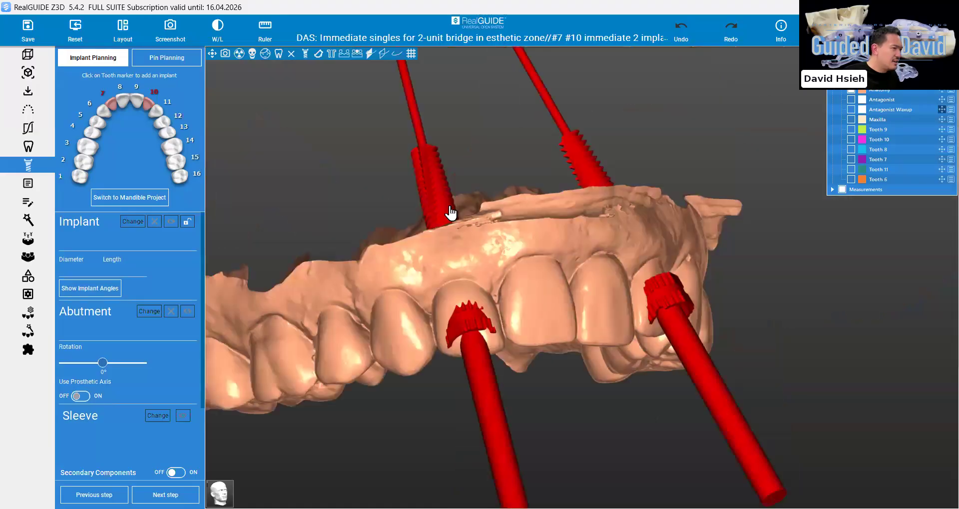
Replace implant 7's sleeve with the Dynamic Abutment Sleeve D 4.8 mm, picked from the full sleeve library
left_click(110, 102)
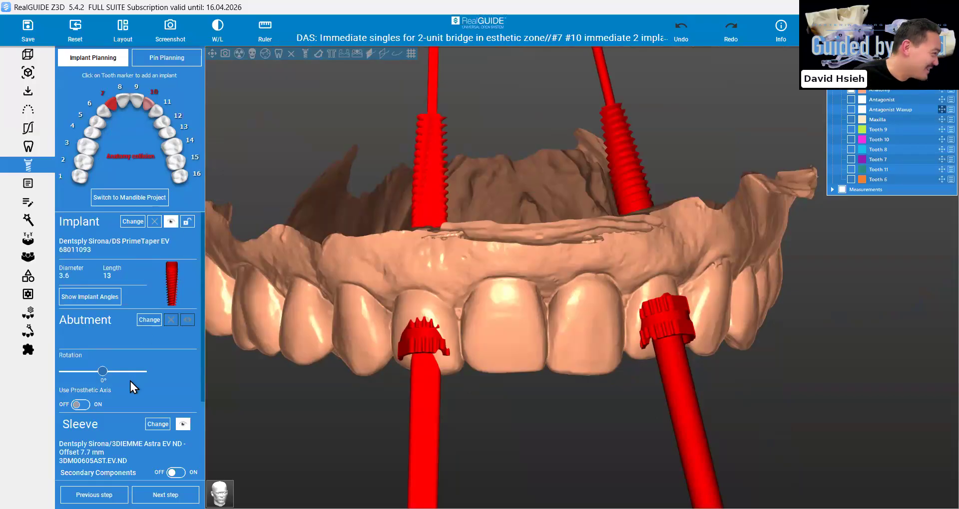
scroll(145, 382, "down", 2)
left_click(156, 340)
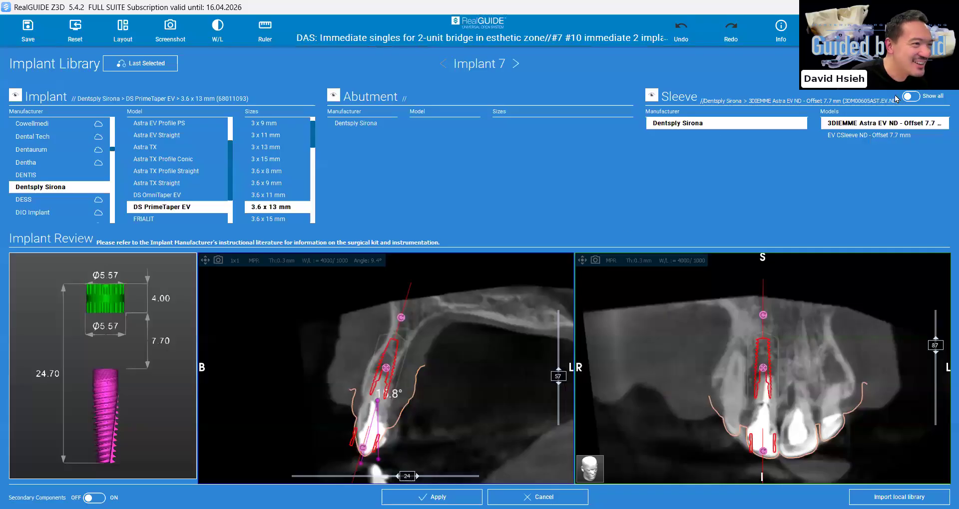
left_click(911, 97)
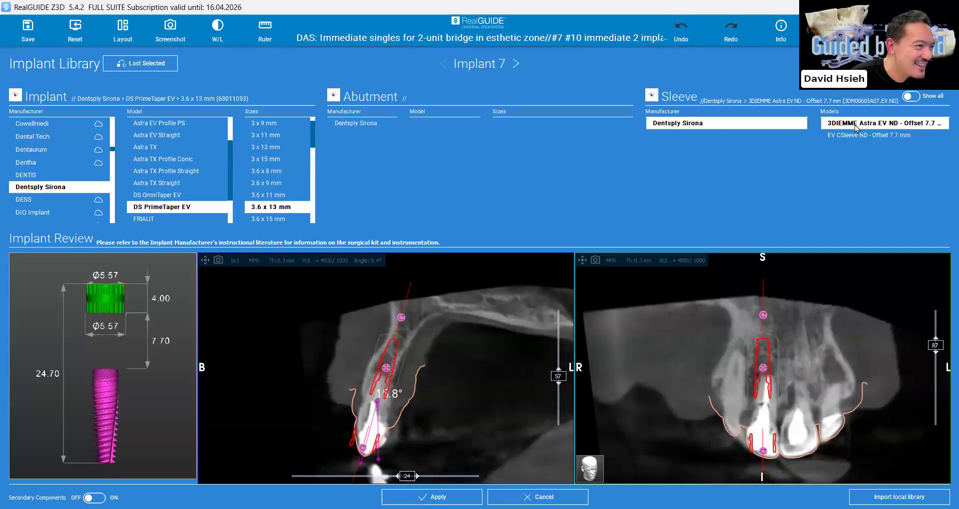
left_click(689, 220)
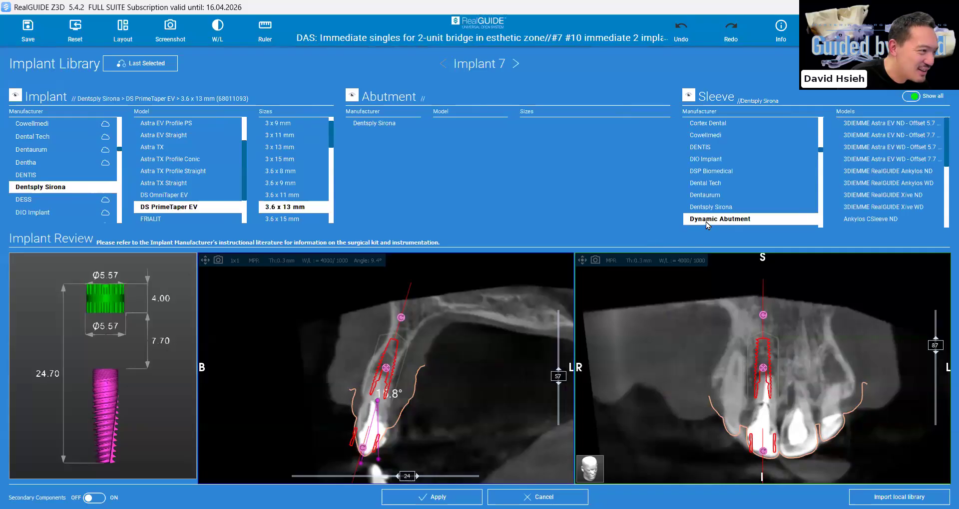
left_click(764, 221)
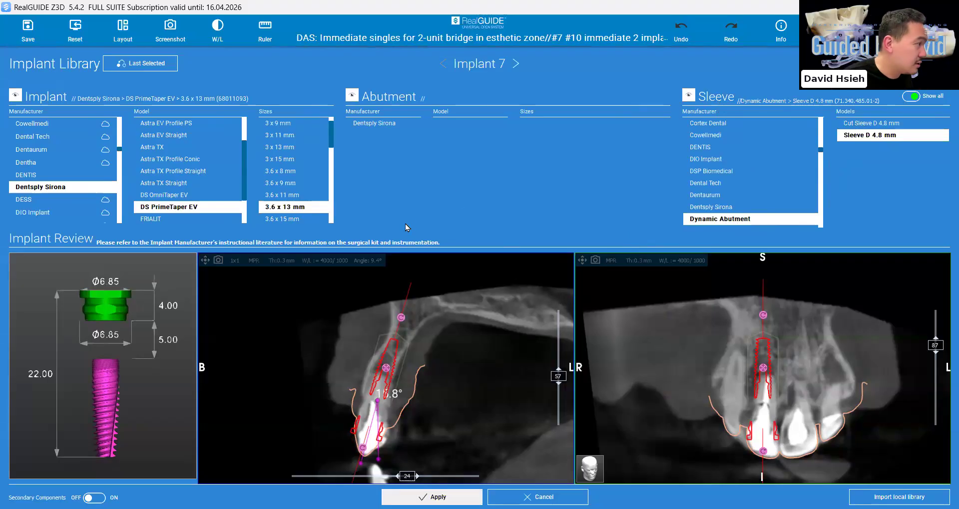
Make the anatomy scan semi-transparent and check how the sleeve of implant 7 sits in the tooth
scroll(410, 167, "up", 2)
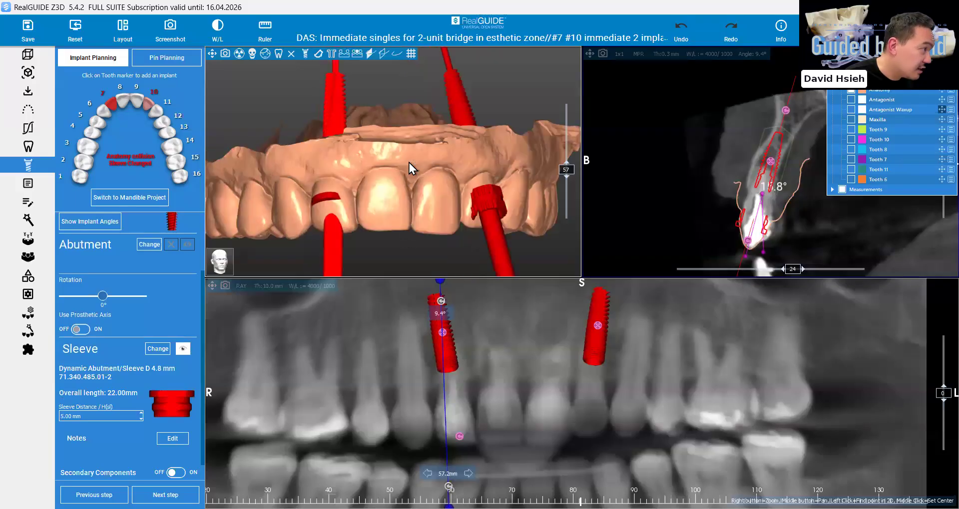
right_click(442, 228)
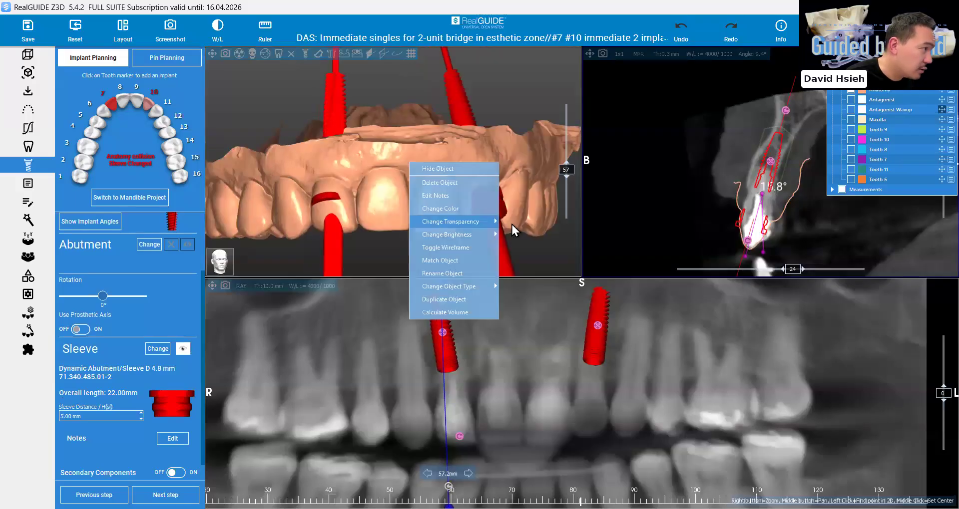
left_click(434, 248)
left_click_drag(433, 242, 383, 237)
scroll(247, 349, "up", 1)
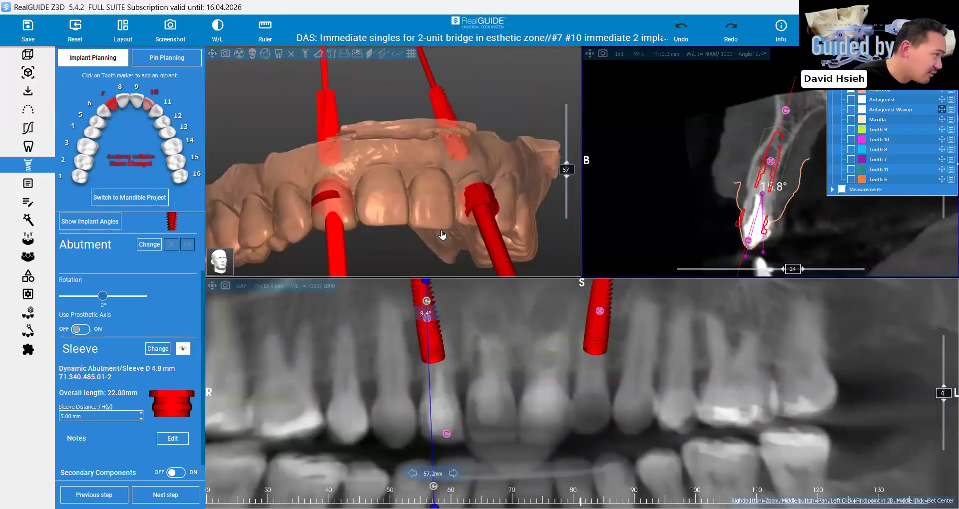
left_click_drag(442, 235, 442, 236)
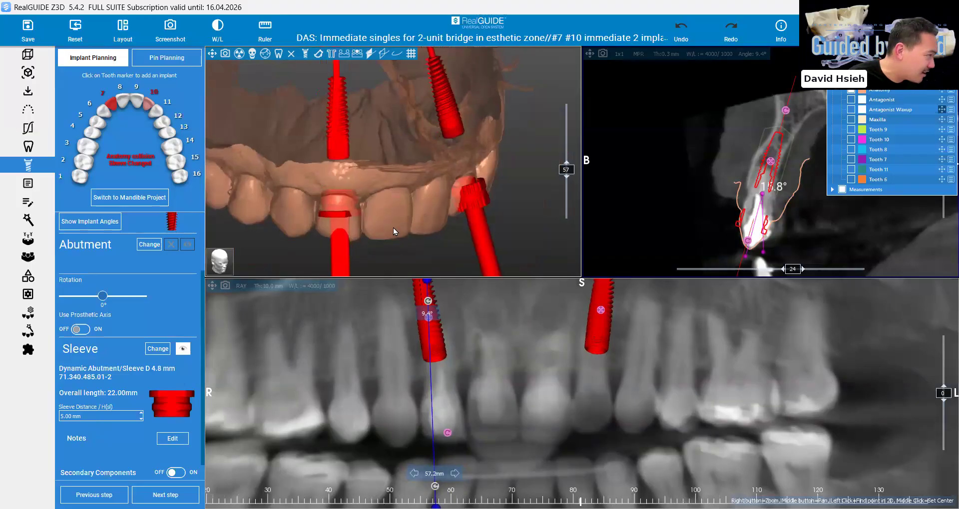
Set the sleeve distance of implant 7 to 7.00 mm
scroll(362, 215, "up", 2)
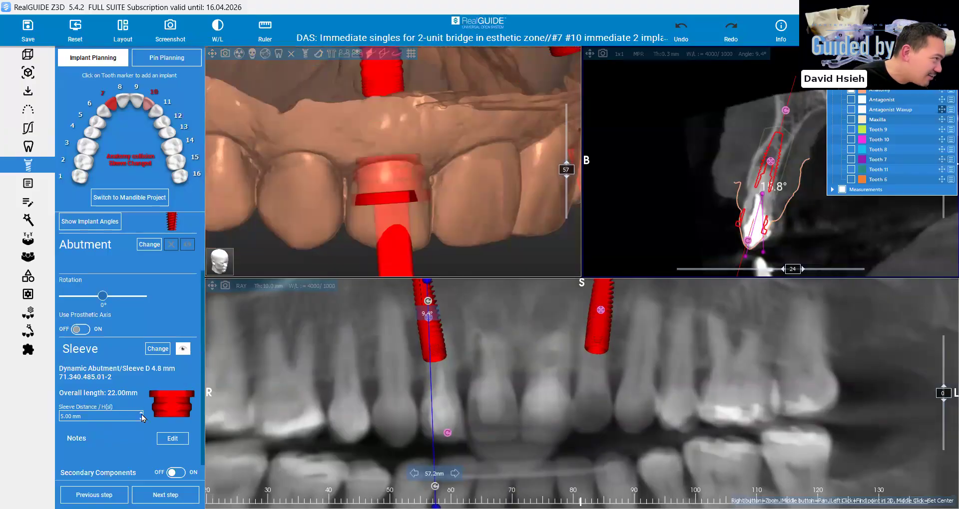
left_click(141, 414)
left_click(141, 414)
left_click(140, 414)
left_click(141, 414)
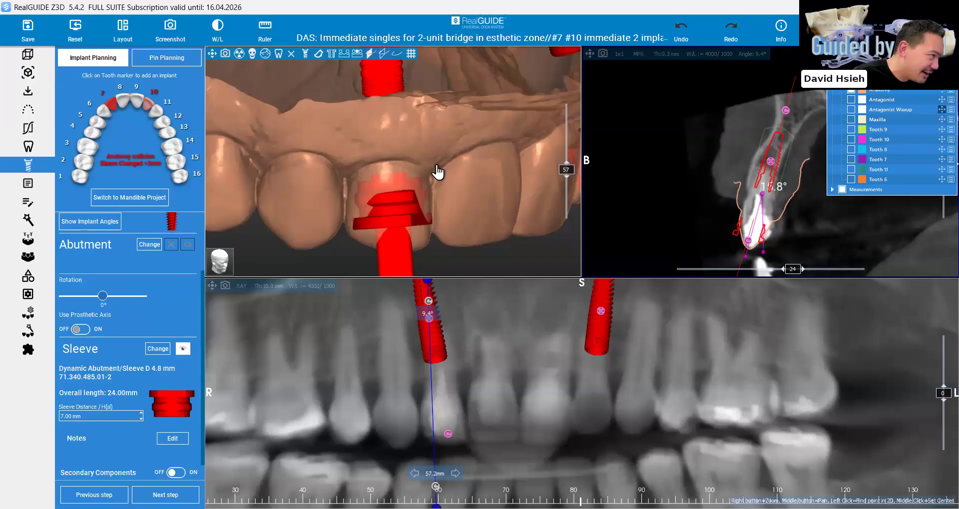
Replace implant 10's sleeve with the Dynamic Abutment Sleeve D 4.8 mm
left_click_drag(451, 195, 449, 193)
left_click(149, 103)
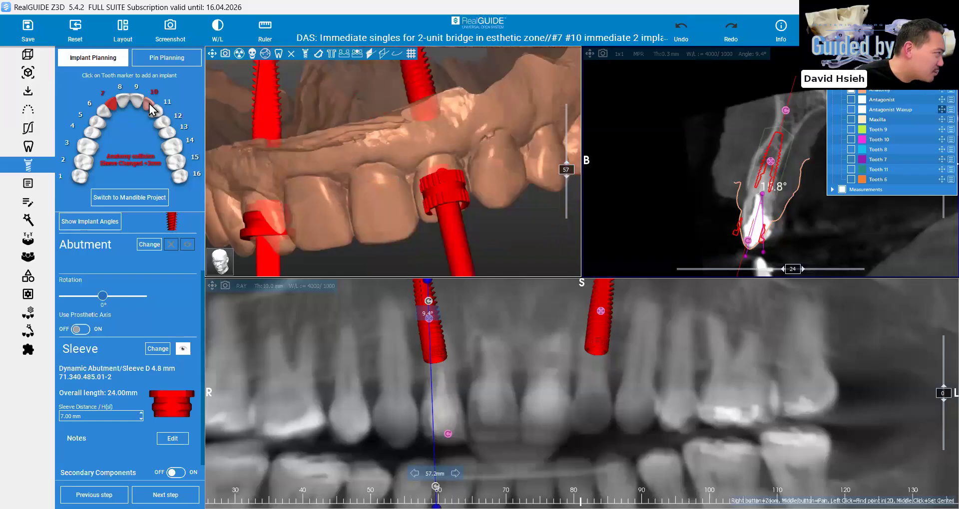
left_click(158, 349)
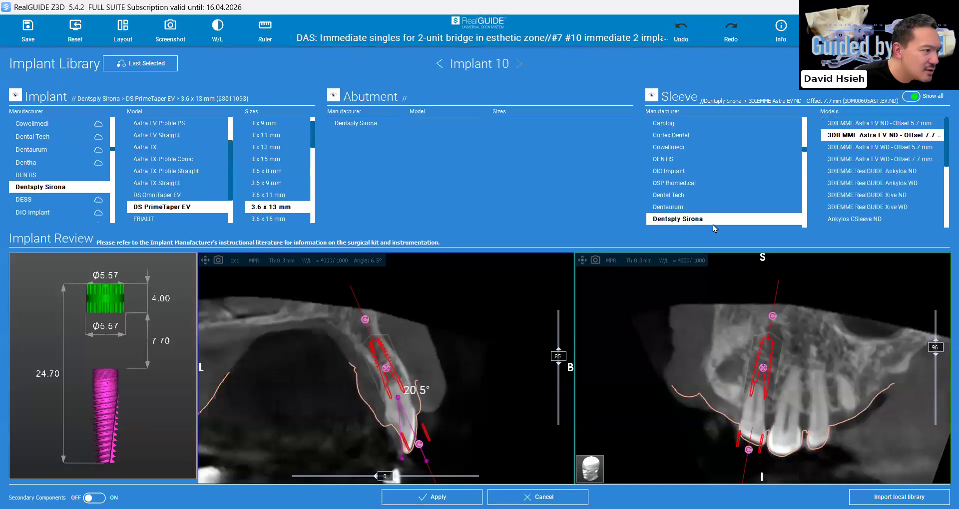
left_click(874, 135)
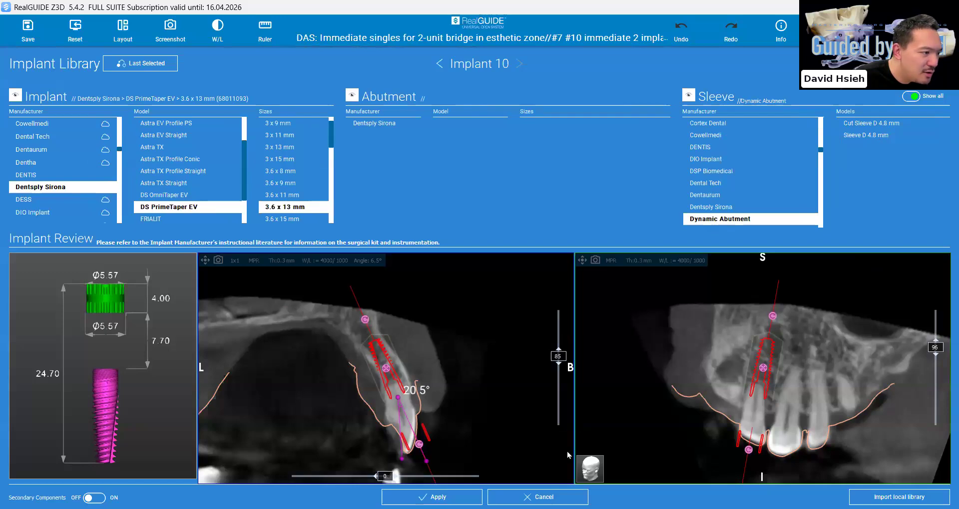
left_click(433, 497)
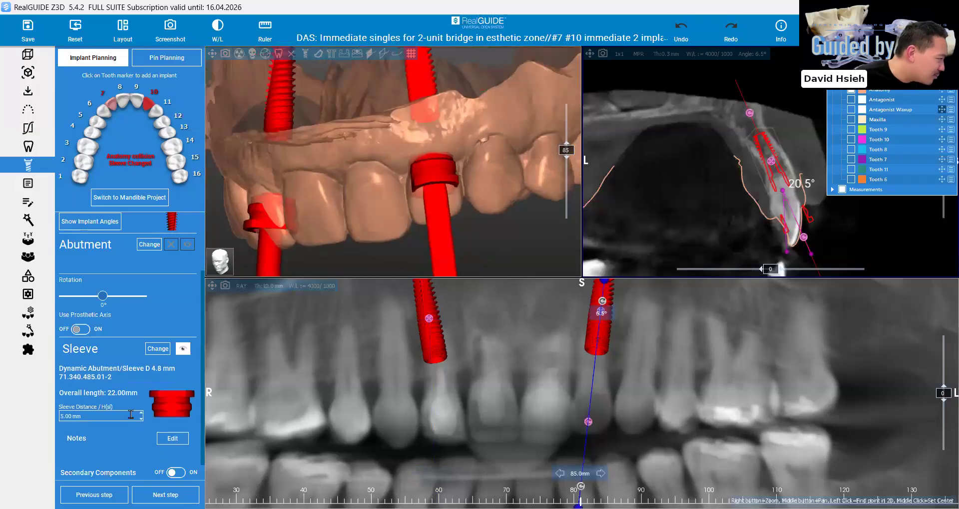
Set the sleeve distance of implant 10 to 7.00 mm
left_click(141, 413)
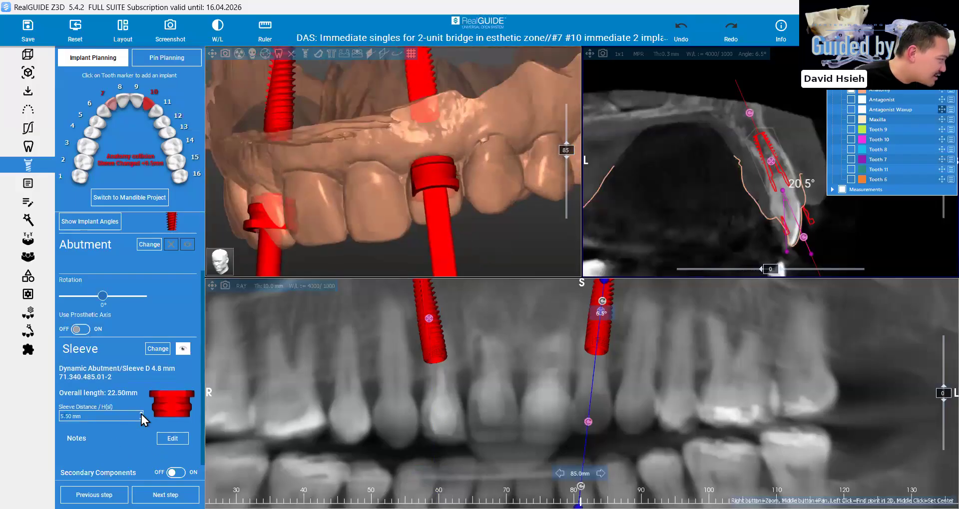
left_click(141, 414)
left_click(141, 414)
left_click(141, 414)
left_click(141, 414)
left_click(141, 414)
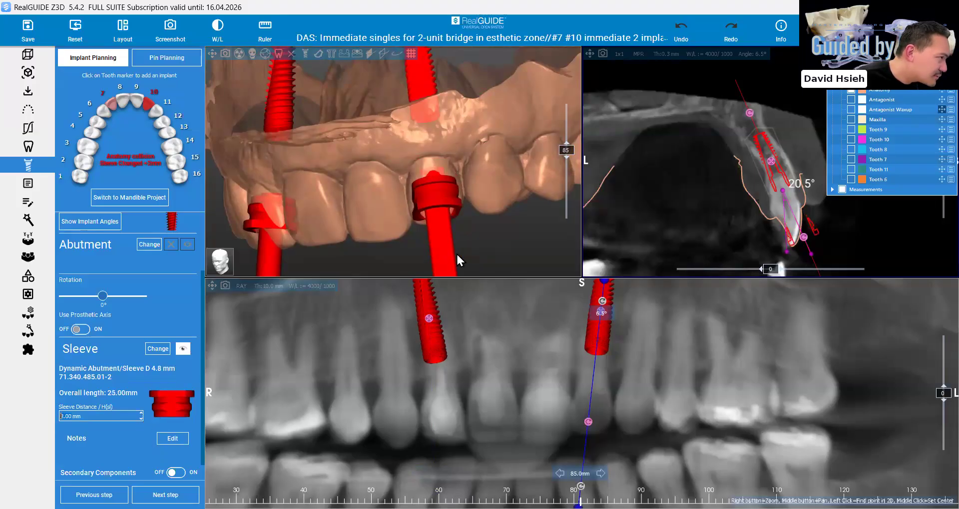
left_click(141, 419)
left_click(141, 418)
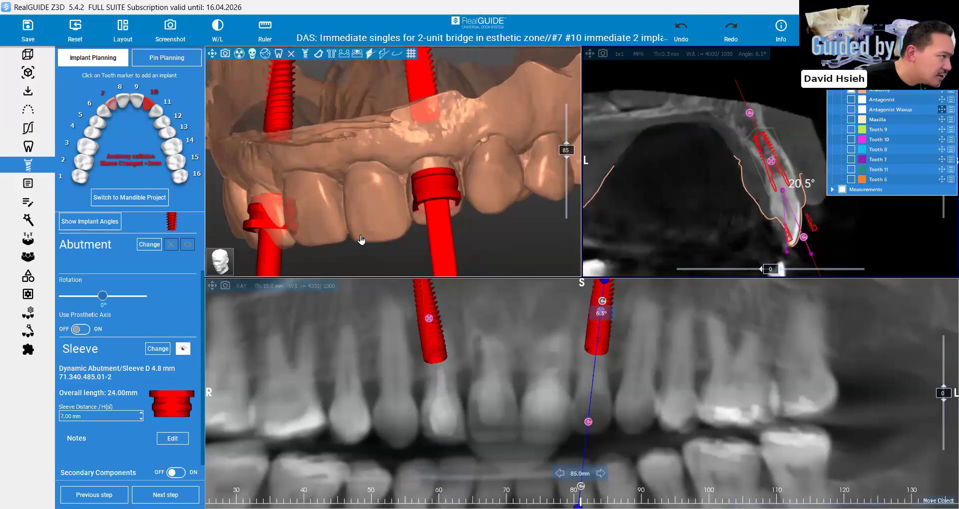
Examine both sleeves and implant axes against the anatomy scan from the facial and incisal sides in an enlarged 3D view
left_click_drag(362, 242, 351, 271)
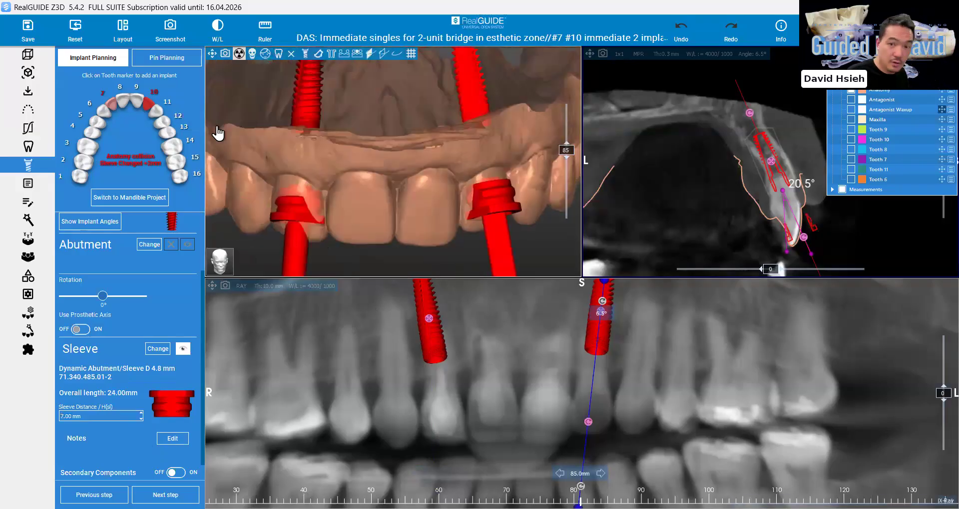
double_click(218, 132)
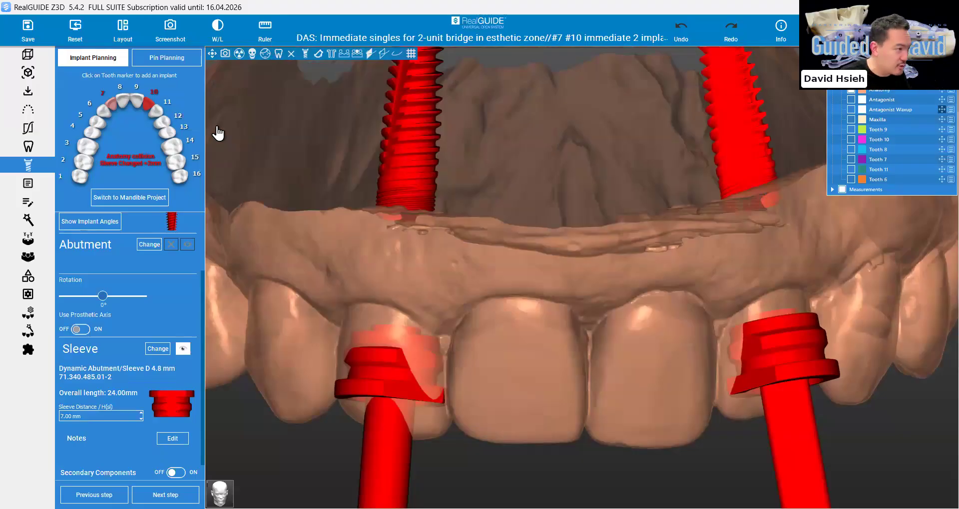
scroll(699, 318, "down", 3)
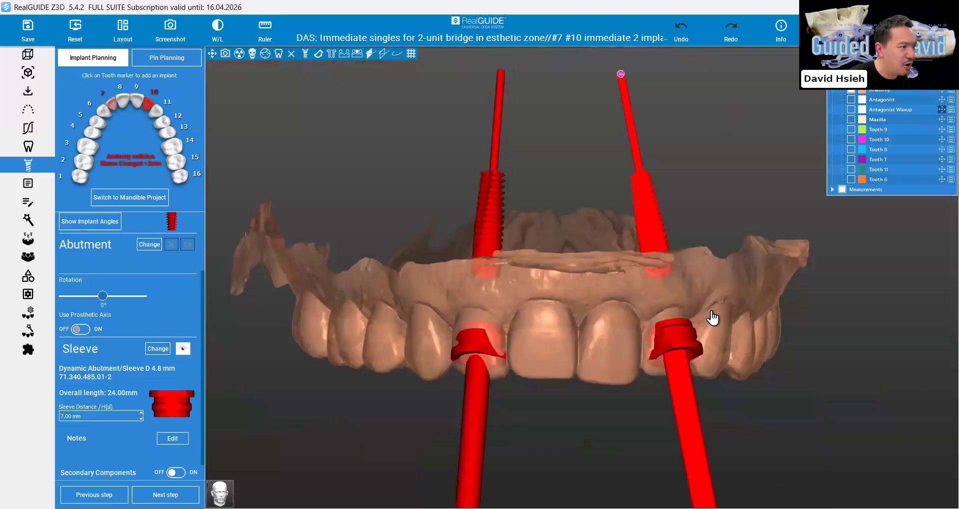
key("Down")
key("Up")
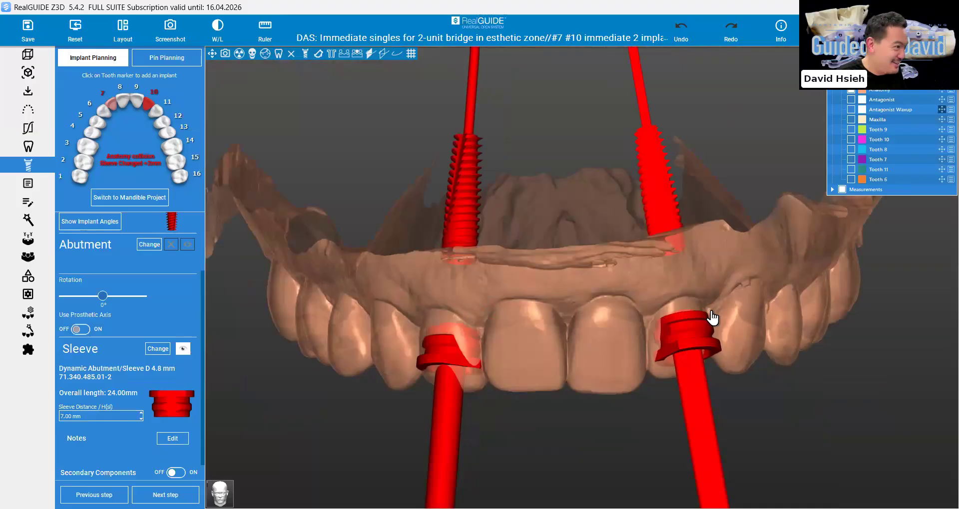
key("Down")
key("Up")
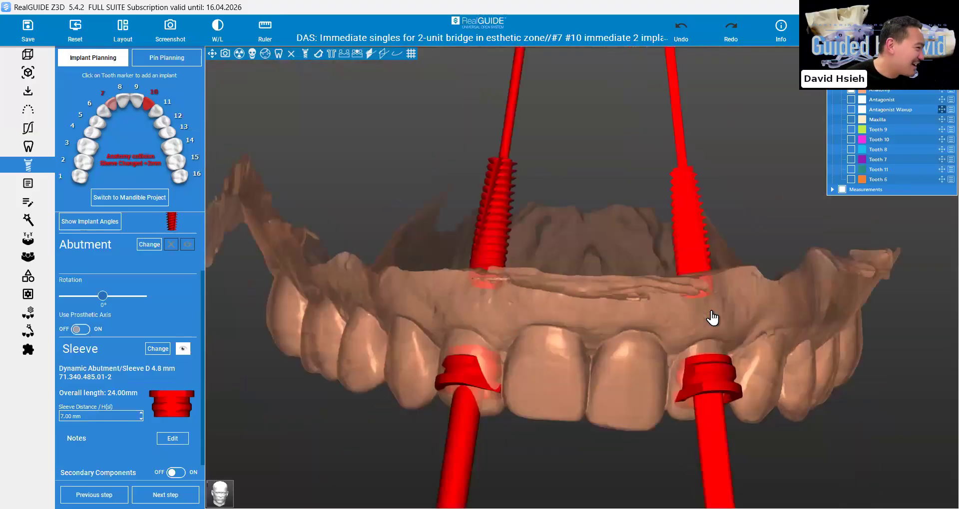
key("Down")
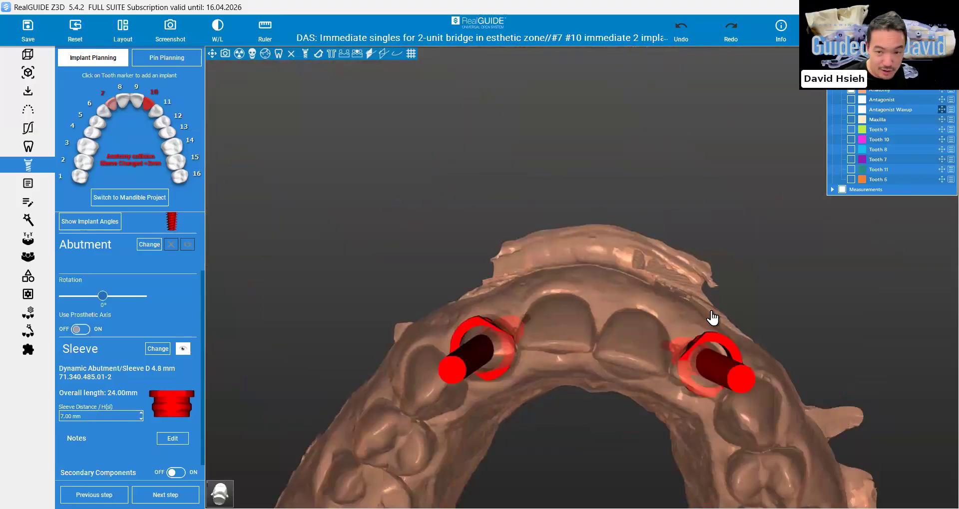
key("Up")
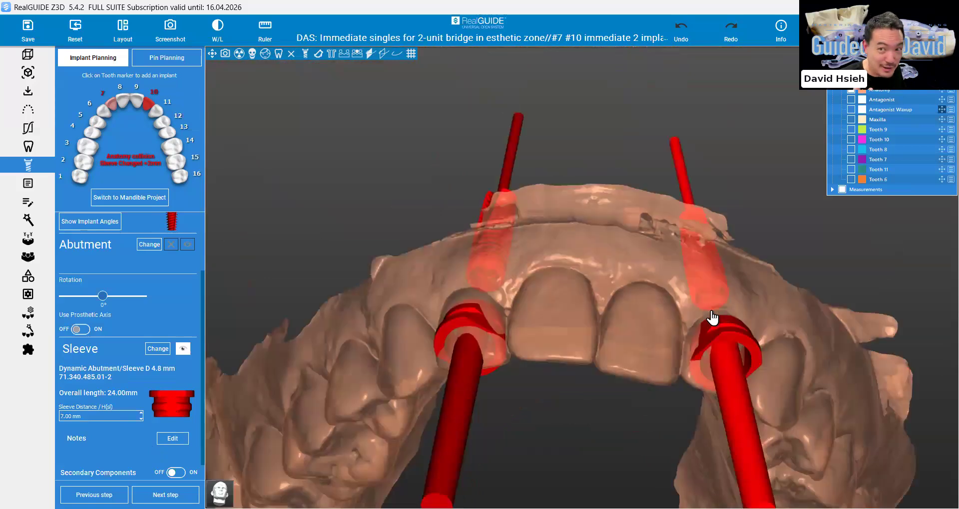
key("Up")
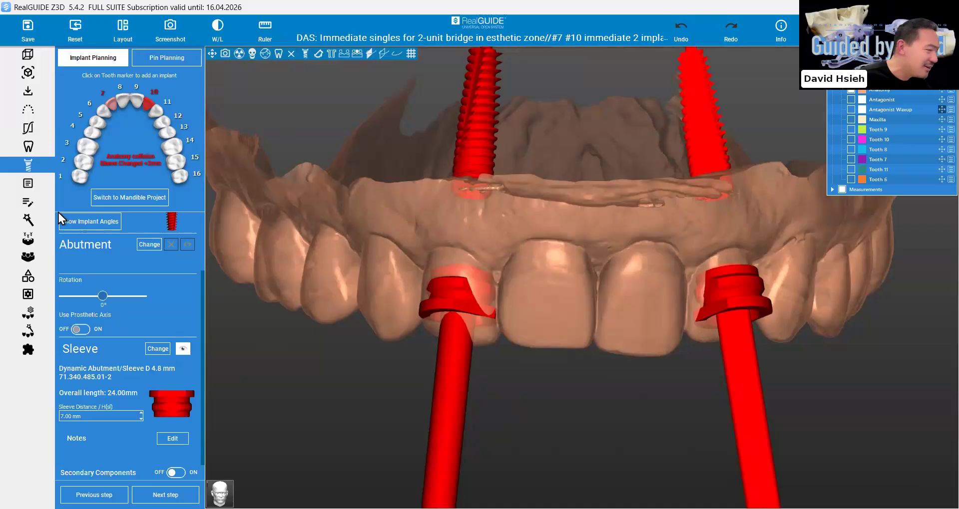
Open the Anatomy model for object editing in SandBox and activate the Area cut for tooth 7
left_click(28, 278)
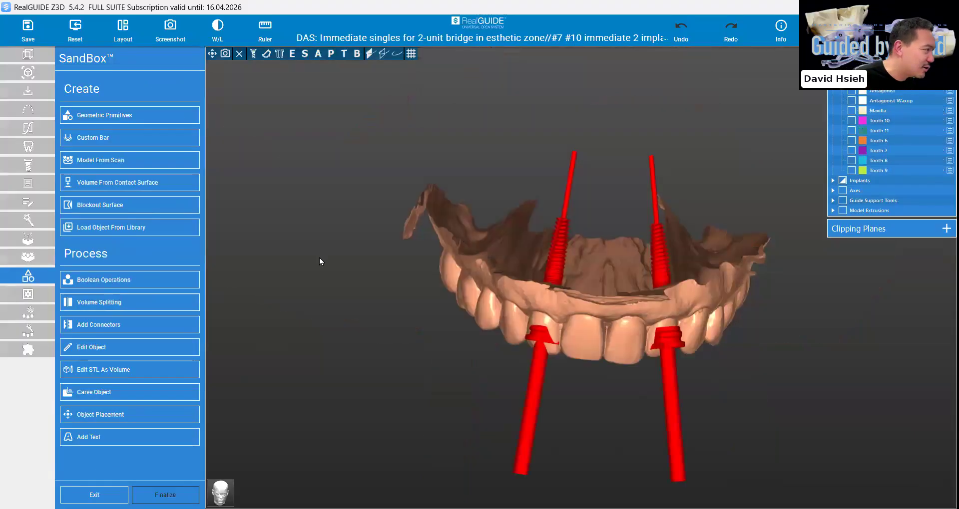
left_click(107, 349)
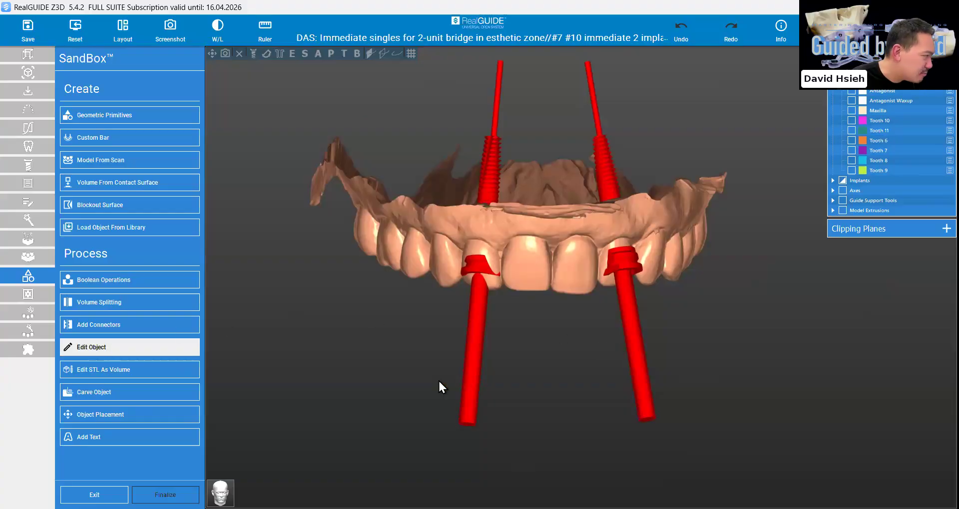
scroll(295, 416, "up", 2)
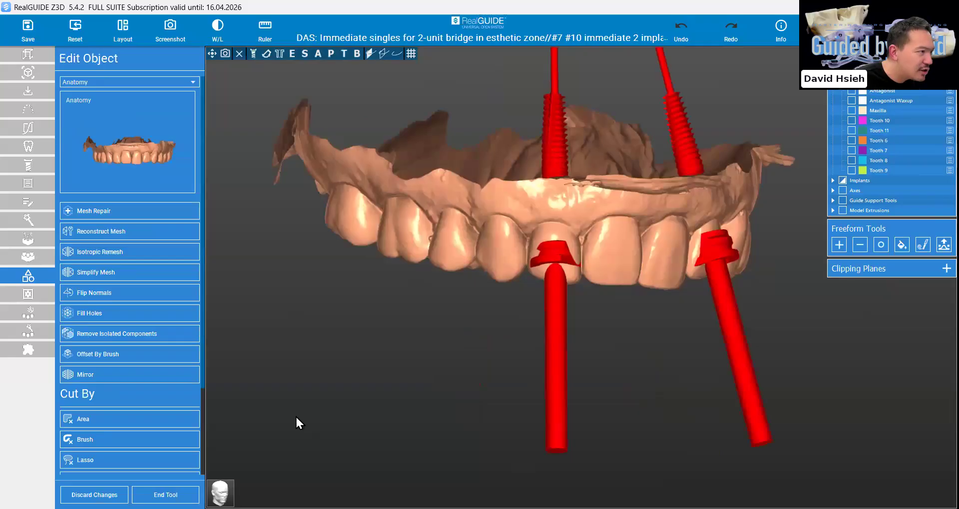
scroll(294, 417, "up", 3)
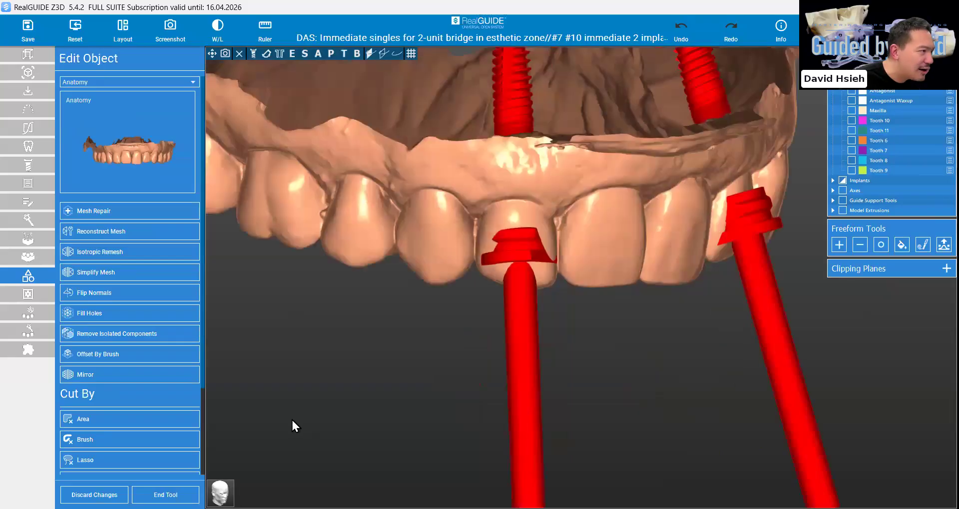
left_click(122, 421)
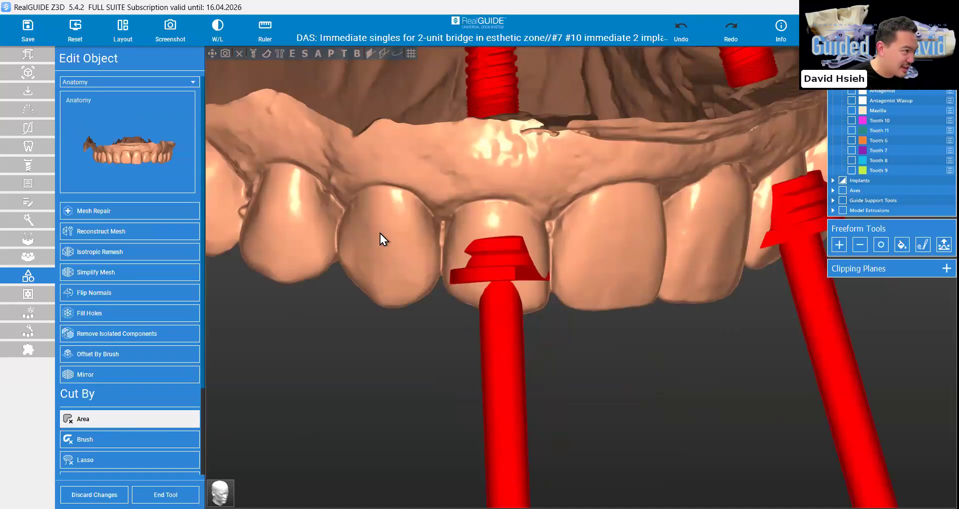
left_click_drag(513, 254, 493, 186)
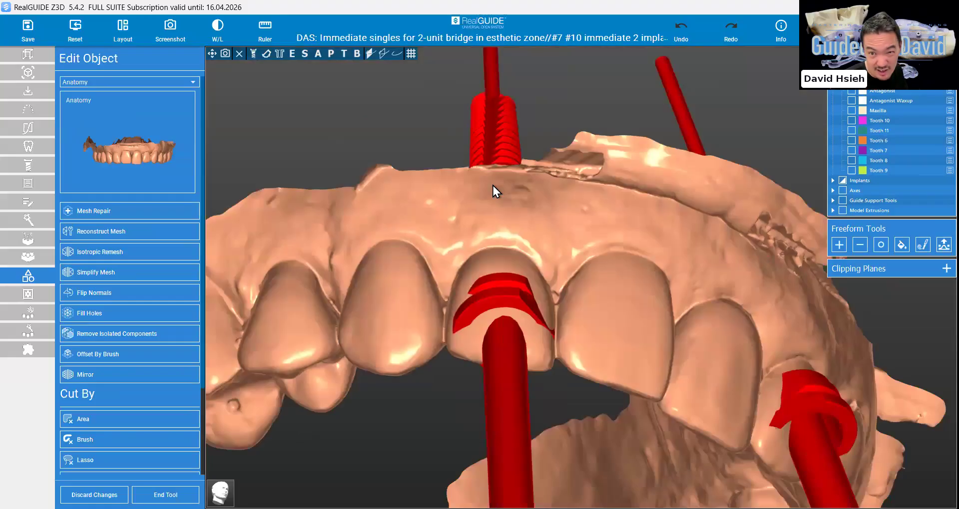
left_click_drag(711, 280, 702, 291)
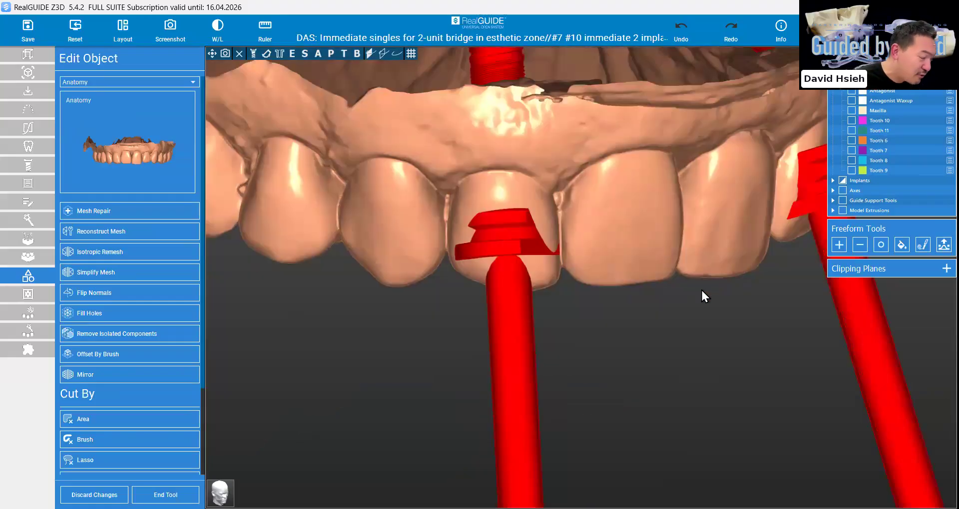
left_click_drag(590, 325, 446, 372)
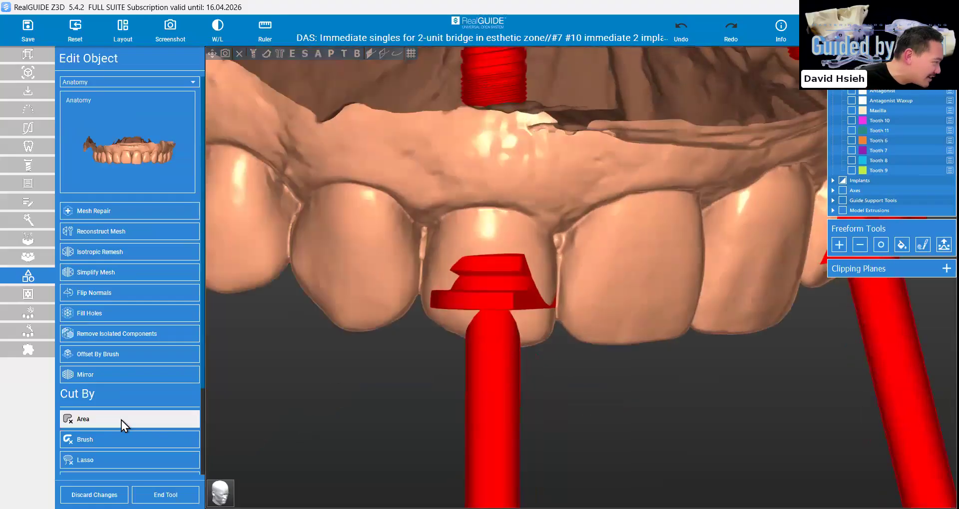
Outline tooth 7's crown just below the gumline around its sleeve and cut it away with an area cut, raising the depth to 133.5 mm
left_click(88, 422)
left_click(408, 359)
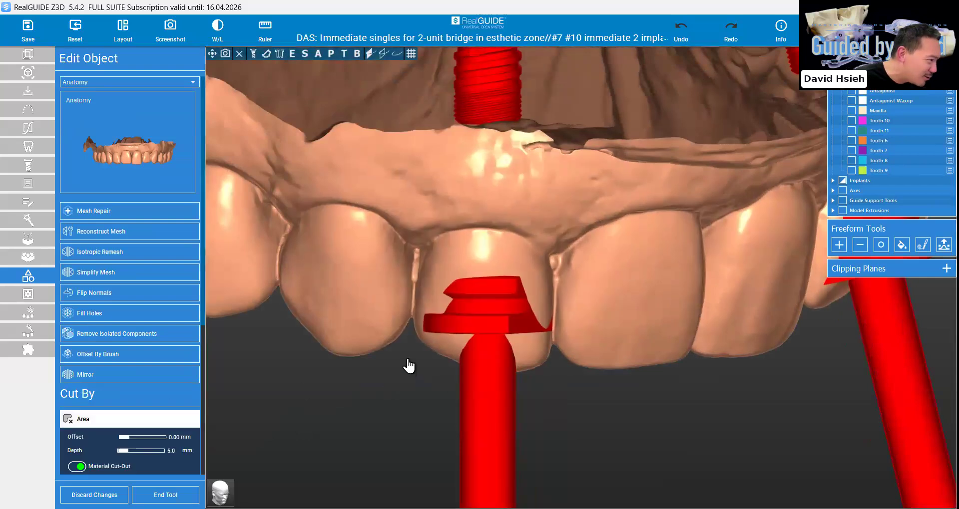
left_click(421, 254)
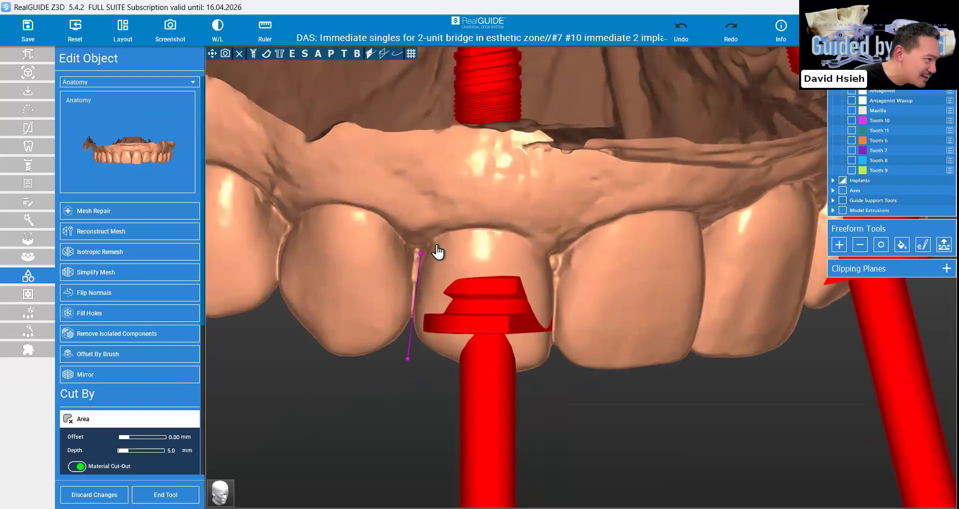
left_click(479, 240)
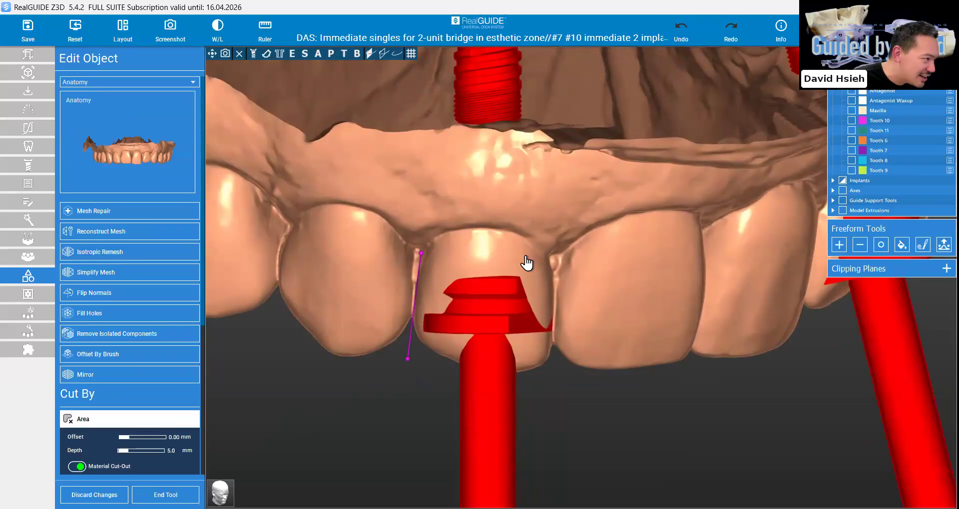
left_click(558, 301)
left_click(564, 452)
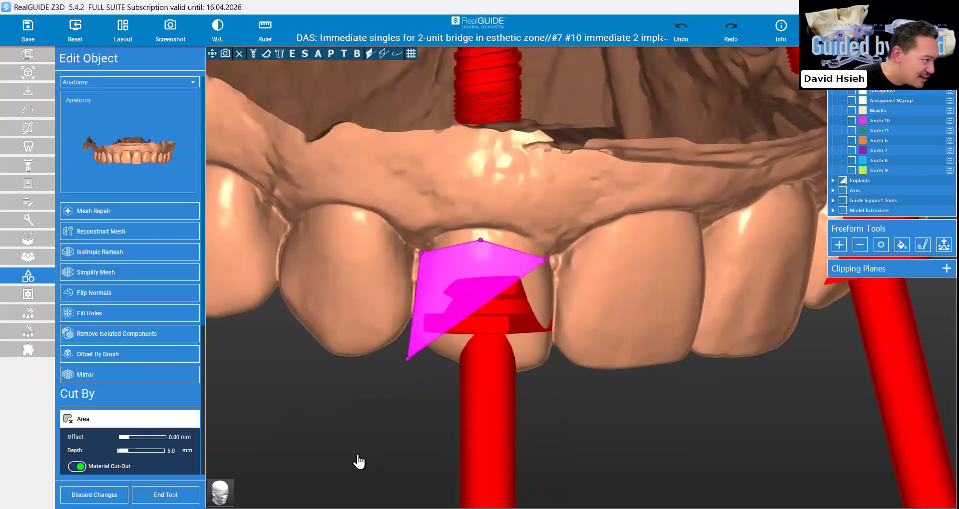
left_click_drag(123, 451, 146, 450)
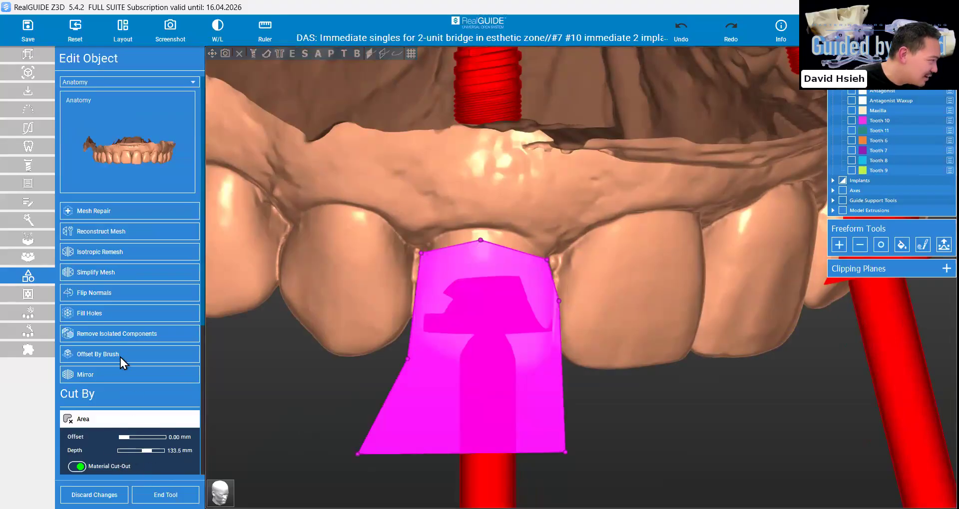
scroll(124, 328, "down", 3)
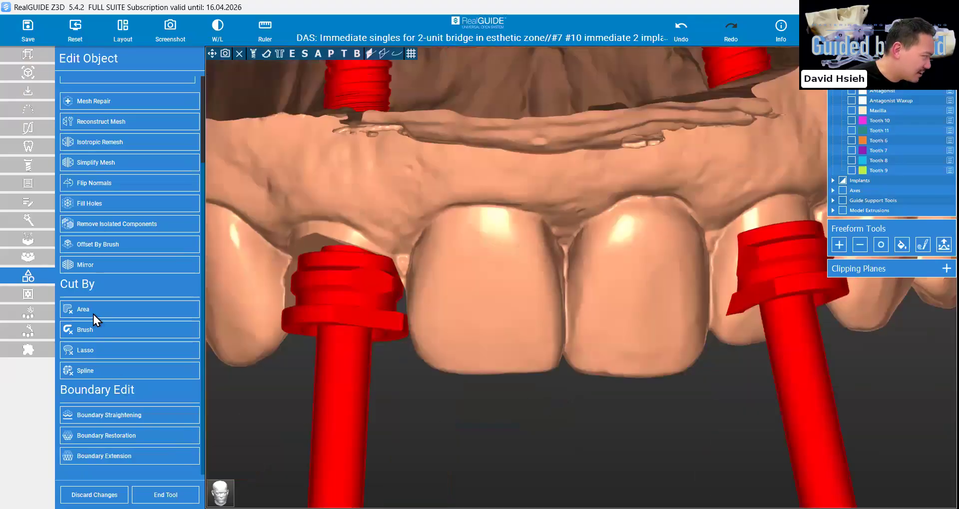
Outline tooth 10's crown just below the gumline around its sleeve and remove it with an area cut
left_click(94, 313)
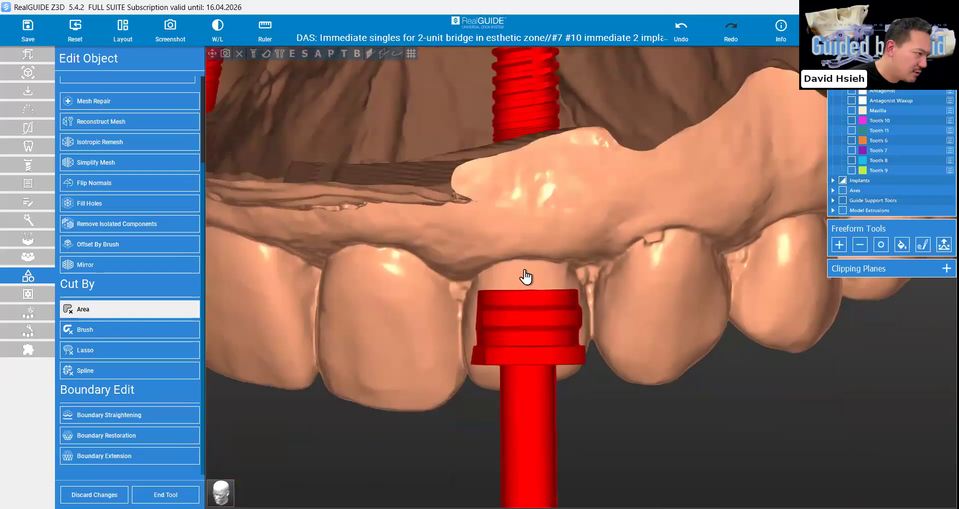
left_click(459, 290)
left_click(520, 269)
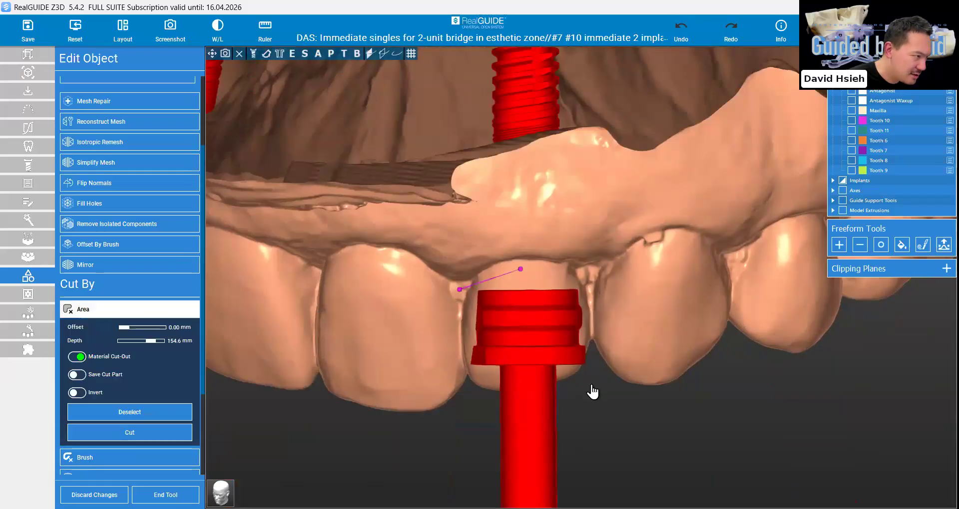
left_click(580, 277)
left_click(592, 310)
left_click(591, 392)
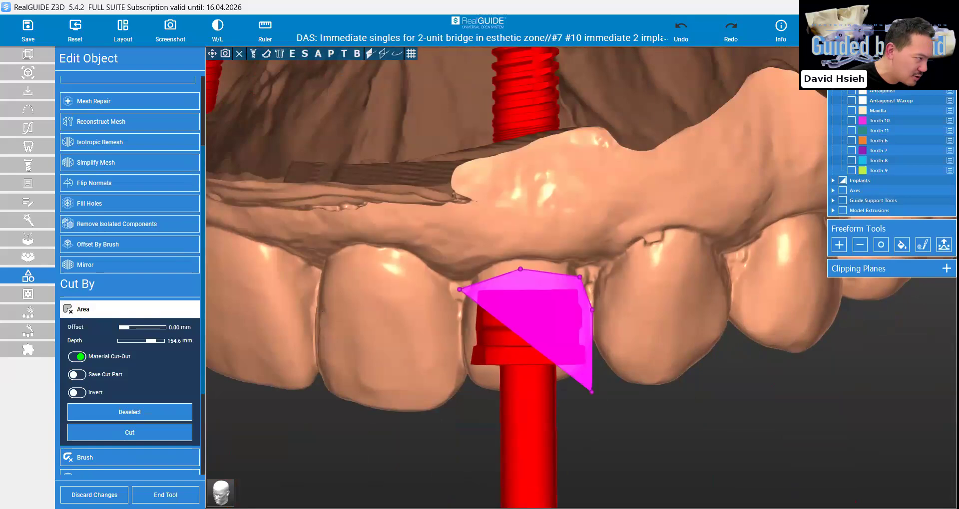
left_click(538, 482)
left_click(435, 479)
left_click(143, 438)
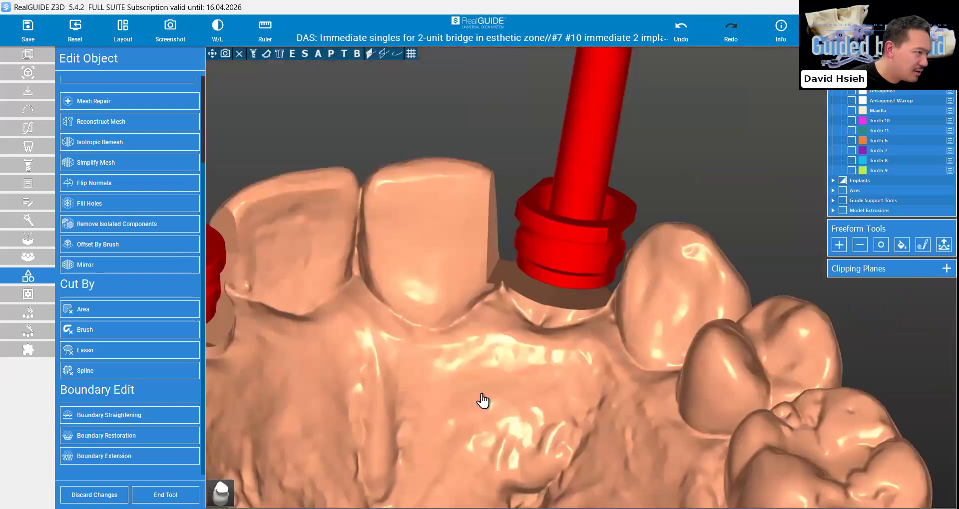
Cut off the incisal parts of teeth 8 and 9 with a four-point area spanning between the two sleeves
right_click_drag(491, 394, 480, 482)
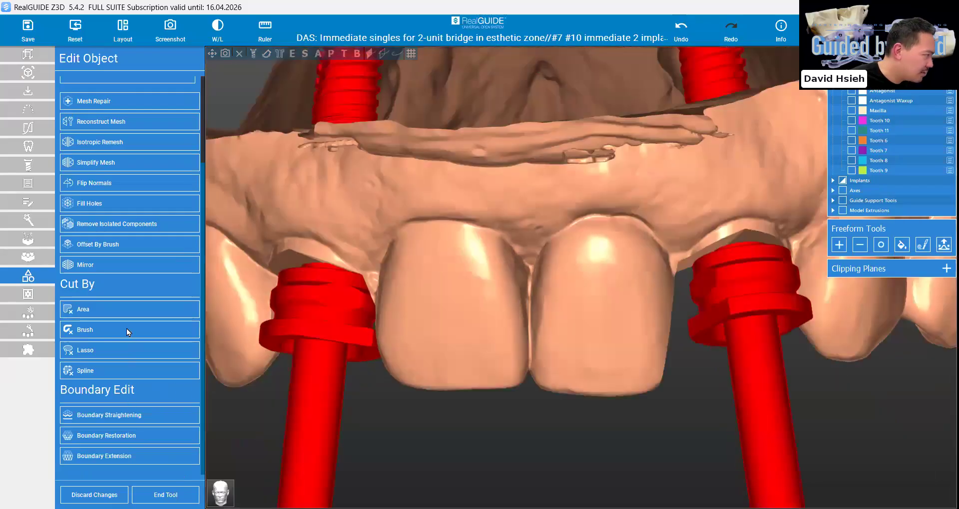
left_click(124, 309)
left_click(673, 298)
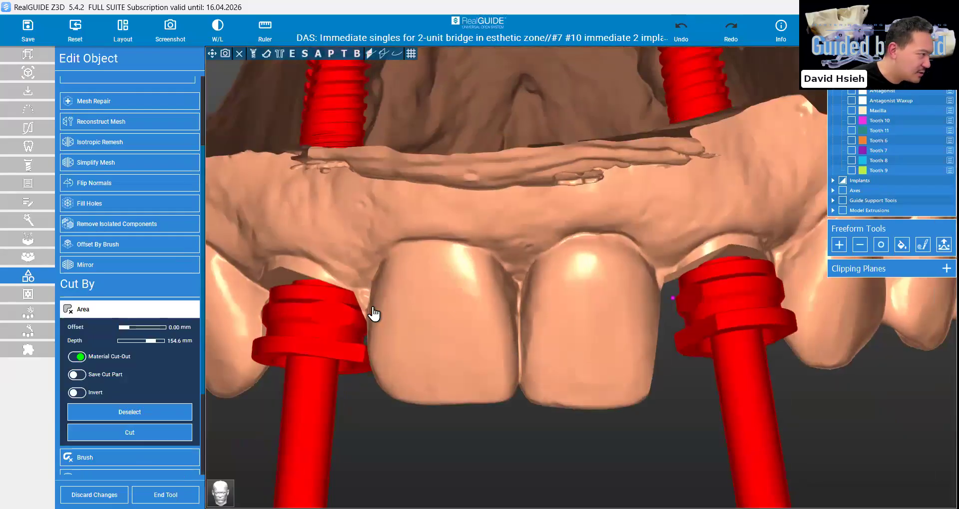
left_click(341, 306)
left_click(332, 473)
left_click(711, 481)
left_click(138, 437)
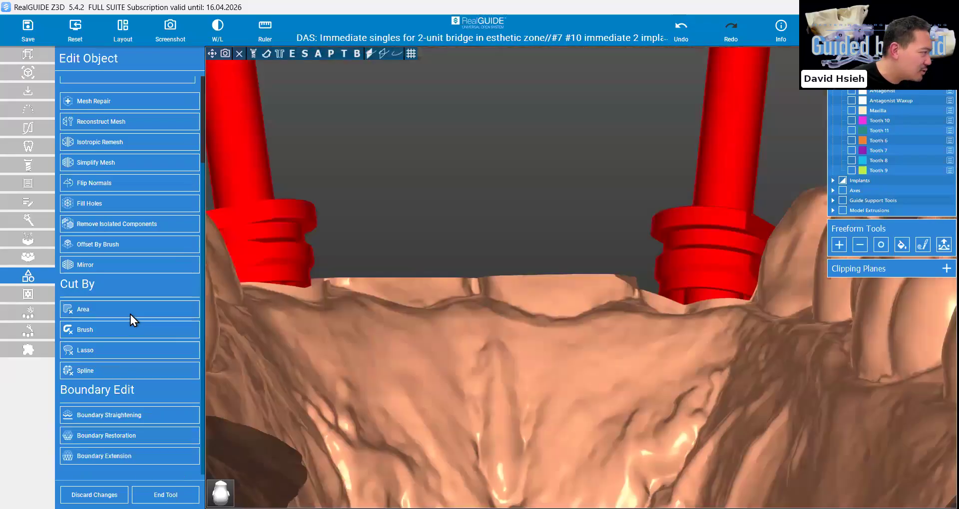
Outline the remaining stumps of teeth 8 and 9 along the palatal gum margin and trim them with an area cut
left_click(130, 315)
left_click(592, 304)
left_click(537, 304)
left_click(491, 288)
left_click(360, 290)
left_click(332, 281)
left_click(653, 132)
left_click(385, 125)
left_click(314, 246)
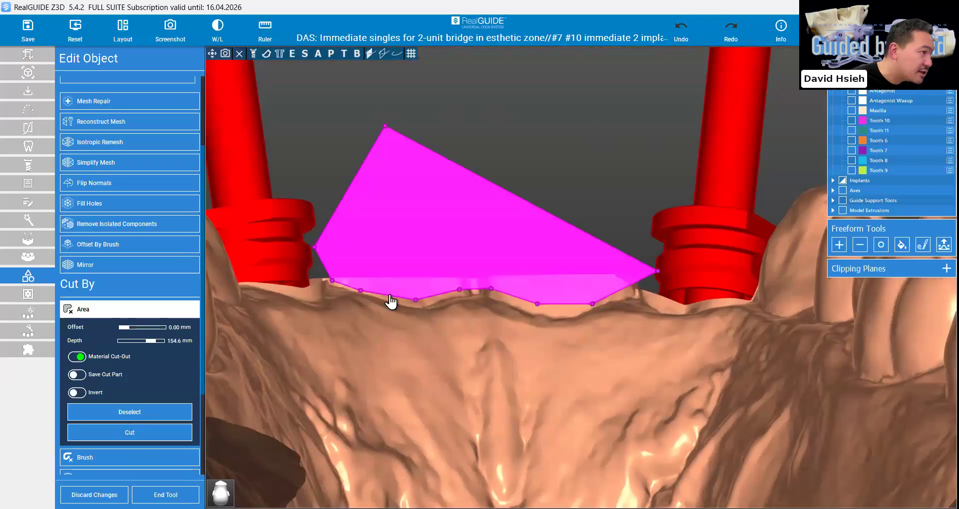
left_click(171, 433)
scroll(135, 344, "down", 2)
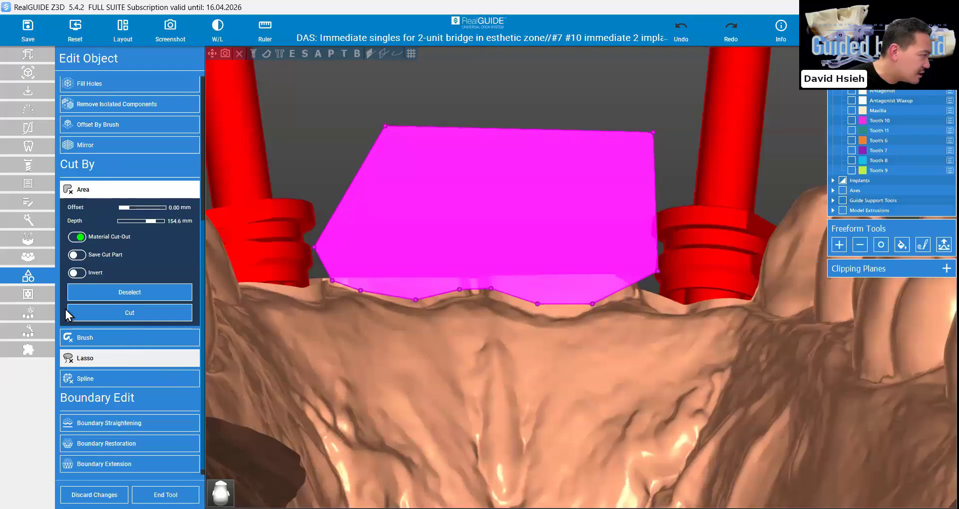
Trim tooth 8's facial stump with an area cut that follows its arched gum margin
left_click(82, 378)
left_click(617, 297)
left_click(511, 248)
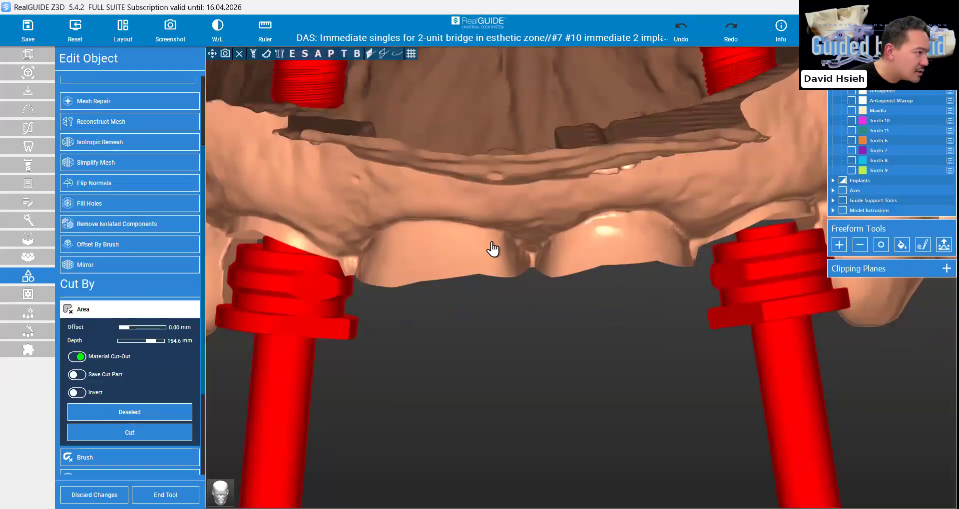
left_click(456, 232)
left_click(398, 241)
left_click(358, 264)
left_click(321, 306)
left_click(313, 410)
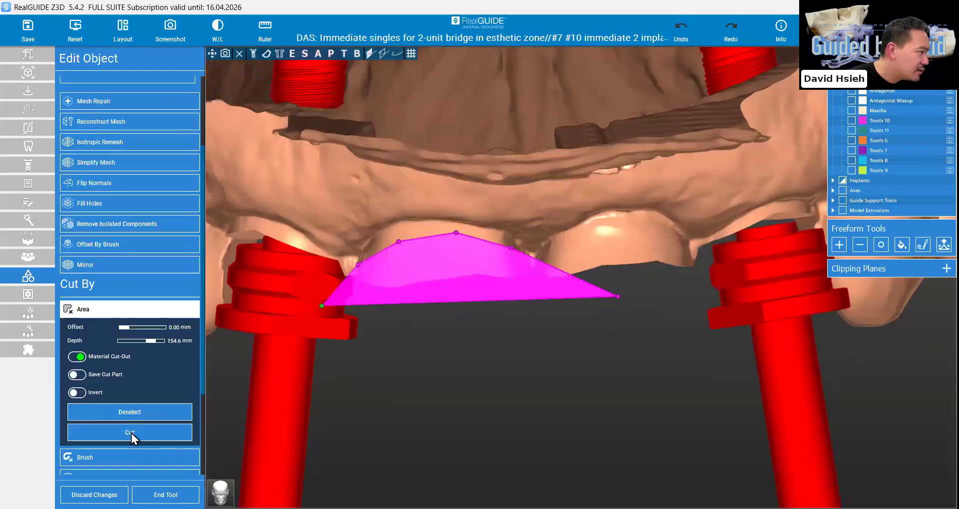
left_click(130, 433)
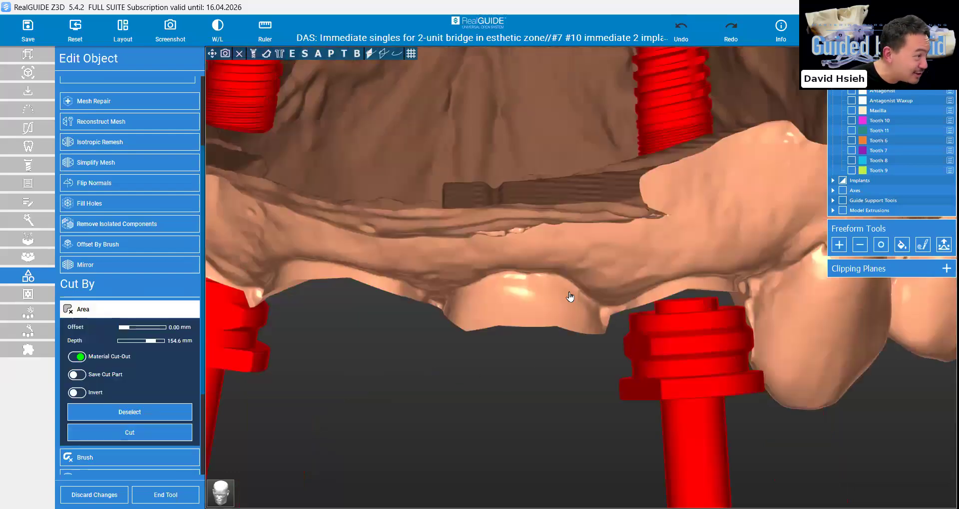
Trim tooth 9's facial stump with an area cut that follows its arched gum margin
left_click(564, 288)
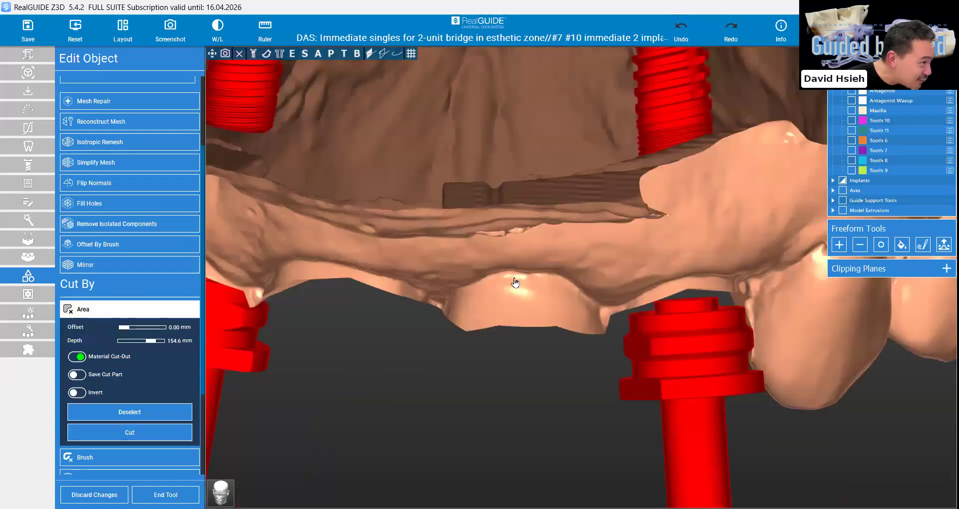
left_click(378, 470)
left_click(604, 459)
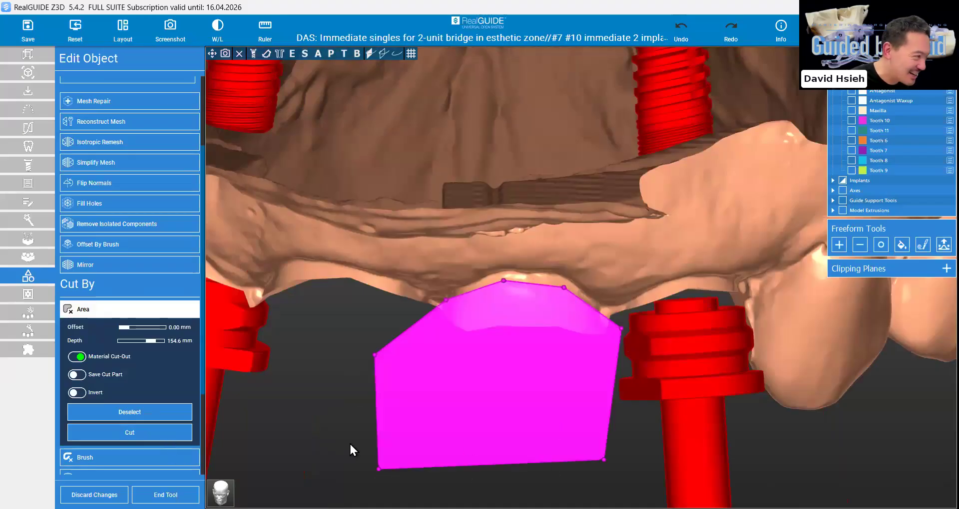
Smooth the cut surfaces and edges around teeth 9 and 10 with the Smooth tool at size 2.7 mm and strength 100
left_click(880, 245)
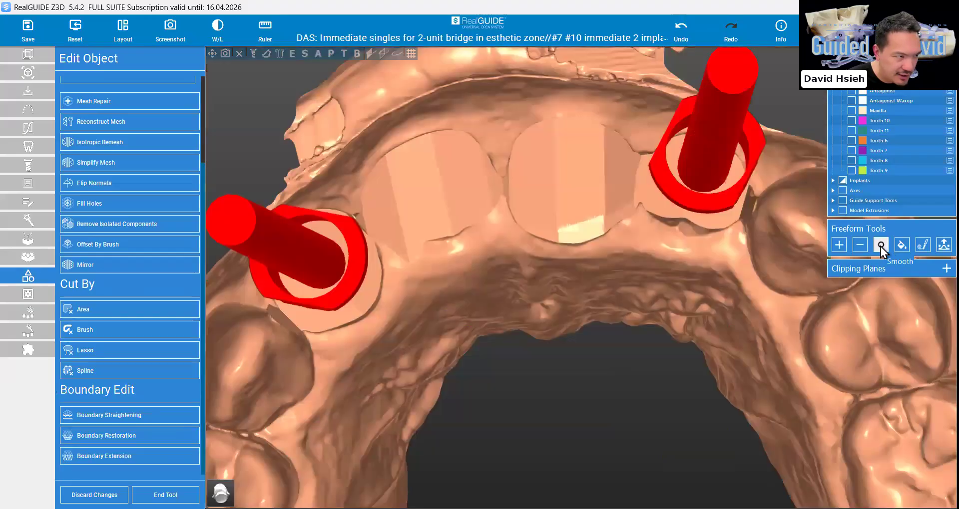
right_click_drag(605, 233, 604, 264)
mouse_move(593, 279)
left_mouse_down()
mouse_move(541, 280)
mouse_move(644, 246)
left_mouse_up()
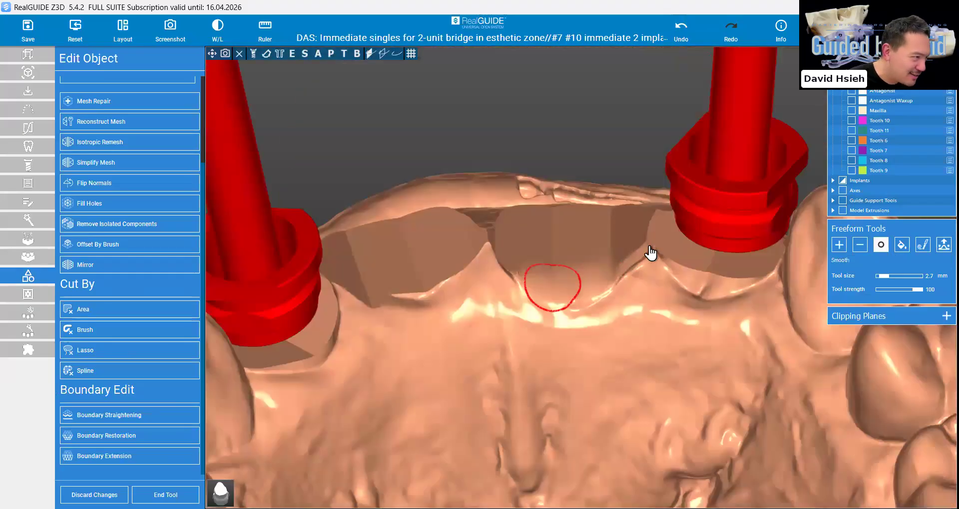
mouse_move(722, 273)
left_mouse_down()
mouse_move(741, 233)
mouse_move(743, 264)
mouse_move(698, 261)
mouse_move(649, 282)
left_mouse_up()
right_click_drag(650, 288, 638, 288)
mouse_move(693, 264)
left_mouse_down()
mouse_move(654, 285)
mouse_move(605, 245)
mouse_move(562, 231)
left_mouse_up()
mouse_move(562, 233)
right_mouse_down()
mouse_move(498, 272)
mouse_move(499, 332)
right_mouse_up()
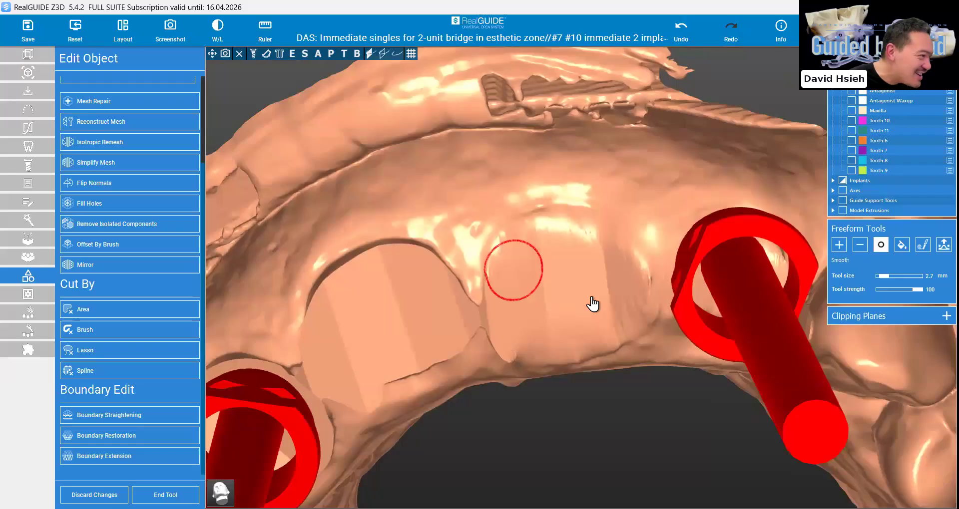
right_click_drag(505, 374, 584, 321)
mouse_move(604, 256)
right_mouse_down()
mouse_move(537, 243)
mouse_move(480, 295)
mouse_move(537, 334)
mouse_move(484, 307)
right_mouse_up()
Smooth the cut gum surfaces around tooth 7 and its sleeve at size 2.7 mm and strength 100, and finish the object edit
right_click_drag(552, 304, 484, 317)
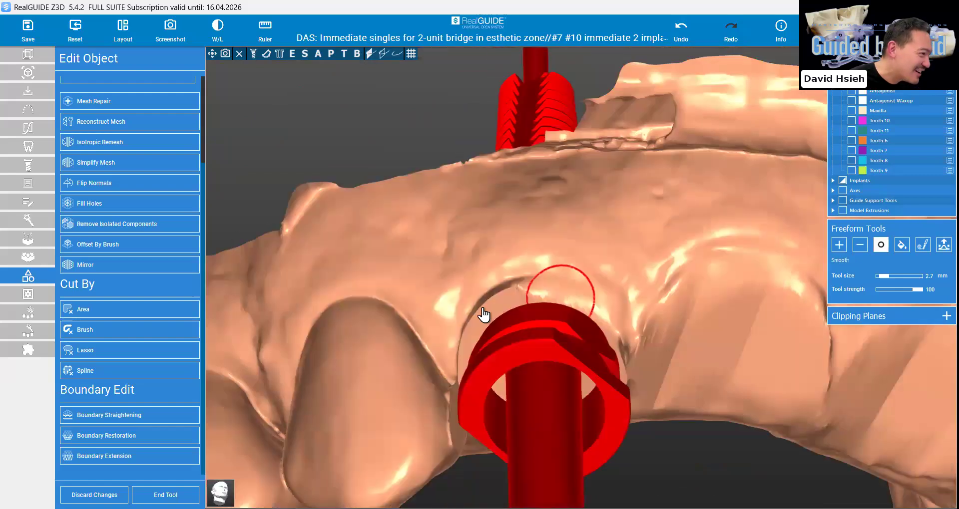
right_click_drag(607, 328, 635, 268)
right_click_drag(600, 333, 537, 336)
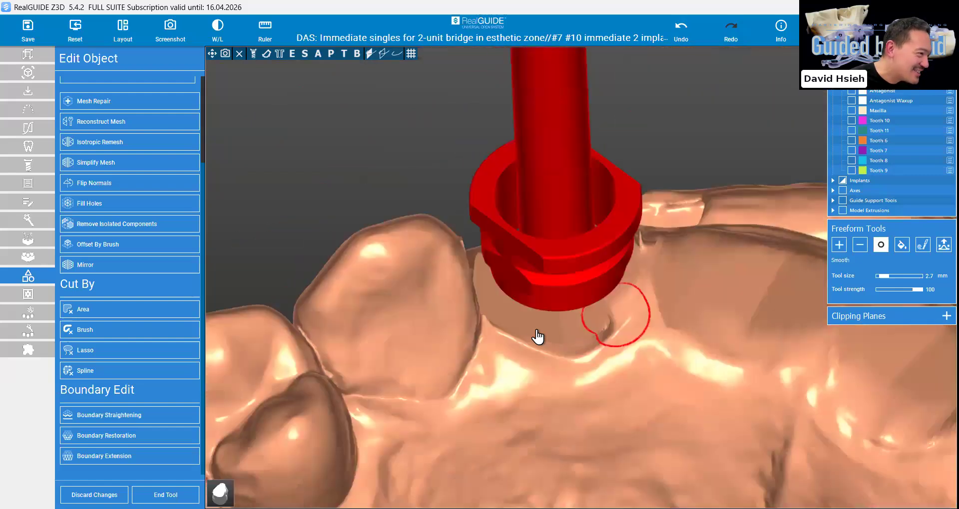
mouse_move(614, 321)
right_mouse_down()
mouse_move(637, 293)
mouse_move(608, 326)
mouse_move(527, 312)
mouse_move(654, 381)
right_mouse_up()
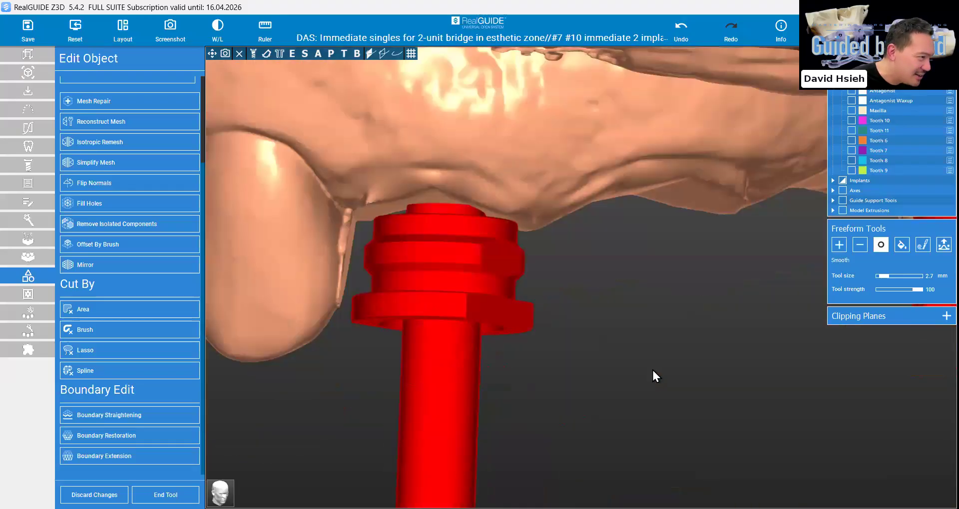
scroll(652, 378, "up", 3)
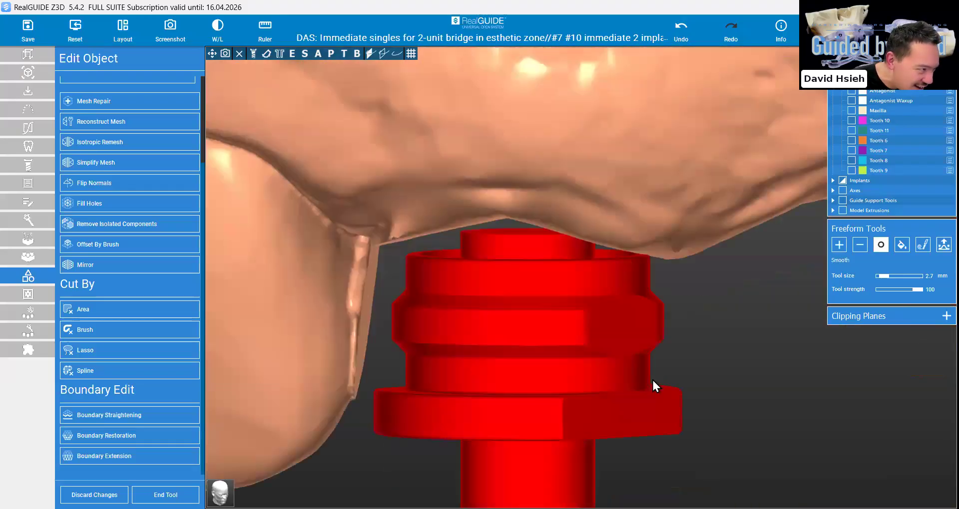
right_click_drag(652, 378, 626, 364)
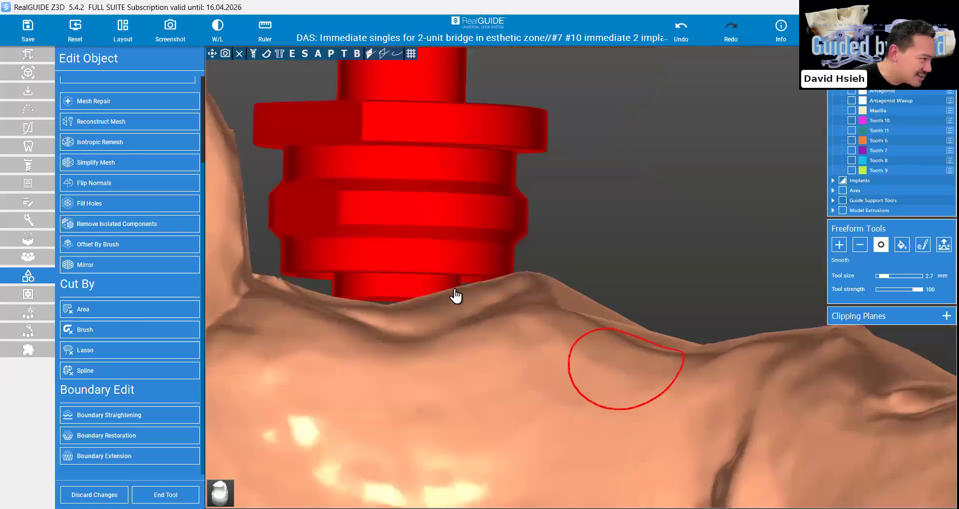
left_click(575, 288)
left_click(614, 206)
double_click(560, 186)
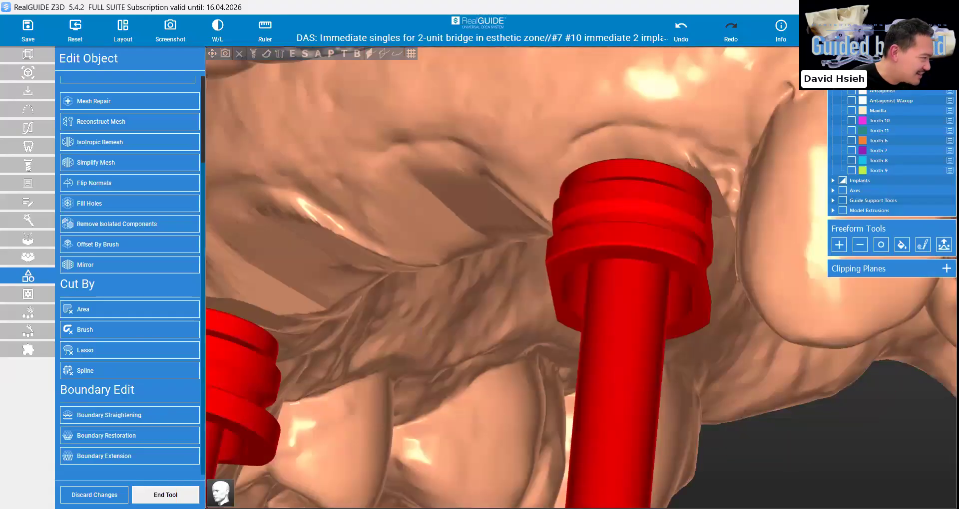
left_click(165, 495)
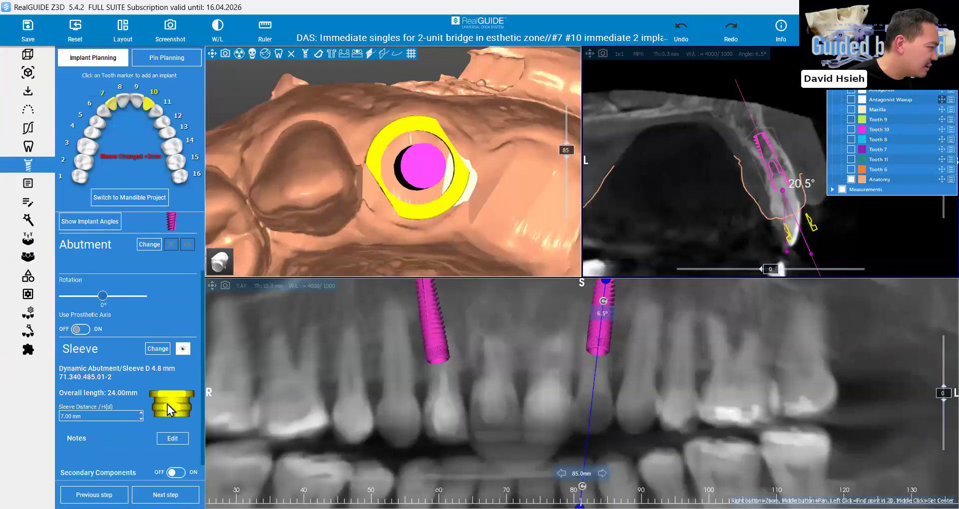
Set the sleeve rotation to -33° for implant #7 and -3° for implant #10
left_click_drag(97, 297, 88, 297)
left_click(109, 108)
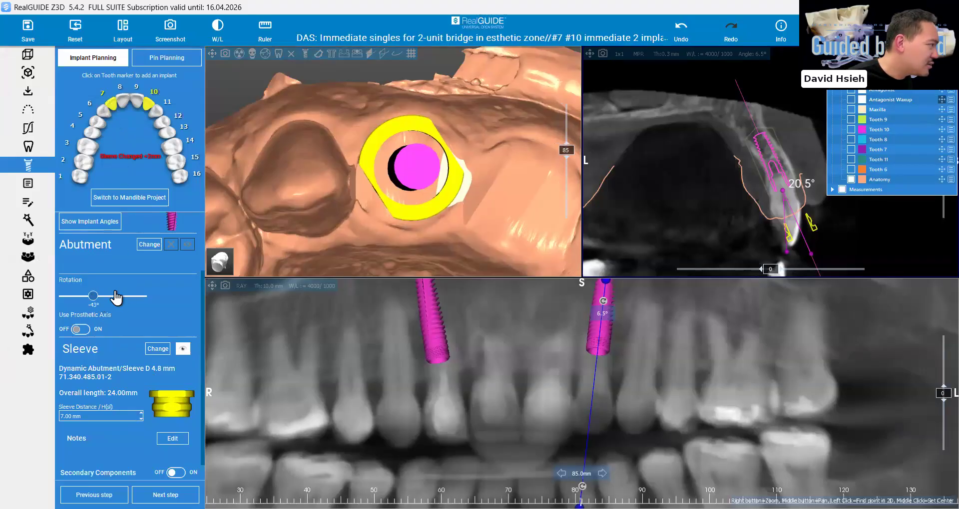
left_click_drag(98, 297, 91, 298)
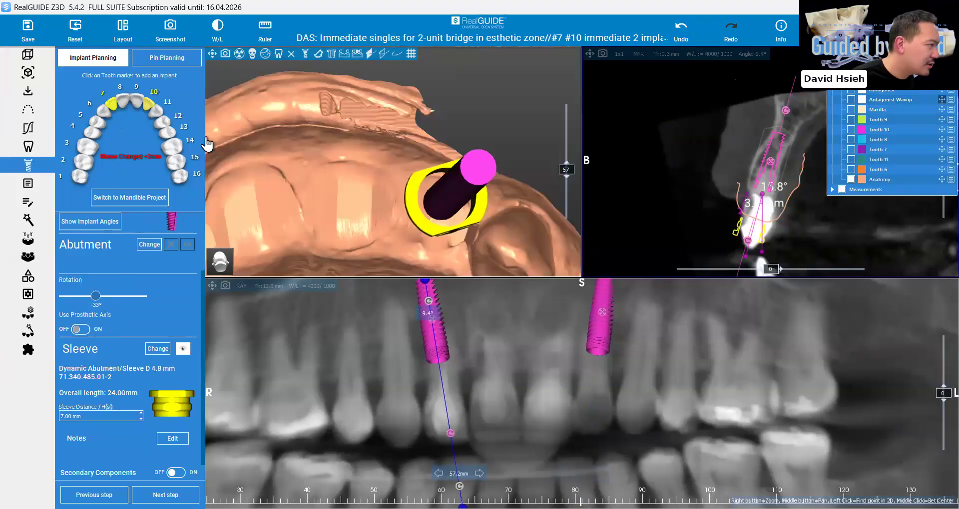
left_click(151, 107)
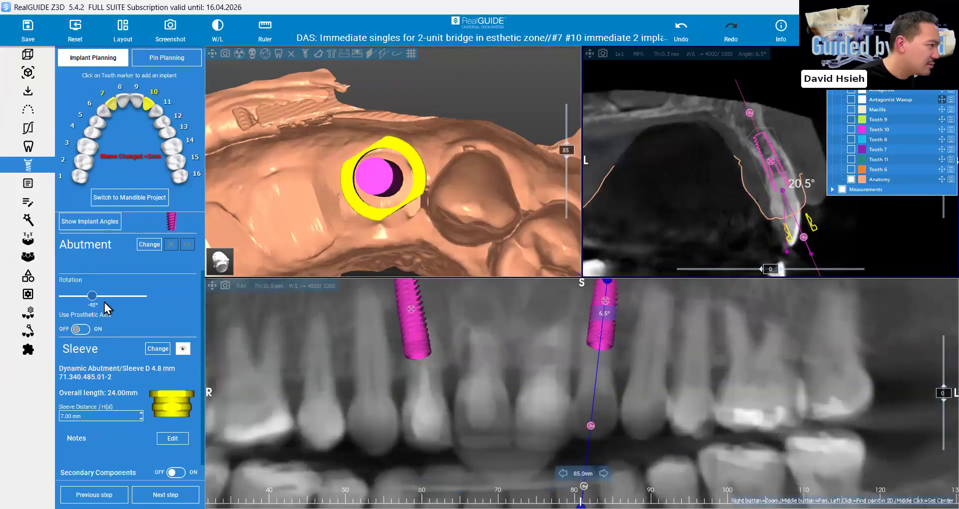
left_click(104, 296)
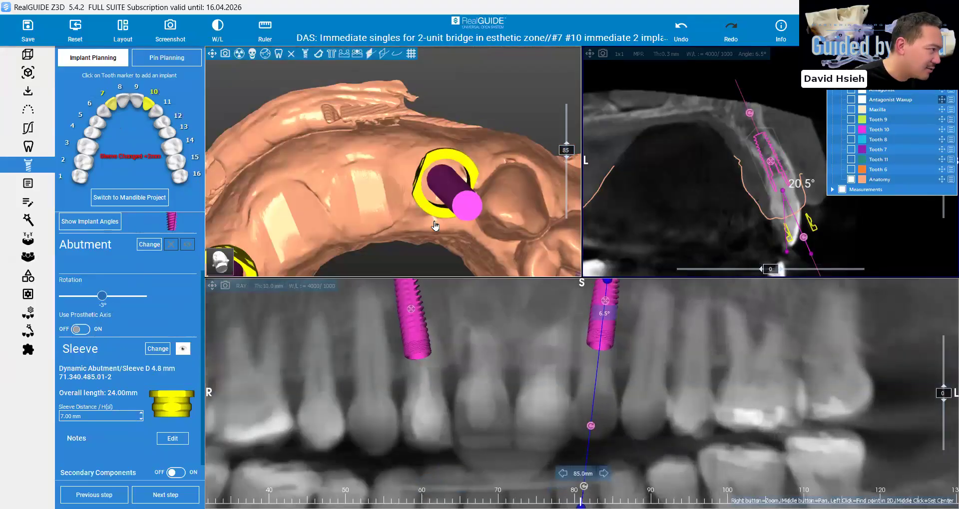
Maximize the 3D view, hide the implants, and show only the two sleeves on the anatomy model to check them against the arch
scroll(435, 230, "down", 5)
left_click_drag(435, 226, 434, 244)
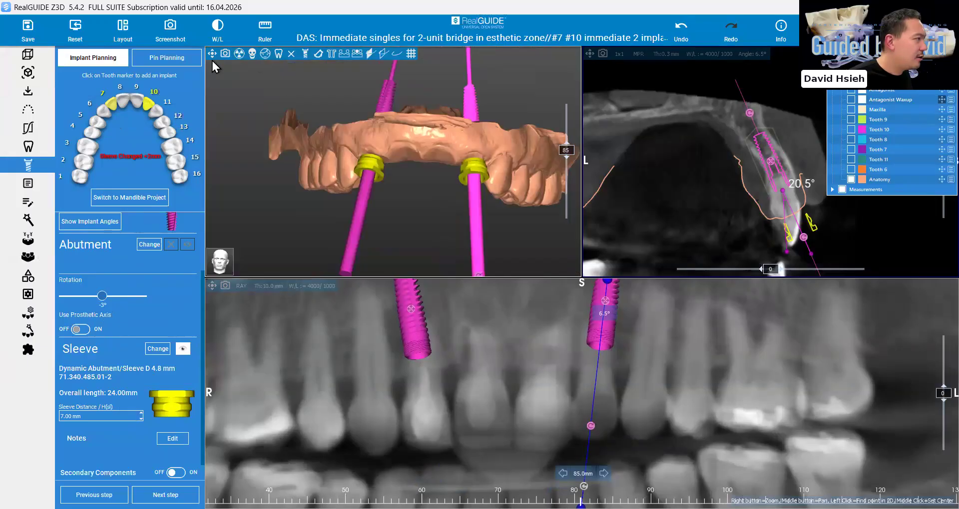
left_click(212, 52)
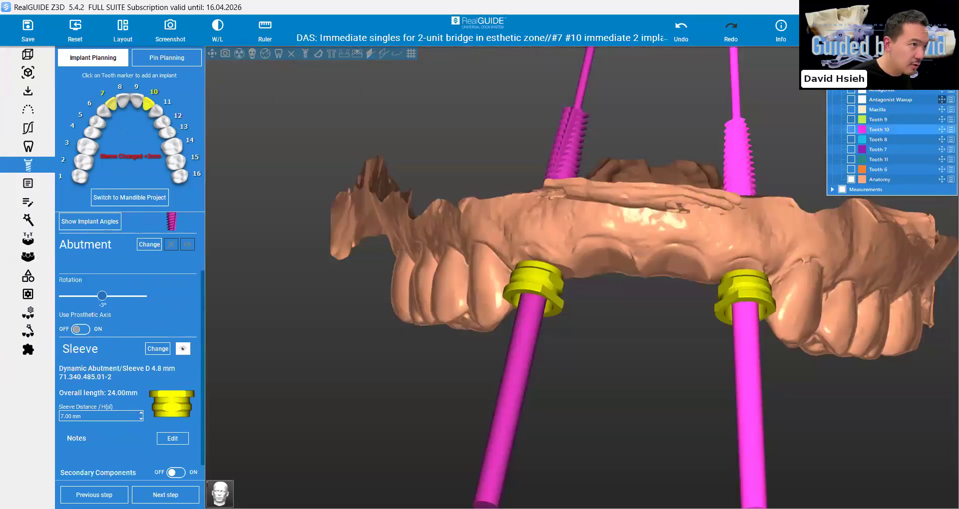
left_click(842, 69)
left_click_drag(434, 250, 563, 329)
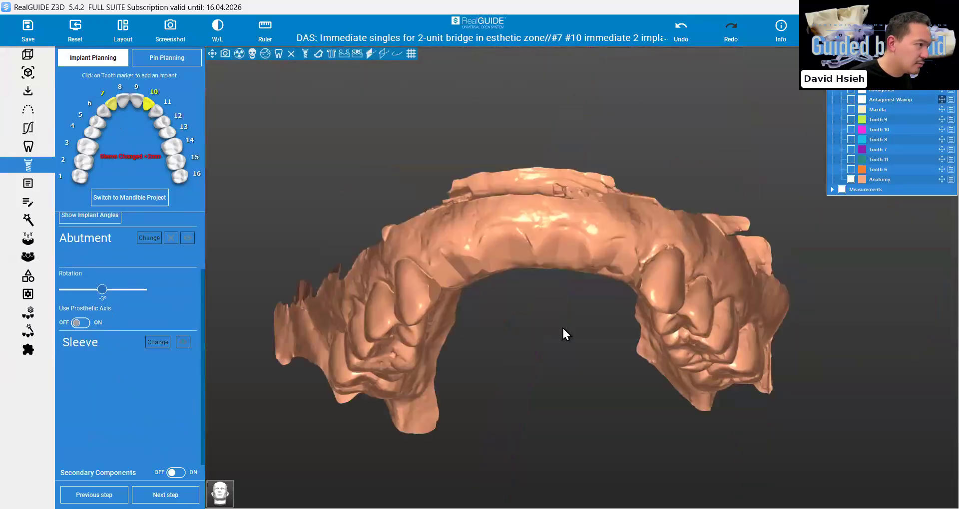
left_click_drag(446, 151, 417, 170)
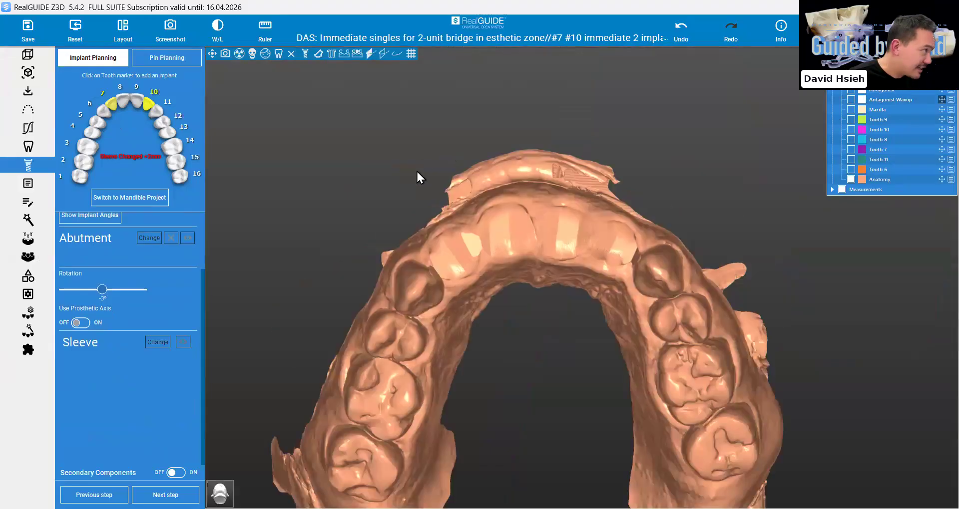
left_click(330, 53)
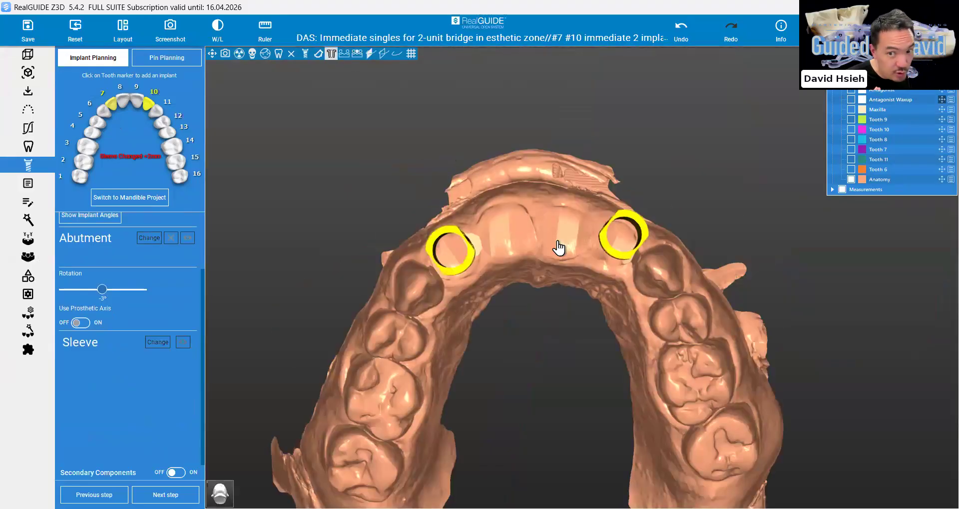
left_click_drag(558, 248, 559, 247)
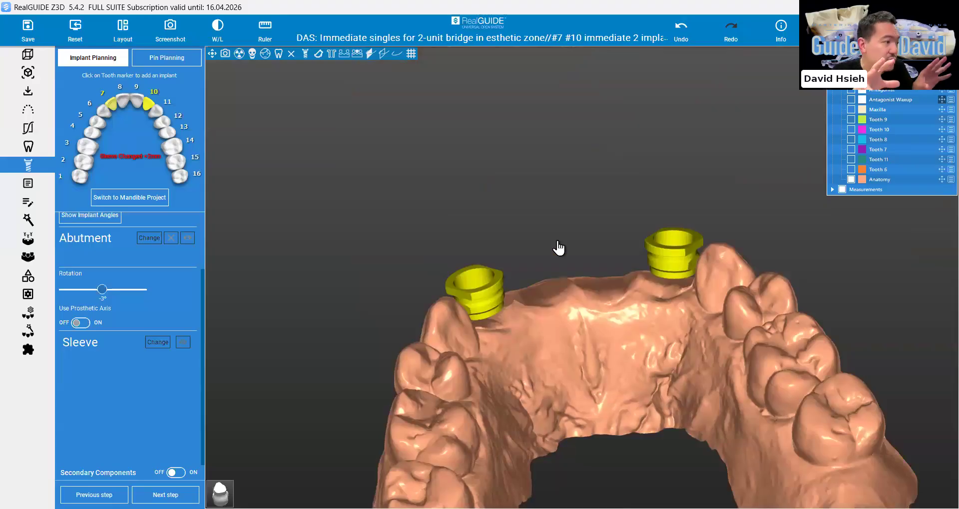
left_click_drag(557, 243, 558, 248)
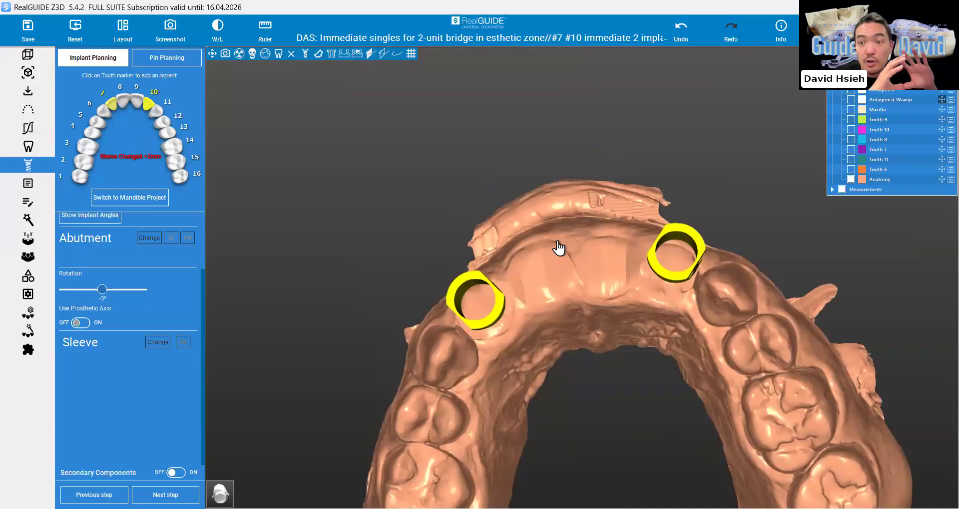
scroll(405, 262, "down", 3)
left_click_drag(406, 261, 406, 285)
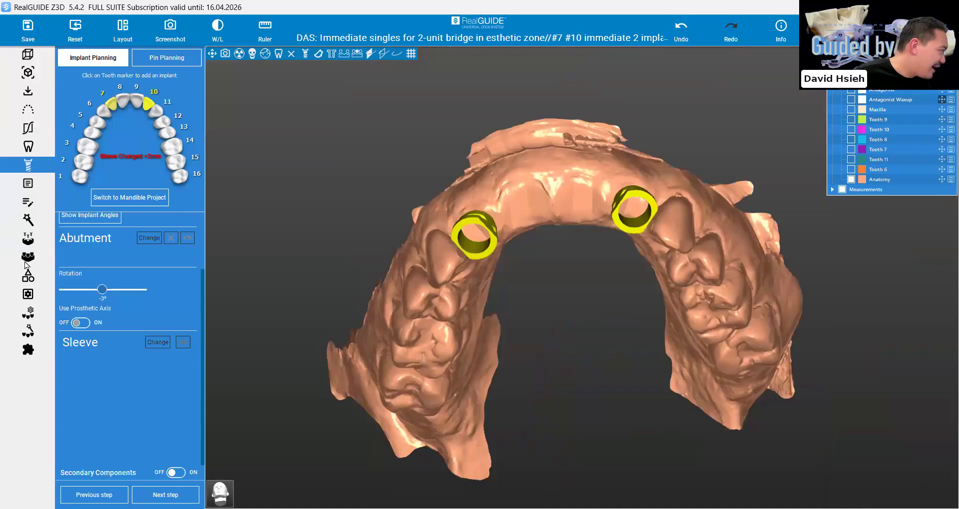
Start undercut generation for the anatomy model and set its insert direction from a straight occlusal view
left_click(28, 242)
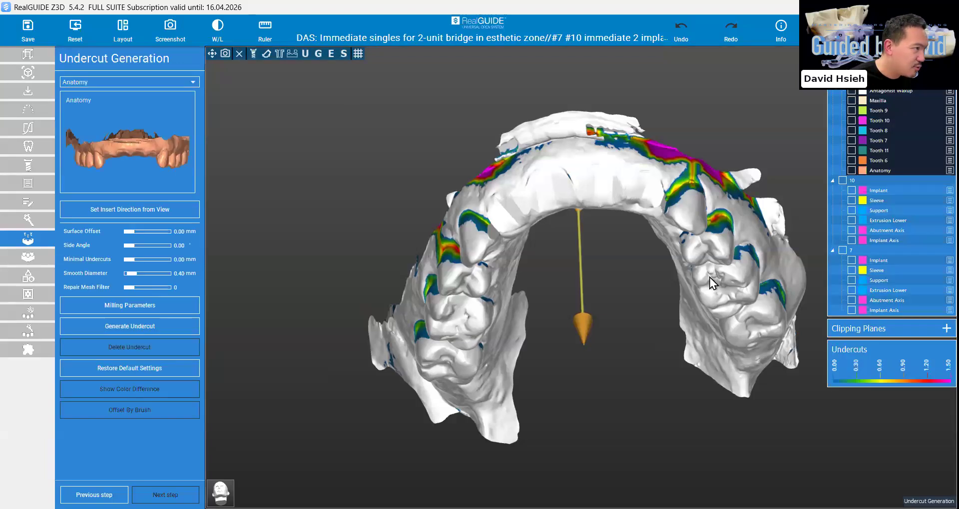
left_click_drag(708, 275, 667, 307)
left_click_drag(605, 310, 599, 298)
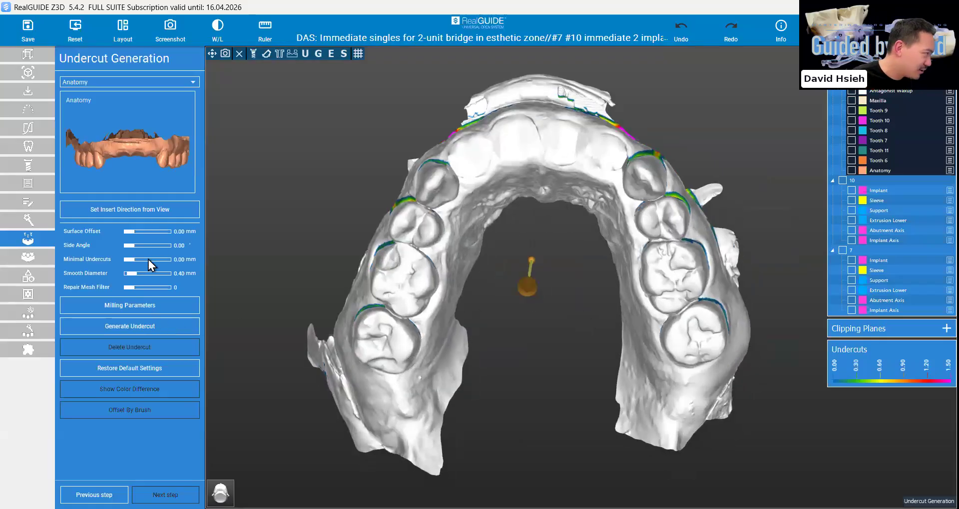
left_click(145, 209)
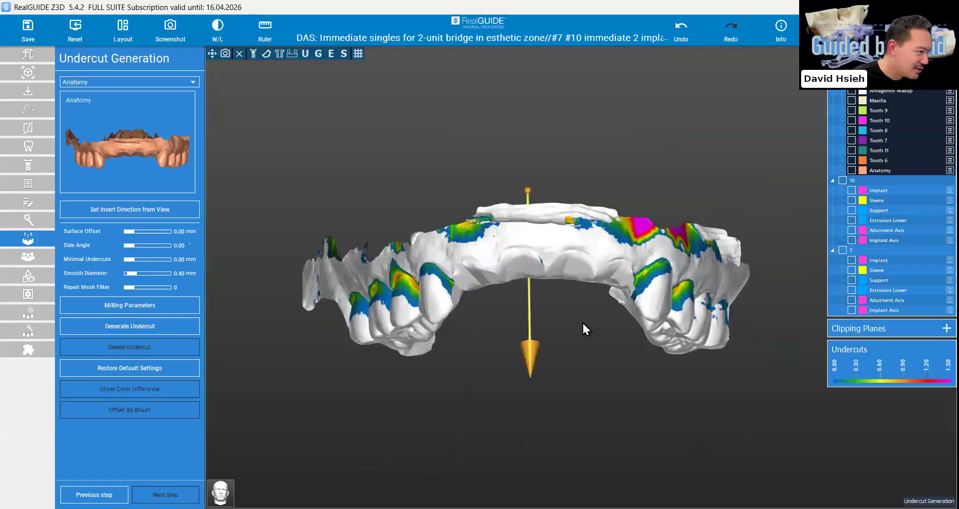
right_click_drag(583, 324, 582, 326)
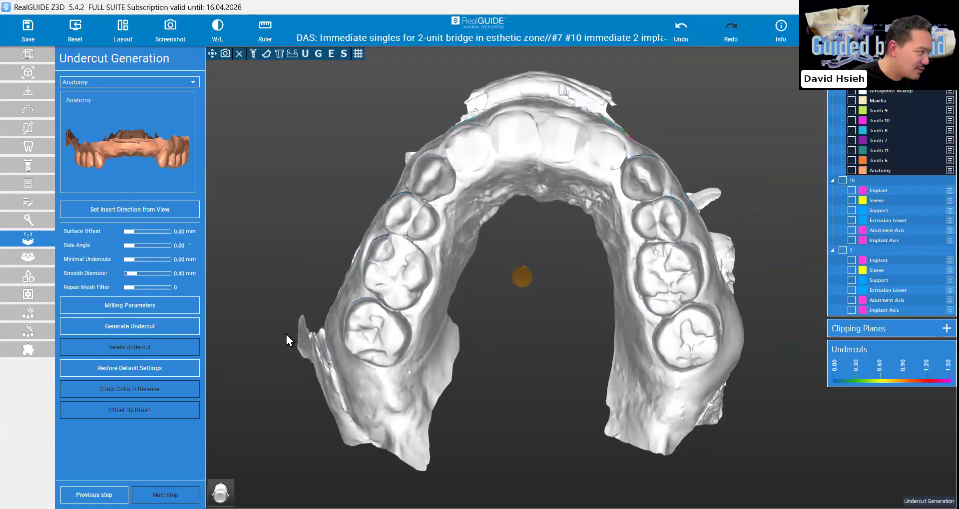
left_click(129, 210)
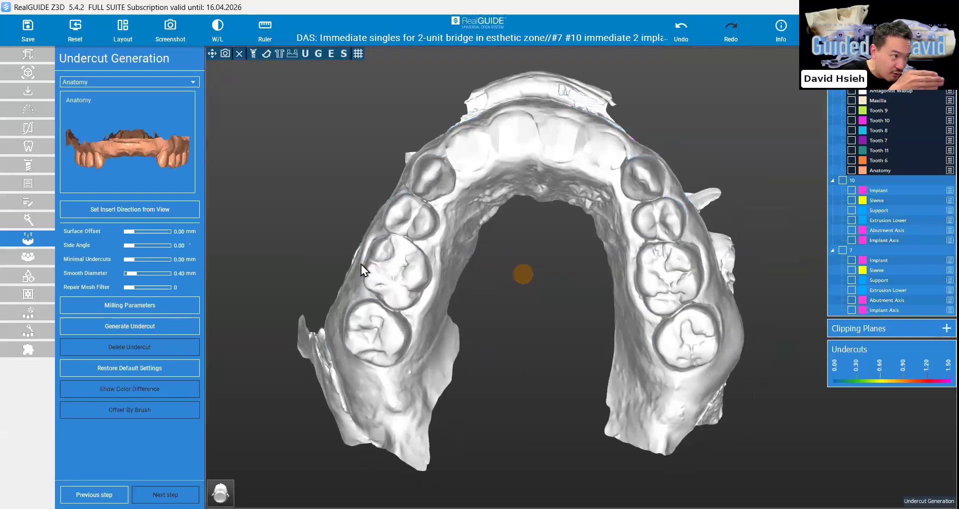
Check the undercut colour map from the front and side of the arch and generate the undercut
left_click_drag(361, 264, 357, 375)
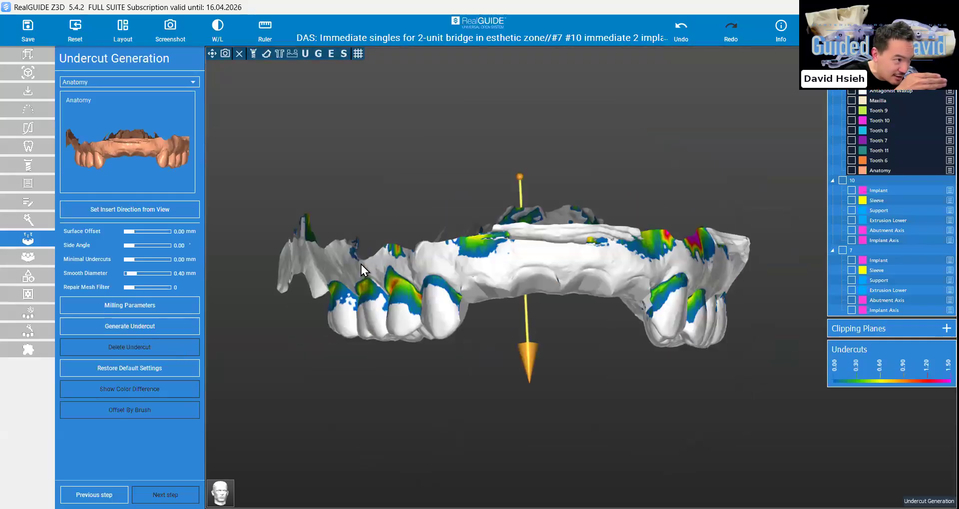
left_click_drag(361, 264, 340, 287)
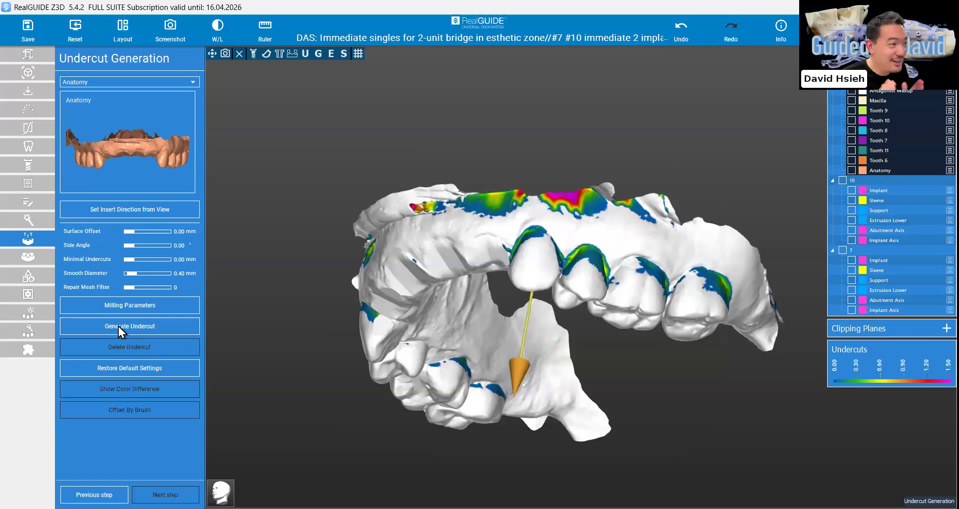
left_click(118, 327)
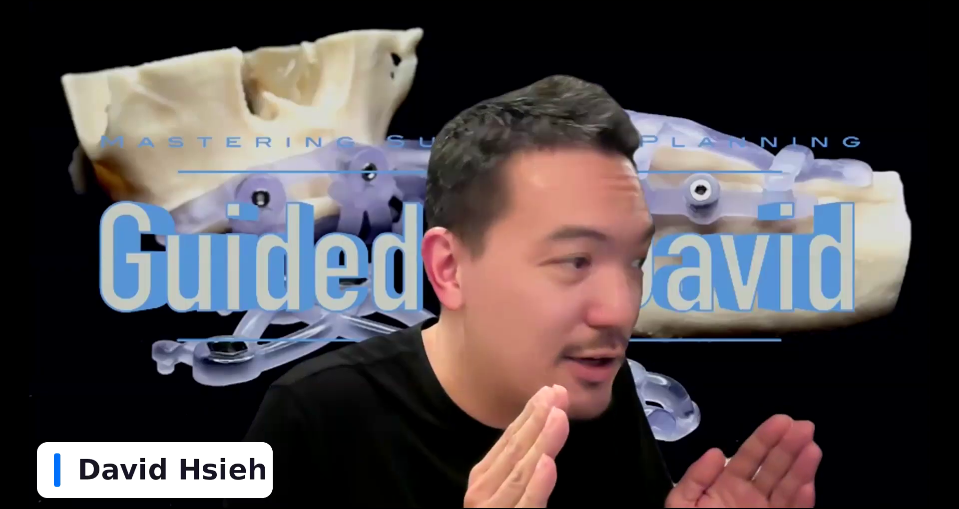
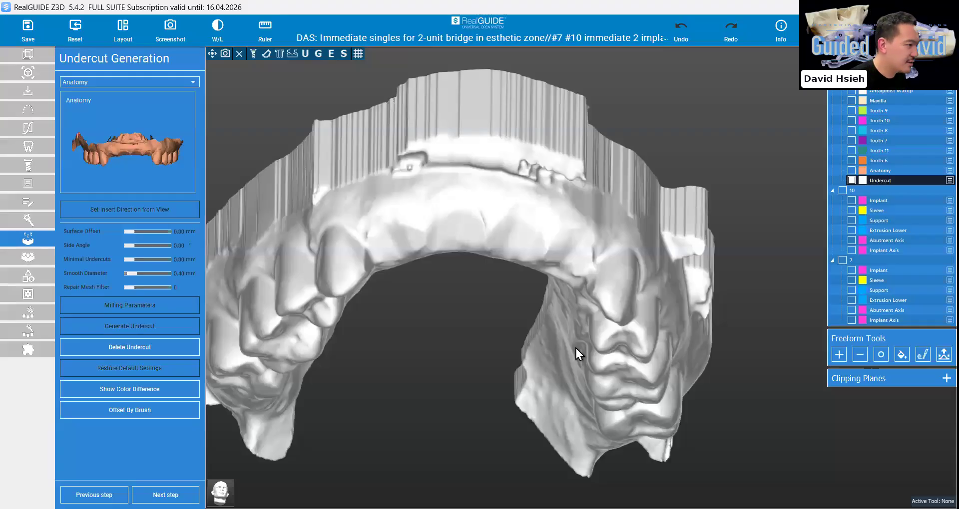
Outline the guide region on the undercut model with a spline around the arch and both sleeves, and create the surgical guide
scroll(623, 344, "up", 4)
left_click_drag(652, 350, 365, 379)
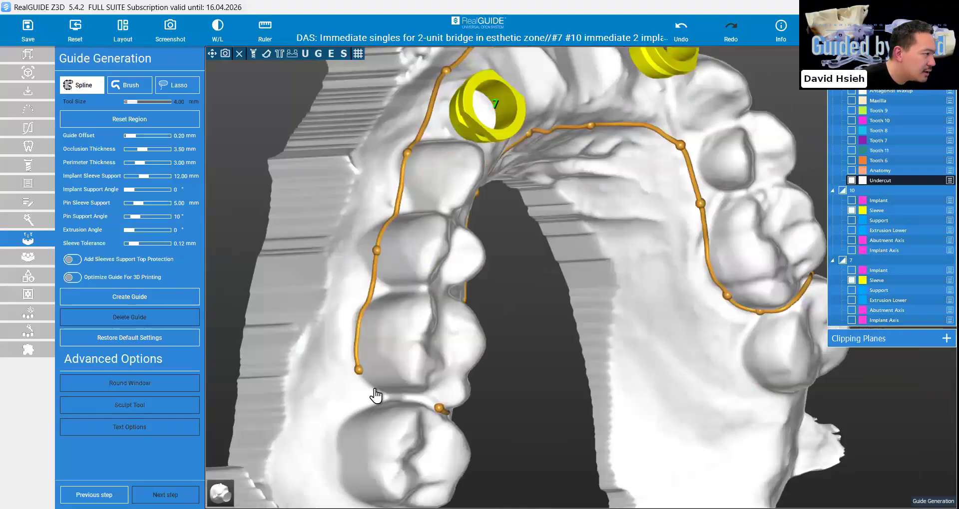
left_click(371, 389)
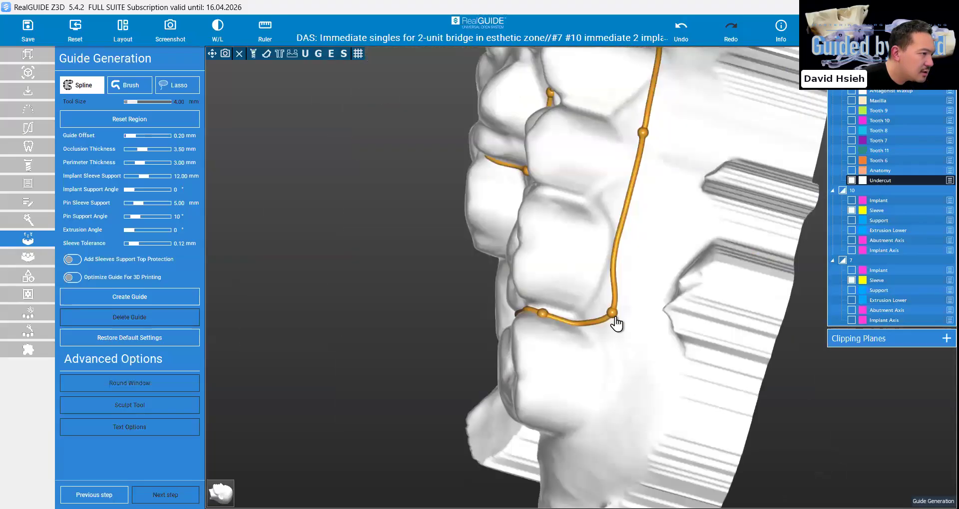
left_click(611, 324)
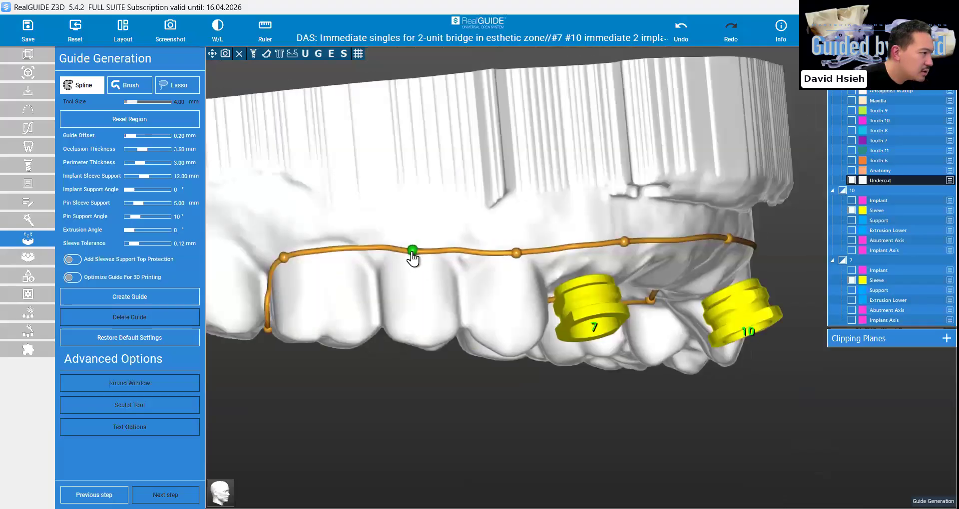
left_click(146, 297)
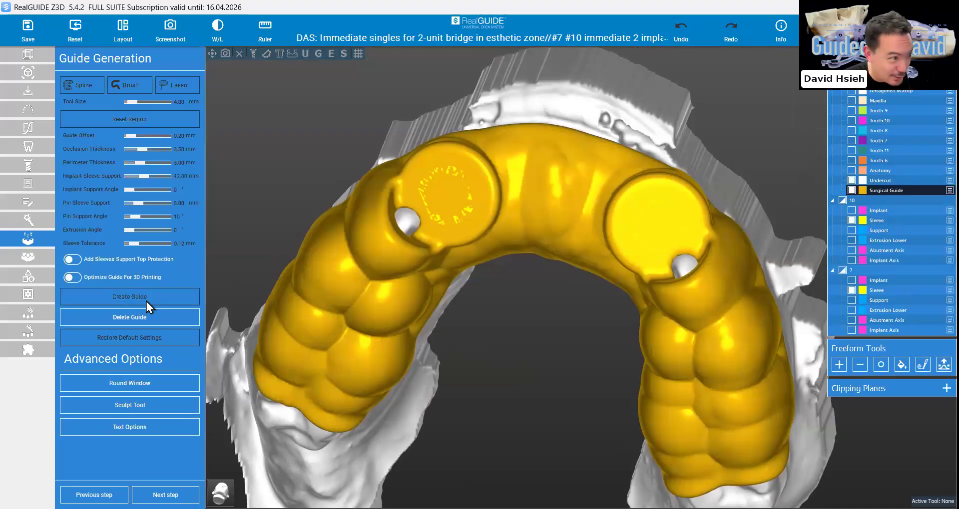
Inspect the surgical guide from occlusal and front views, checking the material around the #7 and #10 sleeves
left_click(130, 318)
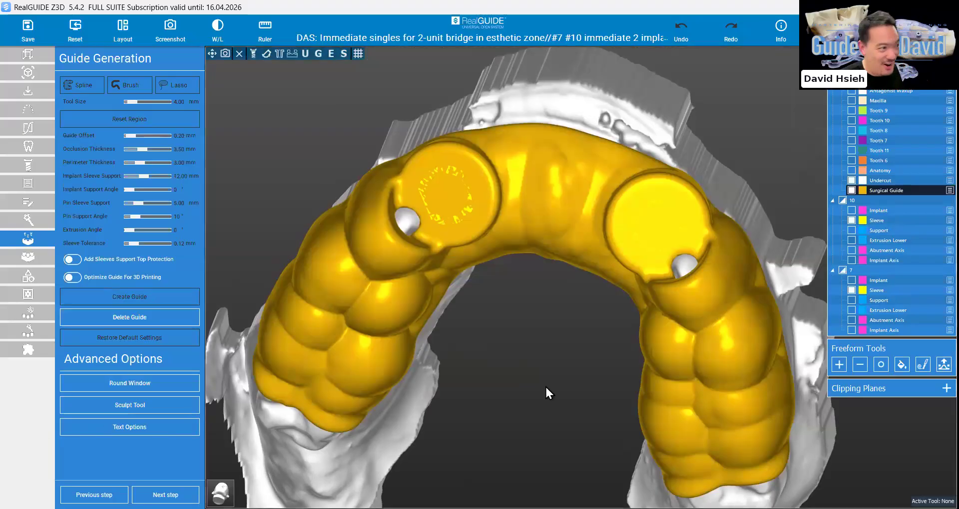
right_click_drag(545, 387, 572, 412)
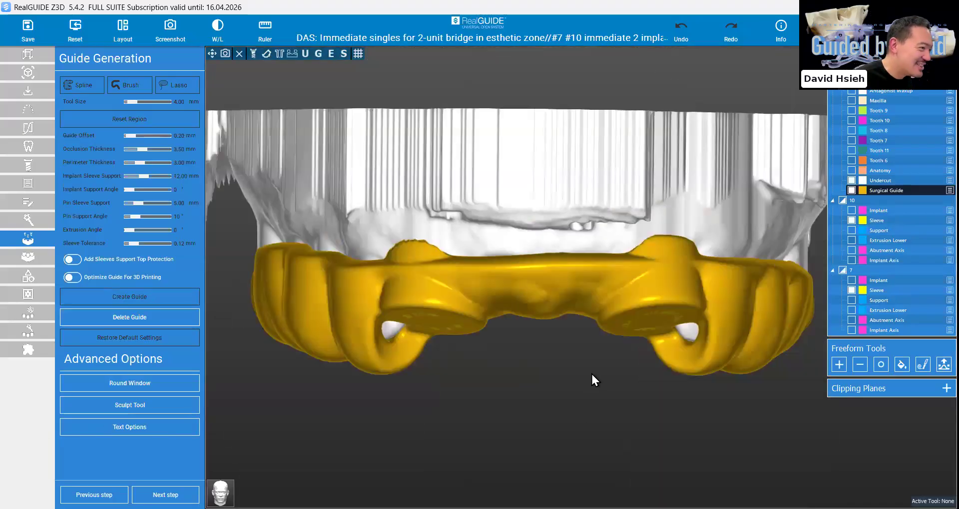
right_click_drag(592, 379, 674, 297)
right_click_drag(373, 294, 357, 336)
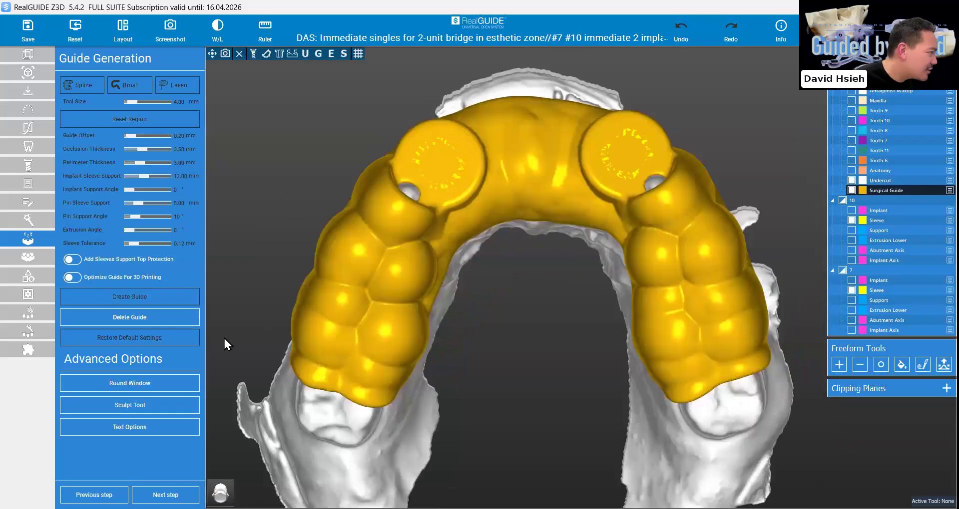
right_click_drag(355, 151, 347, 158)
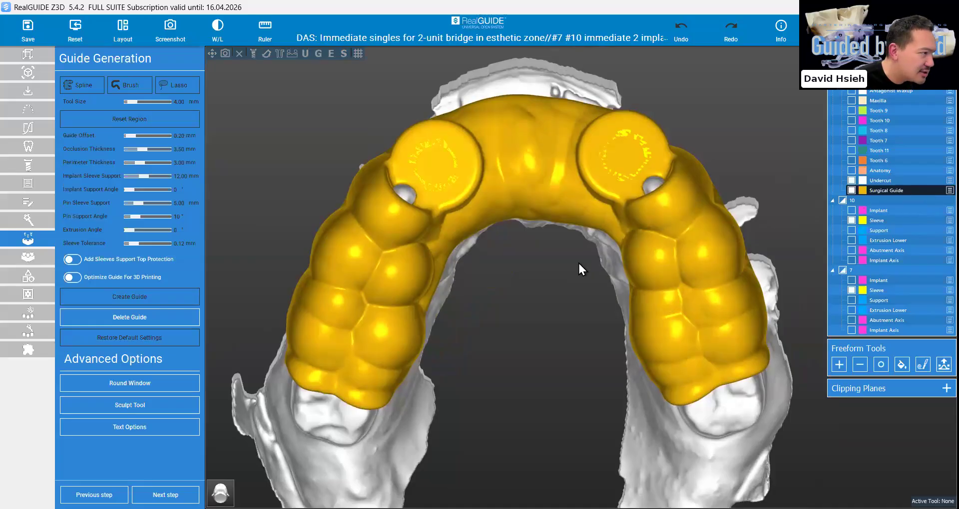
right_click_drag(578, 268, 590, 278)
right_click_drag(660, 280, 543, 229)
mouse_move(582, 272)
right_mouse_down()
mouse_move(578, 250)
mouse_move(586, 276)
right_mouse_up()
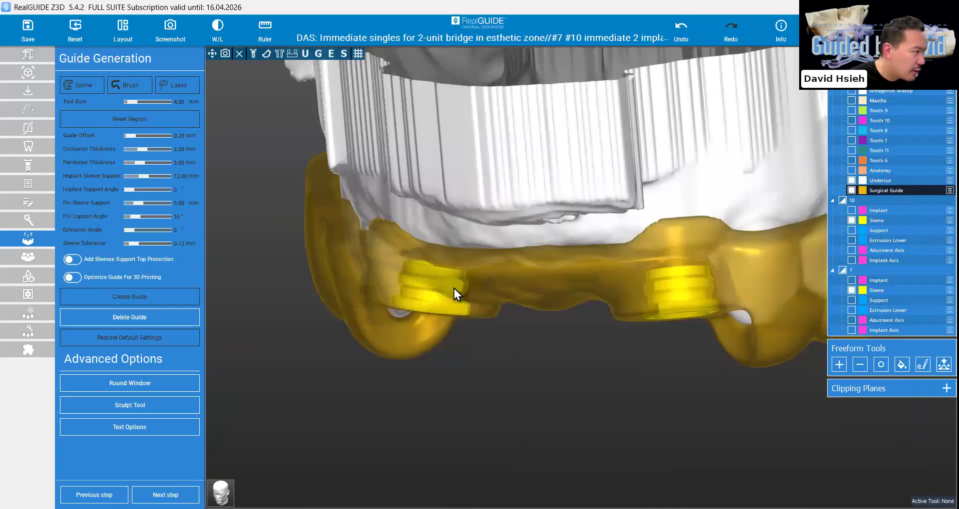
Try sculpting away the guide material above the #10 sleeve, and delete and recreate the surgical guide
left_click(134, 409)
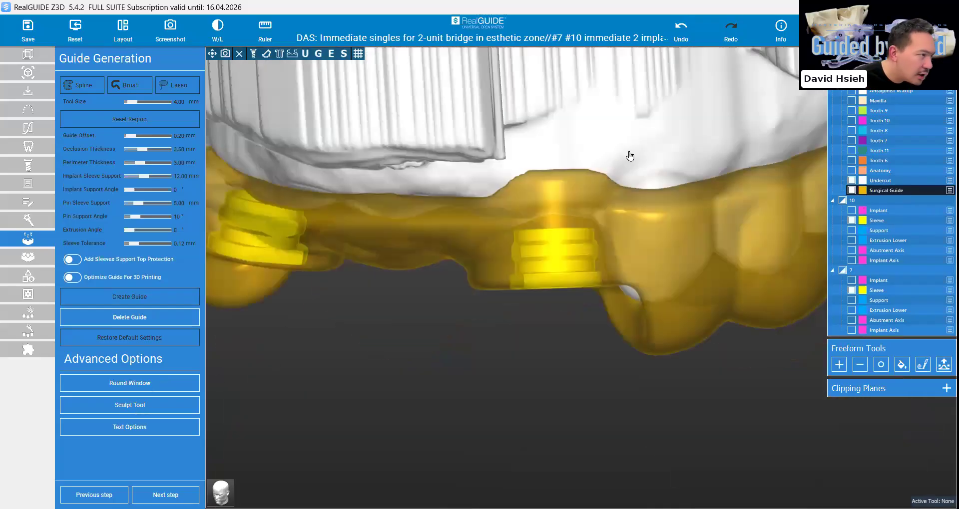
left_click(599, 223)
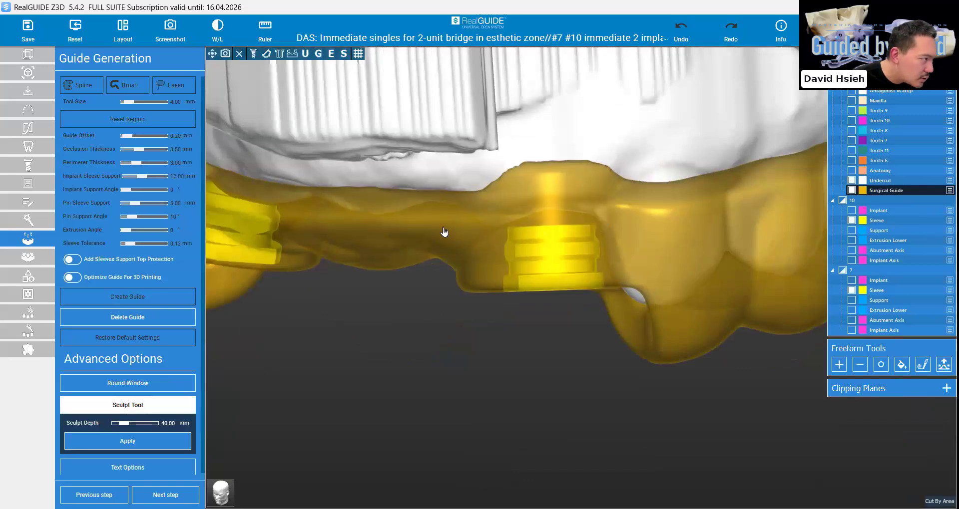
left_click(410, 229)
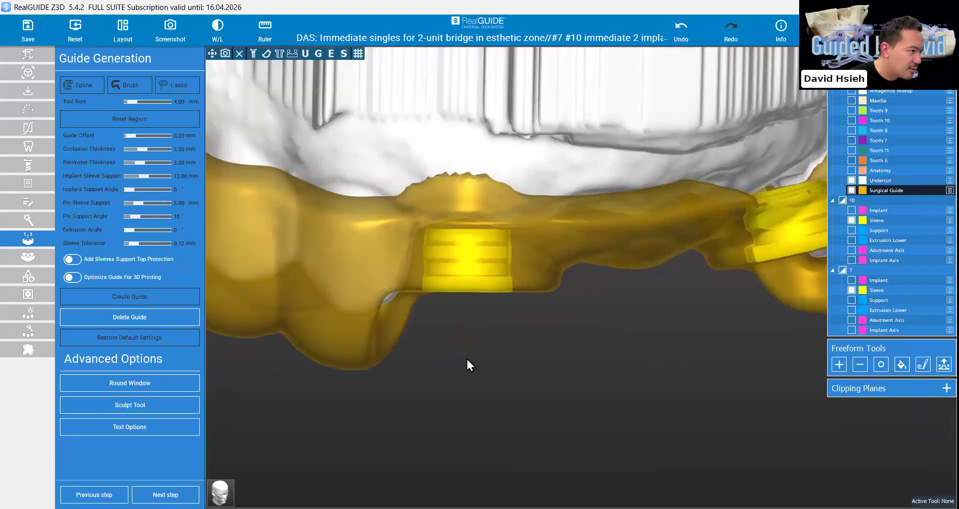
left_click(136, 321)
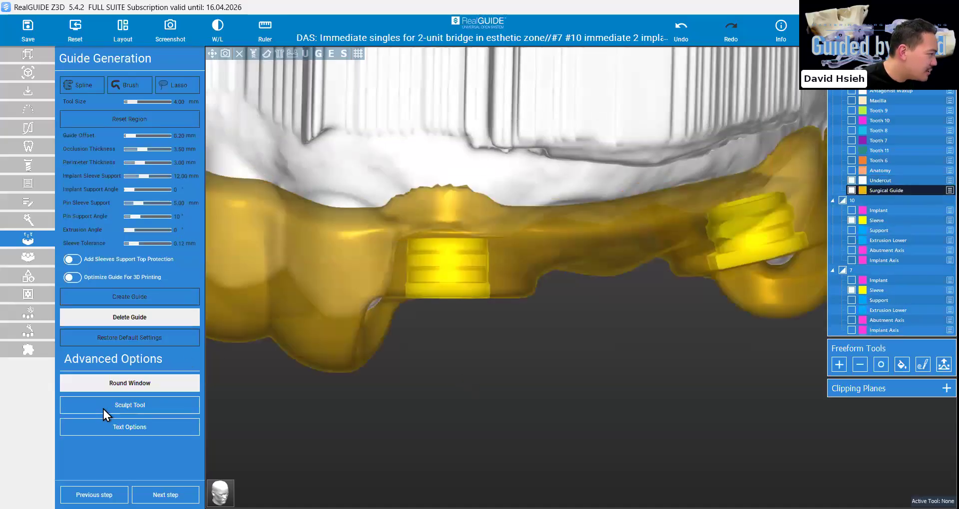
Sculpt away the raised guide material above the #7 sleeve with a four-point area at 40 mm depth
left_click(103, 407)
left_click(393, 240)
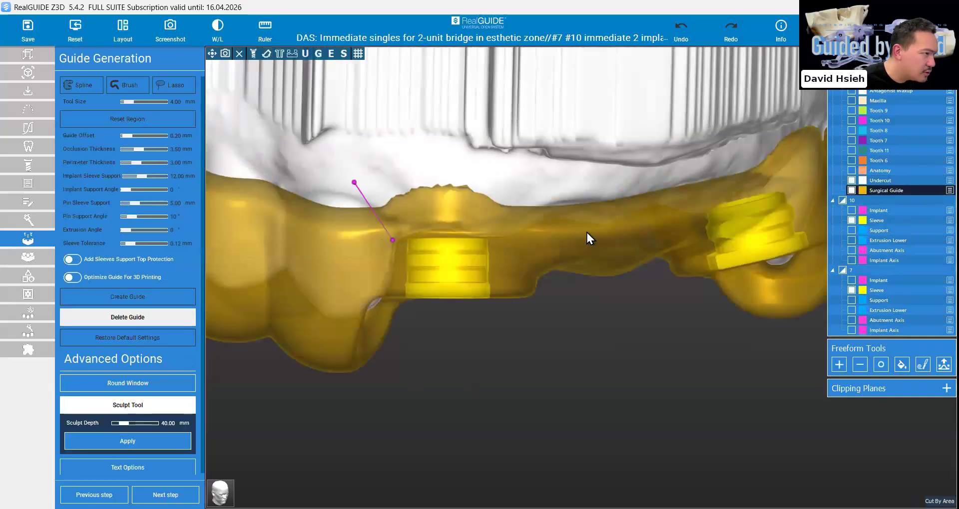
left_click(615, 228)
left_click(598, 103)
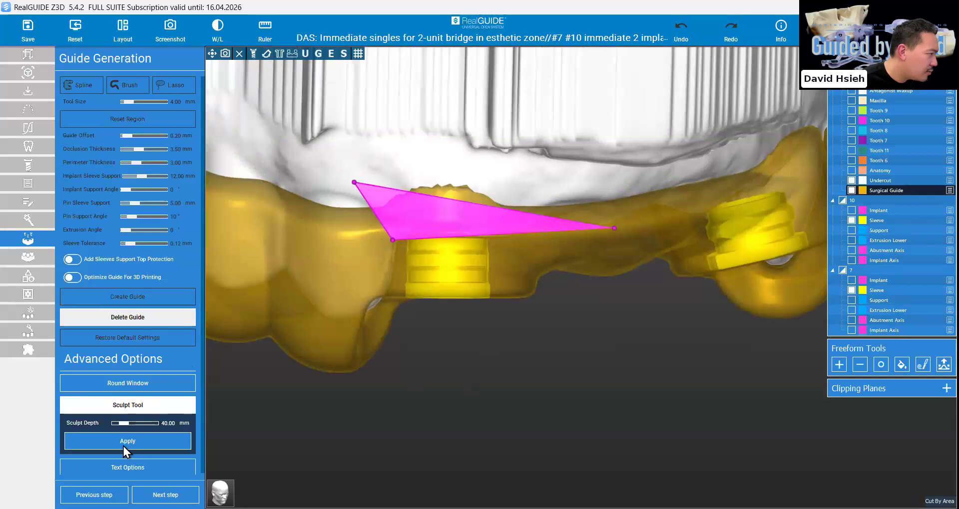
left_click(124, 444)
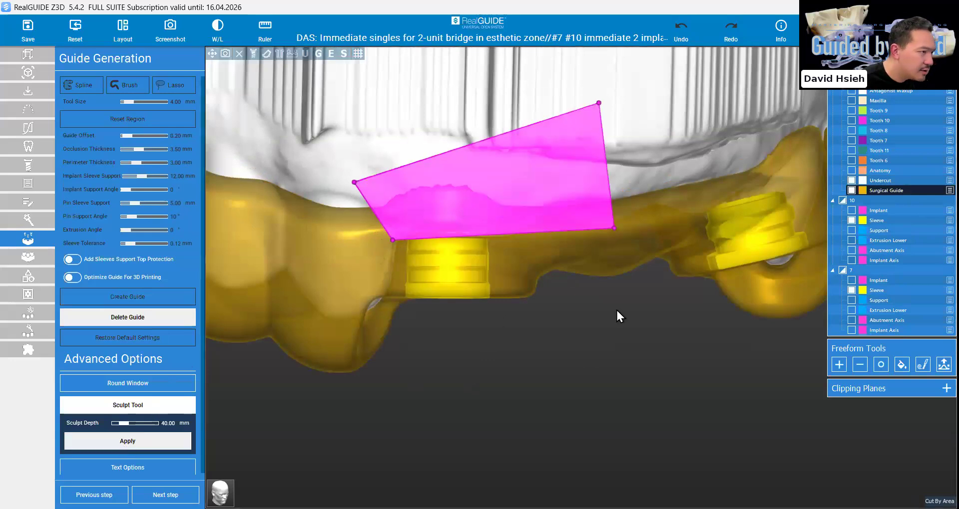
Sculpt away the raised guide material above the #10 sleeve with a polygon area at 40 mm depth
left_click(115, 411)
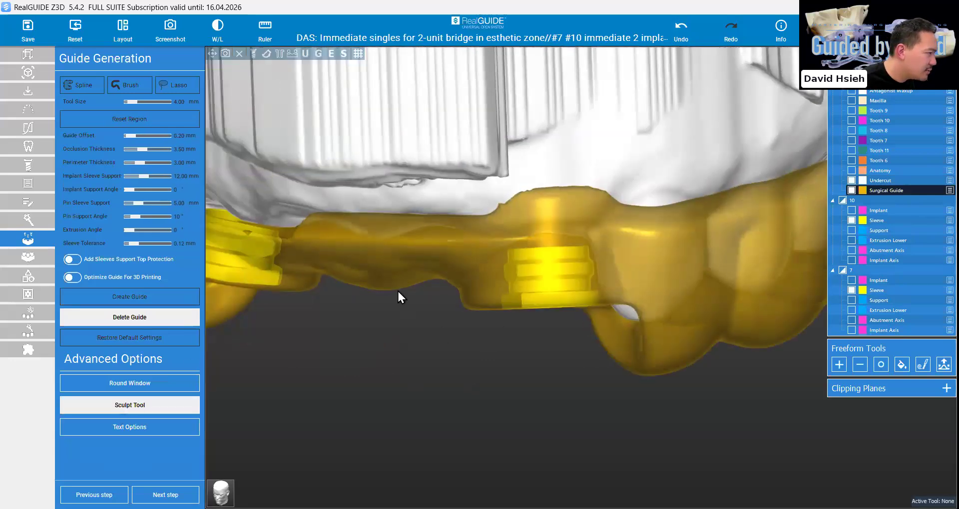
left_click(634, 198)
left_click(590, 243)
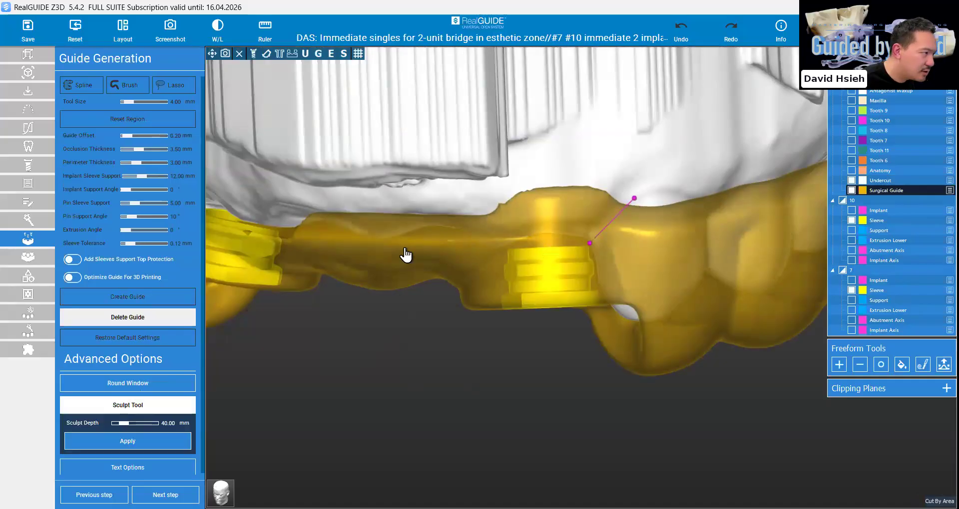
left_click(369, 241)
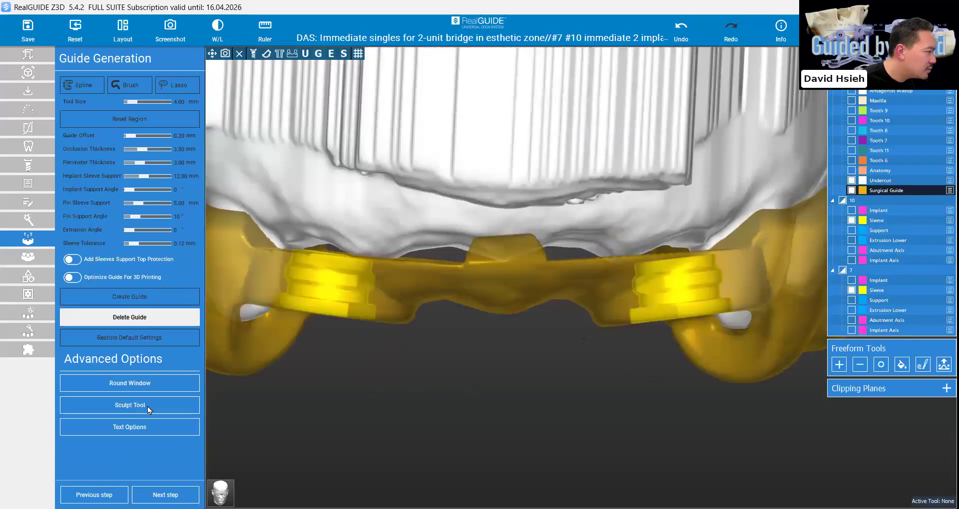
Sculpt off the leftover bump on the guide's upper edge midway between the two sleeves at 40 mm depth
left_click(148, 407)
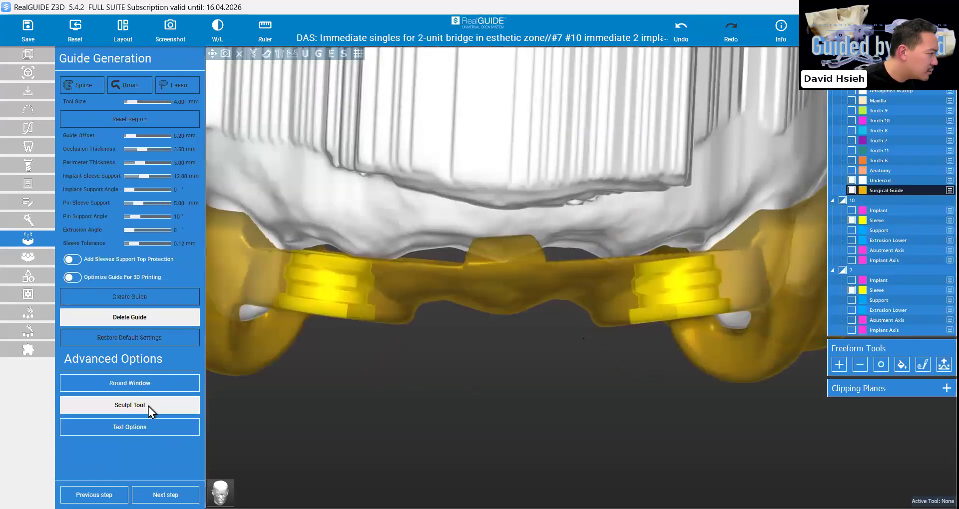
left_click(569, 253)
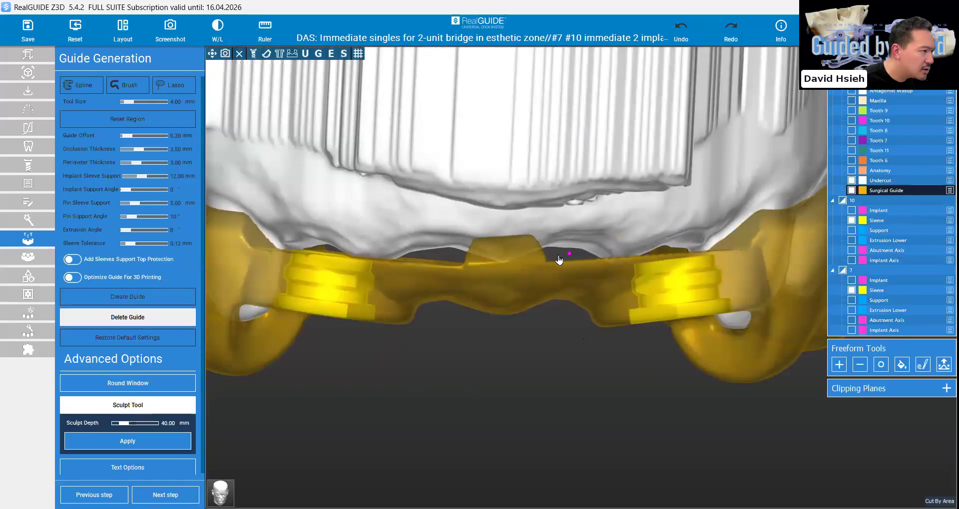
left_click(428, 259)
left_click(418, 163)
left_click(642, 145)
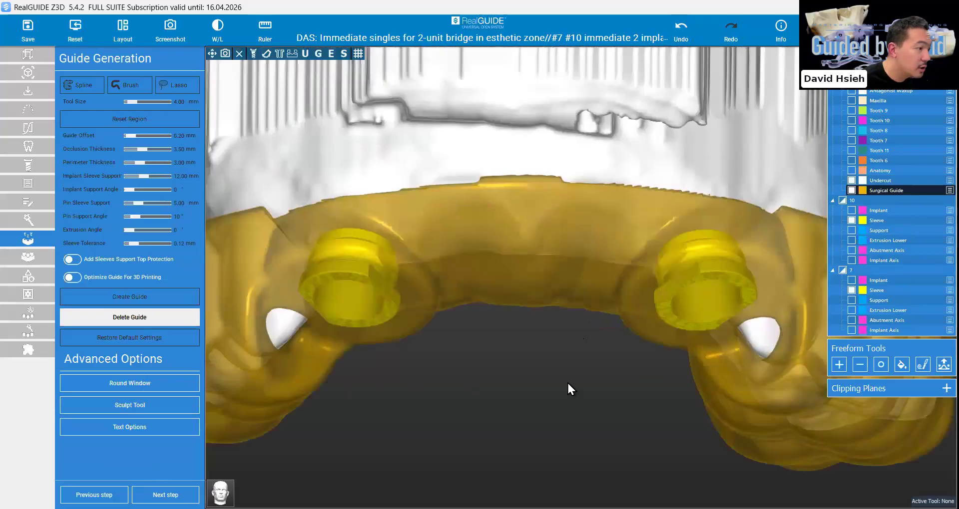
right_click_drag(567, 382, 559, 403)
mouse_move(530, 329)
right_mouse_down()
mouse_move(540, 369)
mouse_move(523, 341)
right_mouse_up()
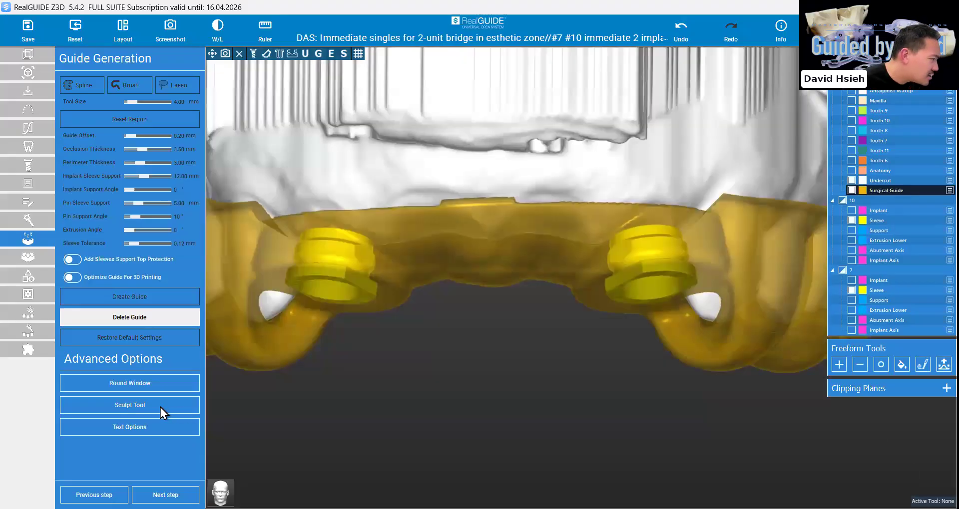
Cut out the anterior section of the guide between the #7 and #10 sleeves with the Sculpt Tool at 40 mm depth
left_click(160, 408)
left_click(433, 187)
left_click(435, 374)
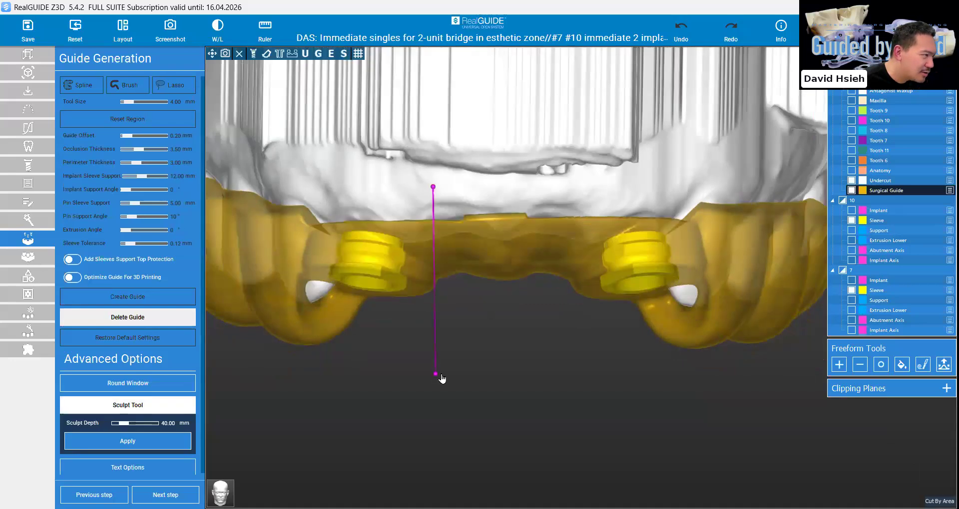
left_click(575, 384)
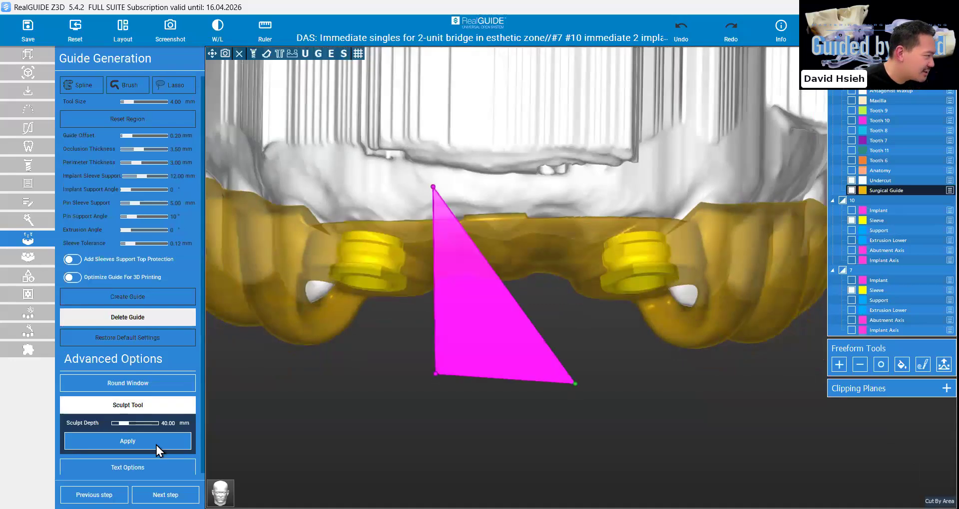
left_click(577, 173)
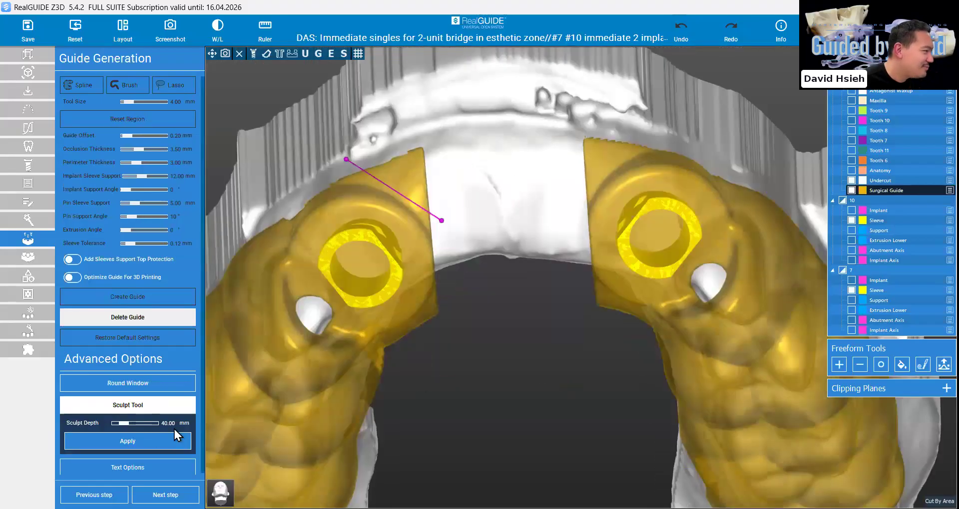
Trim the sharp facial corners of both guide halves beside the #7 and #10 sleeves with the Sculpt Tool
left_click(478, 67)
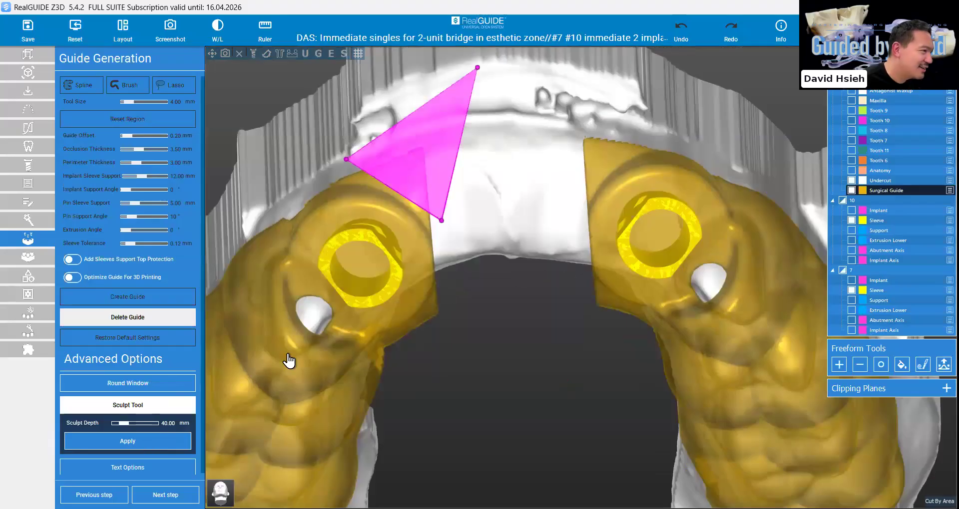
left_click(117, 441)
left_click(571, 165)
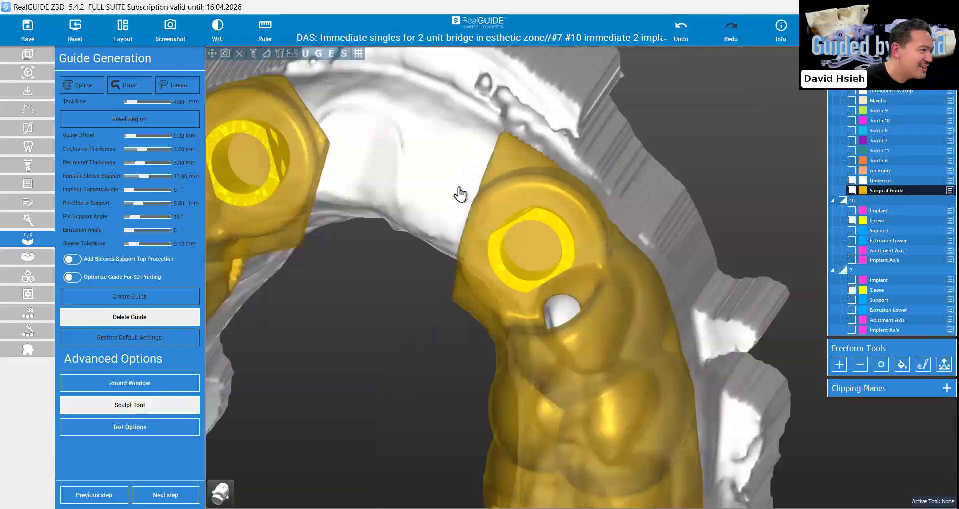
left_click(459, 187)
left_click(500, 66)
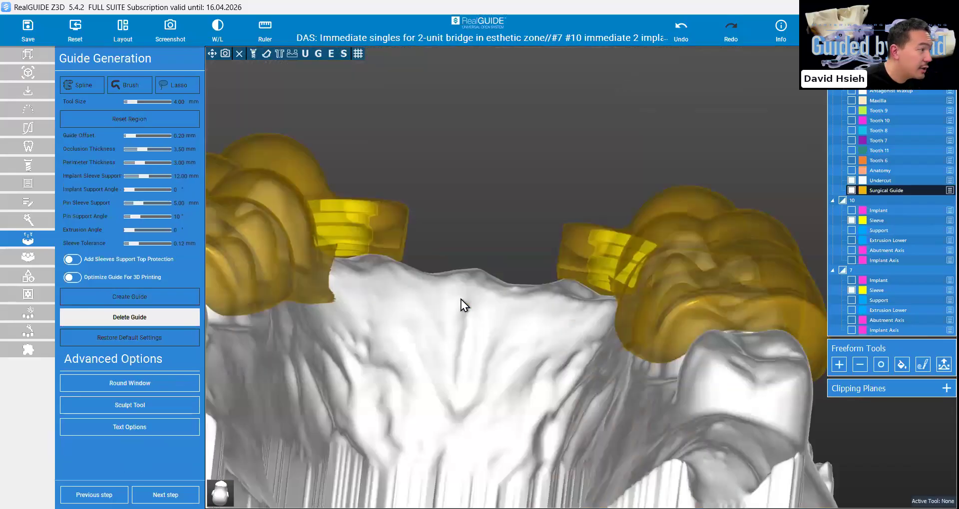
Cut a round inspection window, 11.33 mm in size and 12.40 mm deep, in the outer premolar area of each guide half
mouse_move(472, 172)
right_mouse_down()
mouse_move(452, 182)
mouse_move(468, 204)
right_mouse_up()
key("f")
right_click_drag(311, 288, 241, 383)
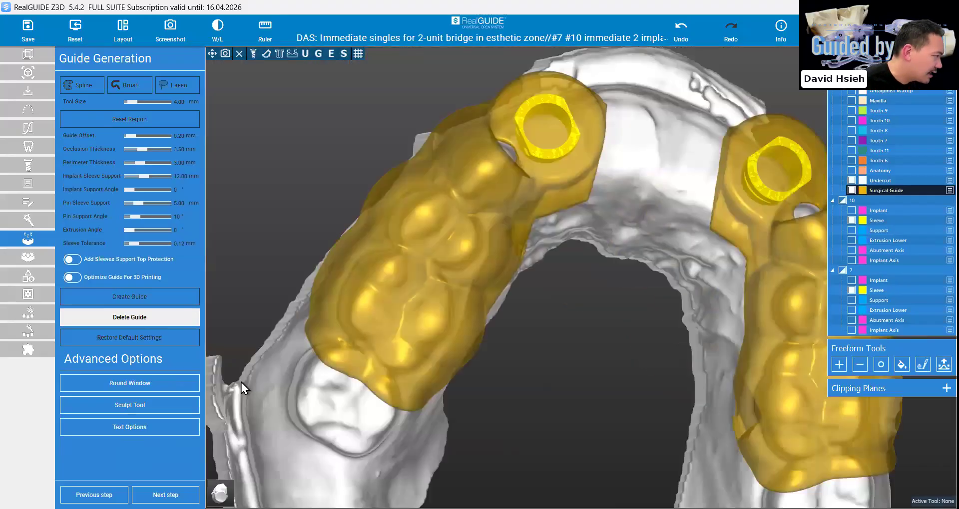
right_click_drag(471, 239, 480, 230)
scroll(480, 231, "down", 2)
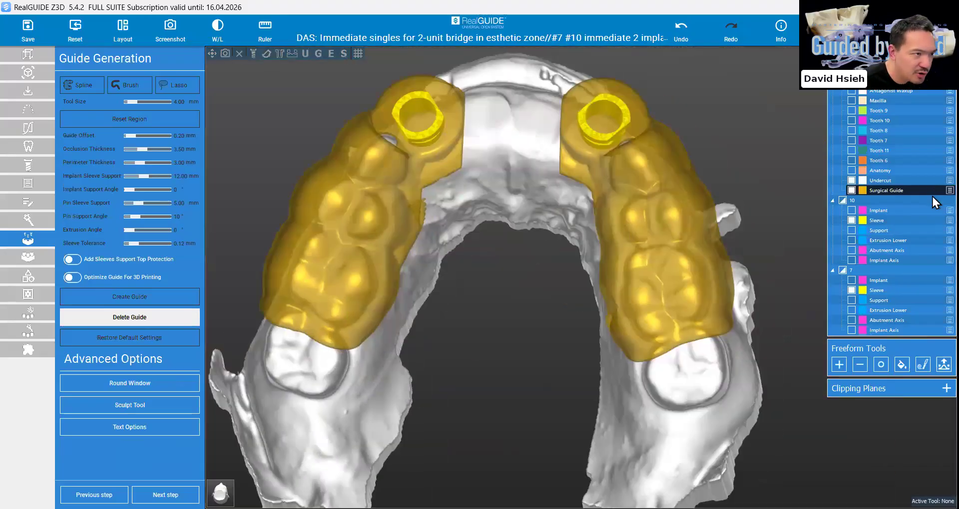
left_click(474, 356)
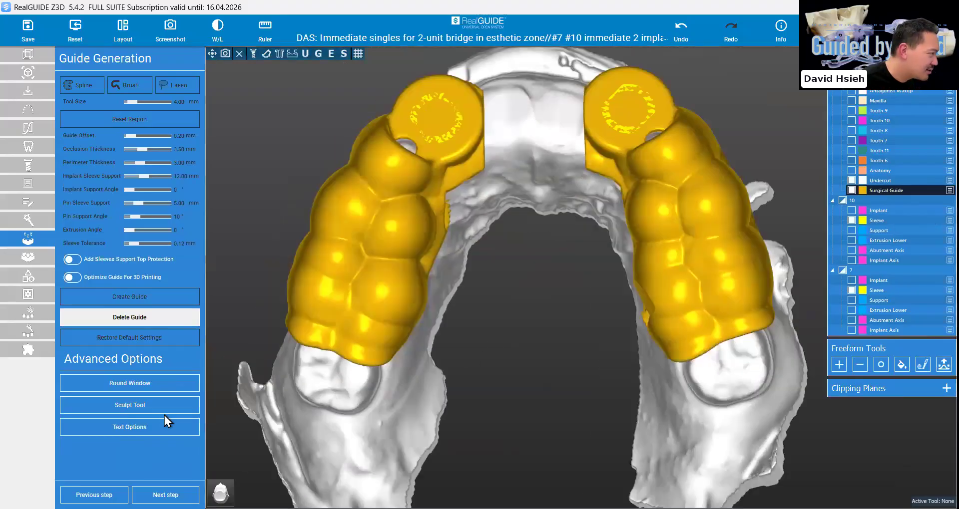
left_click(139, 426)
left_click(139, 390)
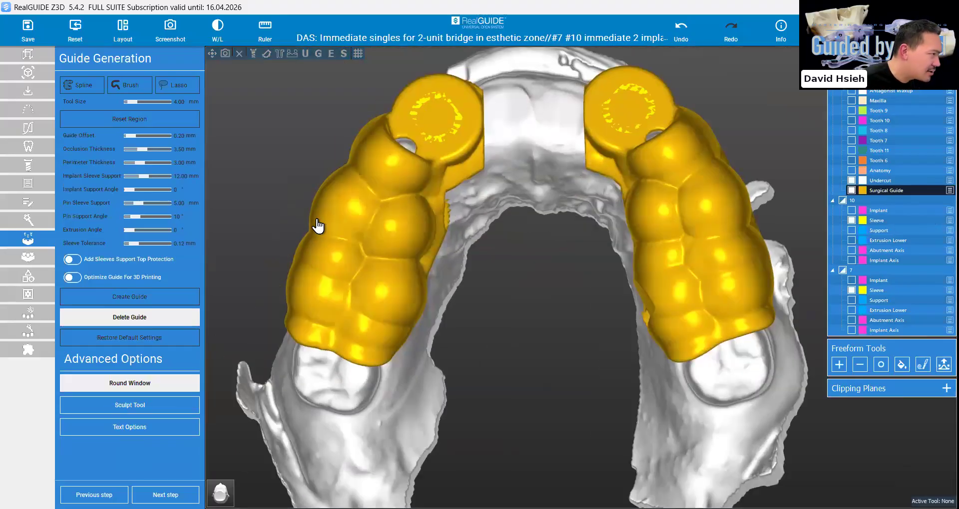
left_click_drag(489, 442, 680, 227)
left_click_drag(777, 343, 642, 380)
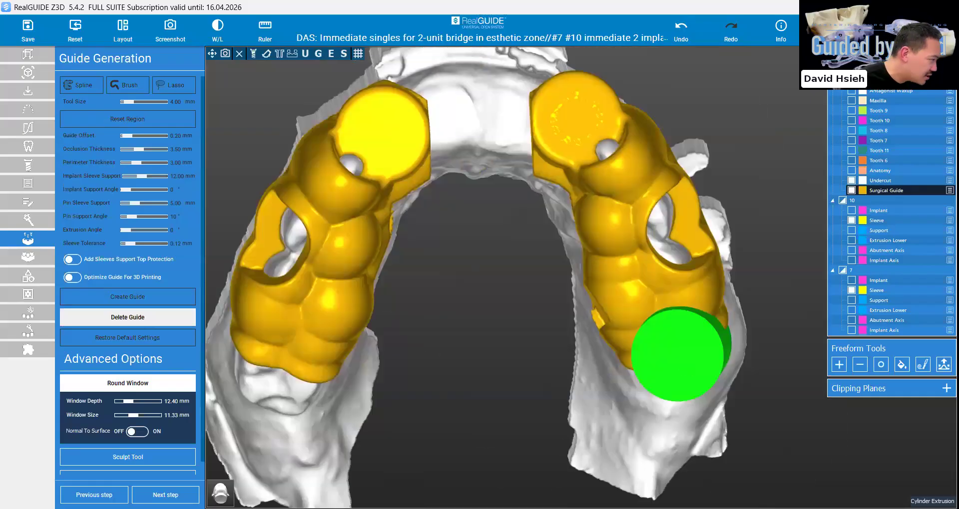
left_click_drag(678, 354, 695, 341)
scroll(127, 444, "down", 1)
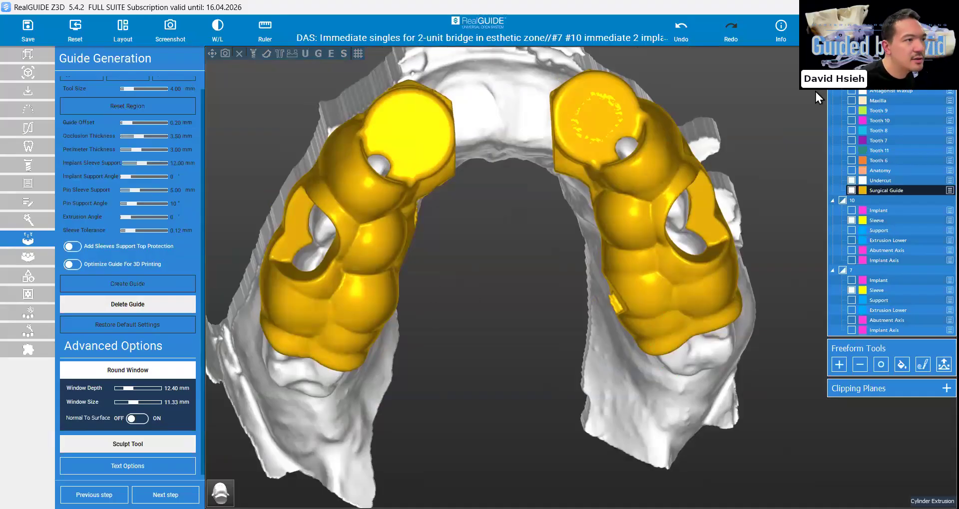
Hide the CT bone rendering, enlarge the 3D view, and examine the trimmed surgical guide on the anatomy from the occlusal side
left_click(898, 7)
left_click(291, 54)
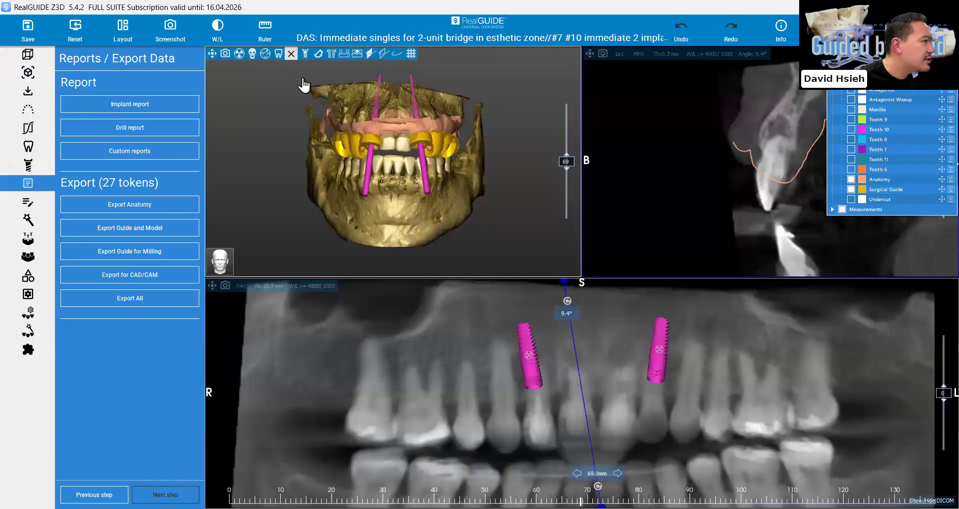
left_click(214, 53)
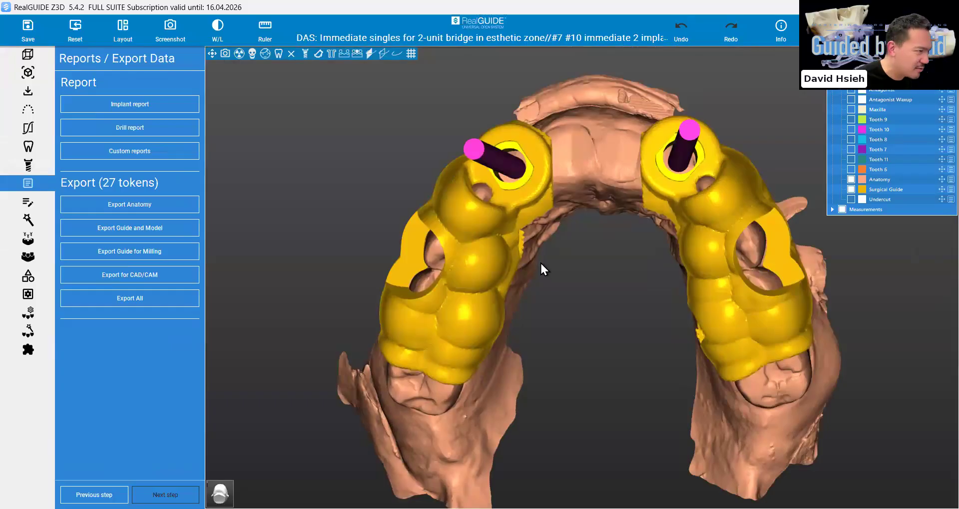
scroll(540, 262, "up", 1)
left_click_drag(406, 293, 94, 91)
left_click_drag(438, 286, 421, 292)
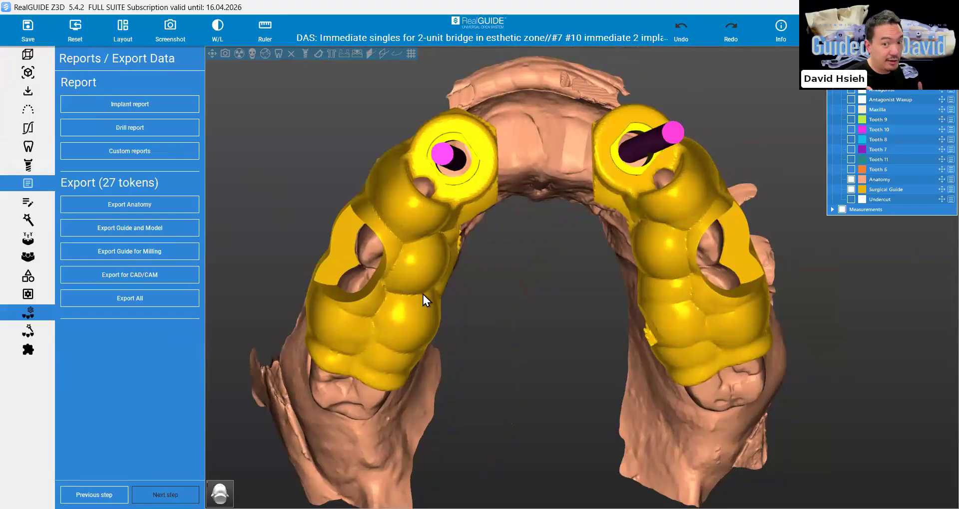
scroll(424, 294, "down", 1)
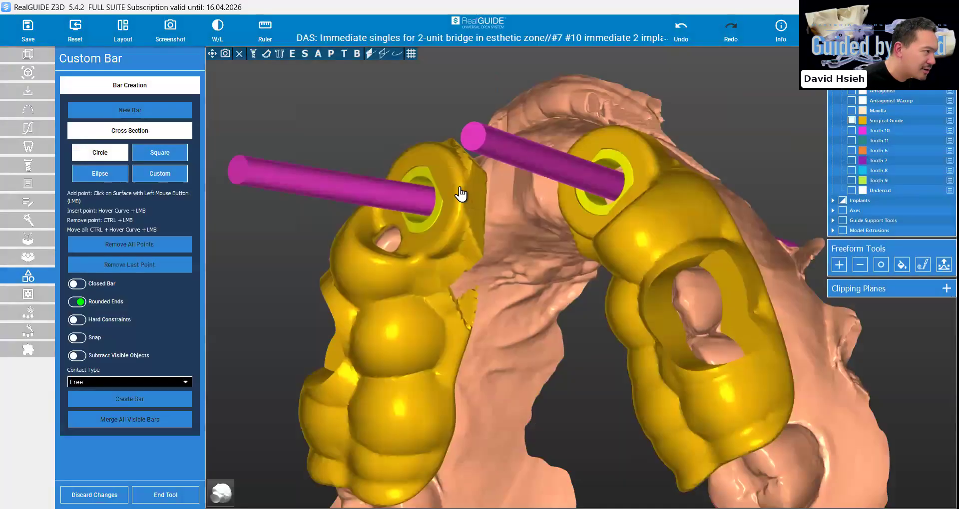
Lay out a custom bar with a 4.5 mm circular cross-section between the #7 and #10 sleeves and arch its middle
left_click(460, 188)
right_click_drag(459, 188, 596, 193)
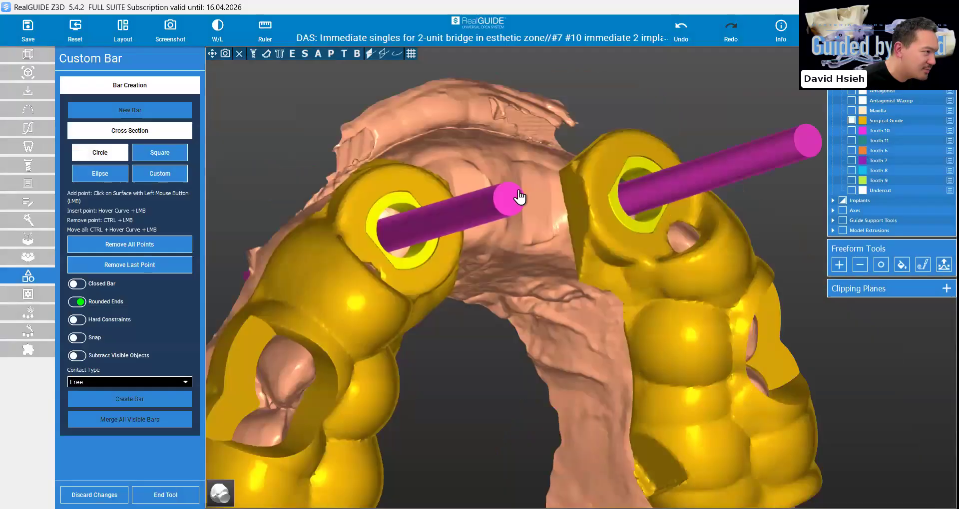
left_click(432, 193)
left_click_drag(432, 193, 432, 206)
right_click_drag(431, 207, 652, 199)
left_click_drag(583, 176, 591, 198)
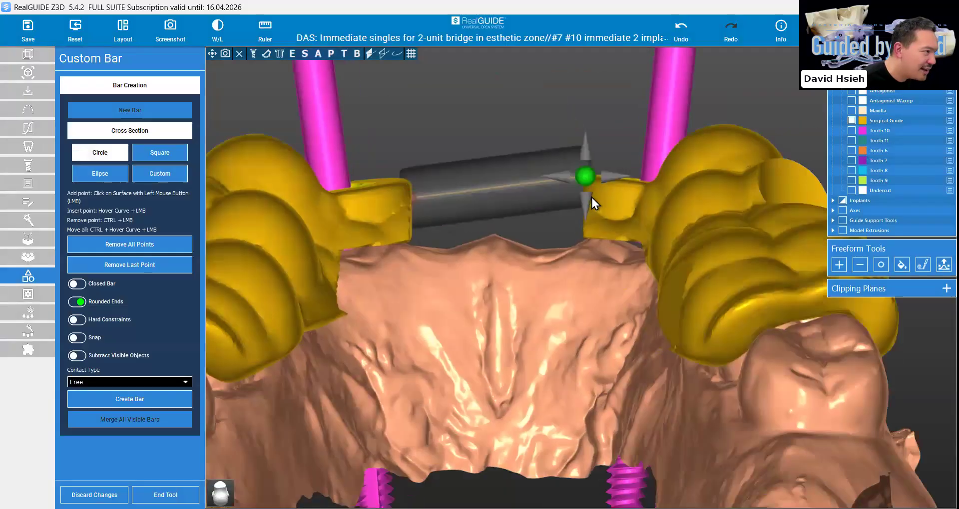
mouse_move(498, 198)
left_mouse_down()
mouse_move(504, 129)
mouse_move(497, 184)
left_mouse_up()
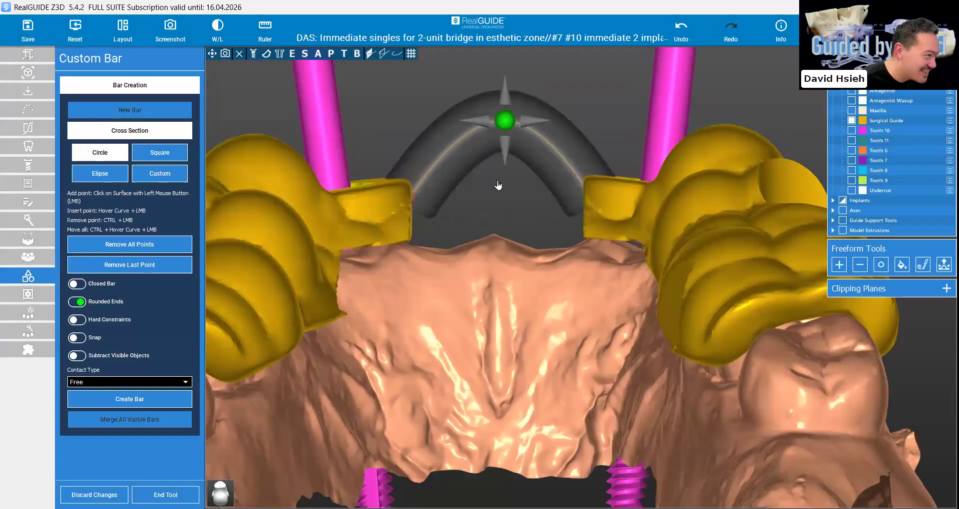
Reposition the anterior bar's end points inside both guide halves and curve its midpoint facially along the arch
left_click_drag(411, 202, 396, 210)
left_click_drag(590, 195, 595, 208)
right_click_drag(593, 221, 562, 304)
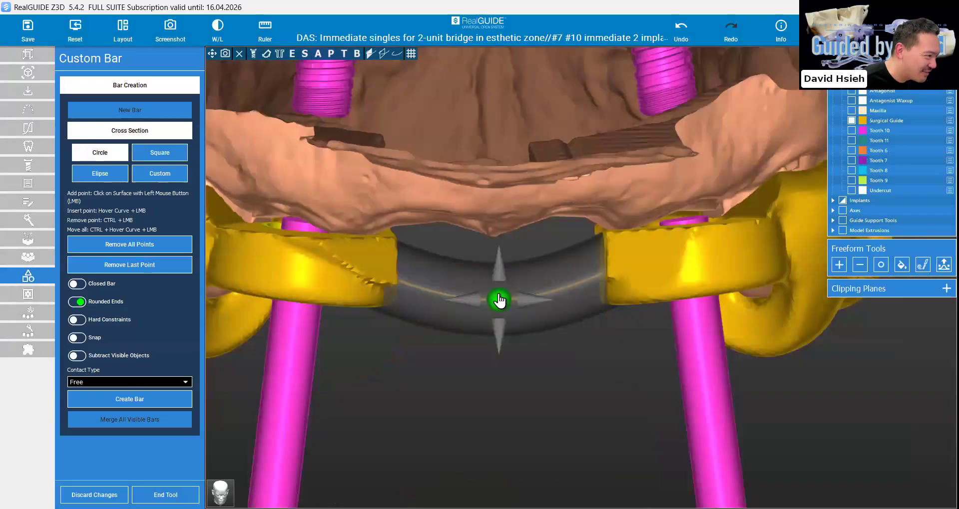
right_click_drag(503, 287, 500, 206)
left_click_drag(493, 184, 493, 168)
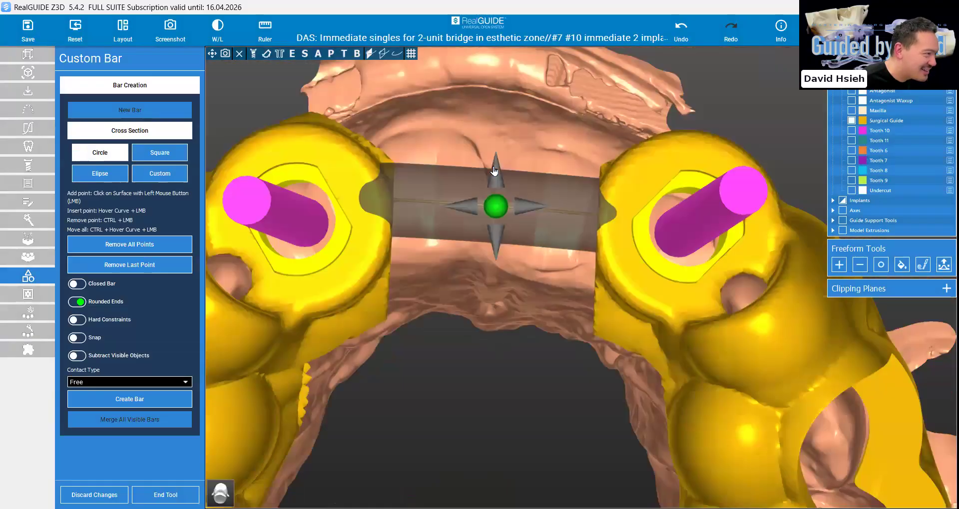
left_click(615, 215)
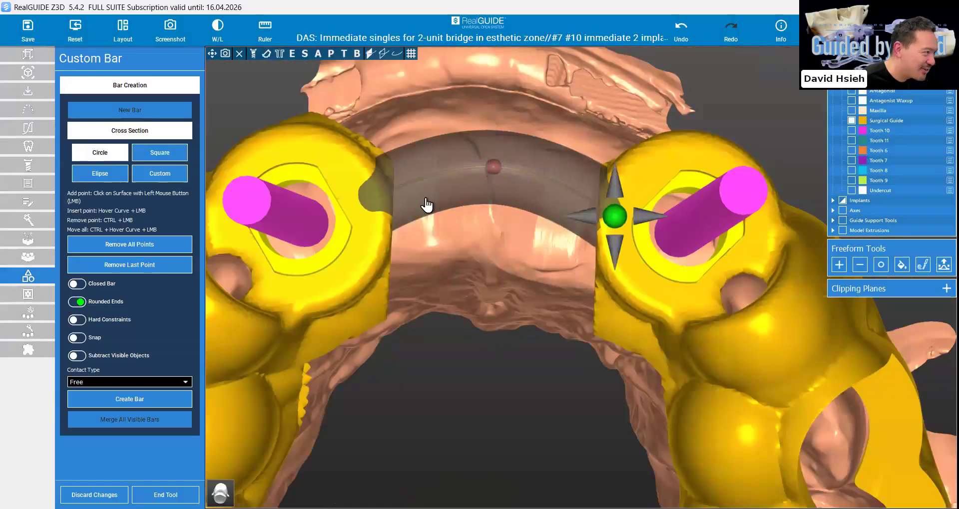
left_click_drag(370, 197, 370, 187)
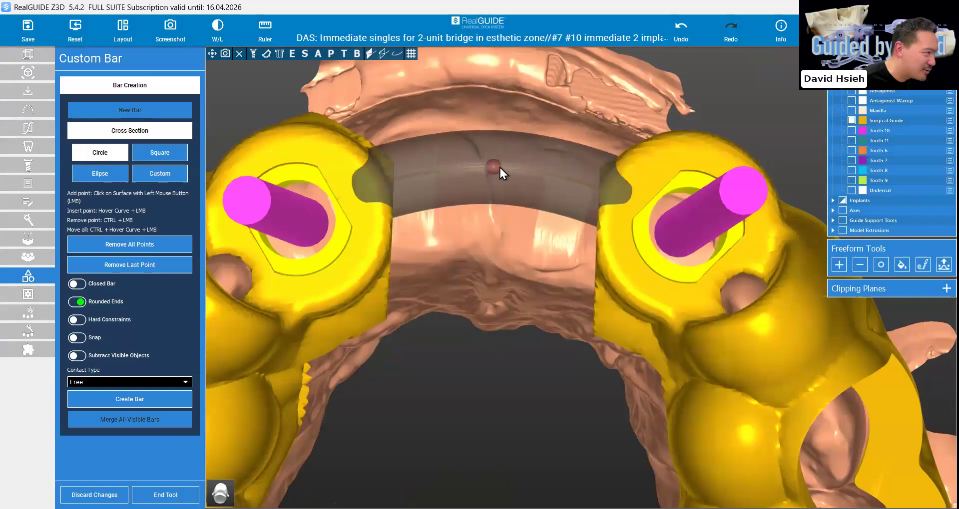
left_click(619, 190)
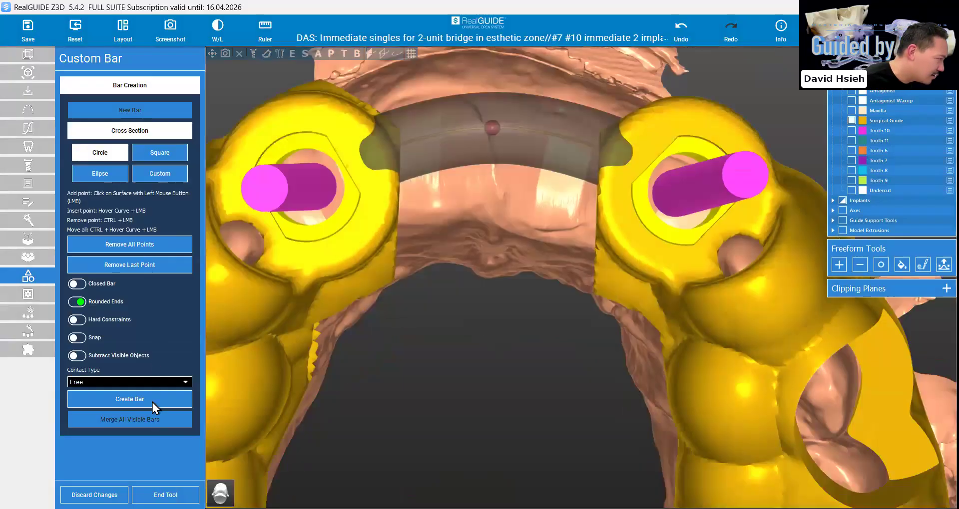
Try to create the anterior bar between the two sleeves, and undo it
left_click(151, 400)
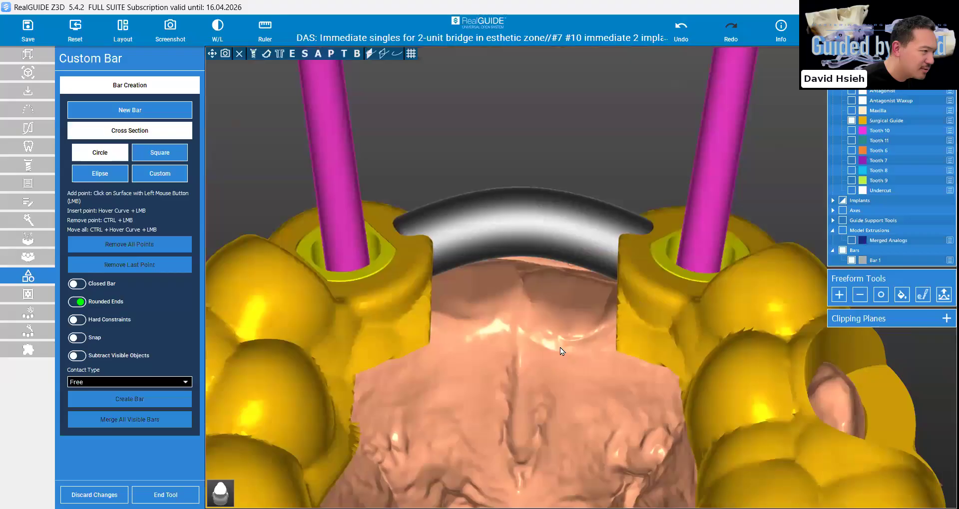
right_click_drag(559, 348, 582, 279)
left_click(678, 30)
Adjust the anterior bar's points so its ends sit within the guide beside each sleeve, and create the bar
scroll(582, 280, "up", 2)
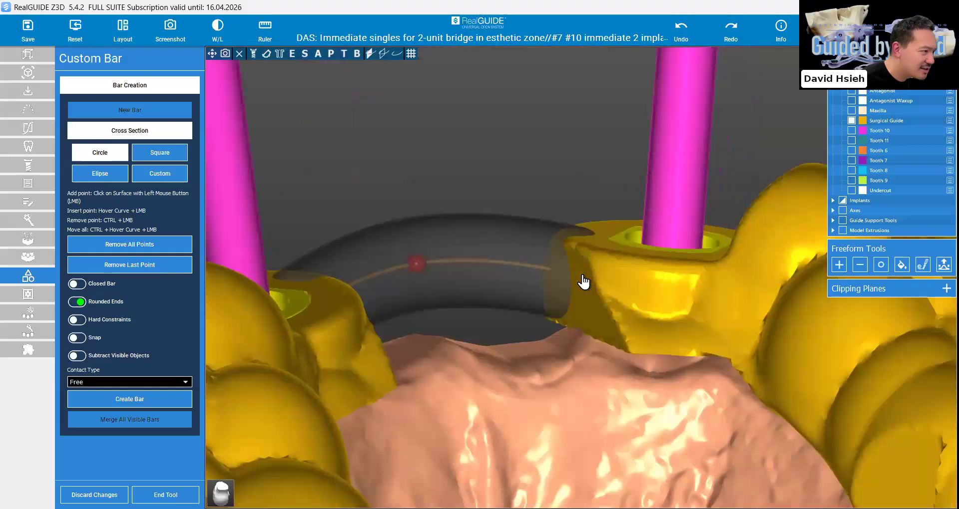
left_click(574, 279)
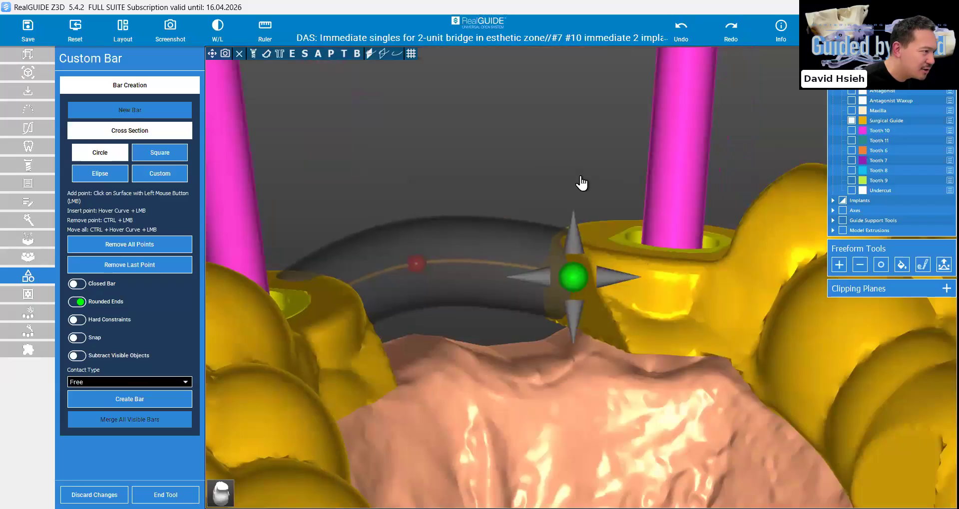
right_click_drag(505, 298, 481, 299)
right_click_drag(546, 254, 550, 254)
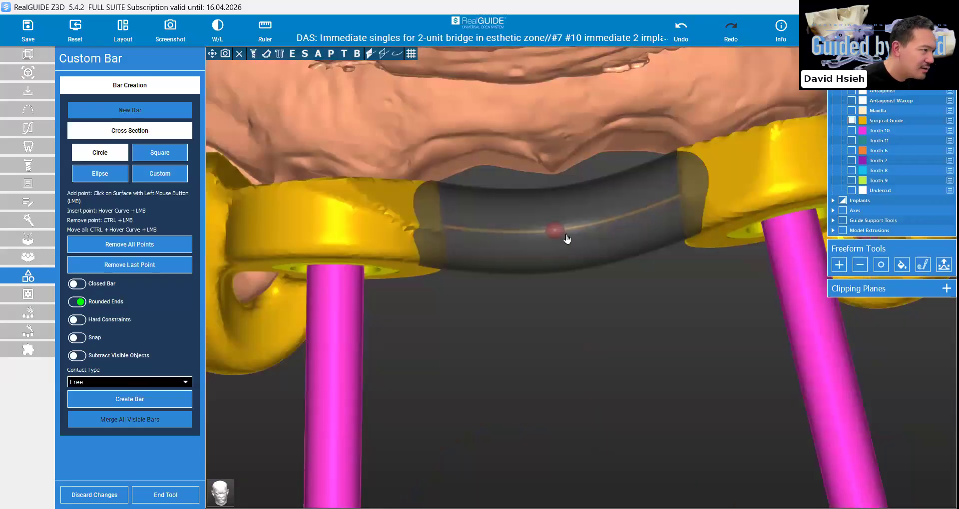
left_click(565, 235)
left_click(166, 402)
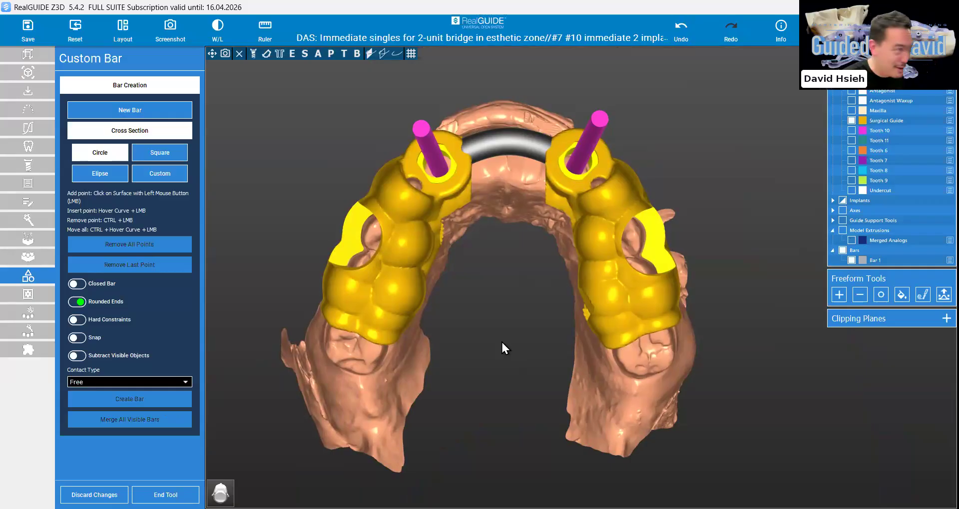
Start a second circular bar running diagonally across the arch from the #7-side molar area to behind the #10 sleeve
left_click(133, 111)
right_click_drag(481, 273, 536, 239)
scroll(535, 239, "up", 1)
left_click(371, 316)
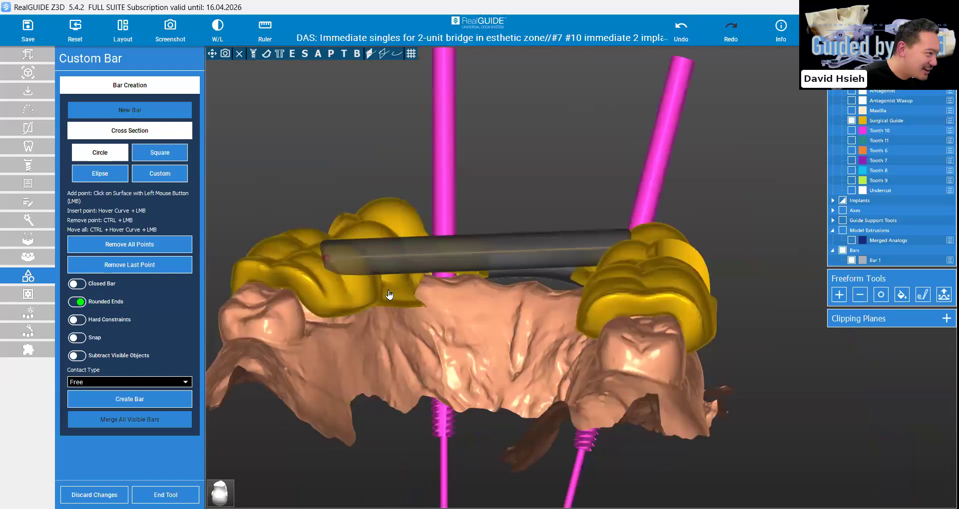
right_click_drag(391, 295, 513, 290)
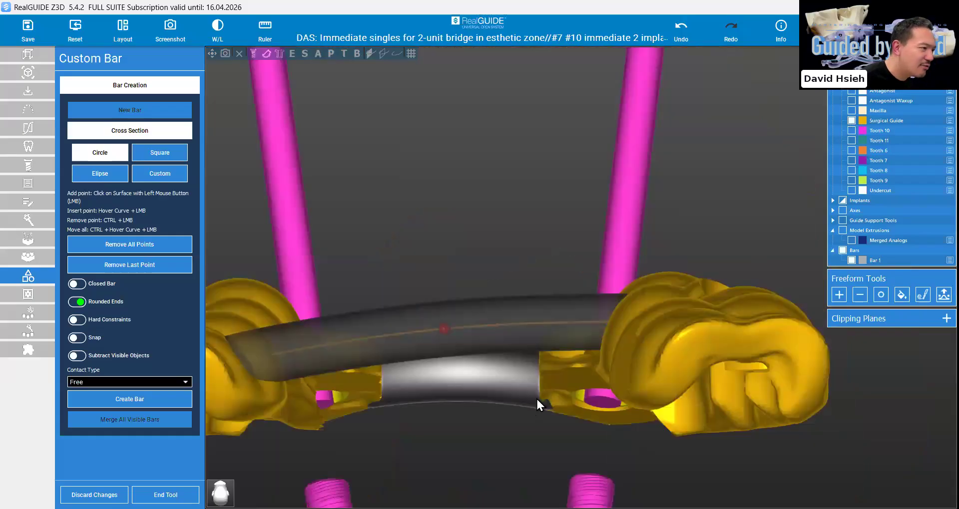
Fit both ends of the second diagonal bar against the inner walls of the guide halves and create the bar
right_click_drag(630, 359, 715, 251)
mouse_move(714, 251)
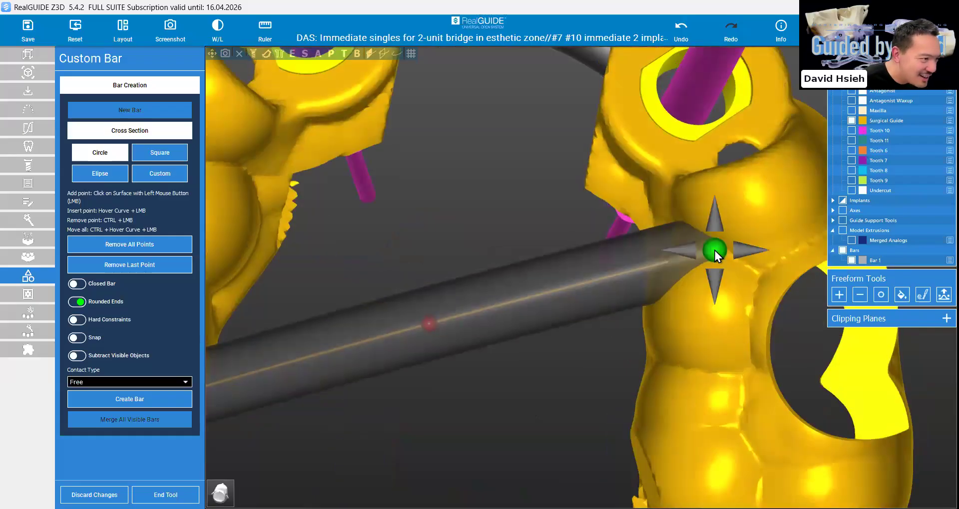
right_click_drag(524, 328, 493, 228)
left_click_drag(493, 228, 528, 221)
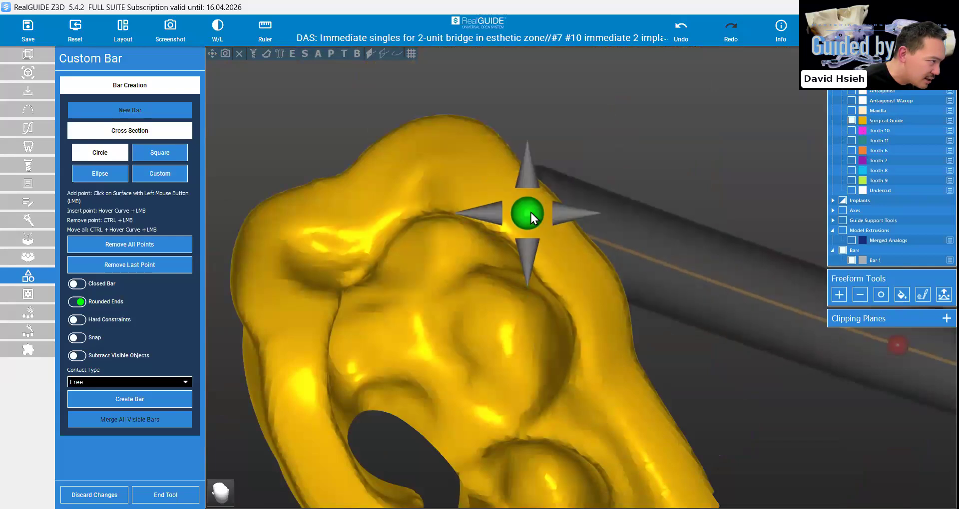
right_click_drag(549, 279, 534, 350)
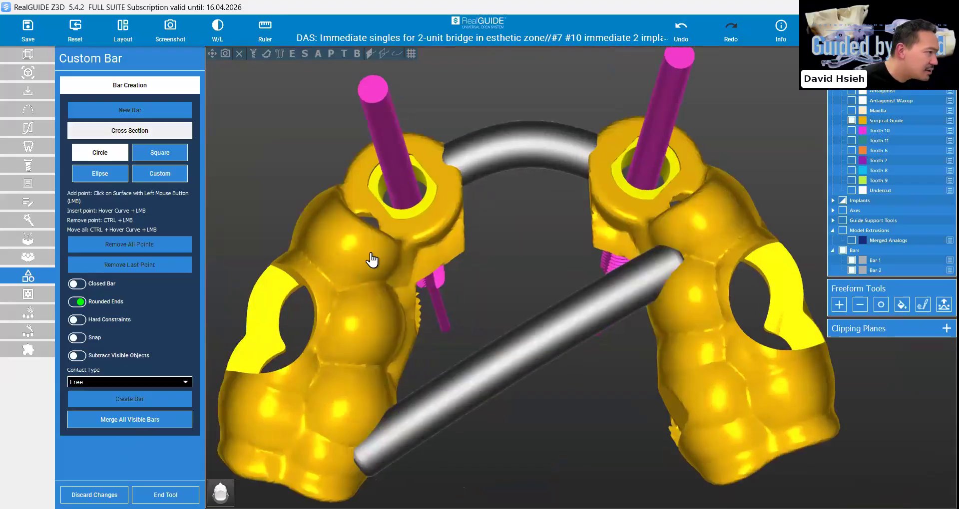
Lay out a third circular bar from the #10-side molar area to behind the #7 sleeve, crossing the second bar
left_click(691, 451)
right_click_drag(691, 451, 589, 382)
right_click_drag(516, 353, 459, 221)
right_click_drag(618, 319, 586, 321)
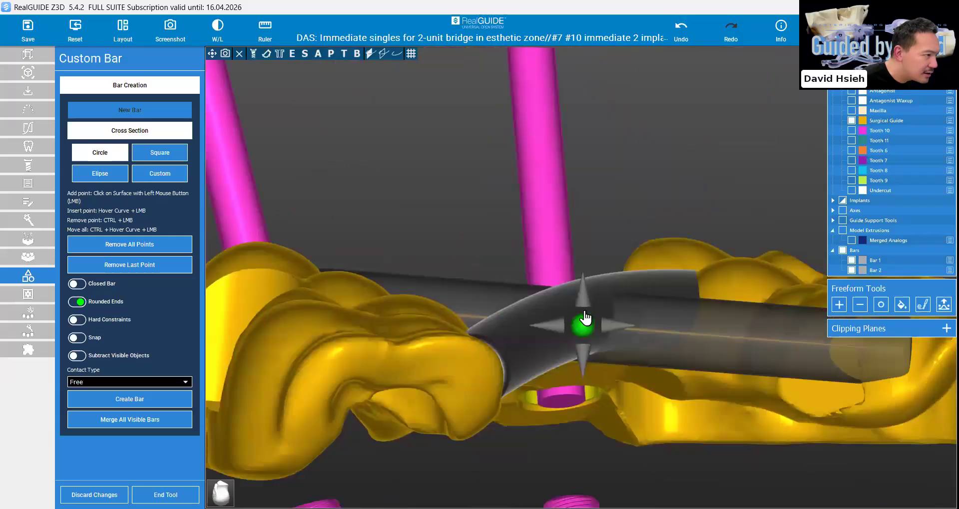
Align the third bar's midpoint with the second bar, embed its ends in the guide halves, and create the bar
left_click_drag(586, 322, 588, 317)
right_click_drag(551, 228, 549, 201)
scroll(544, 210, "up", 3)
left_click(590, 205)
right_click_drag(493, 257, 519, 273)
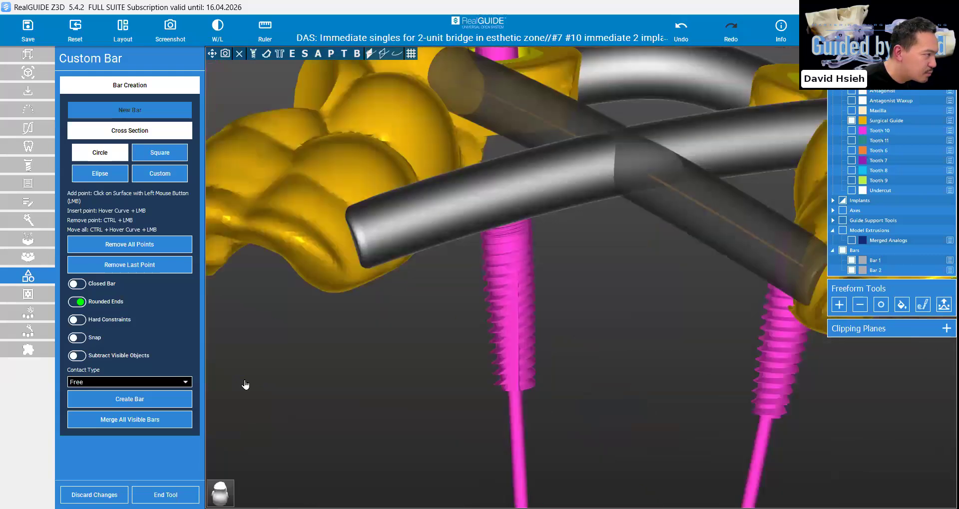
left_click(141, 406)
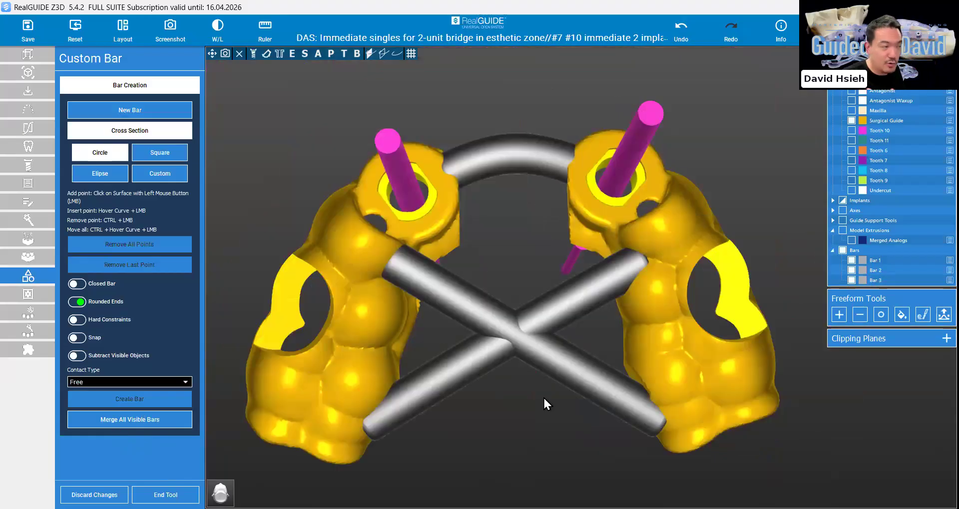
Merge all three visible bars into one object, hide Bar 1, Bar 2 and Bar 3, and finish the Custom Bar tool
left_click(119, 422)
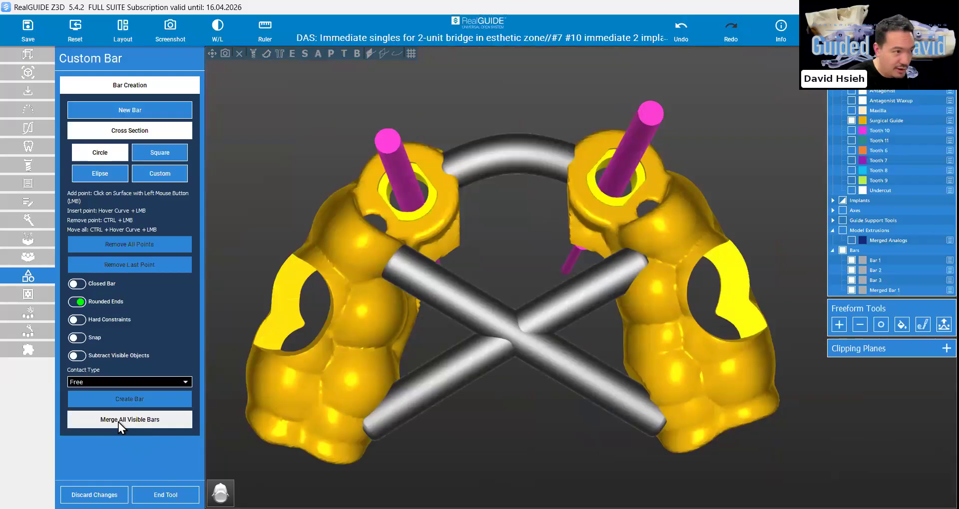
left_click(852, 260)
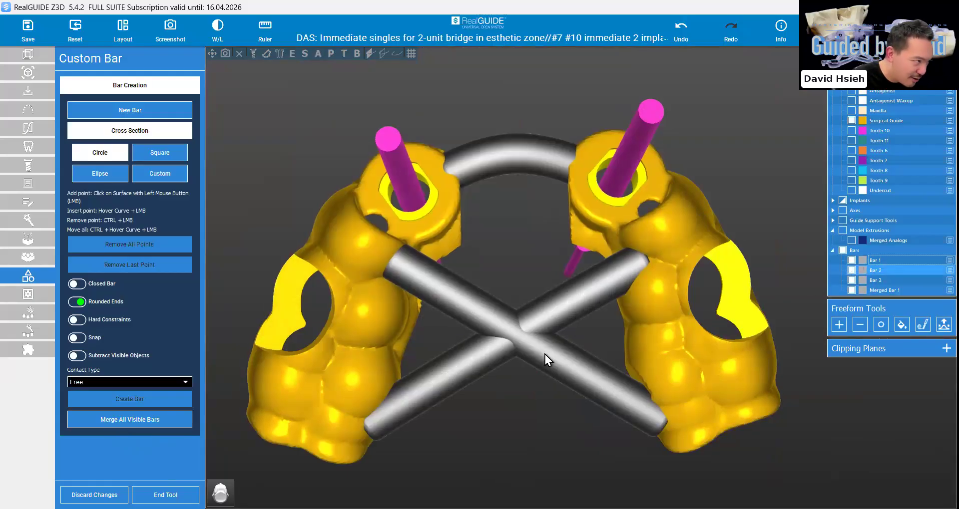
left_click(852, 270)
left_click(851, 280)
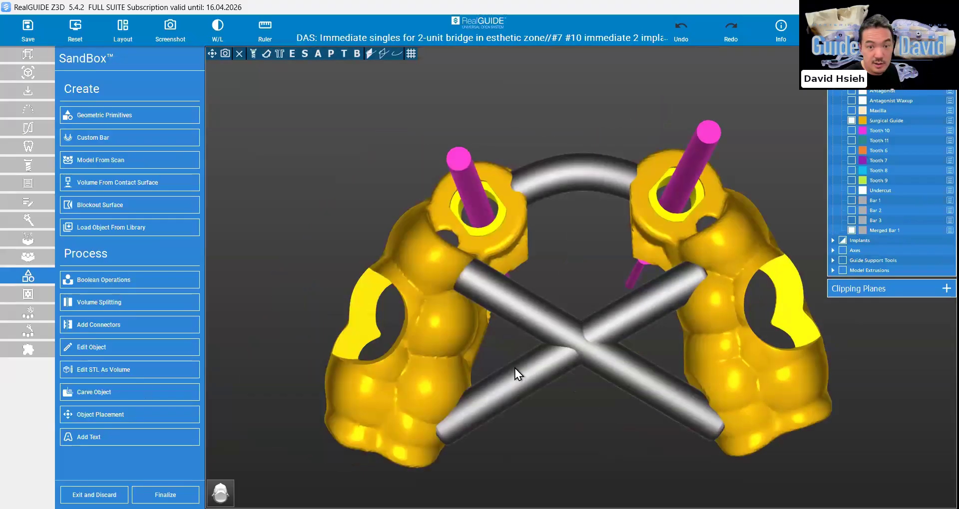
right_click_drag(514, 368, 515, 368)
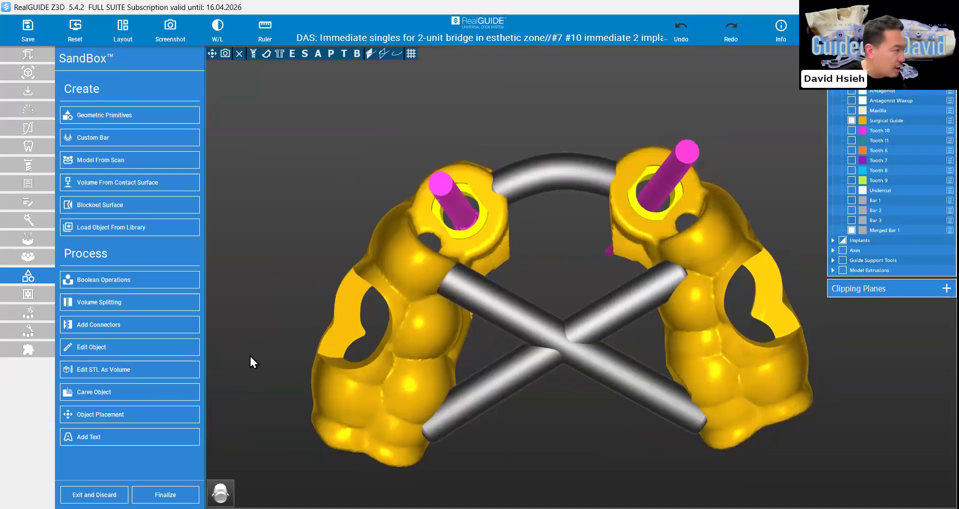
Show the object labels and merge Merged Bar 1 with the Surgical Guide as a new object using Boolean Operations
left_click(124, 281)
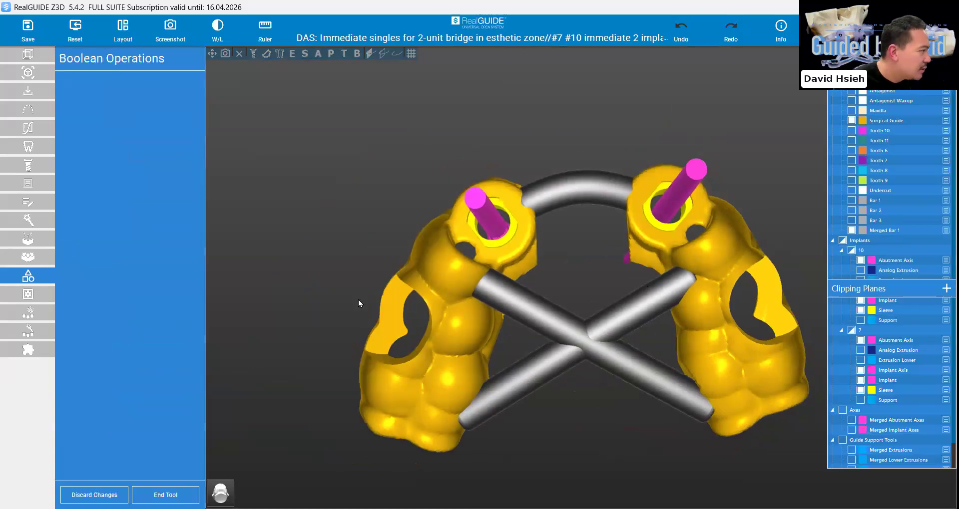
left_click(781, 26)
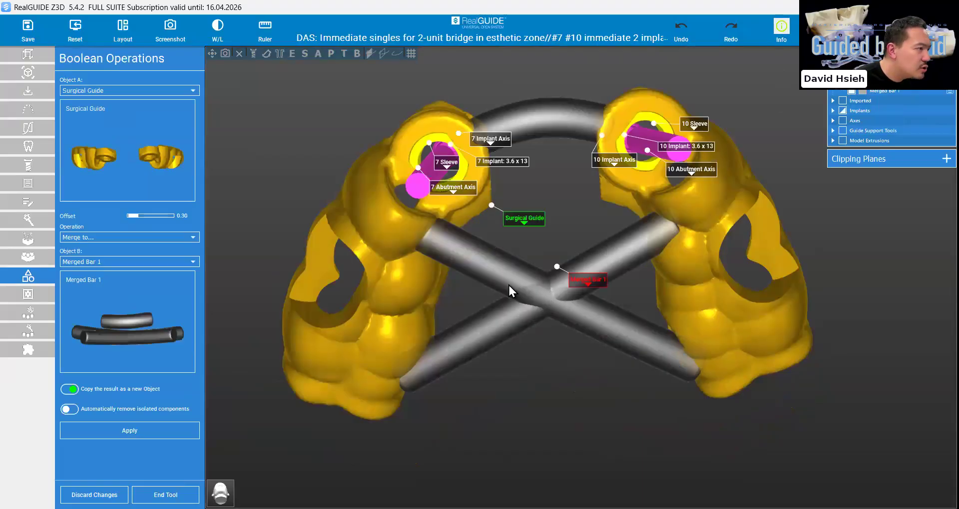
scroll(527, 269, "up", 2)
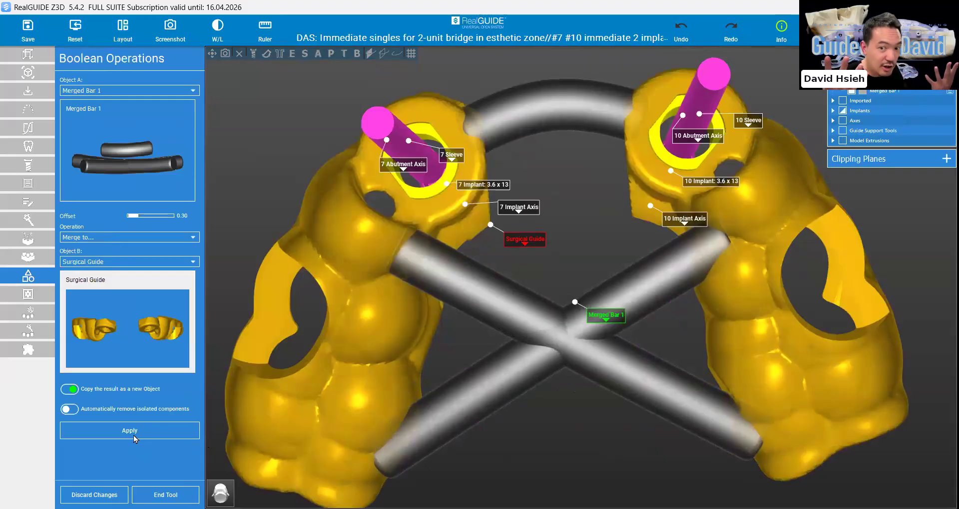
left_click(129, 430)
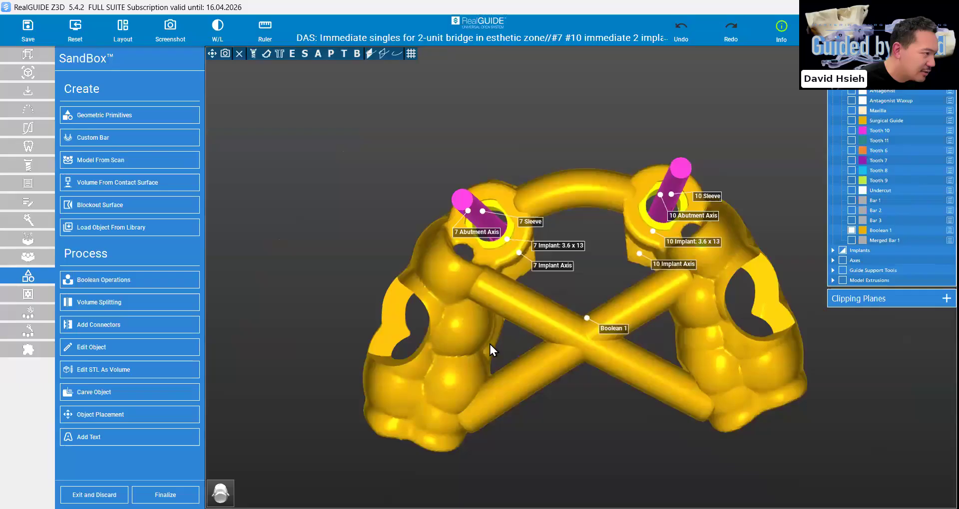
mouse_move(490, 345)
left_mouse_down()
mouse_move(477, 274)
mouse_move(485, 329)
left_mouse_up()
left_click_drag(732, 226, 621, 211)
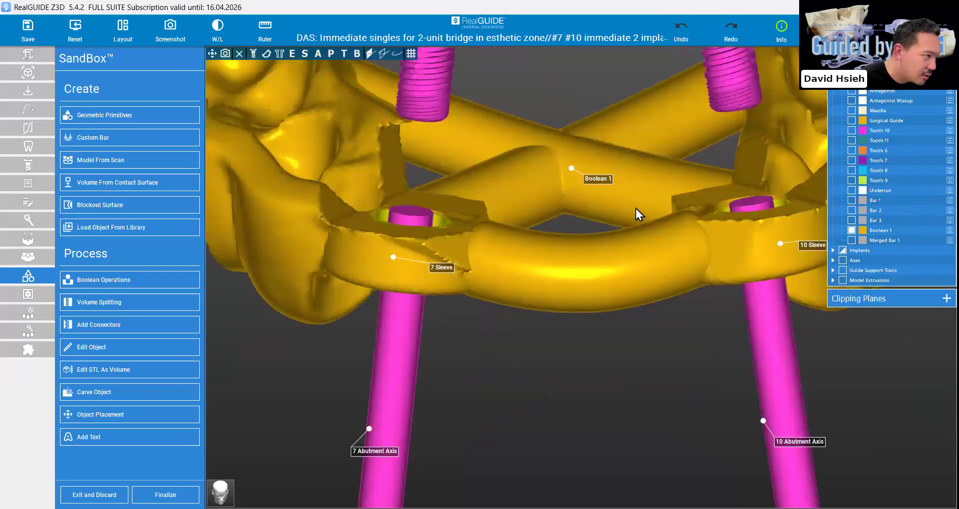
left_click_drag(603, 247, 565, 278)
left_click_drag(608, 300, 615, 272)
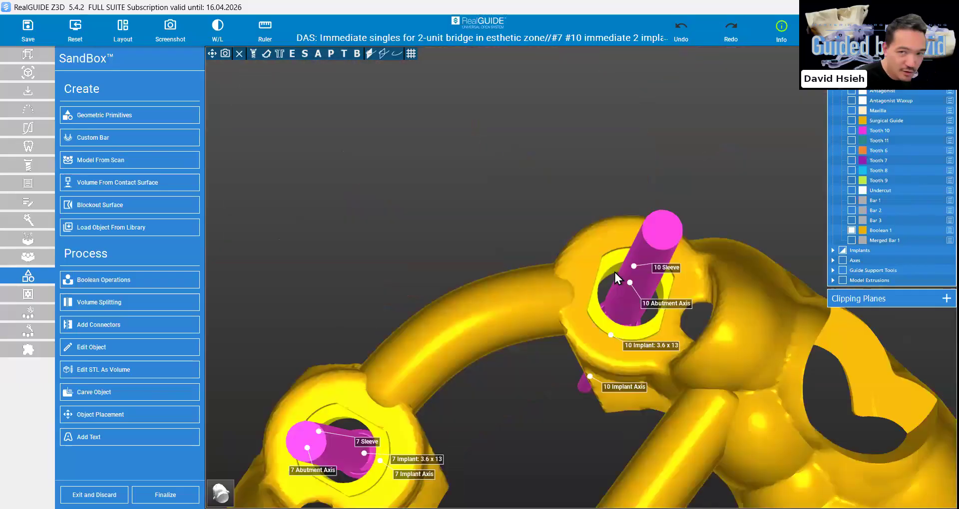
Finalize the SandBox work with the merged guide as a Surgical Guide object, and show the Anatomy model beneath it
left_click_drag(665, 186, 340, 447)
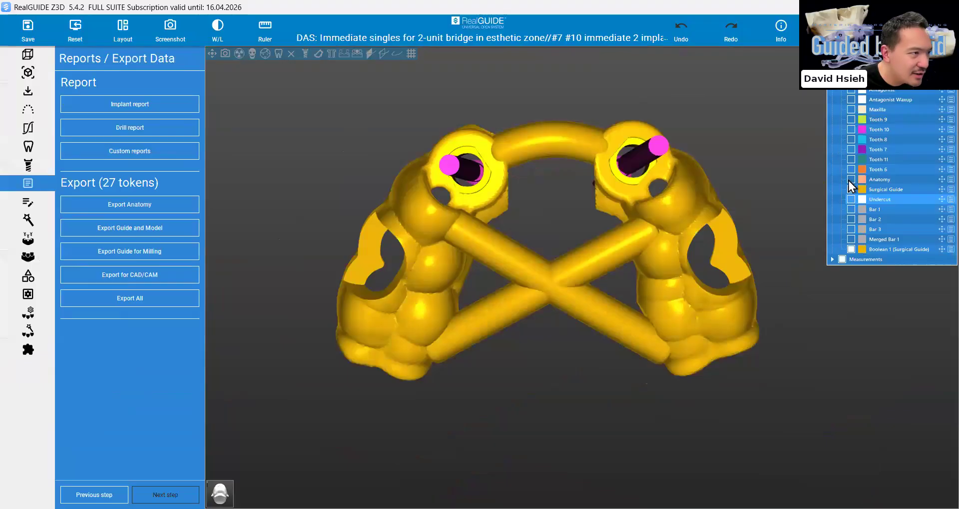
left_click(850, 180)
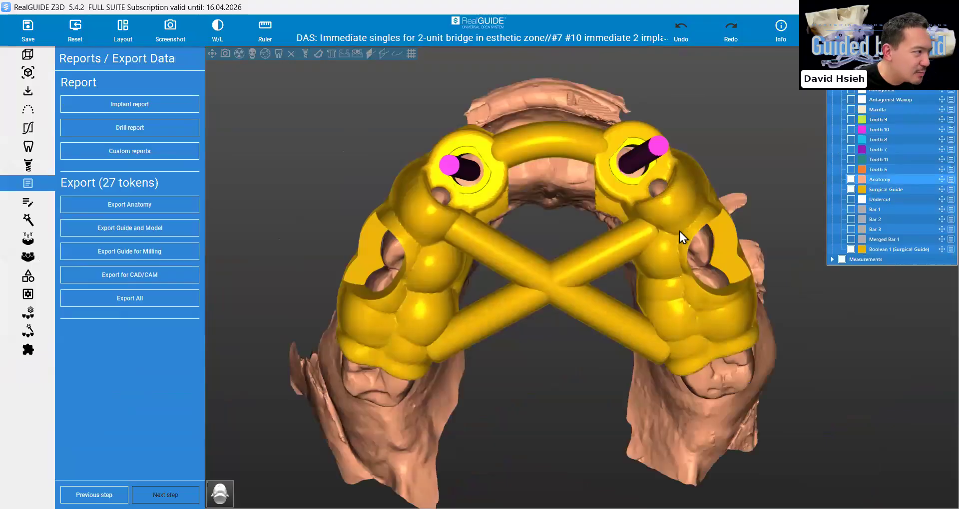
Change the transparency of the merged surgical guide displayed over the Anatomy model
right_click(687, 291)
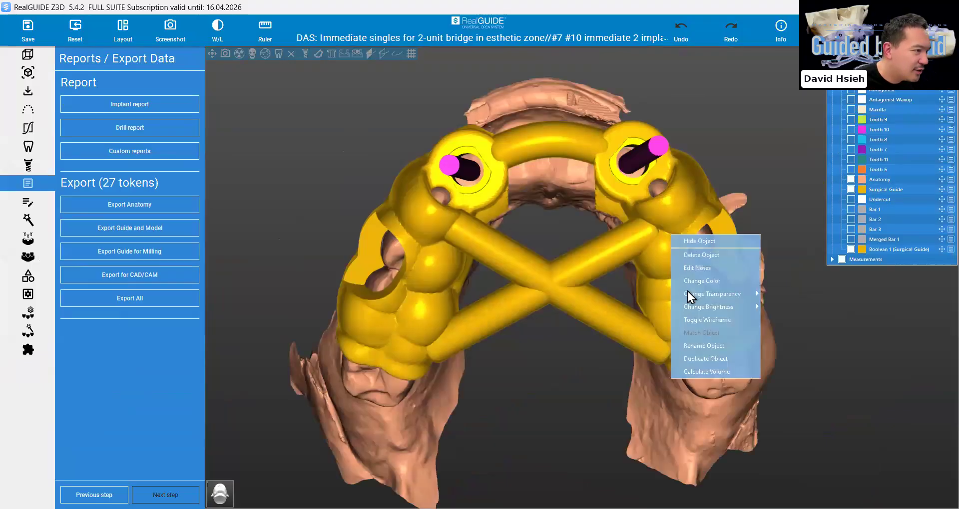
mouse_move(752, 306)
left_click(781, 310)
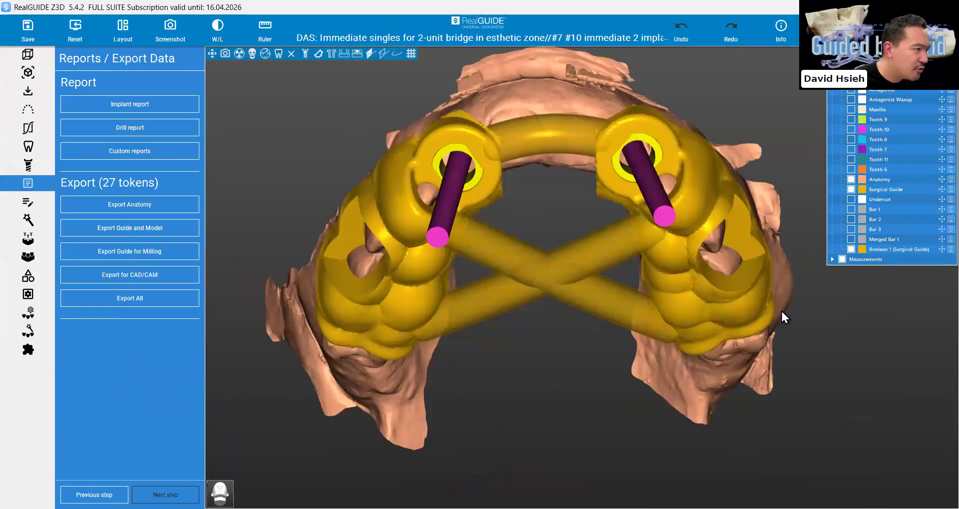
Examine the merged guide over the anatomy from several angles, checking the sleeves, inspection windows and connecting bars
left_click_drag(781, 309, 622, 266)
scroll(693, 265, "up", 4)
left_click_drag(479, 220, 571, 223)
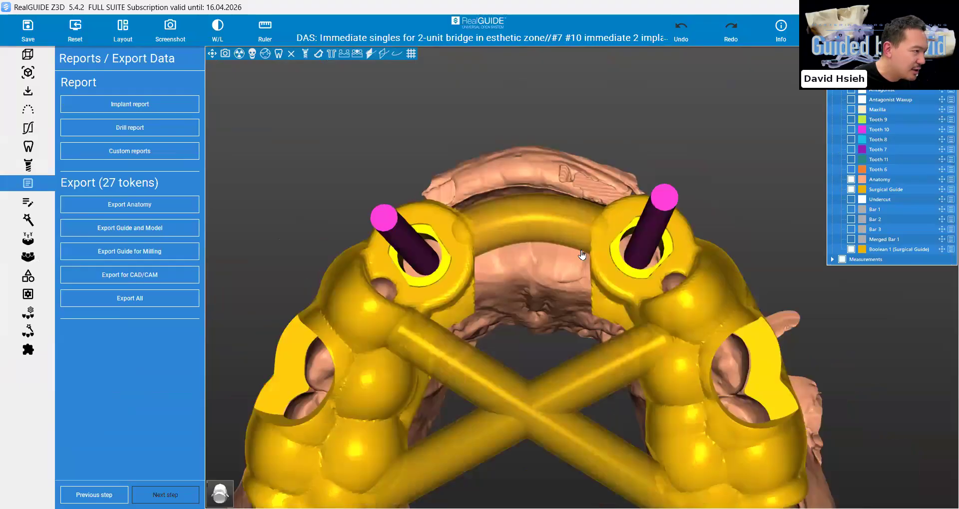
mouse_move(645, 337)
left_mouse_down()
mouse_move(645, 249)
mouse_move(646, 336)
left_mouse_up()
scroll(646, 337, "down", 5)
key("Down")
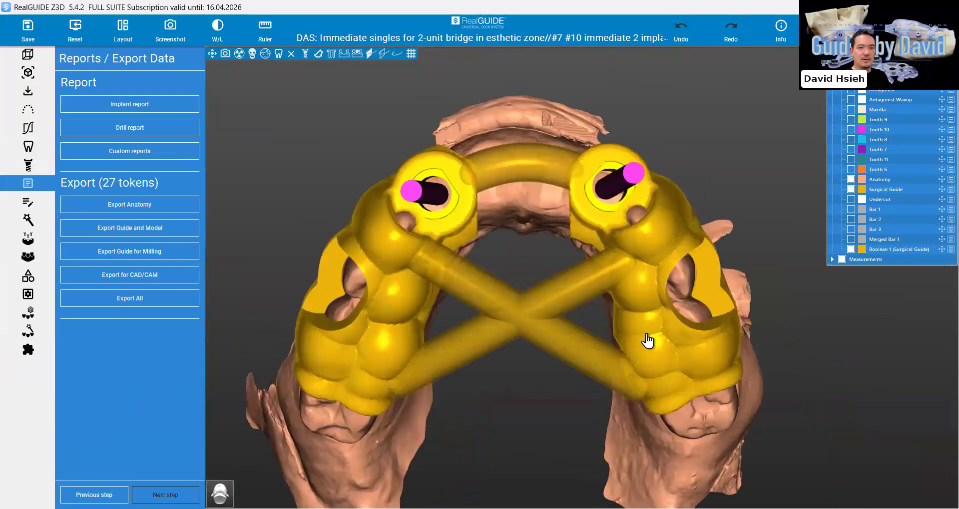
scroll(646, 340, "down", 1)
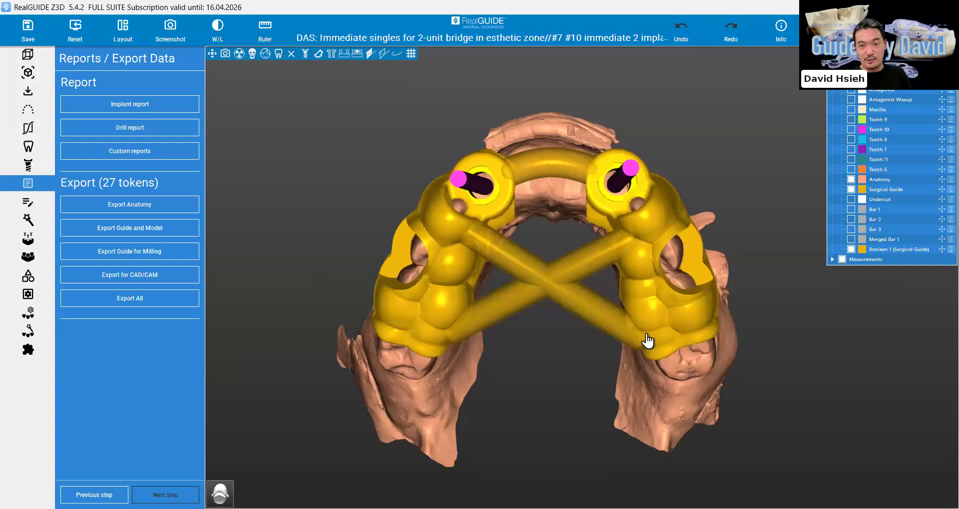